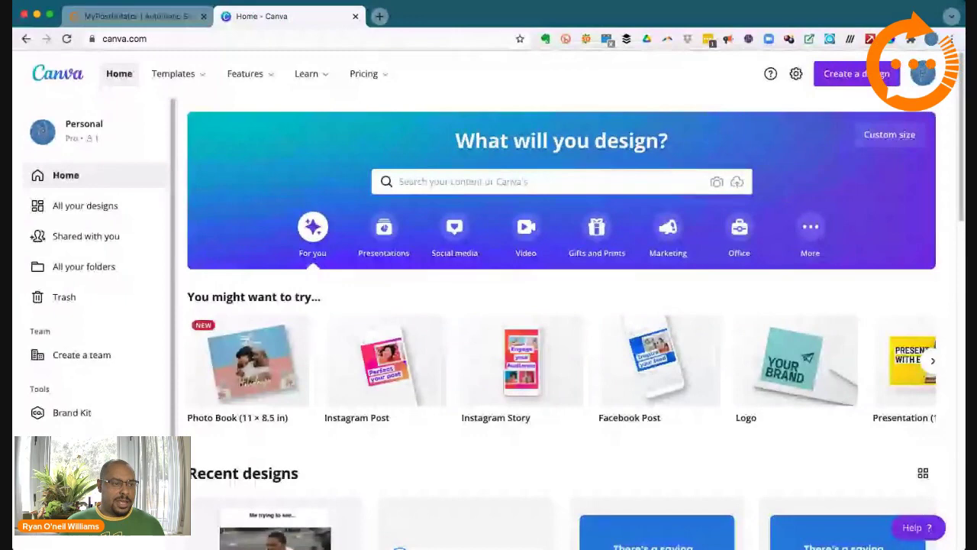
Step: Browse the designs and open the MyPostRotator Black Friday Special presentation
{"action": "mouse_move", "coordinate": [143, 89]}
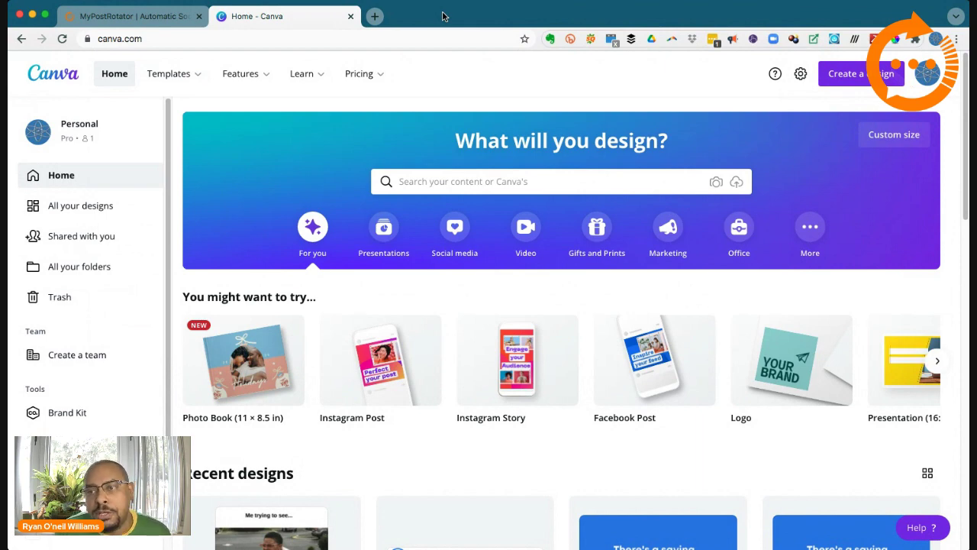
{"action": "scroll", "coordinate": [558, 128], "scroll_direction": "down", "scroll_amount": 5}
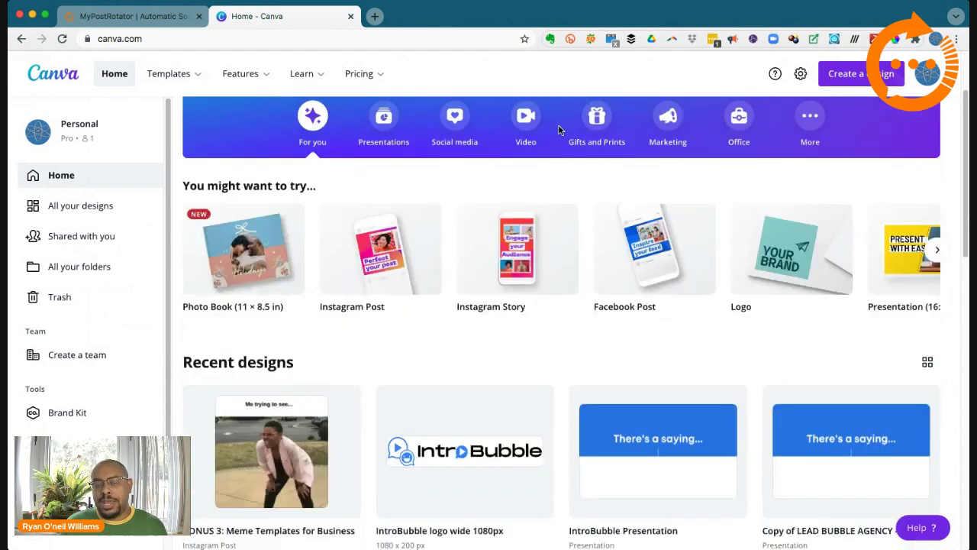
{"action": "scroll", "coordinate": [642, 209], "scroll_direction": "down", "scroll_amount": 10}
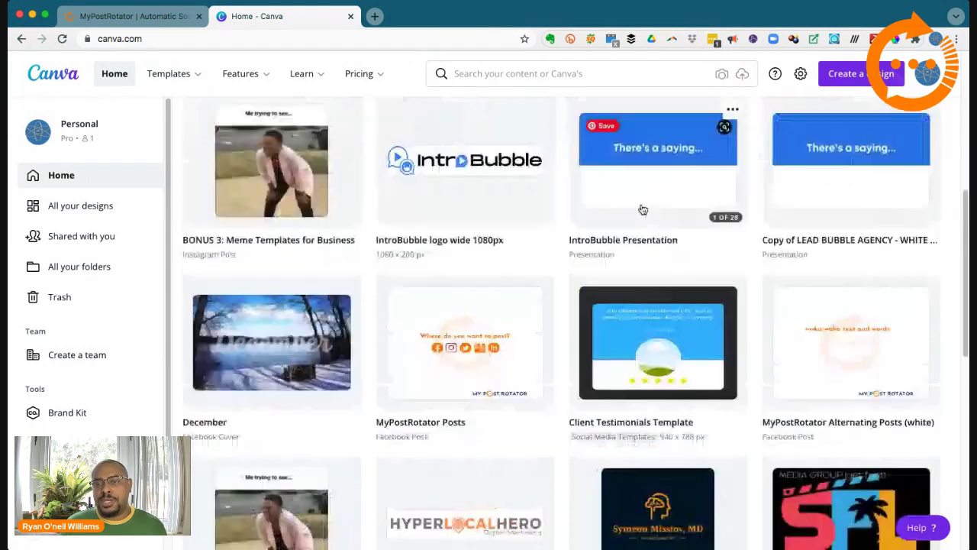
{"action": "scroll", "coordinate": [642, 209], "scroll_direction": "down", "scroll_amount": 10}
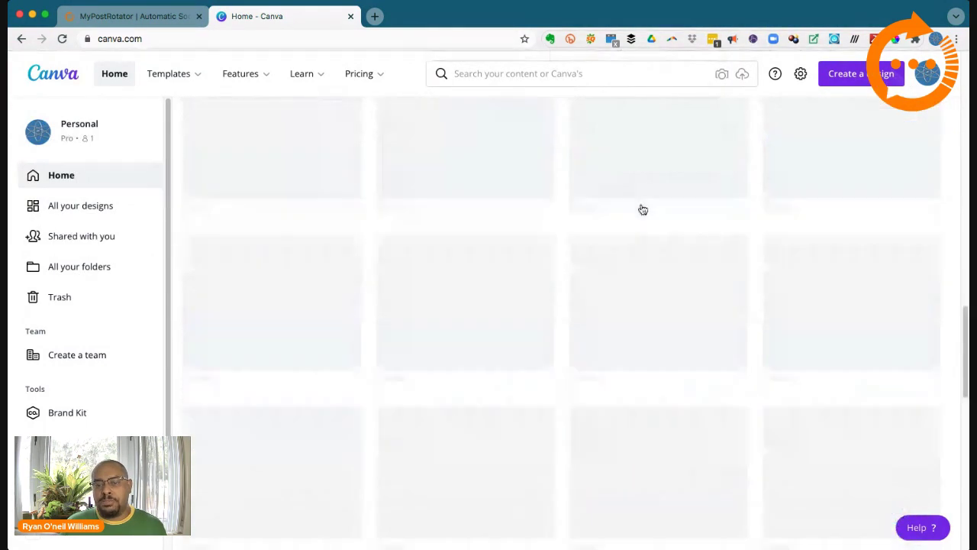
{"action": "scroll", "coordinate": [641, 209], "scroll_direction": "up", "scroll_amount": 20}
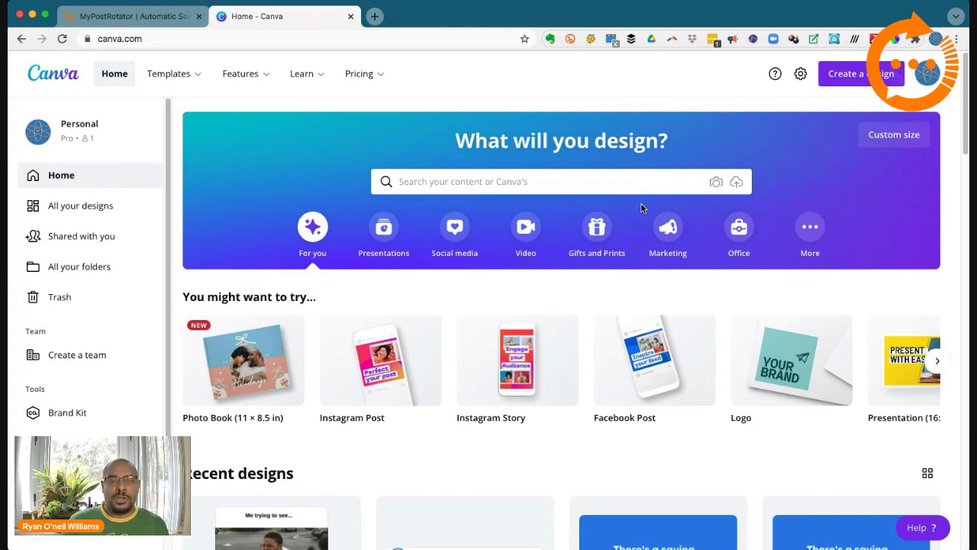
{"action": "mouse_move", "coordinate": [672, 330]}
{"action": "scroll", "coordinate": [679, 351], "scroll_direction": "down", "scroll_amount": 1}
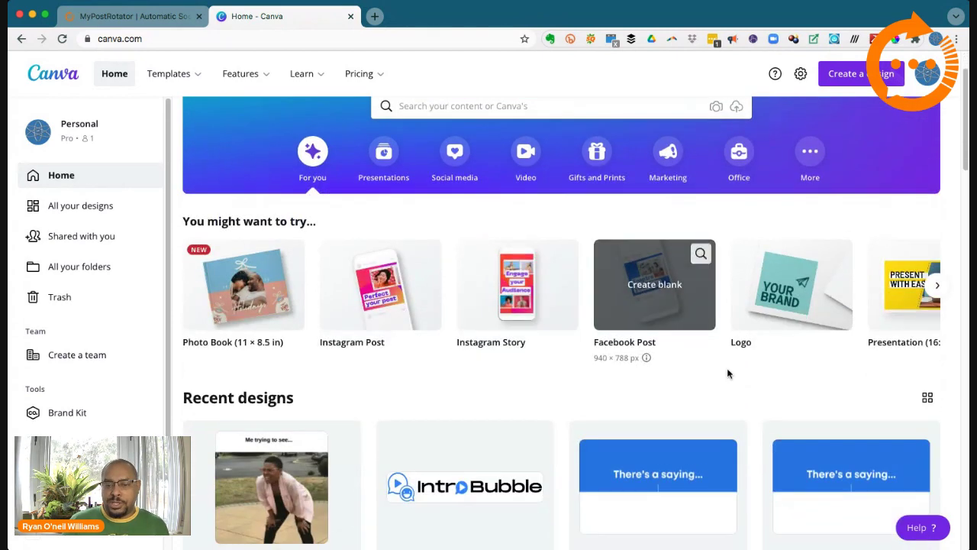
{"action": "scroll", "coordinate": [692, 367], "scroll_direction": "down", "scroll_amount": 1}
{"action": "scroll", "coordinate": [691, 376], "scroll_direction": "down", "scroll_amount": 5}
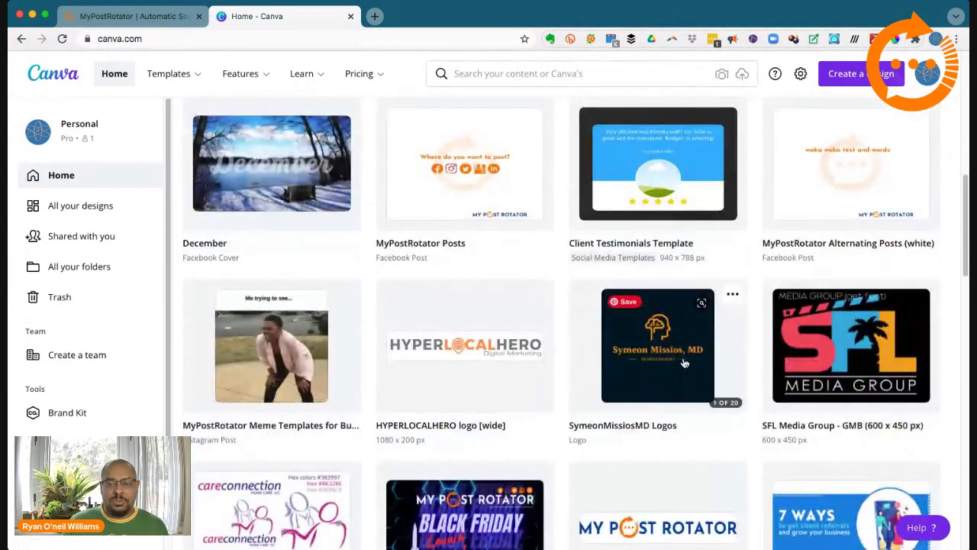
{"action": "scroll", "coordinate": [673, 357], "scroll_direction": "down", "scroll_amount": 1}
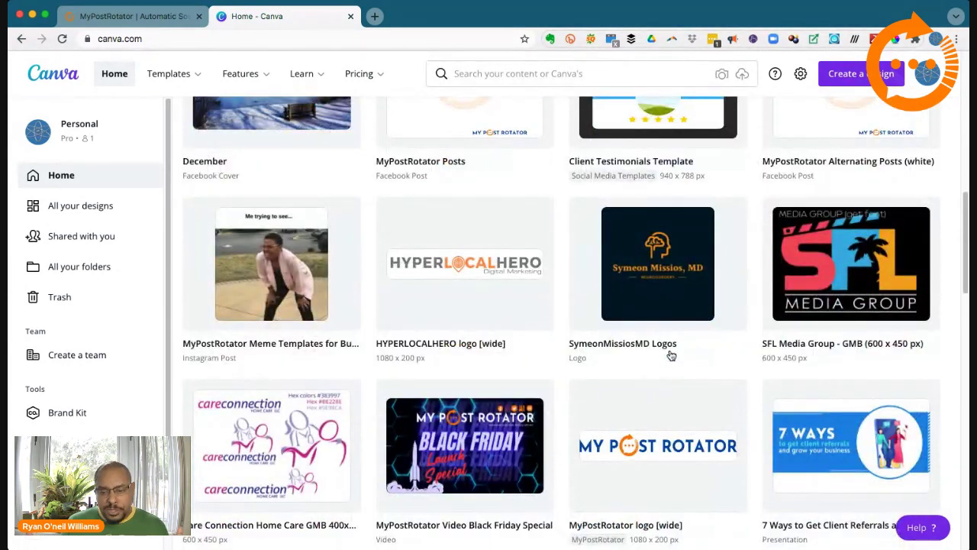
{"action": "scroll", "coordinate": [683, 343], "scroll_direction": "down", "scroll_amount": 1}
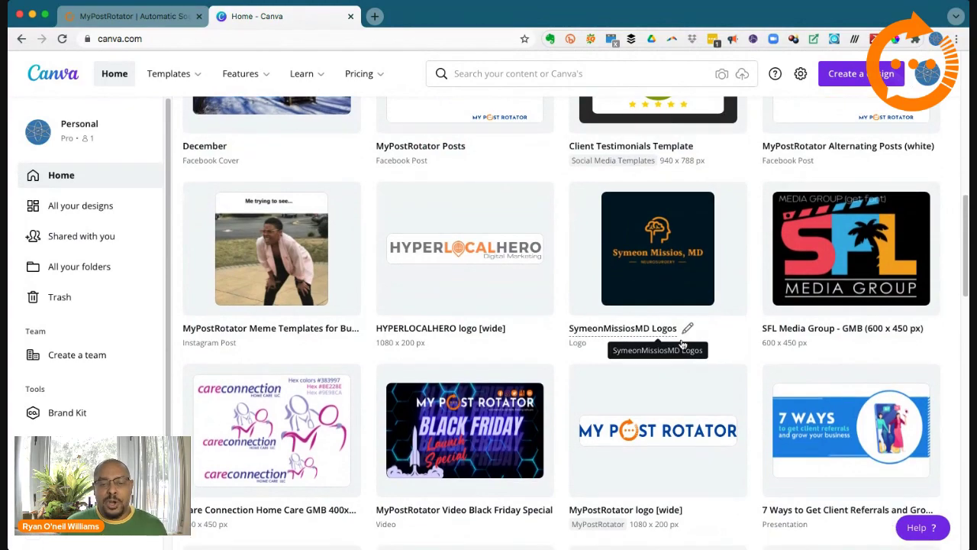
{"action": "scroll", "coordinate": [684, 345], "scroll_direction": "down", "scroll_amount": 3}
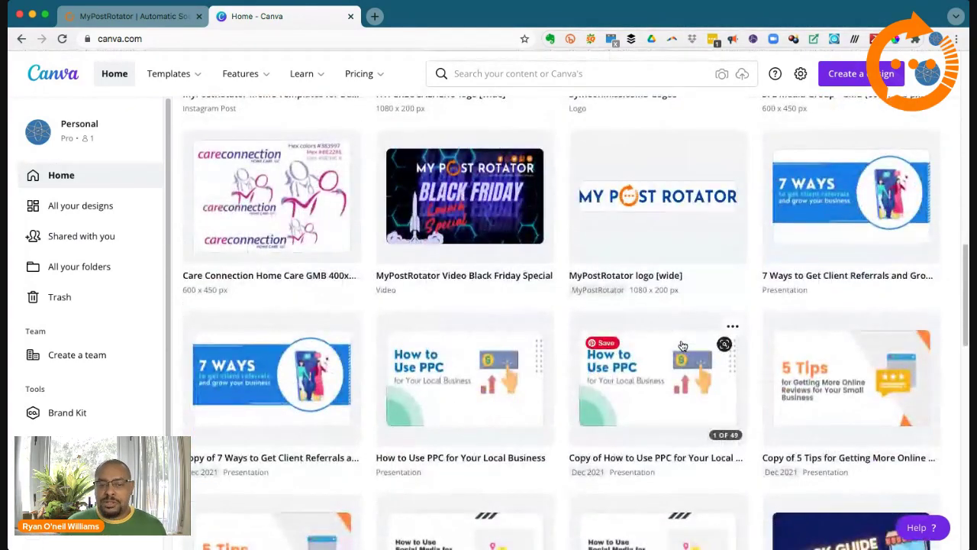
{"action": "scroll", "coordinate": [683, 345], "scroll_direction": "down", "scroll_amount": 3}
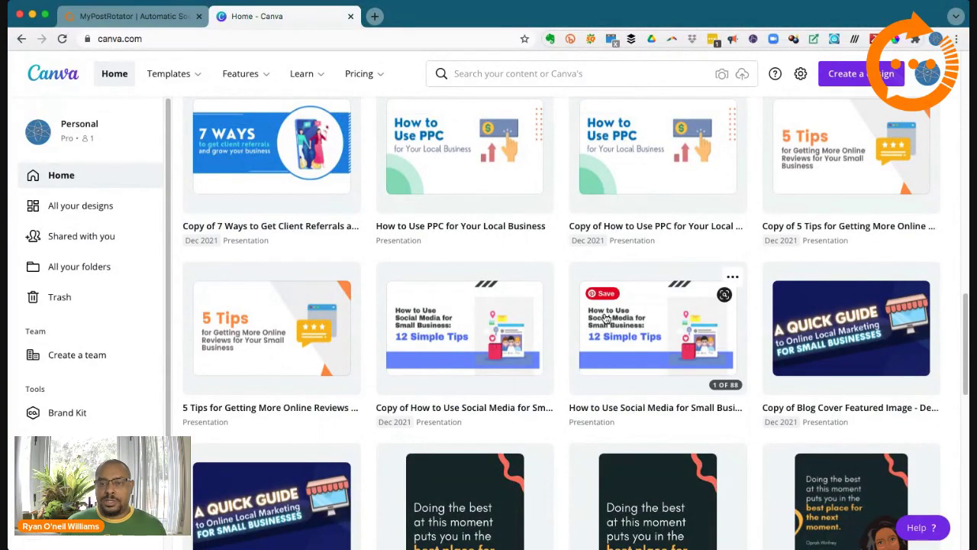
{"action": "scroll", "coordinate": [507, 299], "scroll_direction": "down", "scroll_amount": 10}
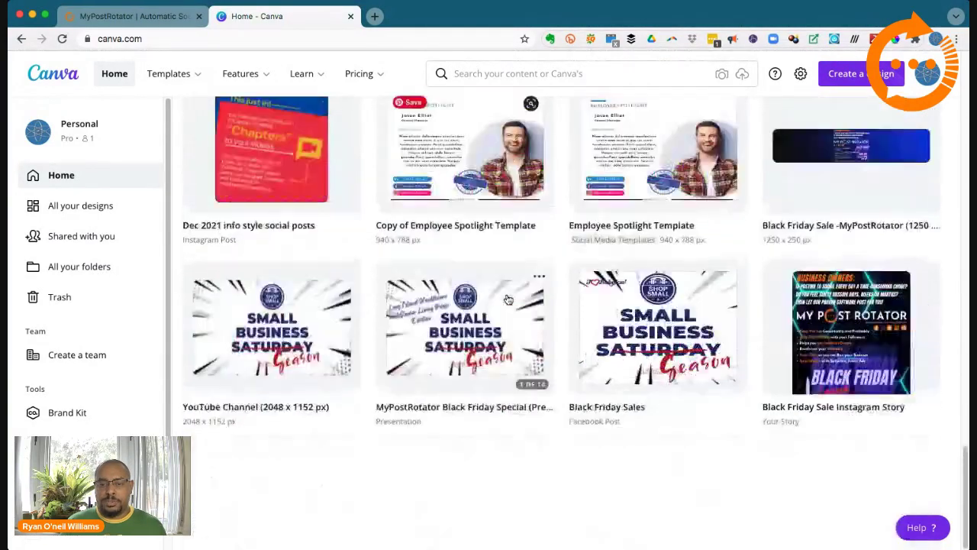
{"action": "scroll", "coordinate": [507, 300], "scroll_direction": "down", "scroll_amount": 2}
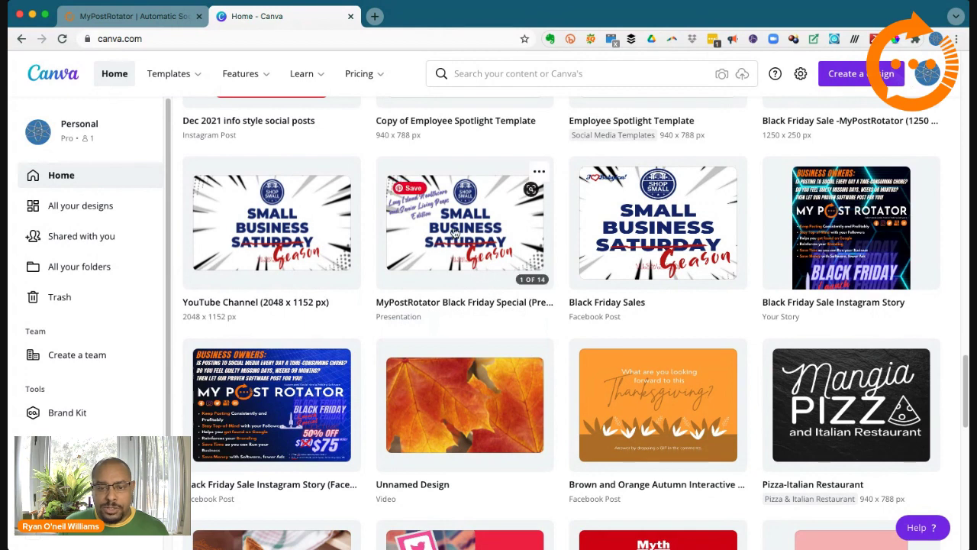
{"action": "left_click", "coordinate": [454, 232]}
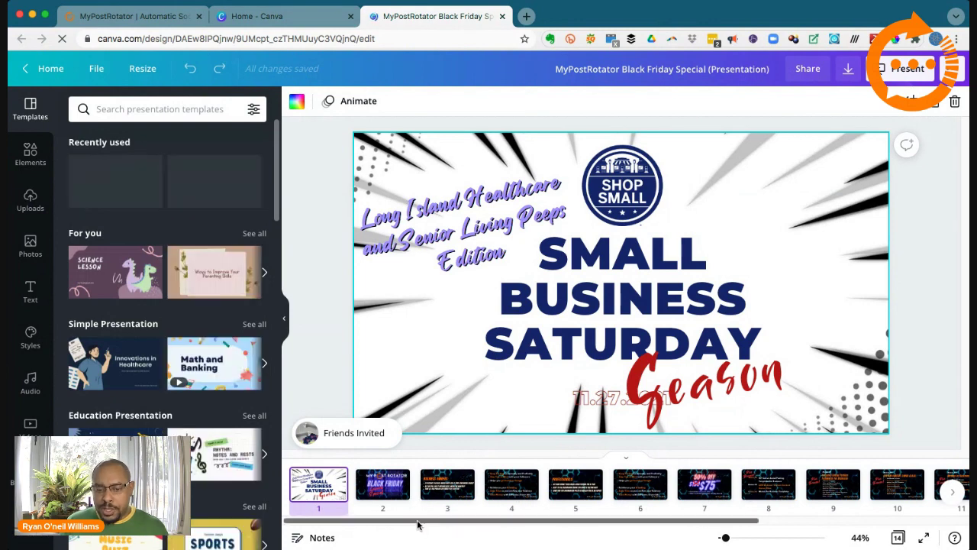
Step: View slide 2, then move along the filmstrip to slide 10, Bonus #2
{"action": "left_click", "coordinate": [386, 490]}
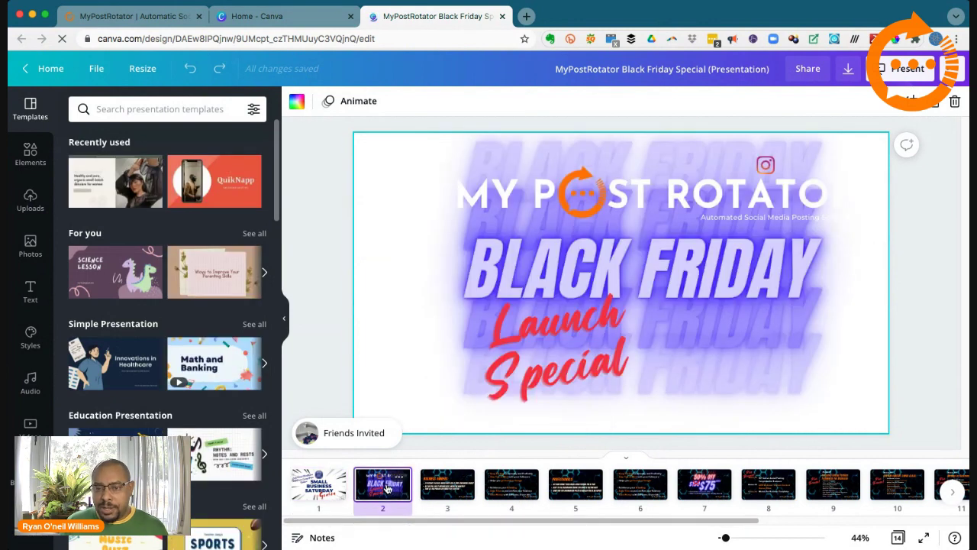
{"action": "left_click_drag", "start_coordinate": [397, 524], "coordinate": [616, 521]}
{"action": "left_click", "coordinate": [578, 487]}
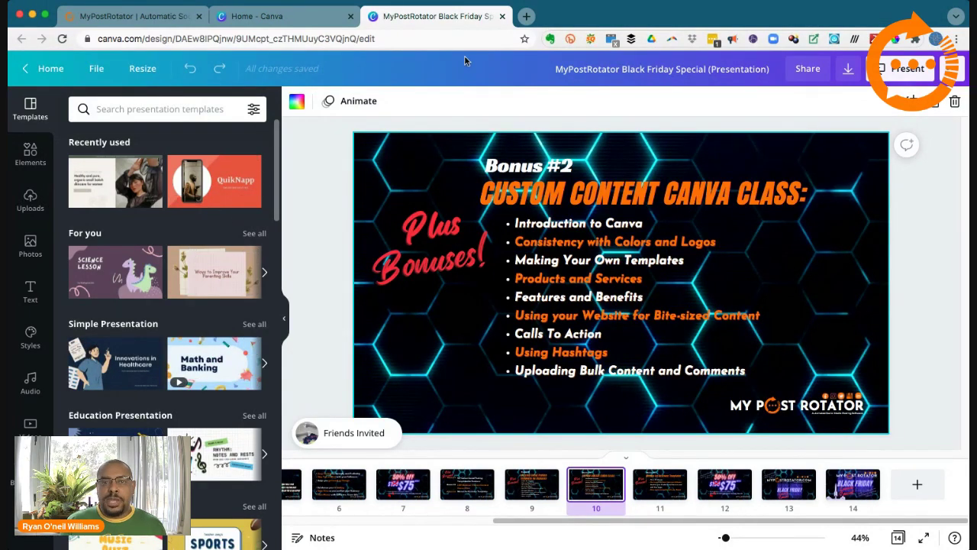
Step: Switch back to the Home - Canva tab and return to the top of the page
{"action": "left_click", "coordinate": [306, 16]}
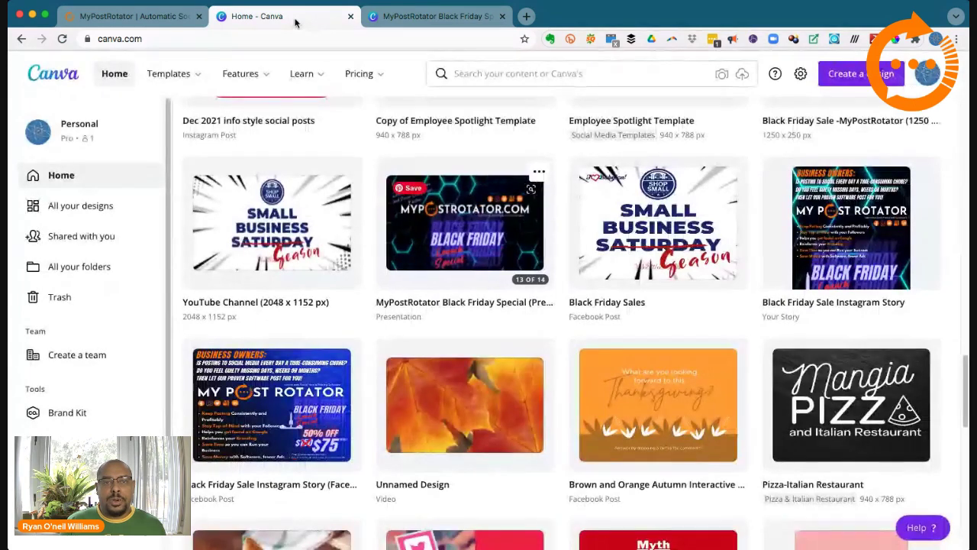
{"action": "mouse_move", "coordinate": [301, 73]}
{"action": "scroll", "coordinate": [528, 338], "scroll_direction": "up", "scroll_amount": 15}
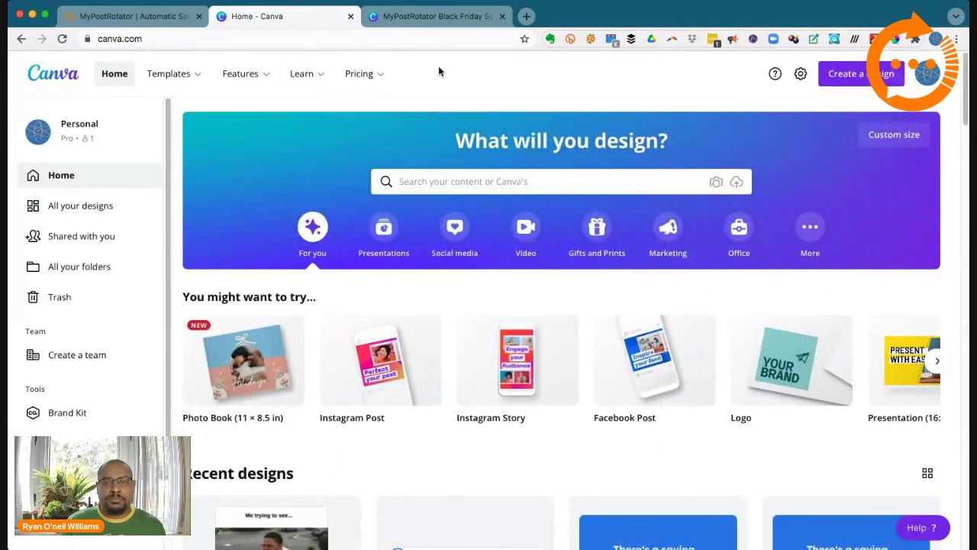
Step: Search for 'facebook post', check Your projects, then go back to the template suggestions
{"action": "left_click", "coordinate": [516, 183]}
{"action": "type", "text": "face"}
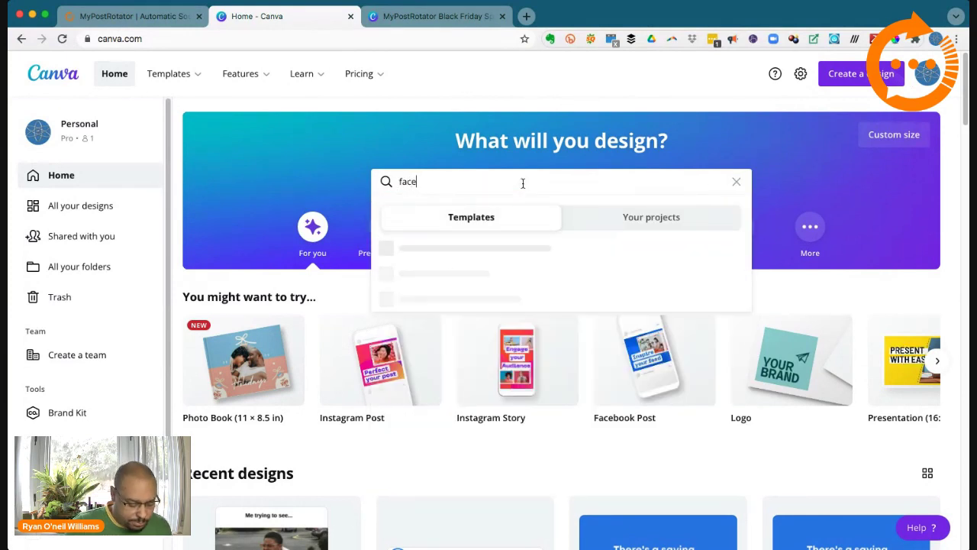
{"action": "type", "text": "book post"}
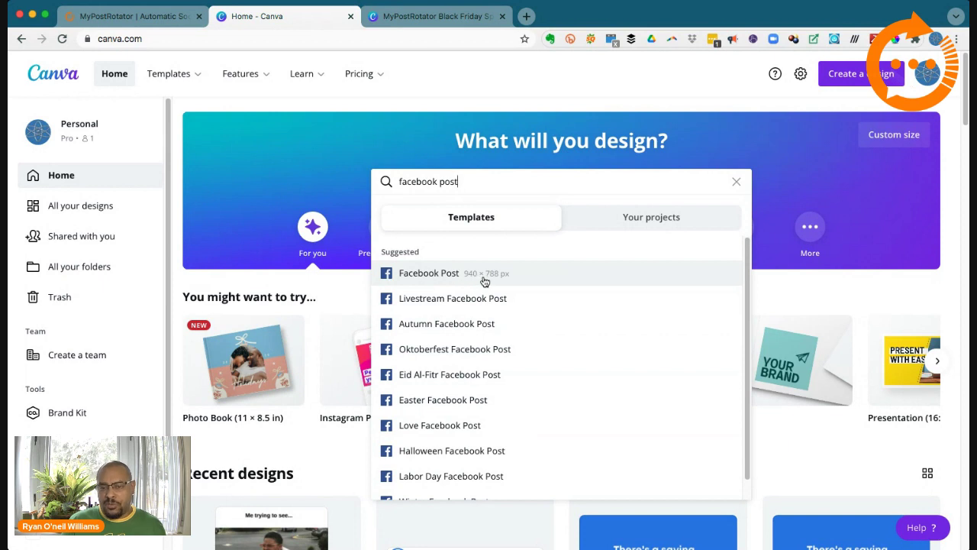
{"action": "scroll", "coordinate": [517, 407], "scroll_direction": "down", "scroll_amount": 1}
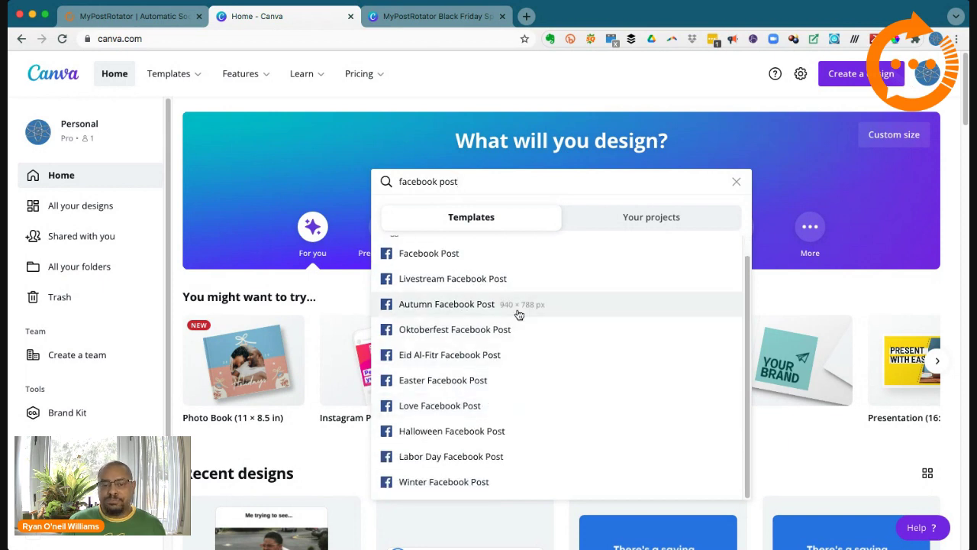
{"action": "left_click", "coordinate": [633, 221]}
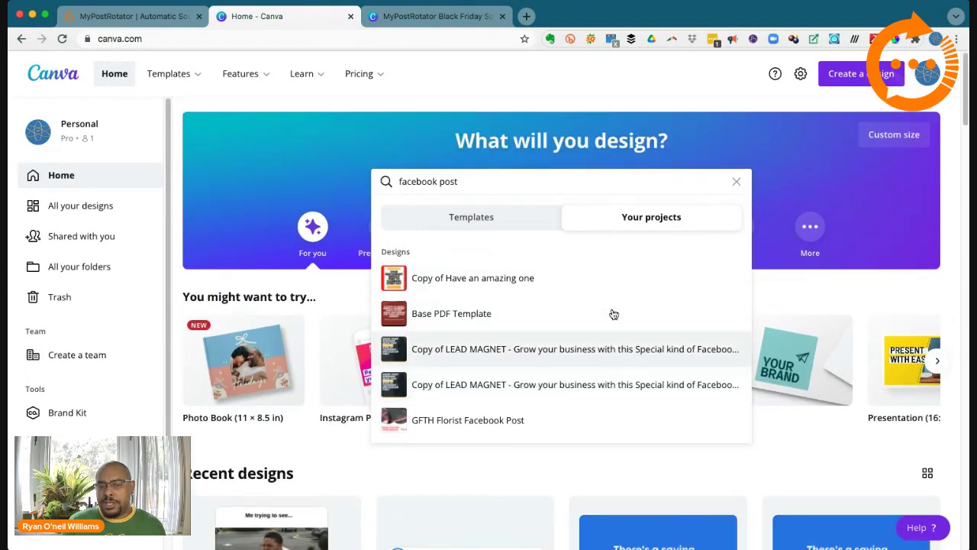
{"action": "left_click", "coordinate": [514, 222]}
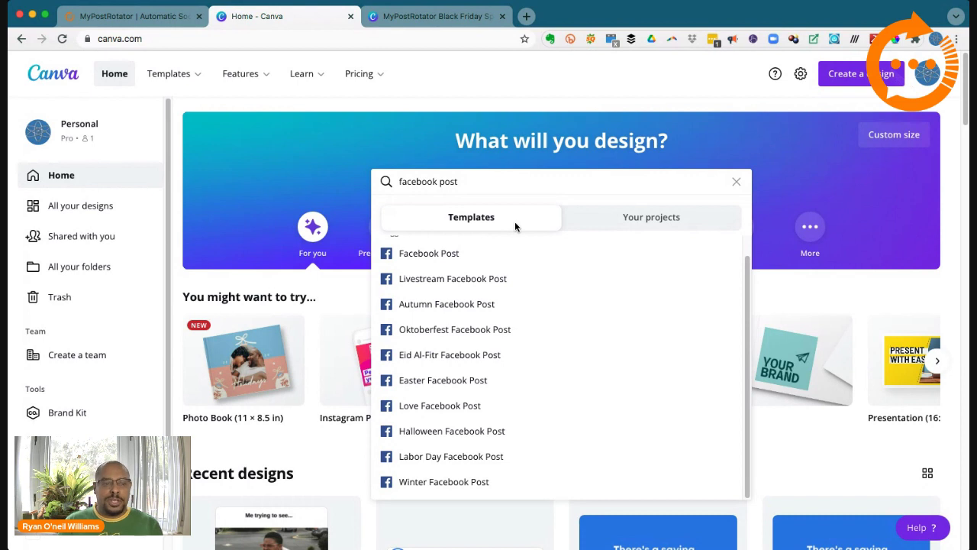
{"action": "scroll", "coordinate": [523, 276], "scroll_direction": "up", "scroll_amount": 1}
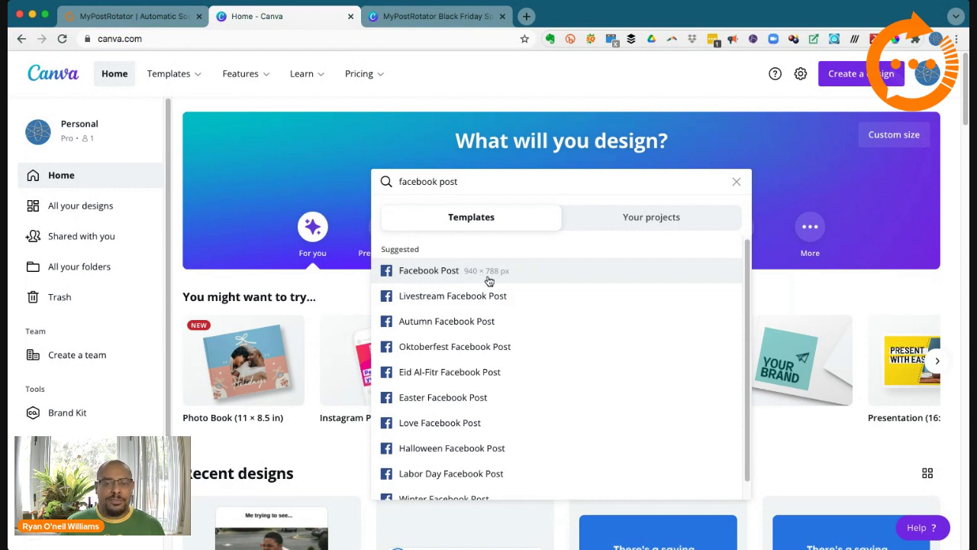
Step: Open the Facebook Post template results and scroll through the 20,807 templates
{"action": "left_click", "coordinate": [462, 273]}
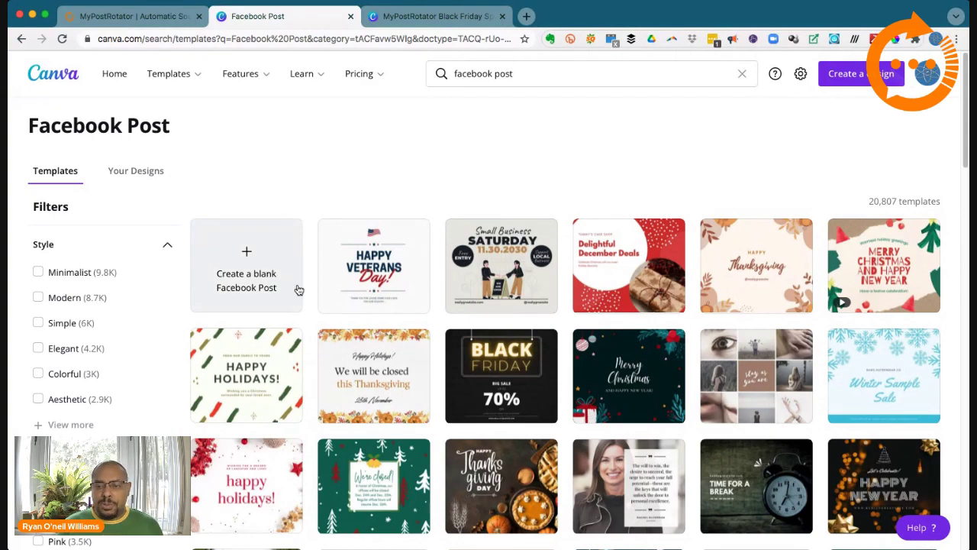
{"action": "scroll", "coordinate": [336, 321], "scroll_direction": "down", "scroll_amount": 1}
{"action": "scroll", "coordinate": [489, 325], "scroll_direction": "down", "scroll_amount": 5}
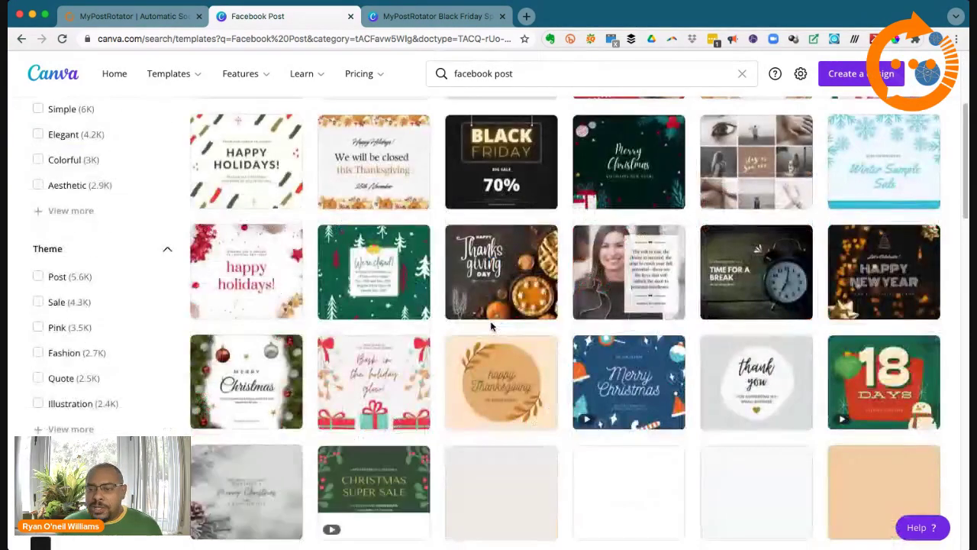
{"action": "scroll", "coordinate": [504, 335], "scroll_direction": "down", "scroll_amount": 9}
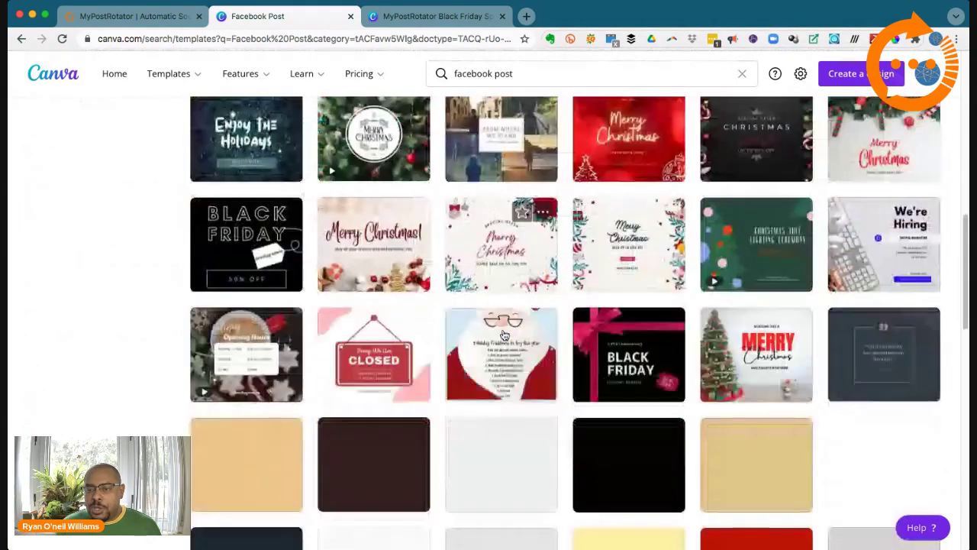
{"action": "scroll", "coordinate": [504, 334], "scroll_direction": "down", "scroll_amount": 2}
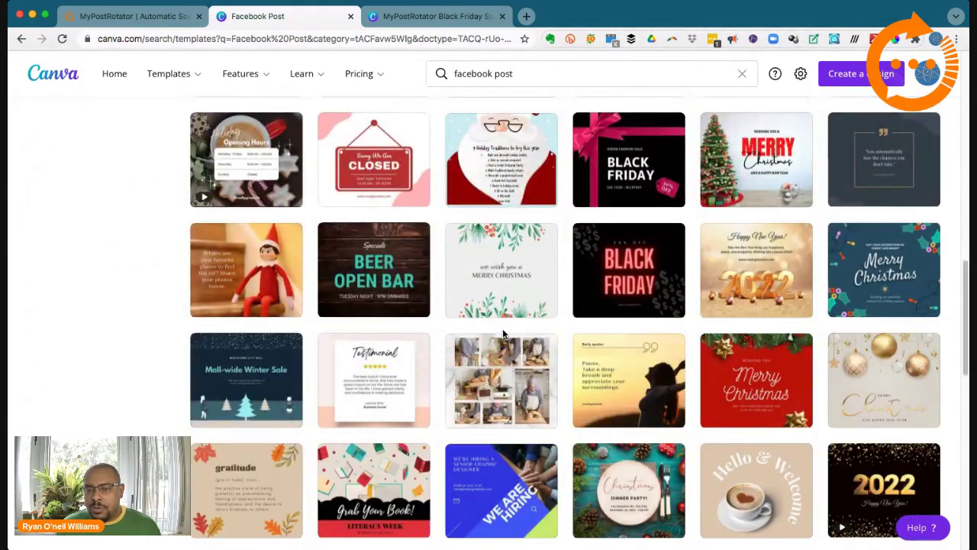
{"action": "scroll", "coordinate": [503, 334], "scroll_direction": "down", "scroll_amount": 3}
{"action": "scroll", "coordinate": [503, 333], "scroll_direction": "up", "scroll_amount": 15}
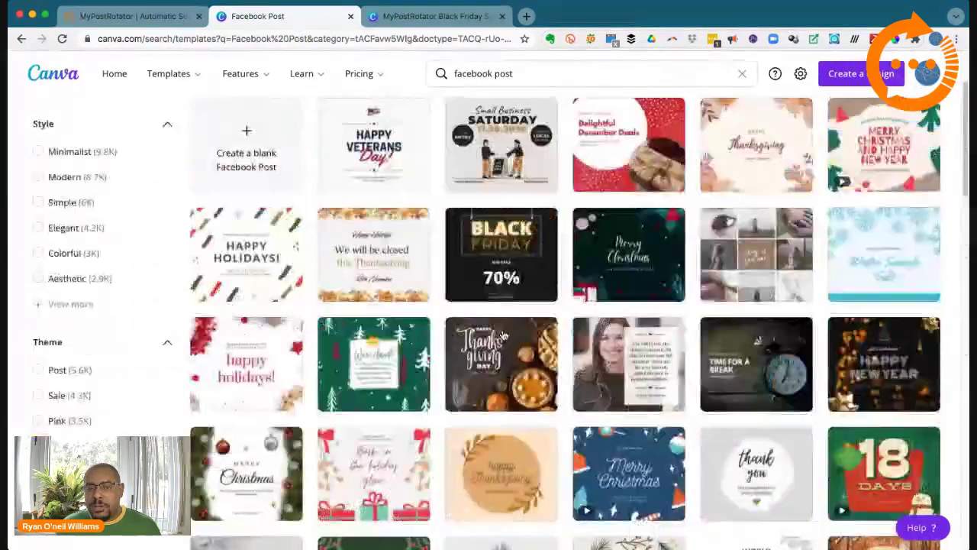
{"action": "scroll", "coordinate": [504, 334], "scroll_direction": "up", "scroll_amount": 2}
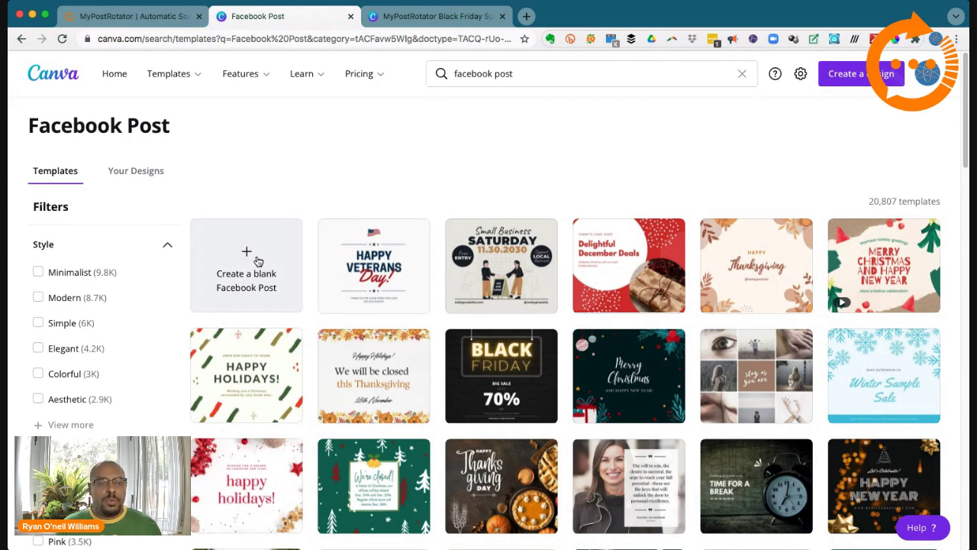
Step: Create a blank Facebook Post design and browse the templates listed beside it
{"action": "left_click", "coordinate": [257, 261]}
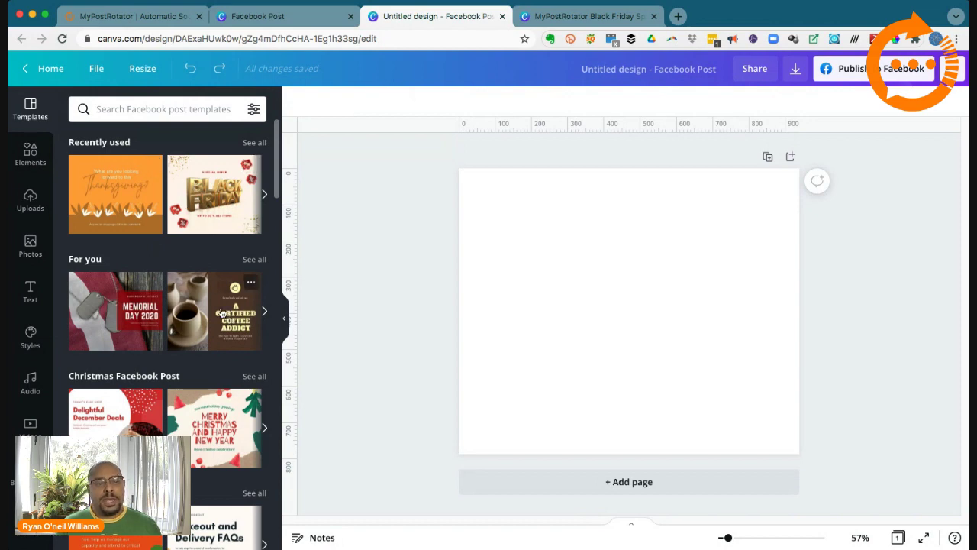
{"action": "scroll", "coordinate": [166, 322], "scroll_direction": "down", "scroll_amount": 2}
{"action": "scroll", "coordinate": [166, 322], "scroll_direction": "down", "scroll_amount": 10}
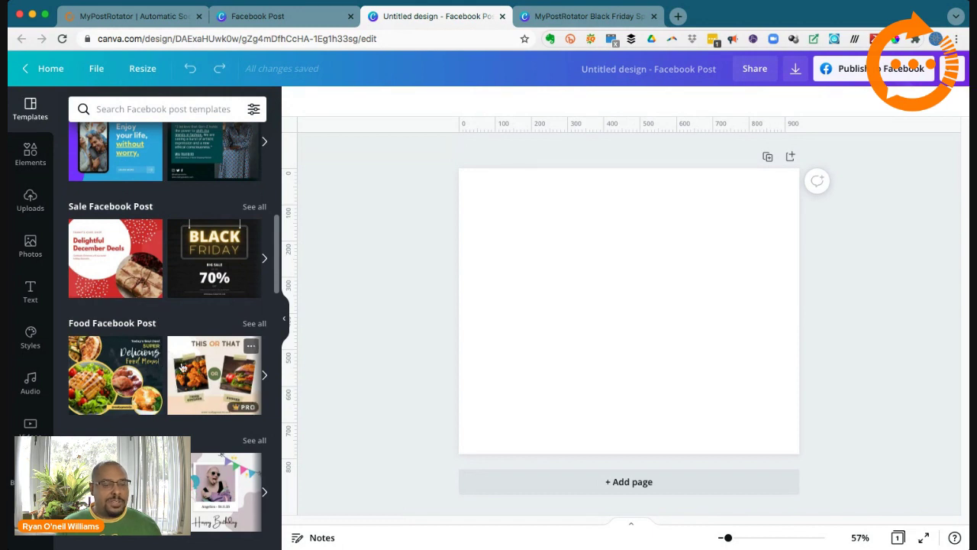
{"action": "scroll", "coordinate": [179, 307], "scroll_direction": "up", "scroll_amount": 3}
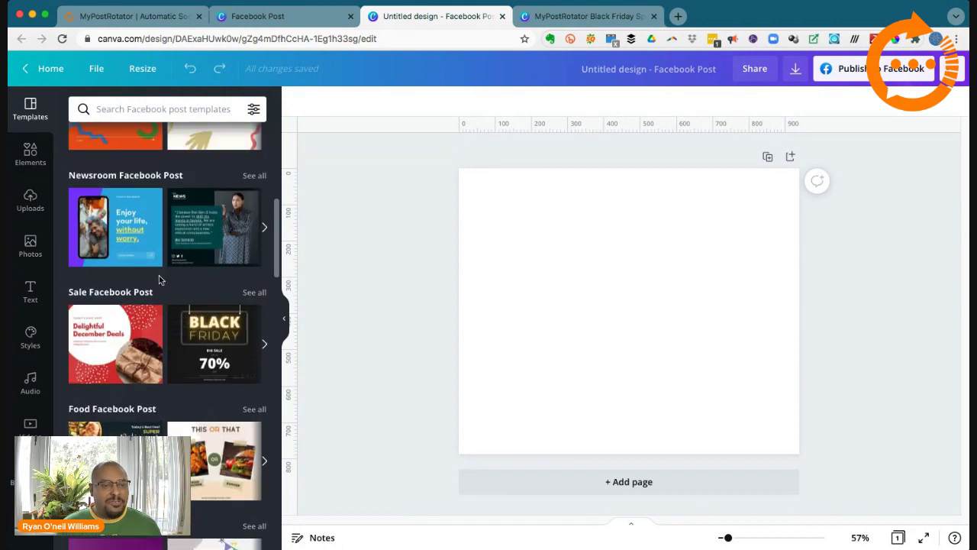
{"action": "scroll", "coordinate": [197, 267], "scroll_direction": "up", "scroll_amount": 5}
{"action": "scroll", "coordinate": [141, 179], "scroll_direction": "up", "scroll_amount": 4}
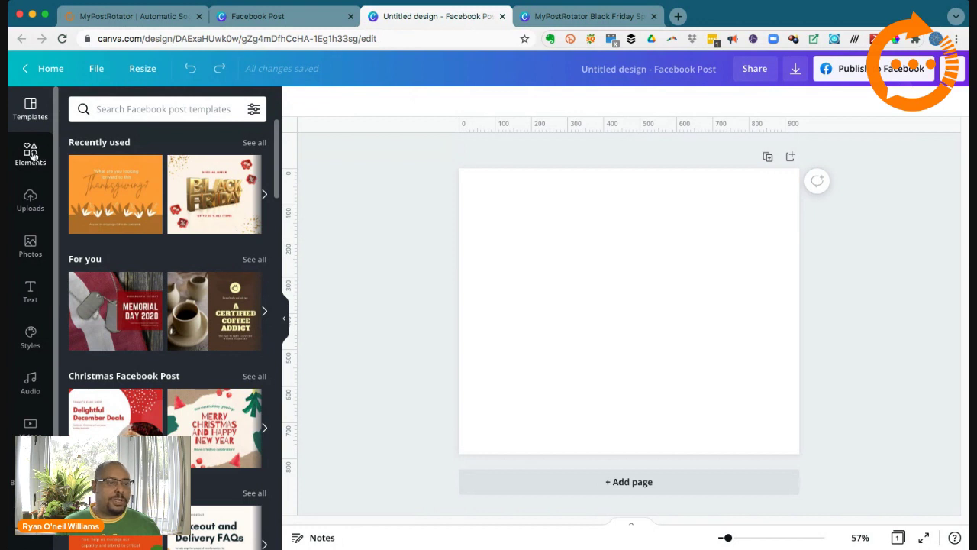
Step: Add a plain square from Elements' Lines & Shapes to the page
{"action": "left_click", "coordinate": [30, 157]}
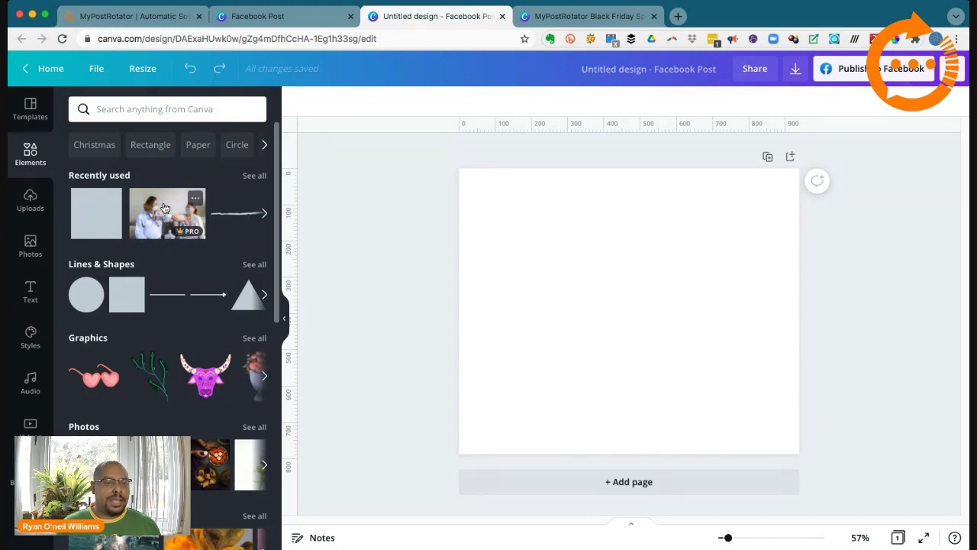
{"action": "scroll", "coordinate": [172, 228], "scroll_direction": "down", "scroll_amount": 2}
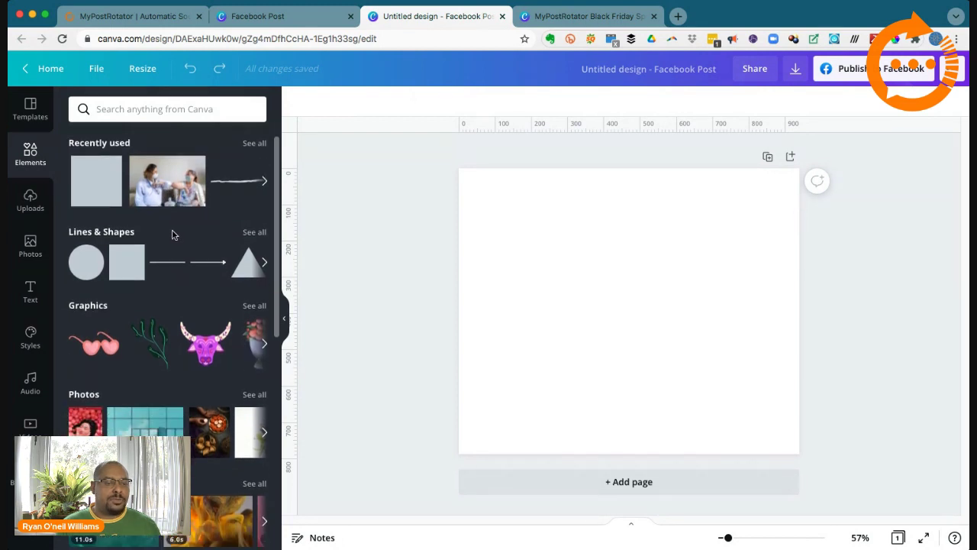
{"action": "scroll", "coordinate": [88, 262], "scroll_direction": "up", "scroll_amount": 1}
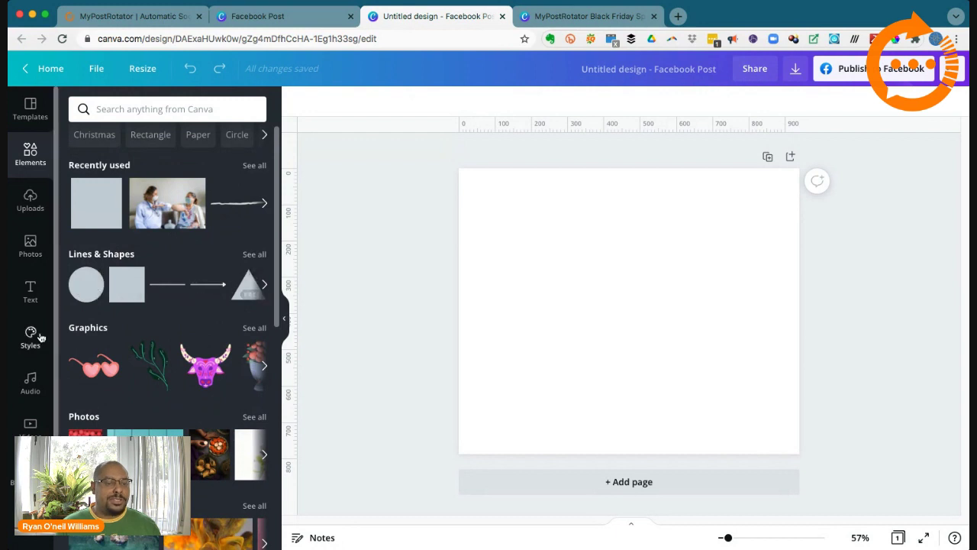
{"action": "scroll", "coordinate": [150, 365], "scroll_direction": "down", "scroll_amount": 1}
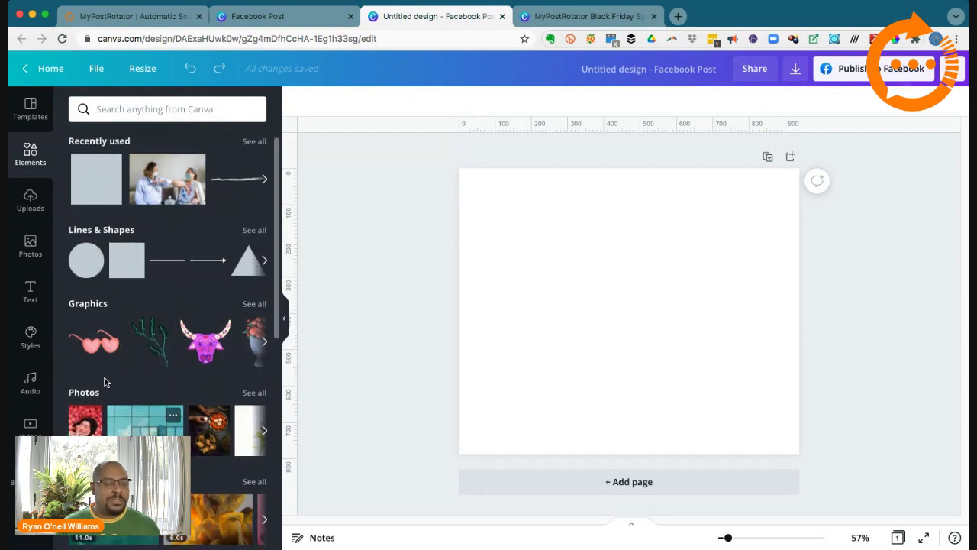
{"action": "scroll", "coordinate": [105, 372], "scroll_direction": "down", "scroll_amount": 5}
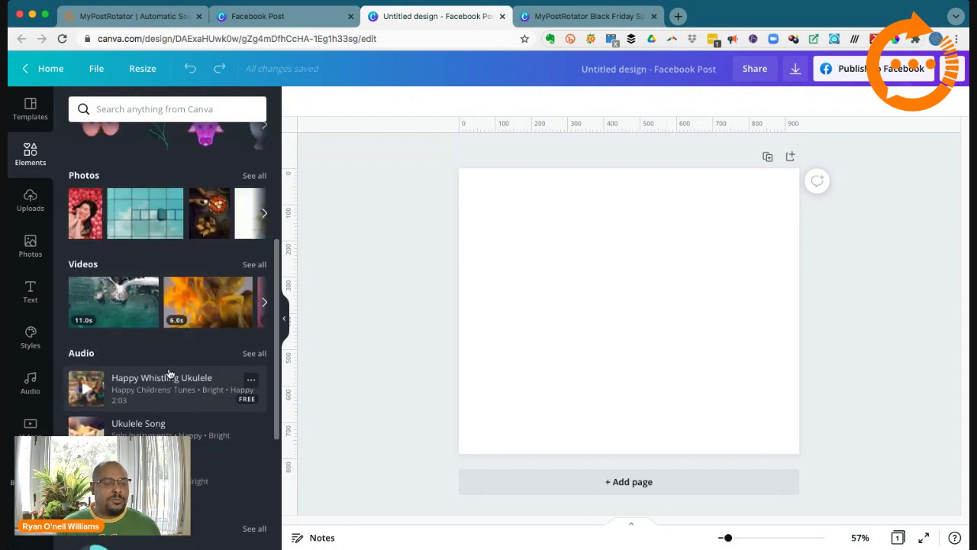
{"action": "scroll", "coordinate": [170, 378], "scroll_direction": "up", "scroll_amount": 1}
{"action": "scroll", "coordinate": [172, 395], "scroll_direction": "up", "scroll_amount": 5}
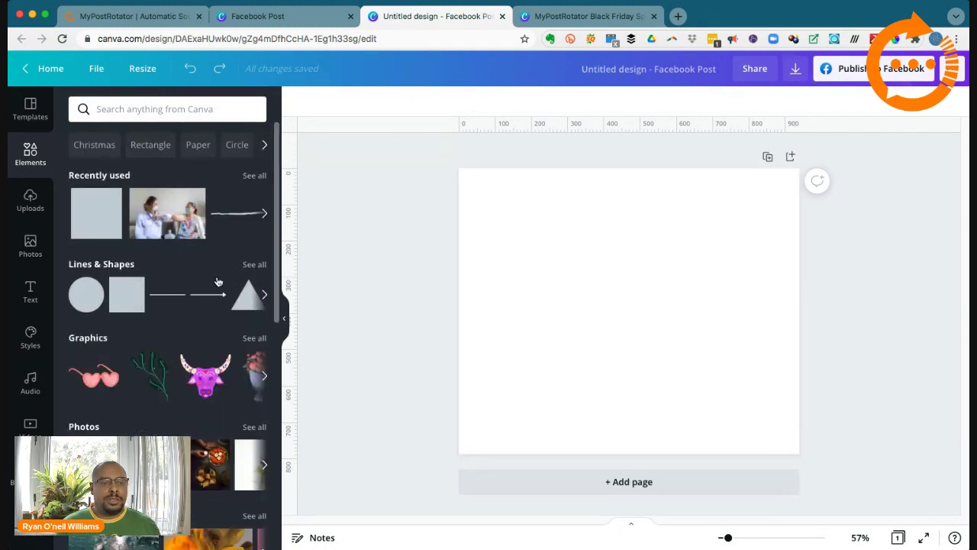
{"action": "left_click", "coordinate": [119, 293]}
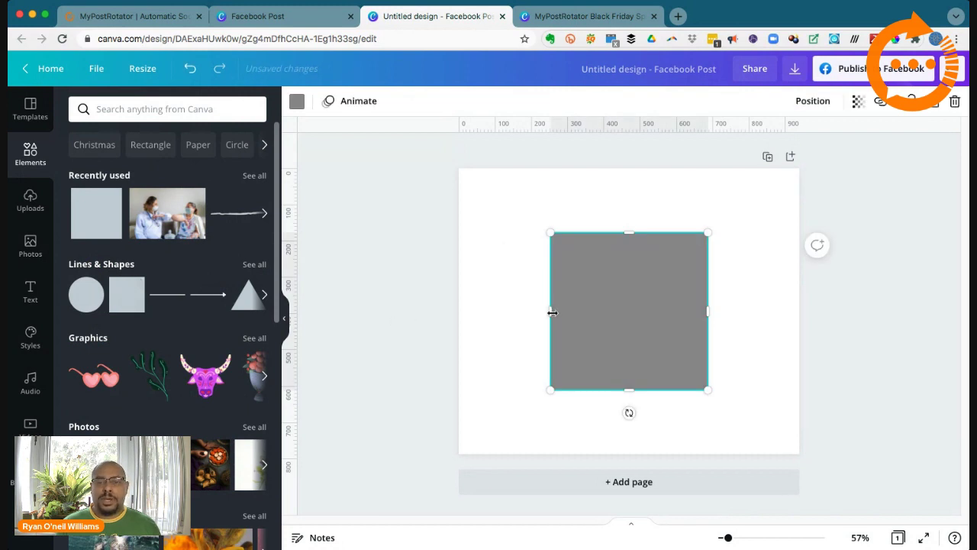
Step: Stretch the square into a full-width 940 × 91 strip along the page bottom
{"action": "left_click_drag", "start_coordinate": [552, 312], "coordinate": [461, 308]}
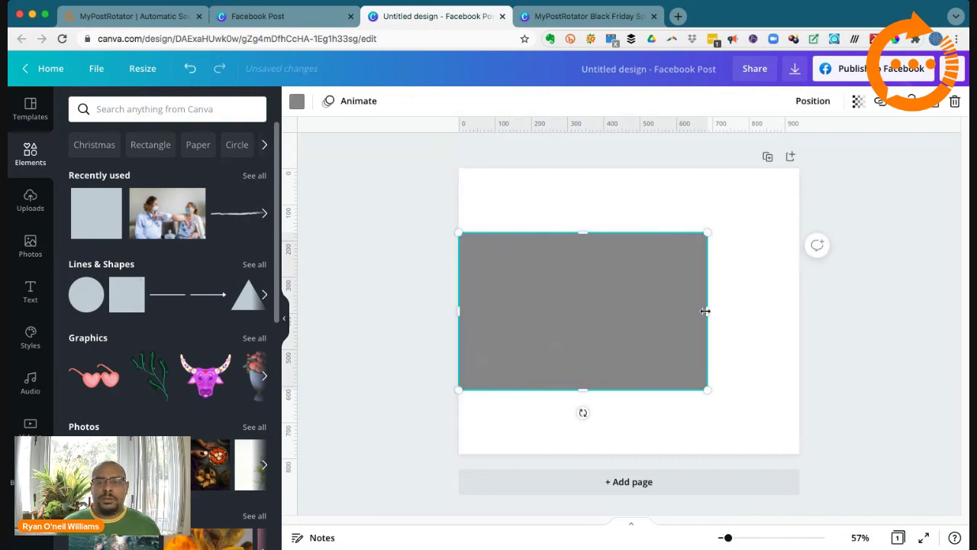
{"action": "left_click_drag", "start_coordinate": [704, 311], "coordinate": [799, 317]}
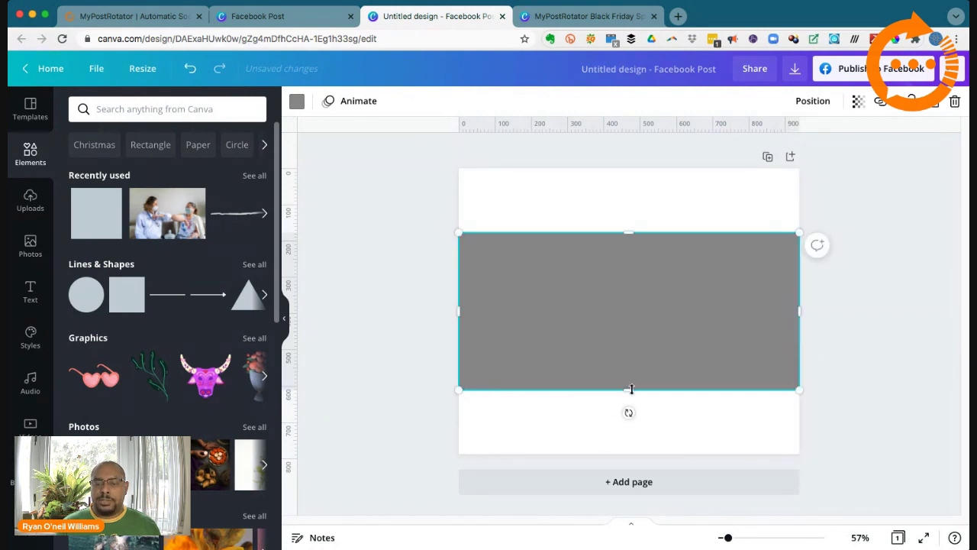
{"action": "left_click_drag", "start_coordinate": [630, 389], "coordinate": [633, 455]}
{"action": "left_click_drag", "start_coordinate": [630, 234], "coordinate": [616, 421]}
{"action": "left_click", "coordinate": [832, 372]}
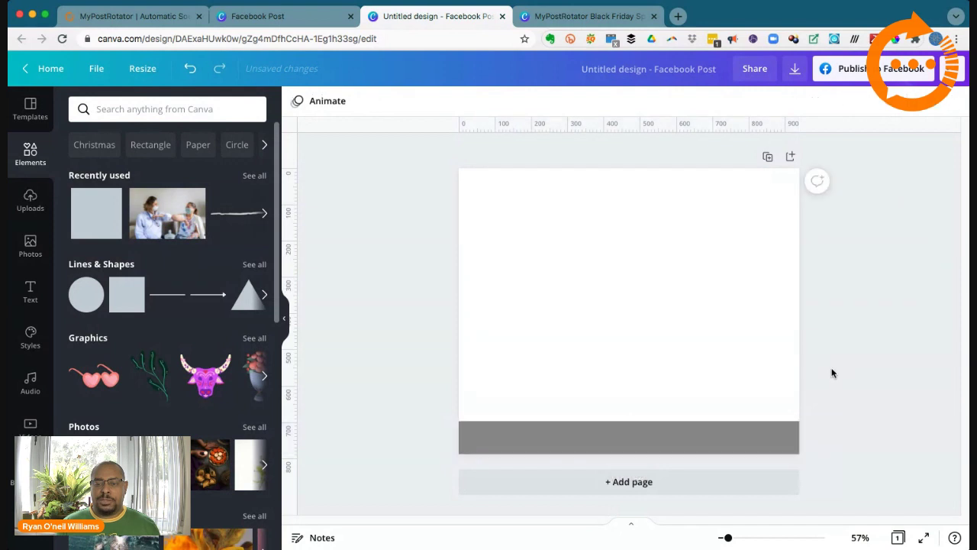
{"action": "left_click", "coordinate": [750, 434]}
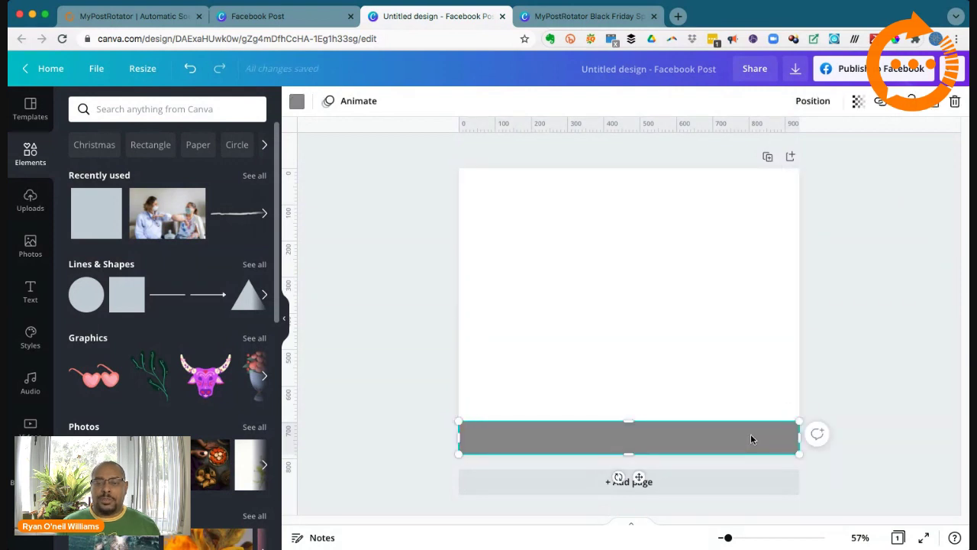
{"action": "left_click", "coordinate": [886, 370]}
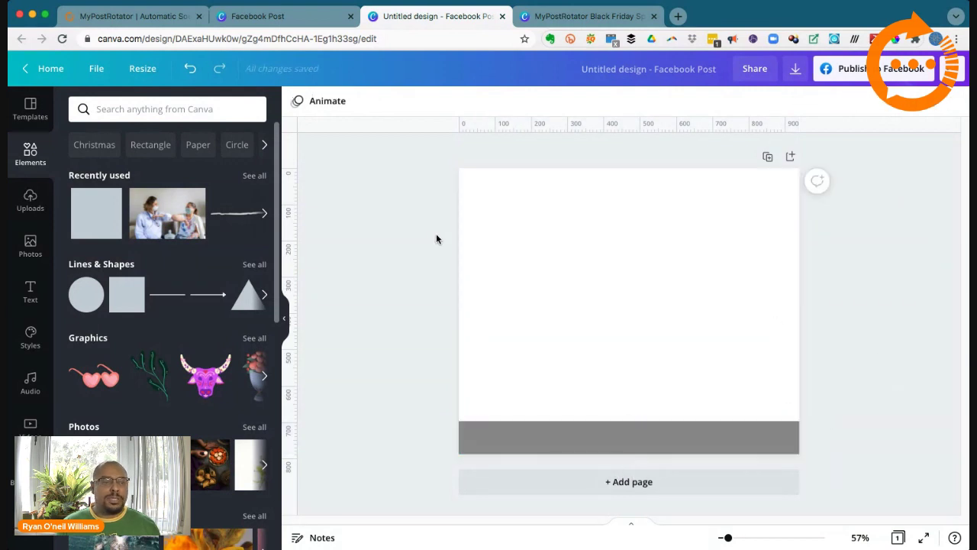
Step: Open Uploads and scroll the Images grid to find the orange circular logo
{"action": "left_click", "coordinate": [31, 200]}
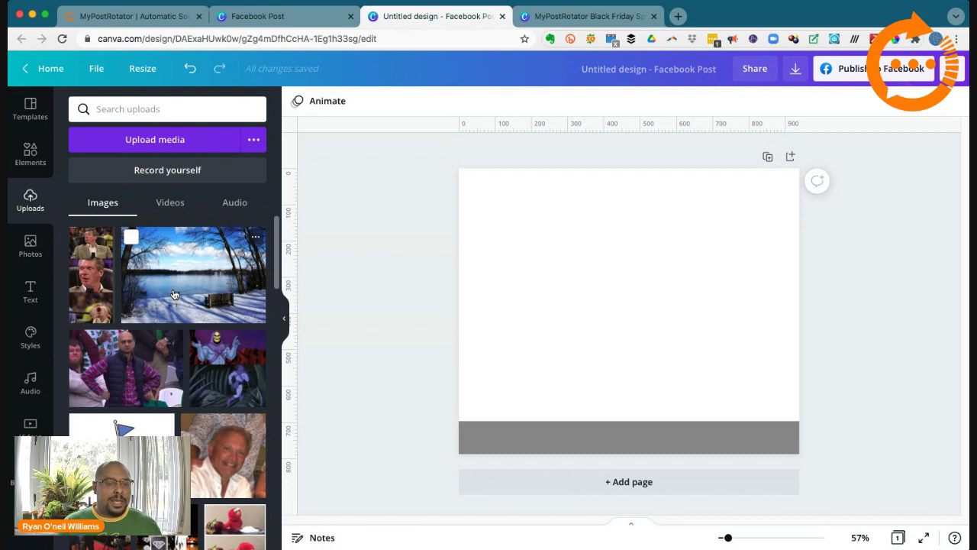
{"action": "scroll", "coordinate": [174, 294], "scroll_direction": "down", "scroll_amount": 3}
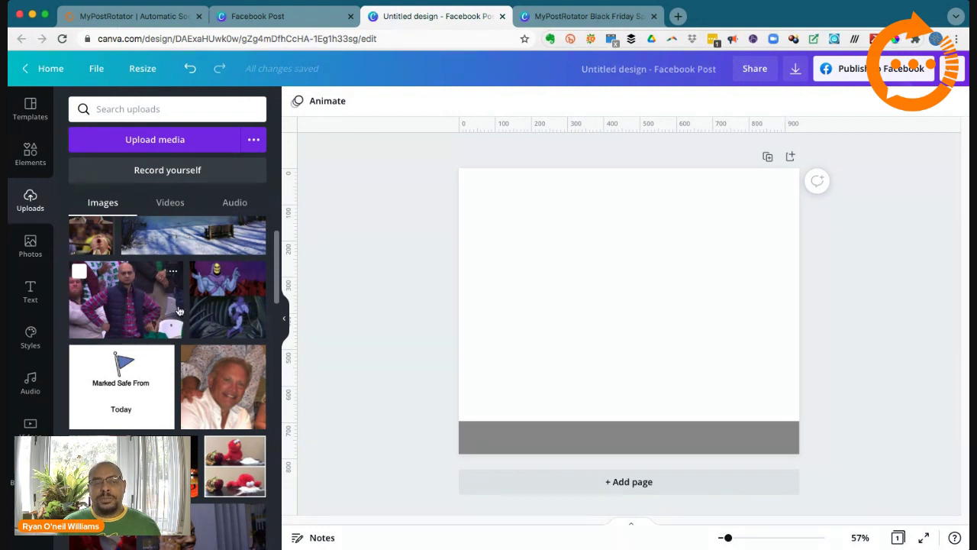
{"action": "mouse_move", "coordinate": [164, 378]}
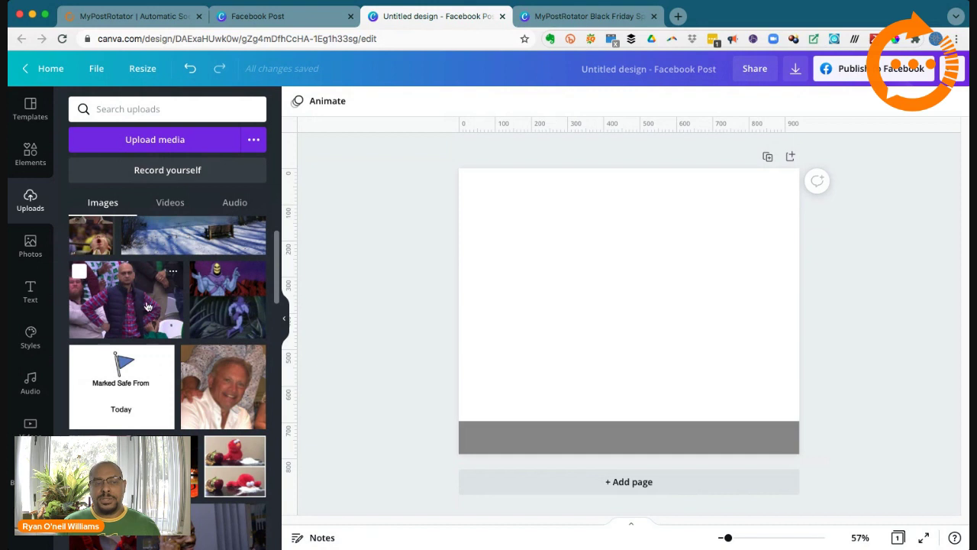
{"action": "scroll", "coordinate": [115, 304], "scroll_direction": "down", "scroll_amount": 2}
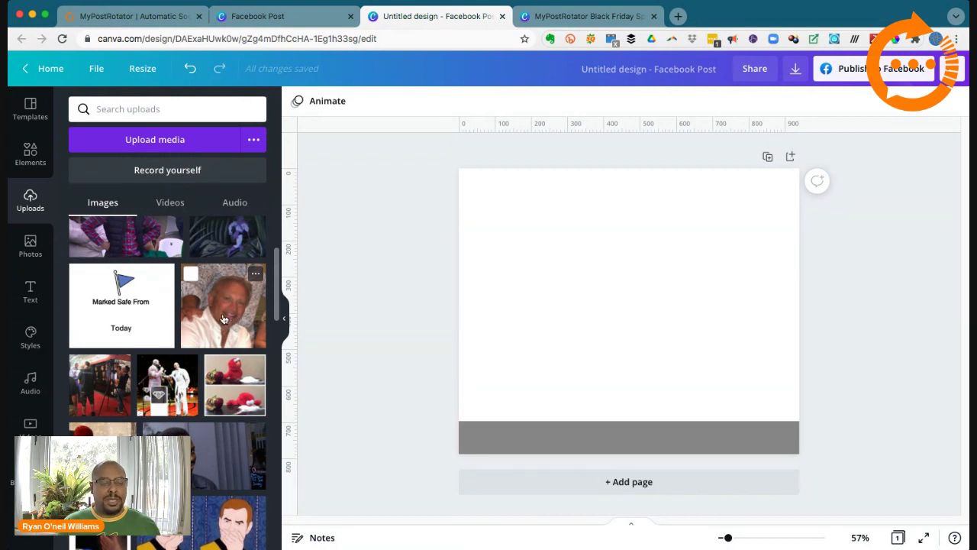
{"action": "scroll", "coordinate": [224, 319], "scroll_direction": "down", "scroll_amount": 1}
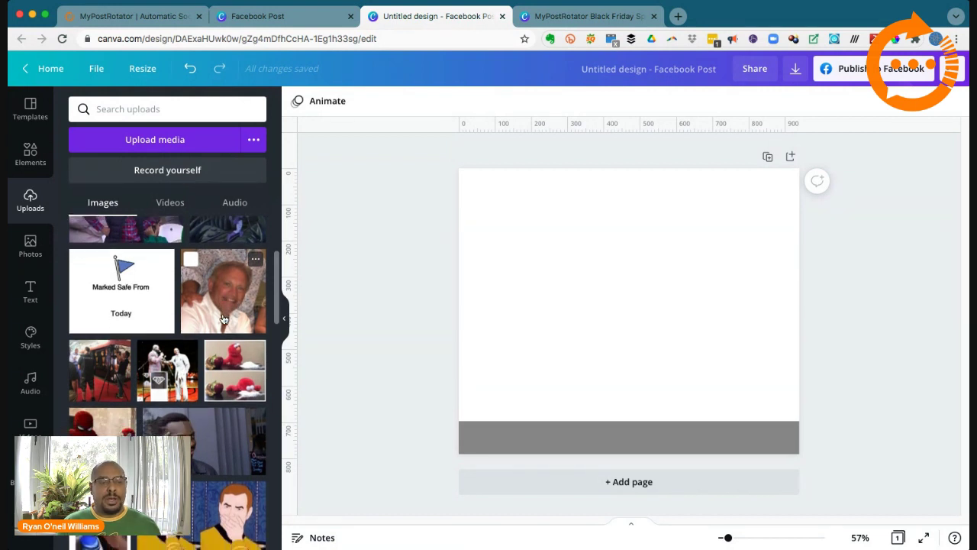
{"action": "scroll", "coordinate": [221, 324], "scroll_direction": "down", "scroll_amount": 8}
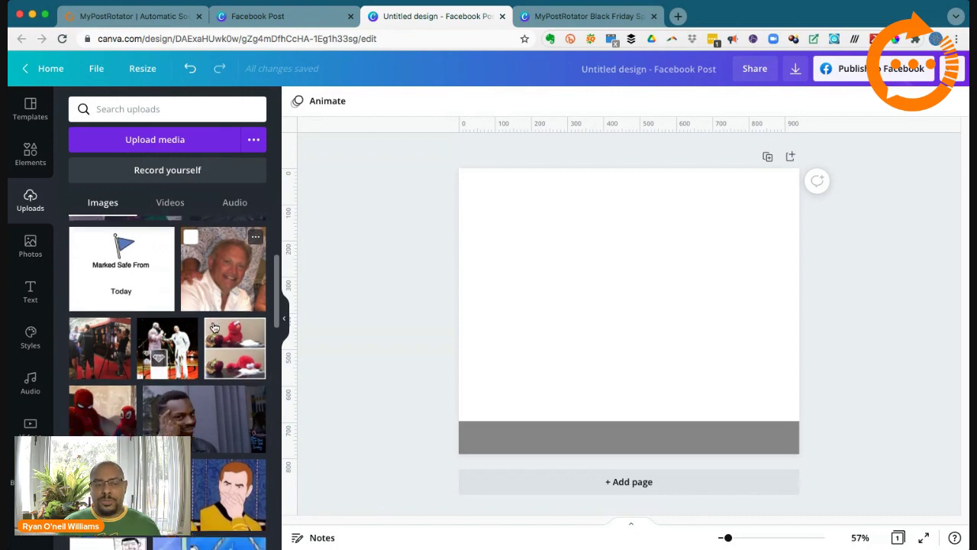
{"action": "scroll", "coordinate": [188, 332], "scroll_direction": "down", "scroll_amount": 20}
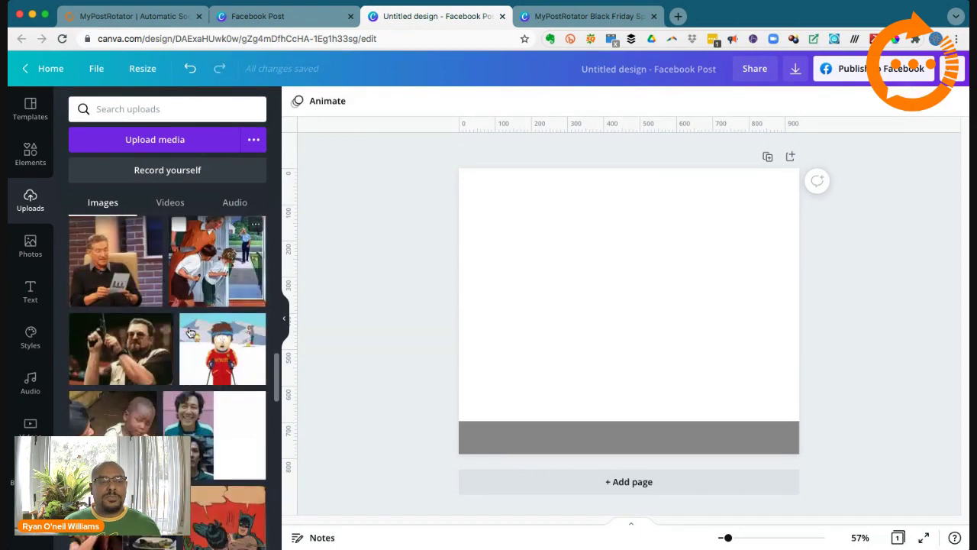
{"action": "scroll", "coordinate": [190, 332], "scroll_direction": "down", "scroll_amount": 20}
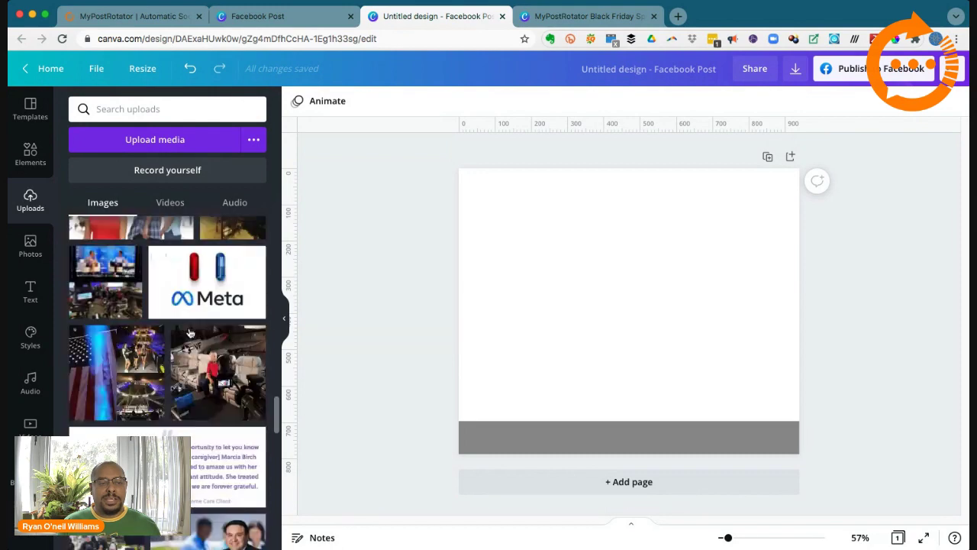
{"action": "scroll", "coordinate": [189, 332], "scroll_direction": "down", "scroll_amount": 20}
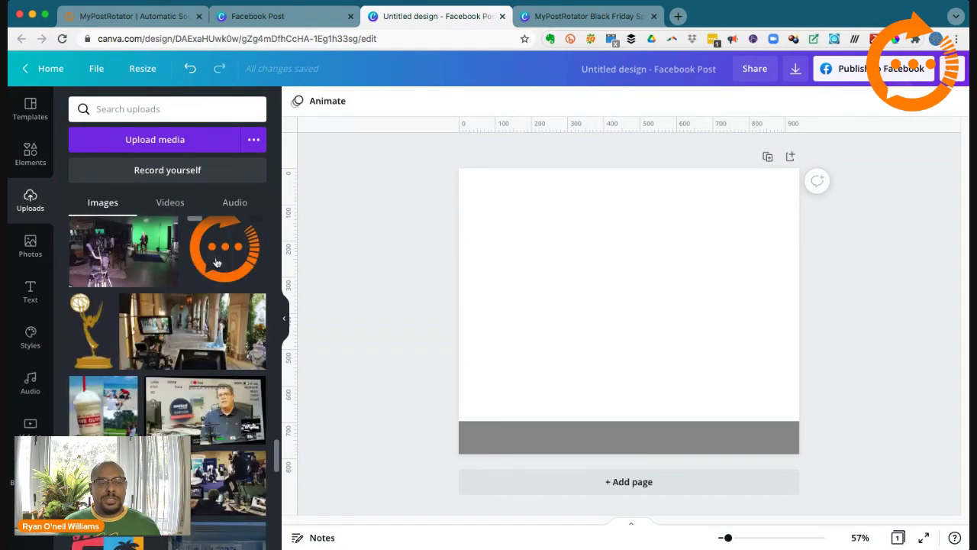
{"action": "scroll", "coordinate": [218, 258], "scroll_direction": "up", "scroll_amount": 2}
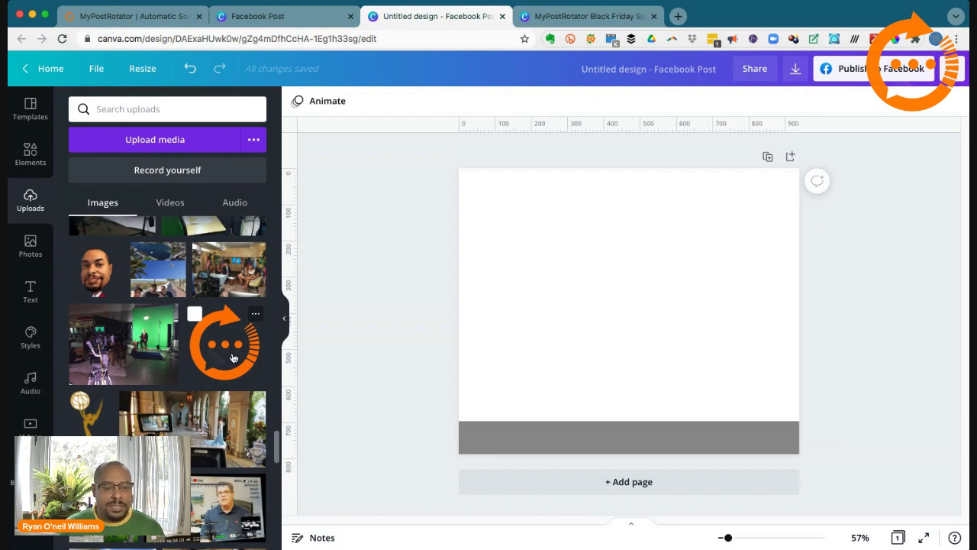
{"action": "scroll", "coordinate": [222, 359], "scroll_direction": "down", "scroll_amount": 5}
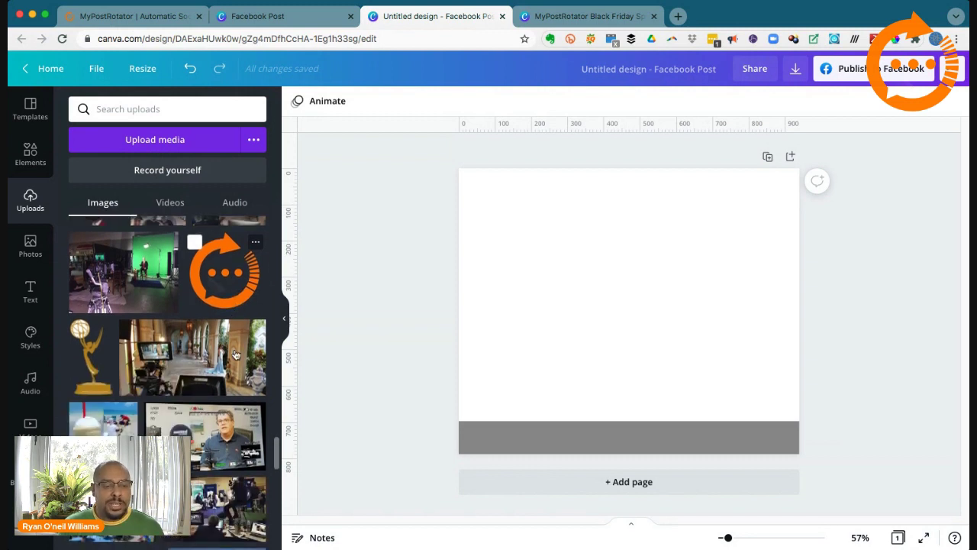
{"action": "scroll", "coordinate": [206, 363], "scroll_direction": "down", "scroll_amount": 1}
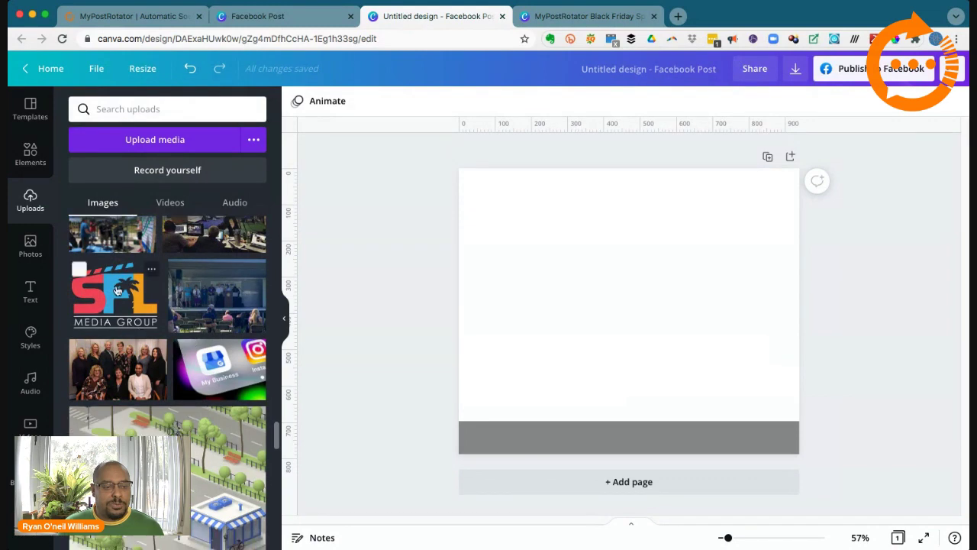
{"action": "scroll", "coordinate": [212, 367], "scroll_direction": "down", "scroll_amount": 5}
{"action": "scroll", "coordinate": [212, 368], "scroll_direction": "down", "scroll_amount": 10}
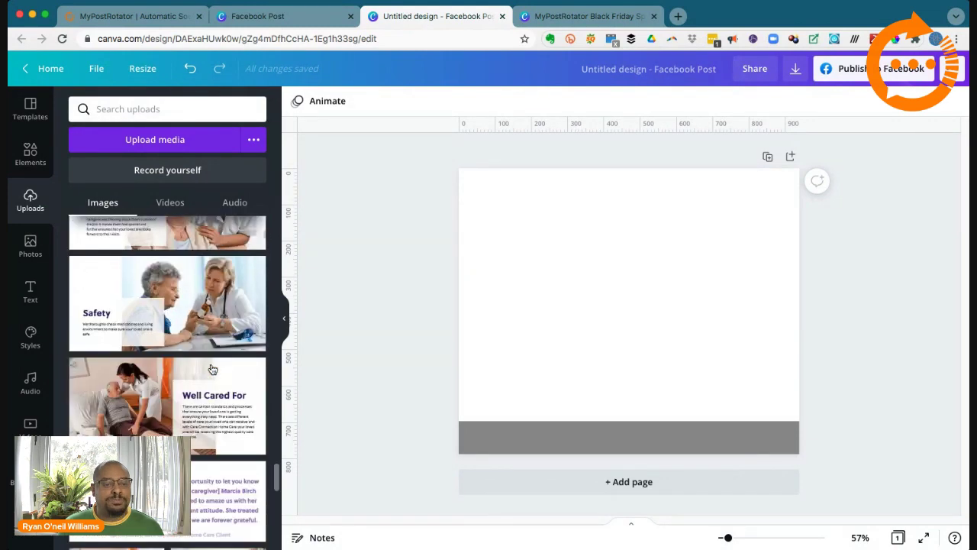
{"action": "scroll", "coordinate": [212, 369], "scroll_direction": "down", "scroll_amount": 15}
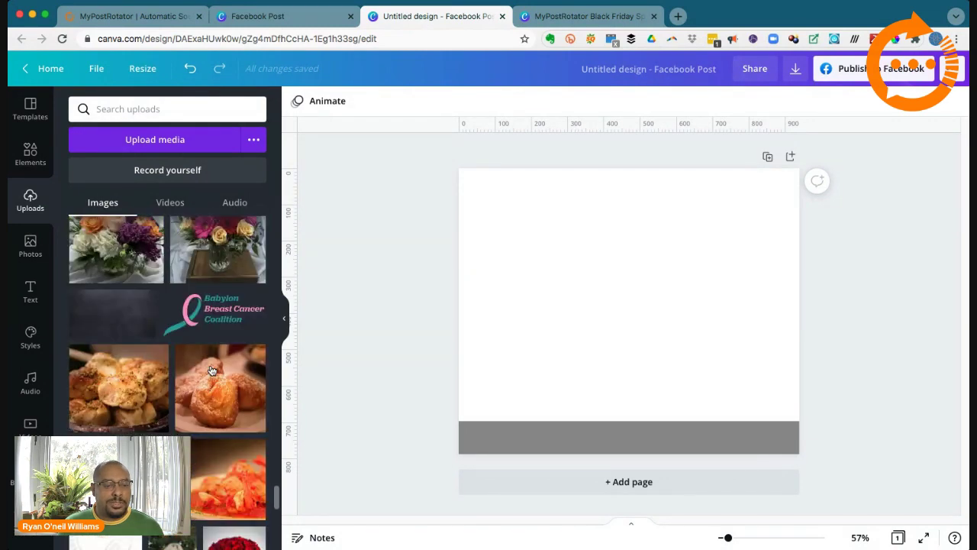
{"action": "scroll", "coordinate": [204, 371], "scroll_direction": "up", "scroll_amount": 20}
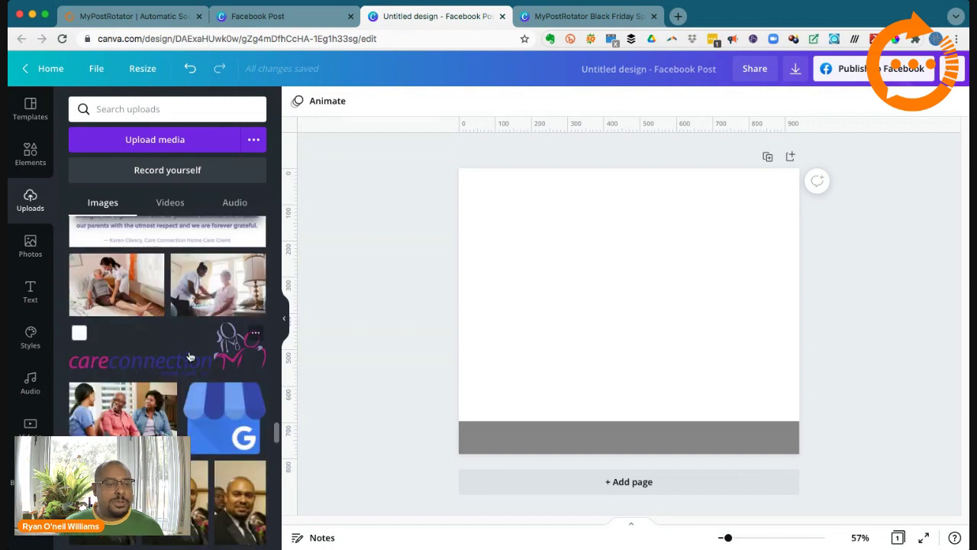
{"action": "scroll", "coordinate": [189, 356], "scroll_direction": "up", "scroll_amount": 8}
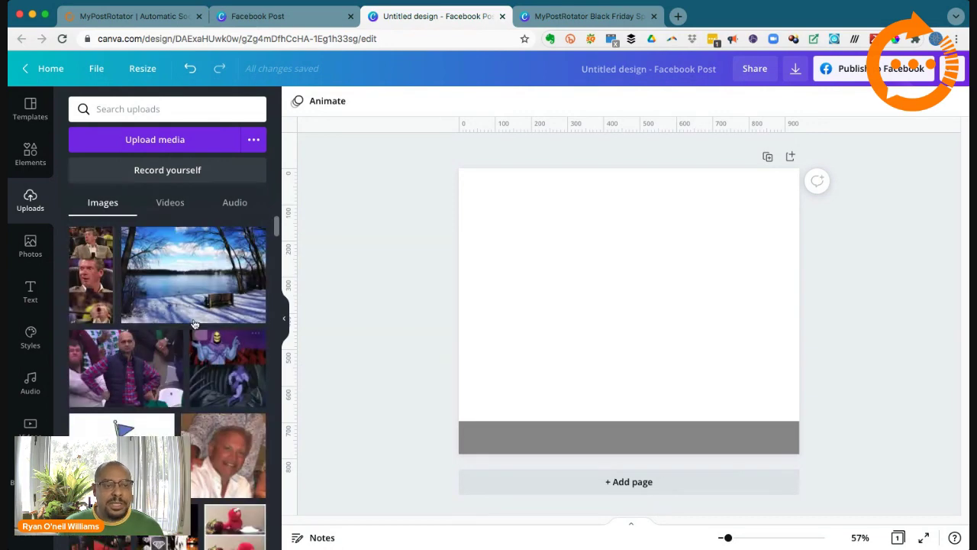
Step: Search the Photos library for 'camera' and scroll through the results
{"action": "left_click", "coordinate": [30, 246]}
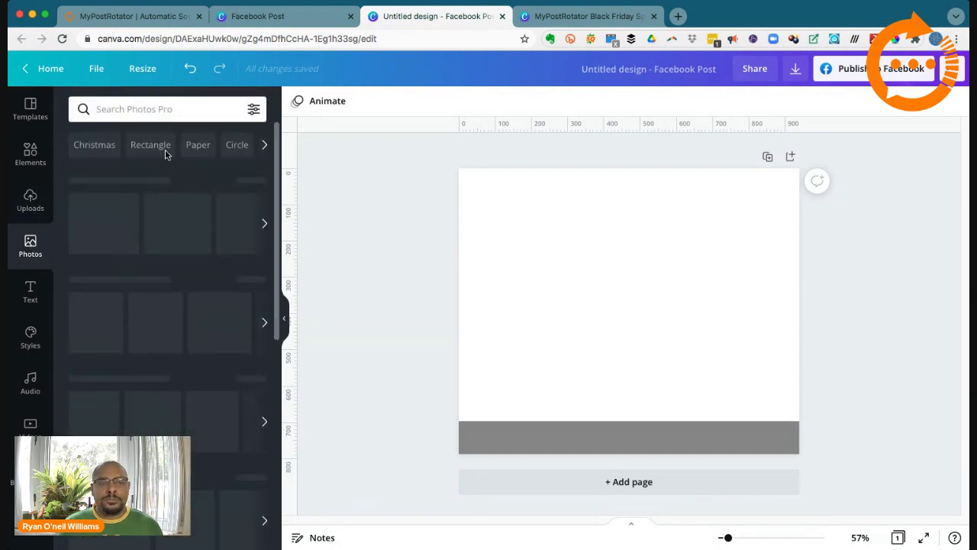
{"action": "left_click", "coordinate": [158, 111]}
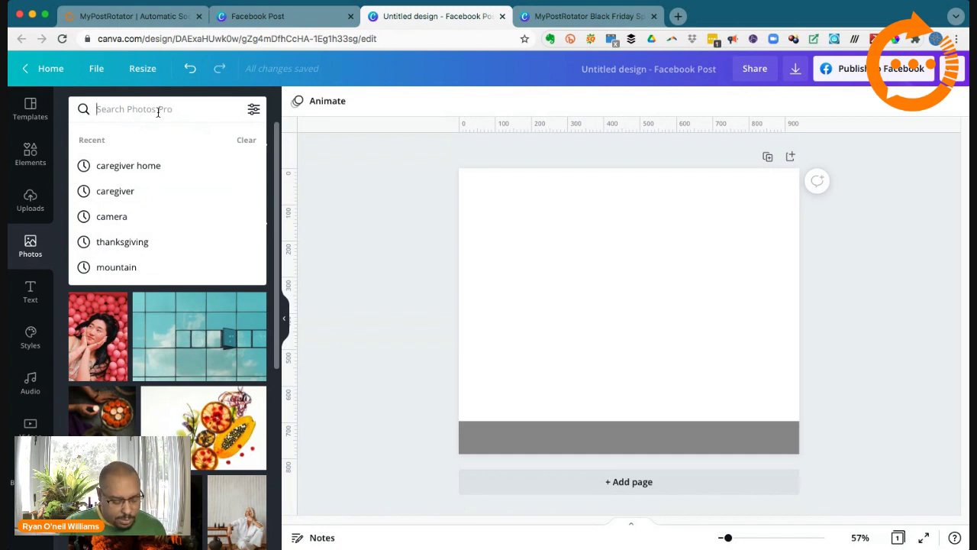
{"action": "type", "text": "camera"}
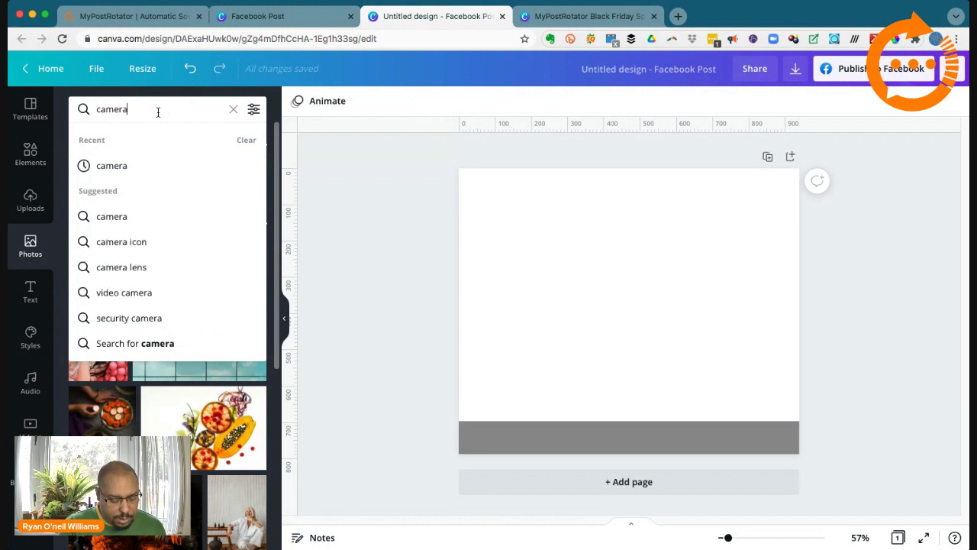
{"action": "key", "text": "Return"}
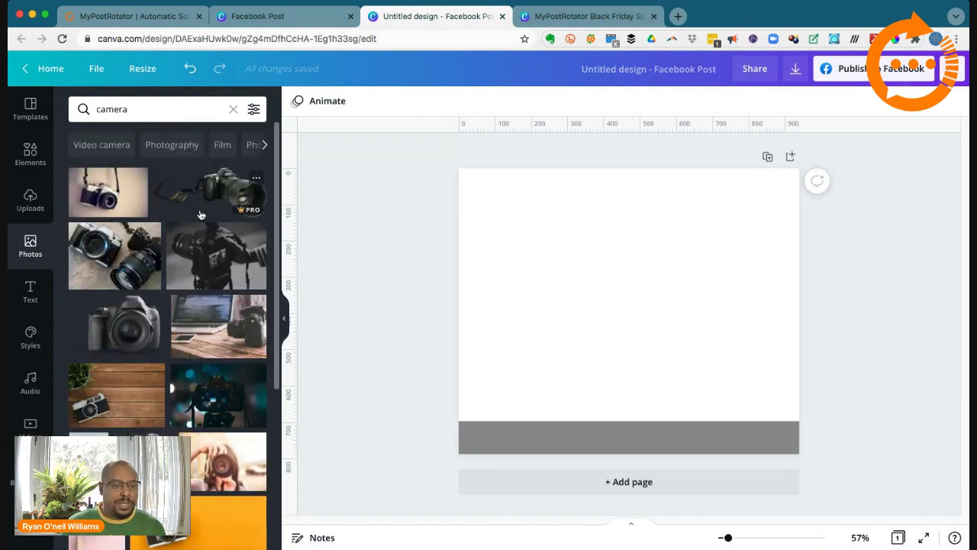
{"action": "scroll", "coordinate": [200, 215], "scroll_direction": "down", "scroll_amount": 1}
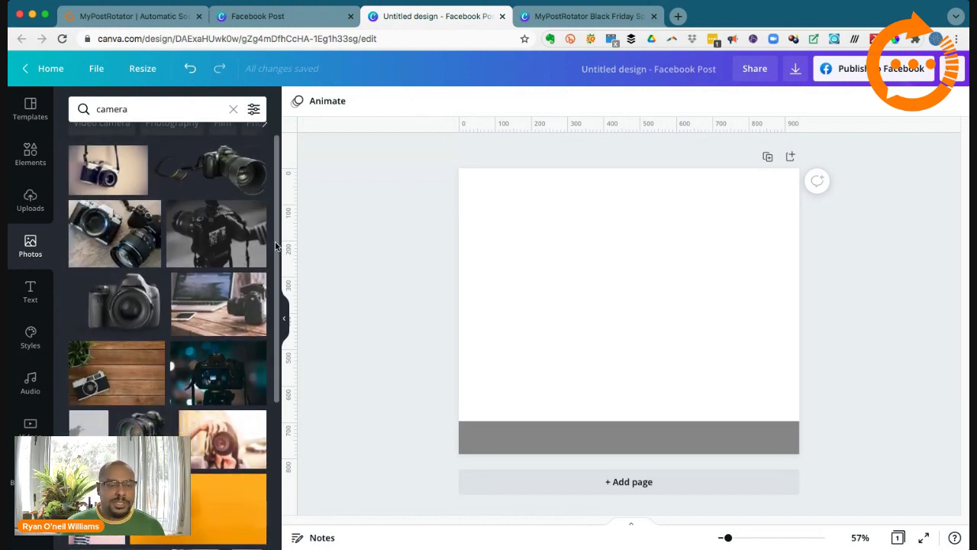
{"action": "scroll", "coordinate": [186, 375], "scroll_direction": "down", "scroll_amount": 3}
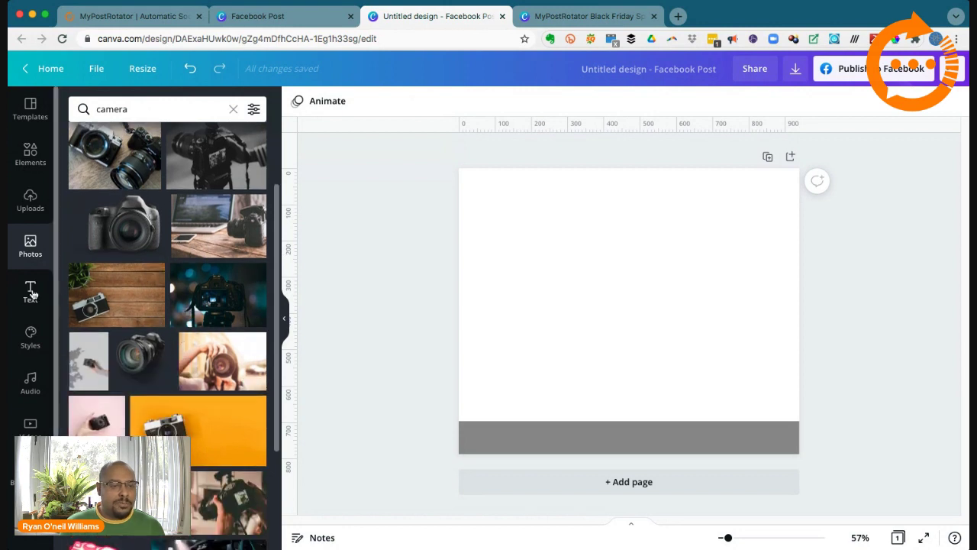
Step: From the Text panel, add a default 'Add a heading' text box to the post
{"action": "left_click", "coordinate": [30, 290]}
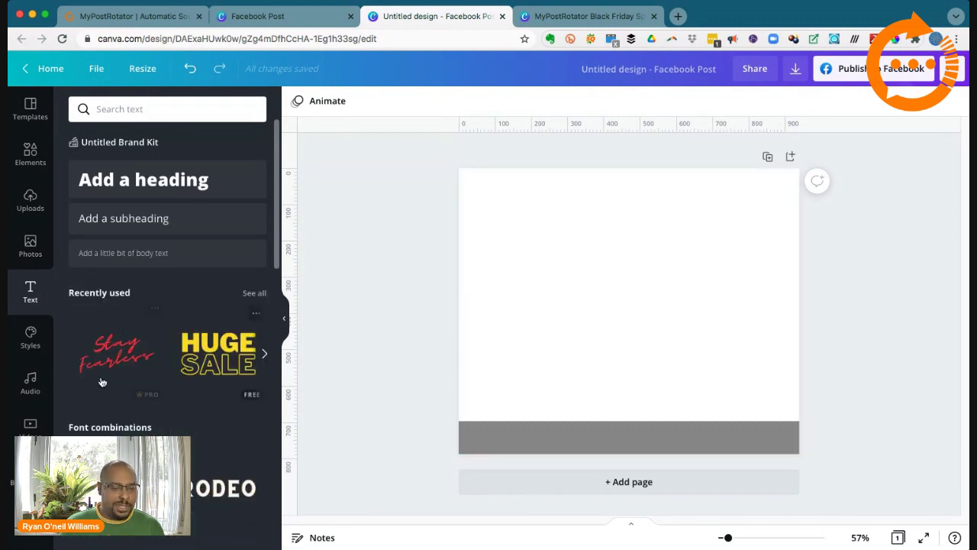
{"action": "scroll", "coordinate": [193, 409], "scroll_direction": "down", "scroll_amount": 5}
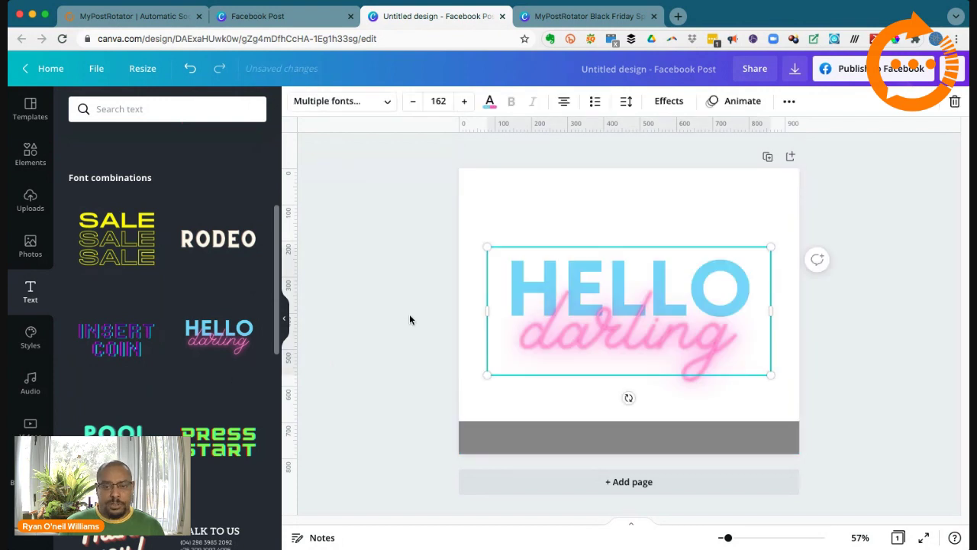
{"action": "scroll", "coordinate": [168, 334], "scroll_direction": "up", "scroll_amount": 5}
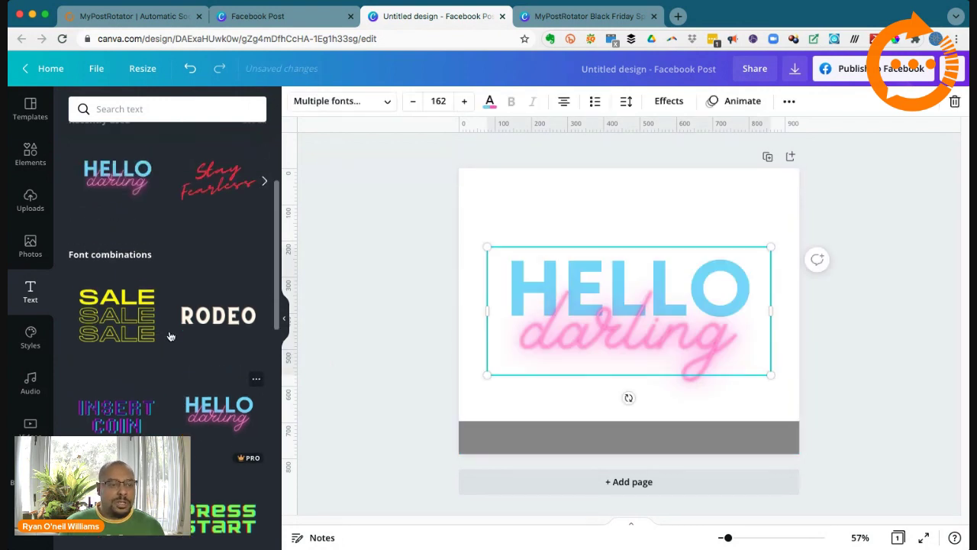
{"action": "left_click", "coordinate": [182, 185]}
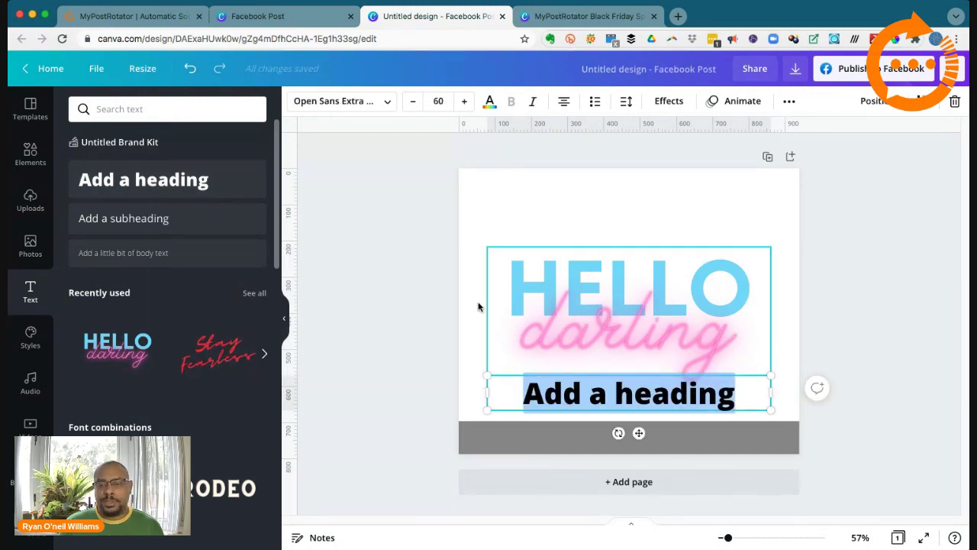
Step: Move the heading to the page top and set its font to Moonface Script Heavy
{"action": "left_click_drag", "start_coordinate": [562, 391], "coordinate": [539, 200]}
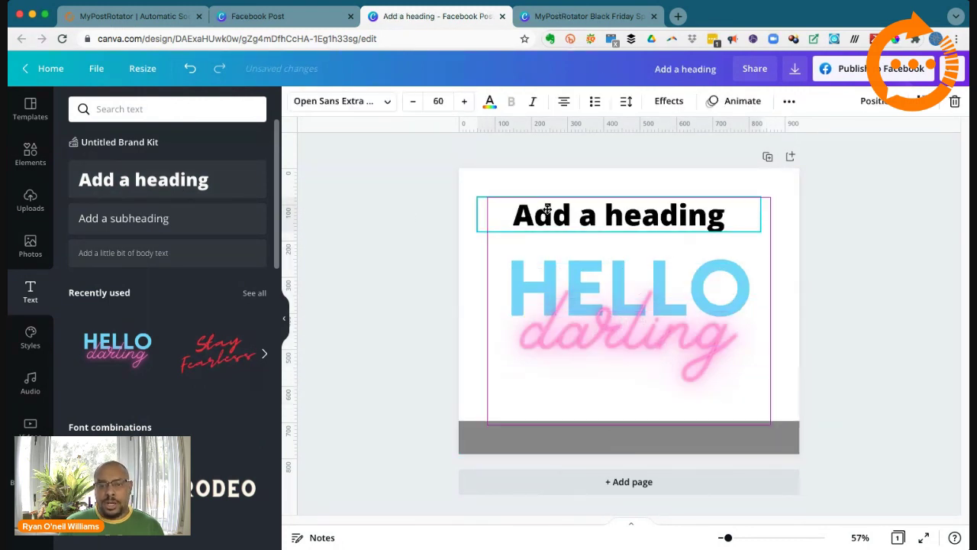
{"action": "left_click", "coordinate": [388, 103]}
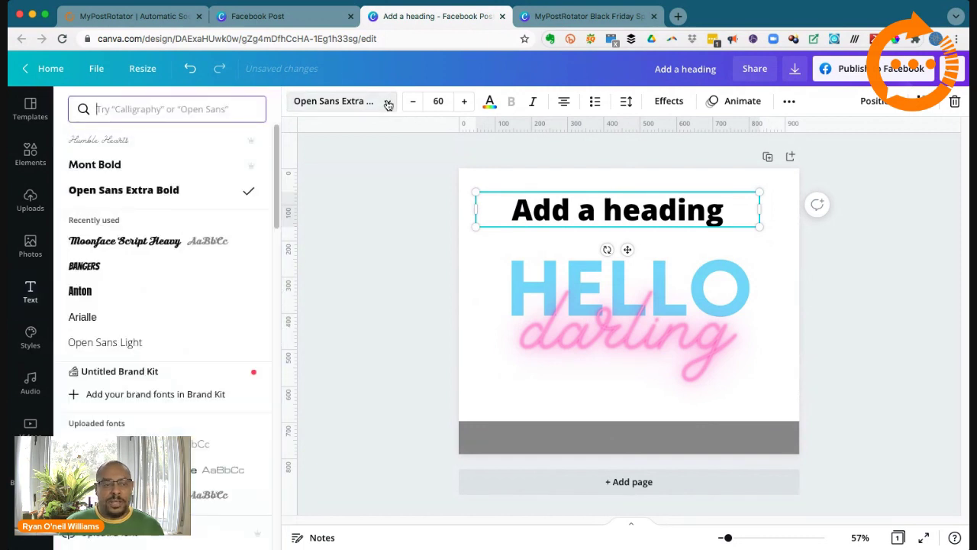
{"action": "left_click", "coordinate": [185, 243]}
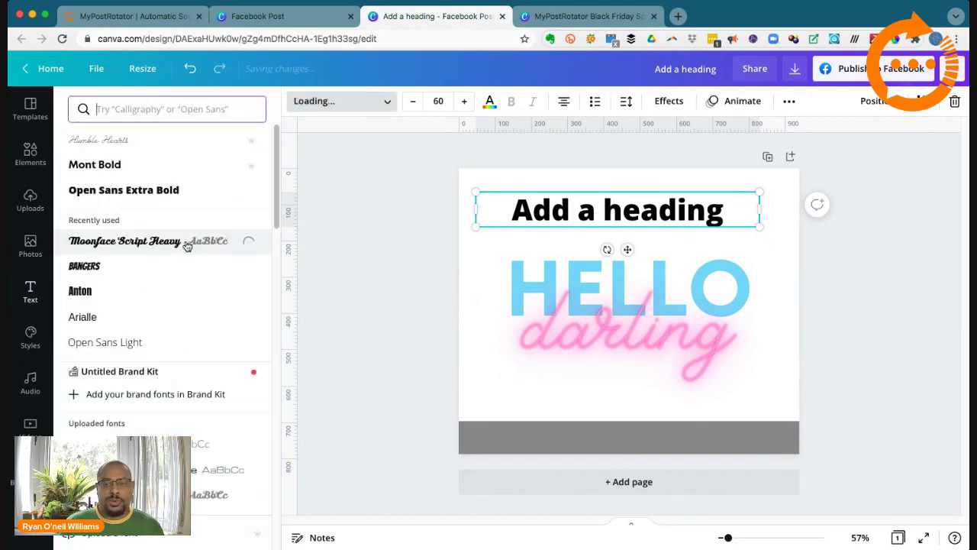
{"action": "double_click", "coordinate": [535, 203]}
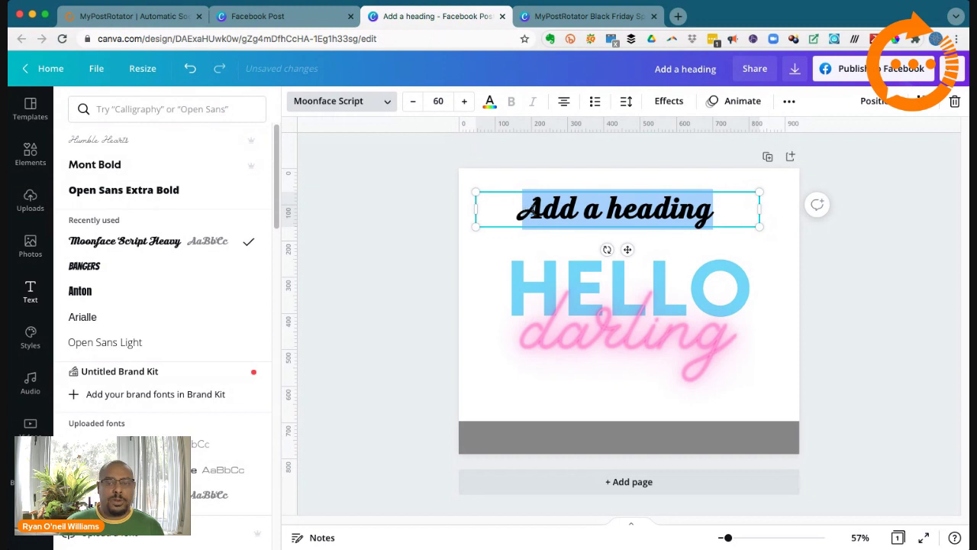
{"action": "left_click", "coordinate": [31, 292]}
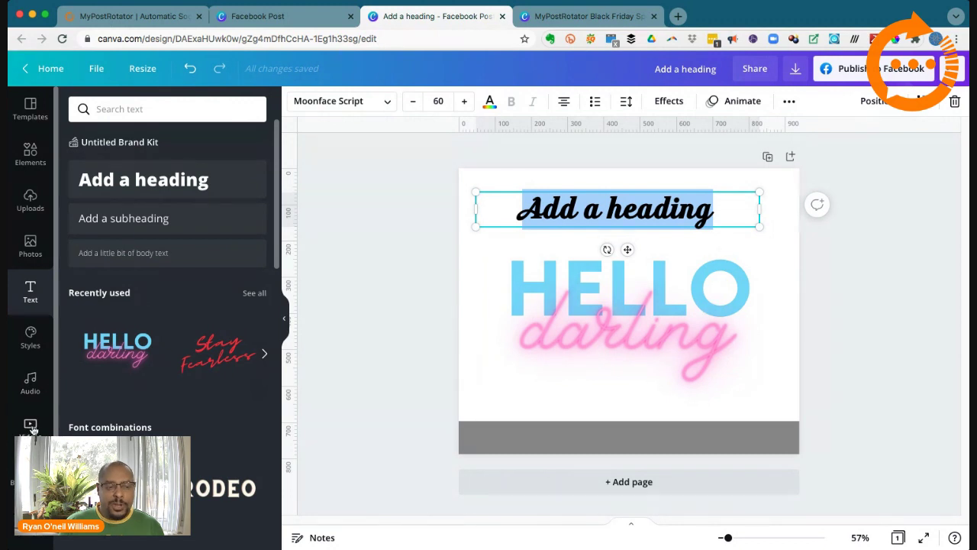
{"action": "scroll", "coordinate": [46, 382], "scroll_direction": "down", "scroll_amount": 2}
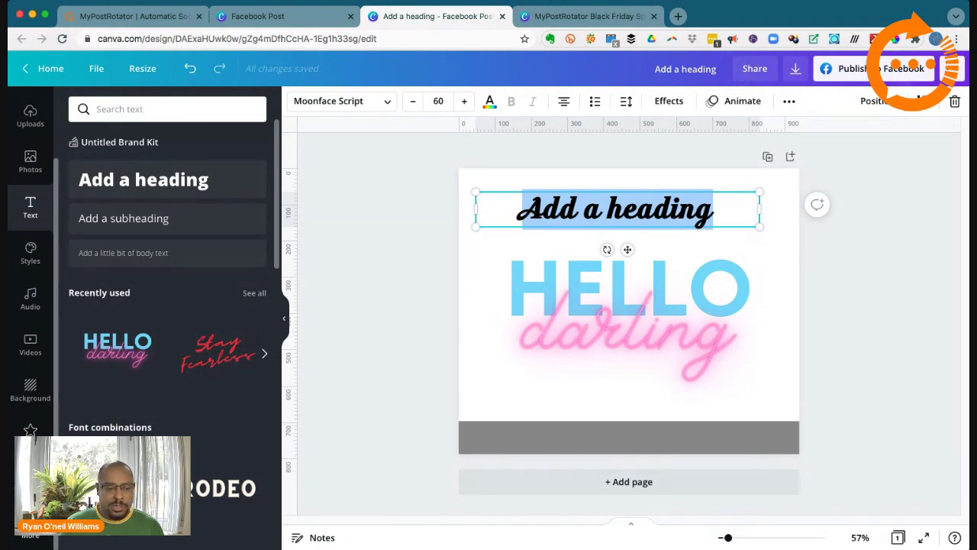
{"action": "scroll", "coordinate": [31, 306], "scroll_direction": "up", "scroll_amount": 2}
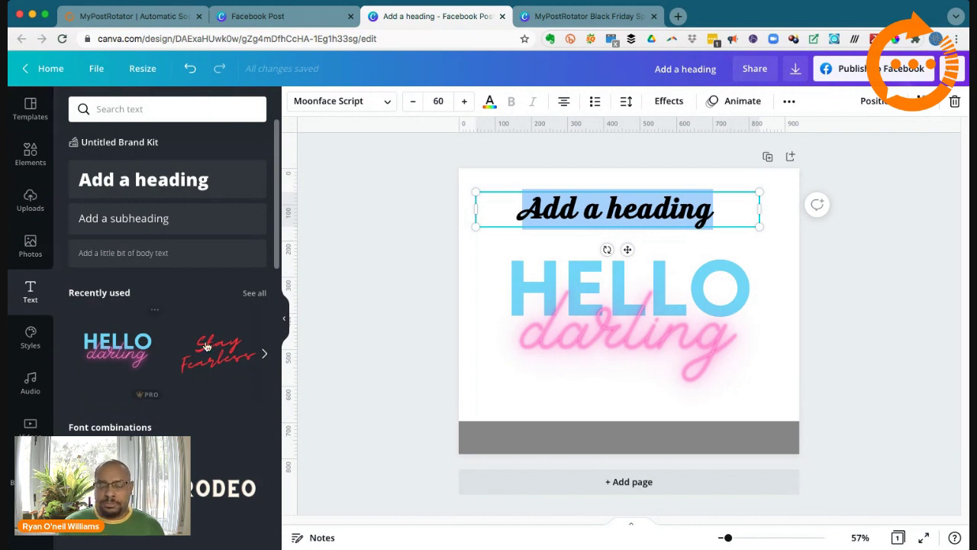
Step: Delete the heading, darling and HELLO text boxes from the page
{"action": "left_click", "coordinate": [446, 253]}
{"action": "left_click", "coordinate": [545, 218]}
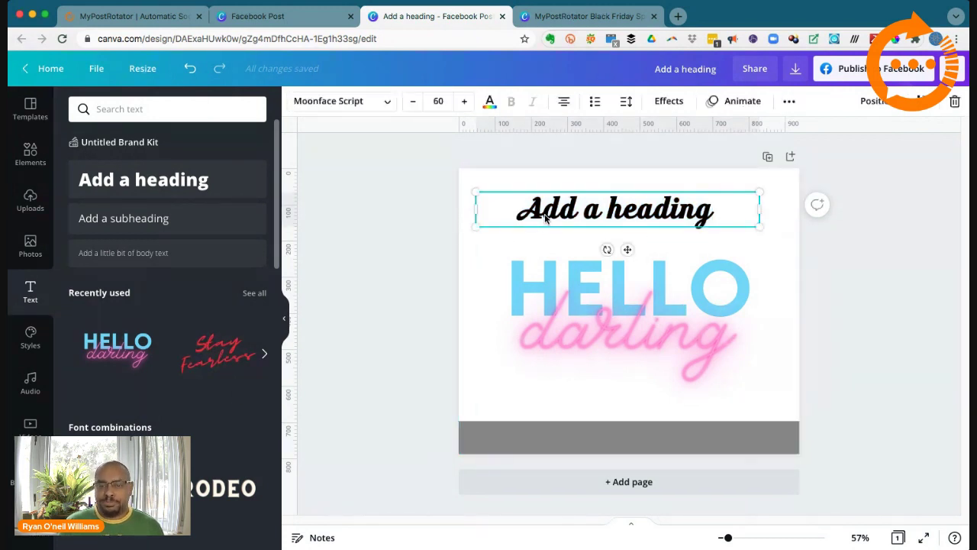
{"action": "key", "text": "Delete"}
{"action": "left_click", "coordinate": [577, 299]}
{"action": "key", "text": "Delete"}
{"action": "left_click", "coordinate": [578, 298]}
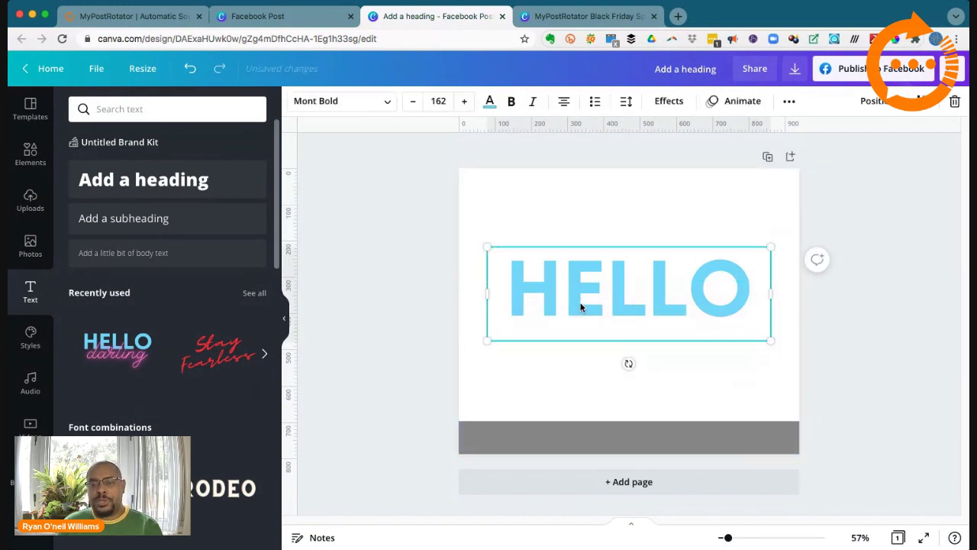
{"action": "key", "text": "Delete"}
Step: Switch to the Facebook Post tab and go to the Canva home page
{"action": "left_click", "coordinate": [408, 281]}
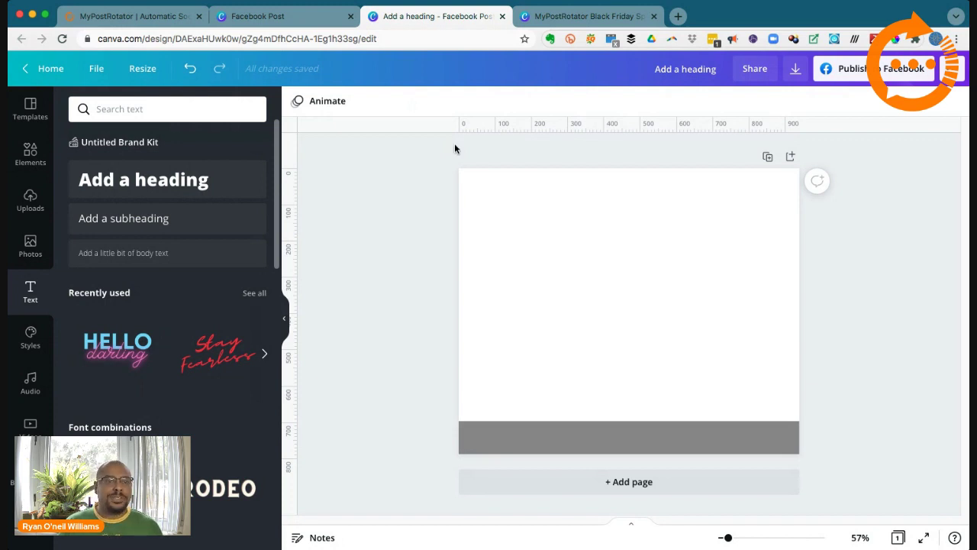
{"action": "left_click", "coordinate": [308, 23]}
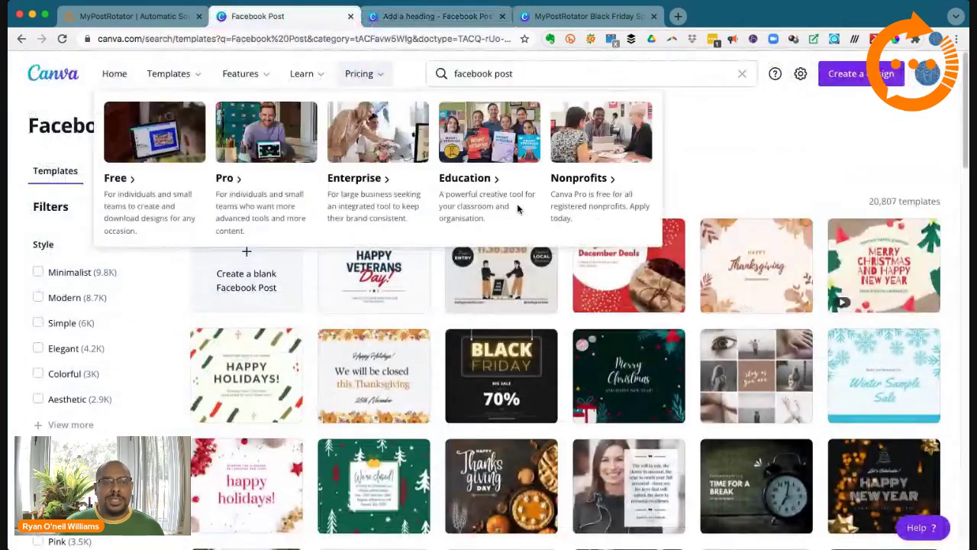
{"action": "left_click", "coordinate": [115, 73]}
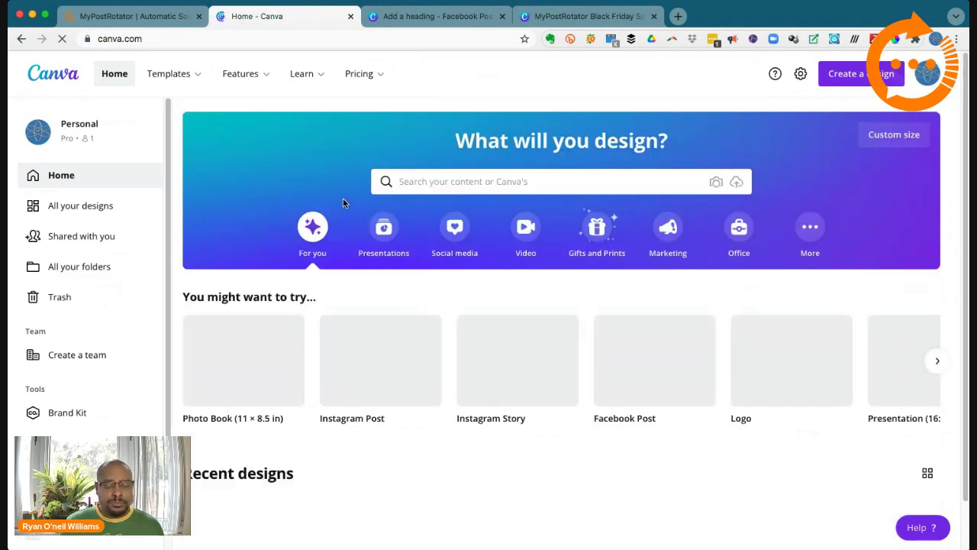
{"action": "scroll", "coordinate": [344, 200], "scroll_direction": "down", "scroll_amount": 3}
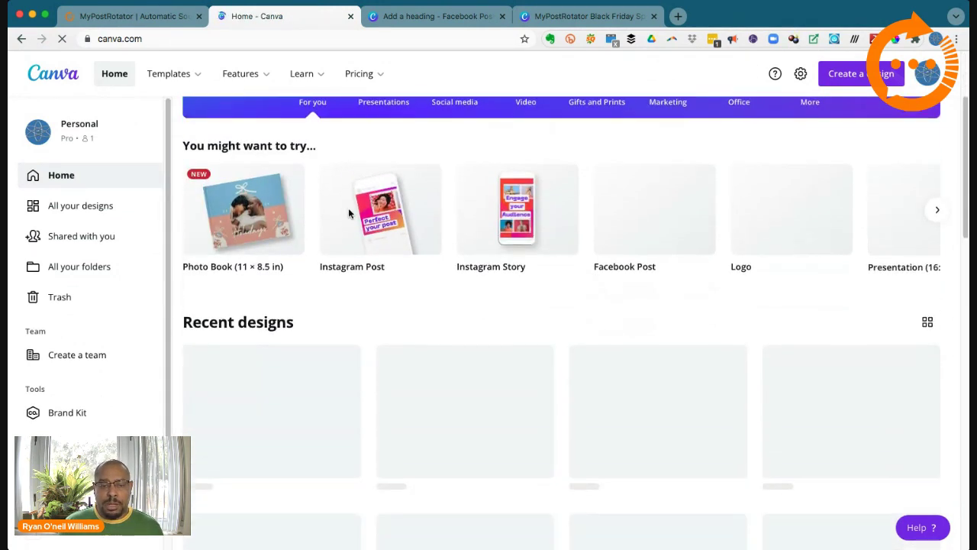
{"action": "scroll", "coordinate": [359, 221], "scroll_direction": "down", "scroll_amount": 2}
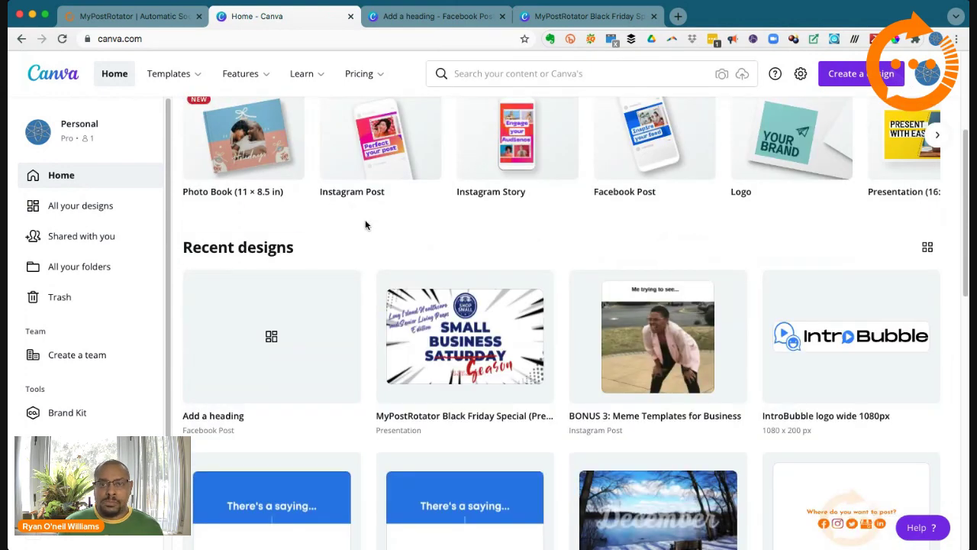
{"action": "scroll", "coordinate": [367, 222], "scroll_direction": "down", "scroll_amount": 3}
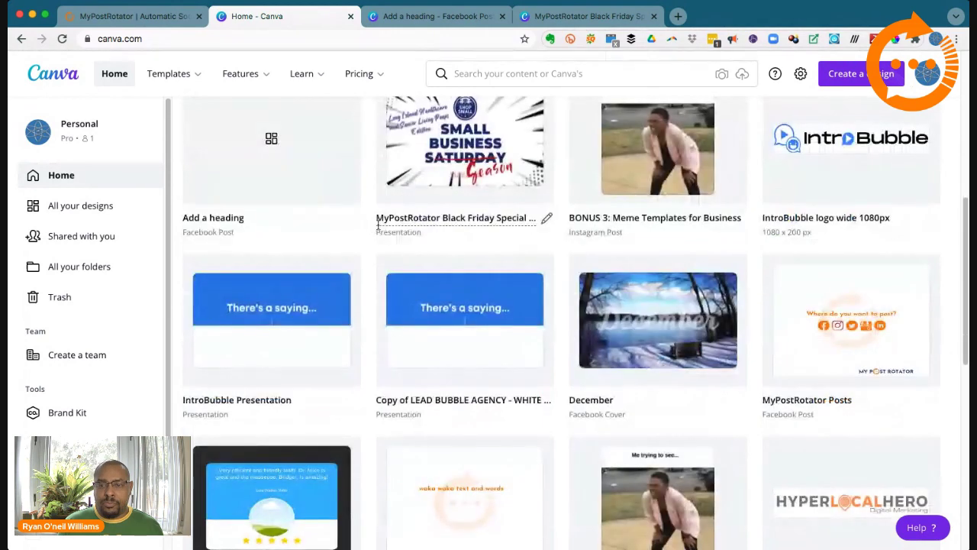
{"action": "left_click", "coordinate": [90, 205]}
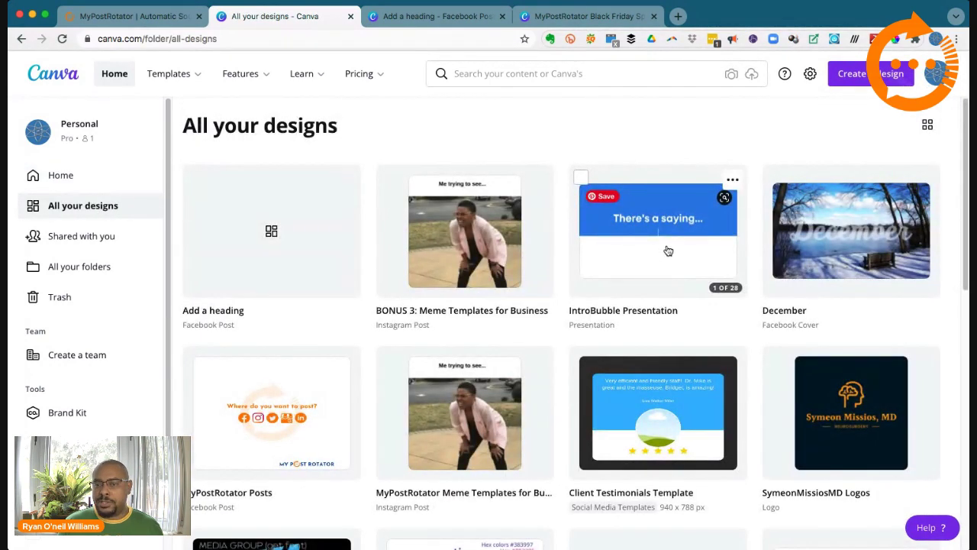
{"action": "scroll", "coordinate": [662, 167], "scroll_direction": "down", "scroll_amount": 2}
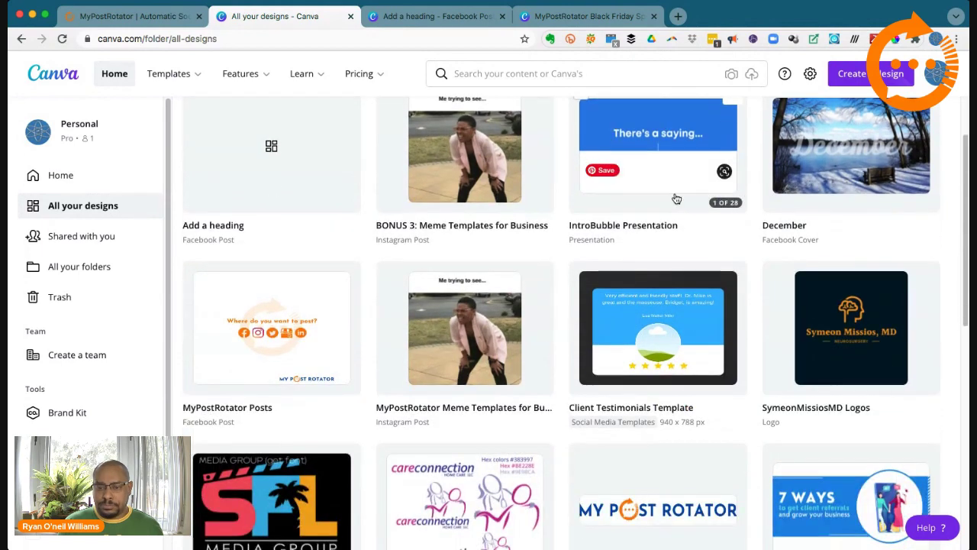
{"action": "scroll", "coordinate": [682, 207], "scroll_direction": "down", "scroll_amount": 2}
{"action": "scroll", "coordinate": [684, 208], "scroll_direction": "up", "scroll_amount": 5}
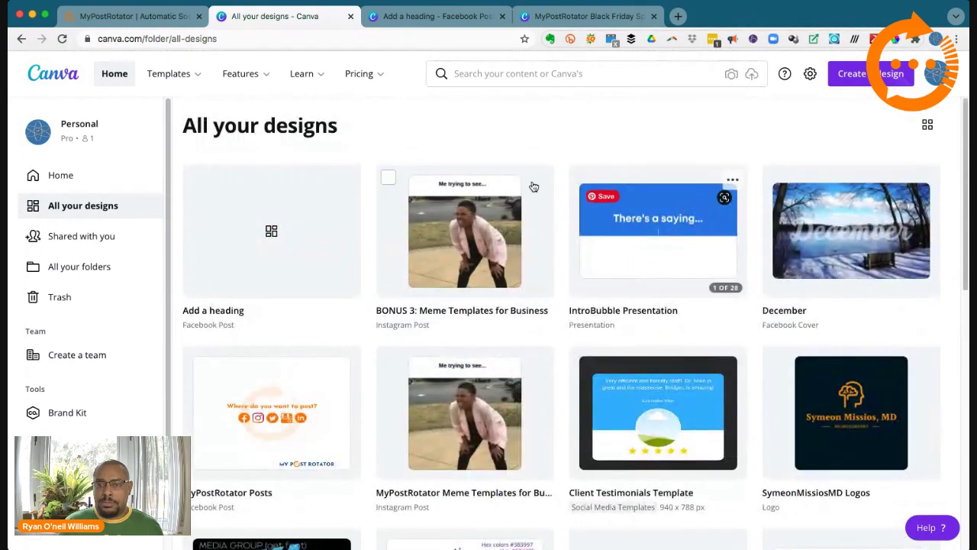
{"action": "scroll", "coordinate": [323, 231], "scroll_direction": "down", "scroll_amount": 3}
{"action": "scroll", "coordinate": [323, 233], "scroll_direction": "down", "scroll_amount": 4}
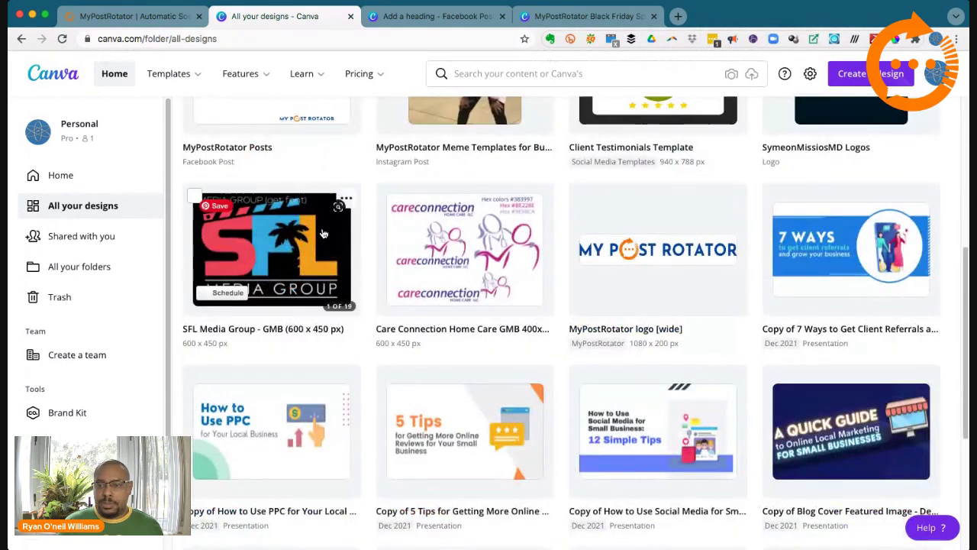
{"action": "scroll", "coordinate": [323, 232], "scroll_direction": "down", "scroll_amount": 2}
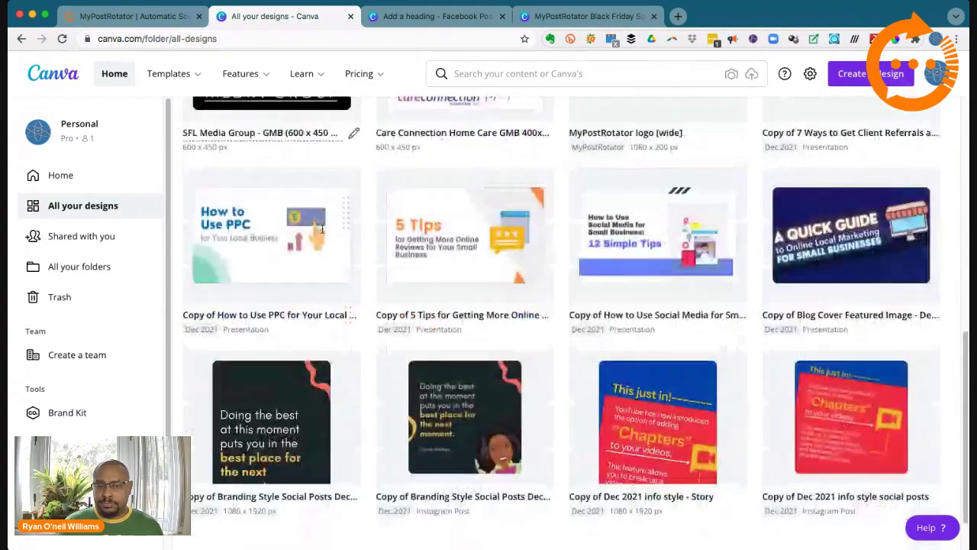
{"action": "scroll", "coordinate": [323, 233], "scroll_direction": "up", "scroll_amount": 5}
{"action": "scroll", "coordinate": [323, 233], "scroll_direction": "up", "scroll_amount": 2}
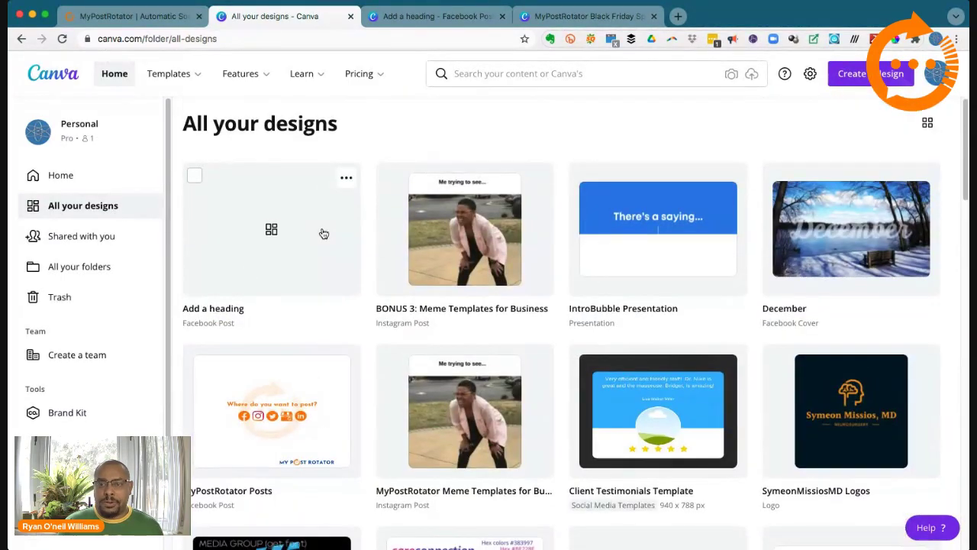
{"action": "scroll", "coordinate": [323, 234], "scroll_direction": "down", "scroll_amount": 15}
{"action": "scroll", "coordinate": [323, 233], "scroll_direction": "down", "scroll_amount": 8}
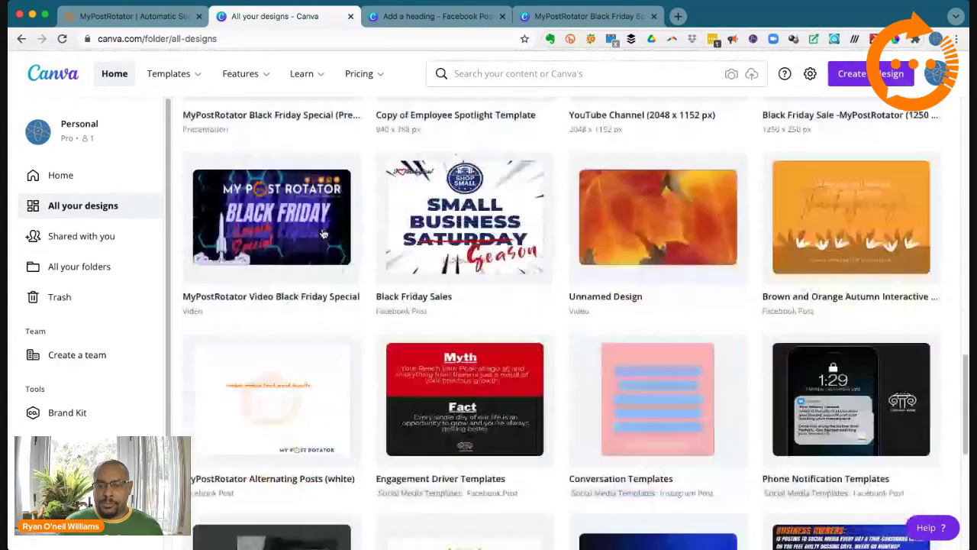
{"action": "scroll", "coordinate": [324, 234], "scroll_direction": "down", "scroll_amount": 2}
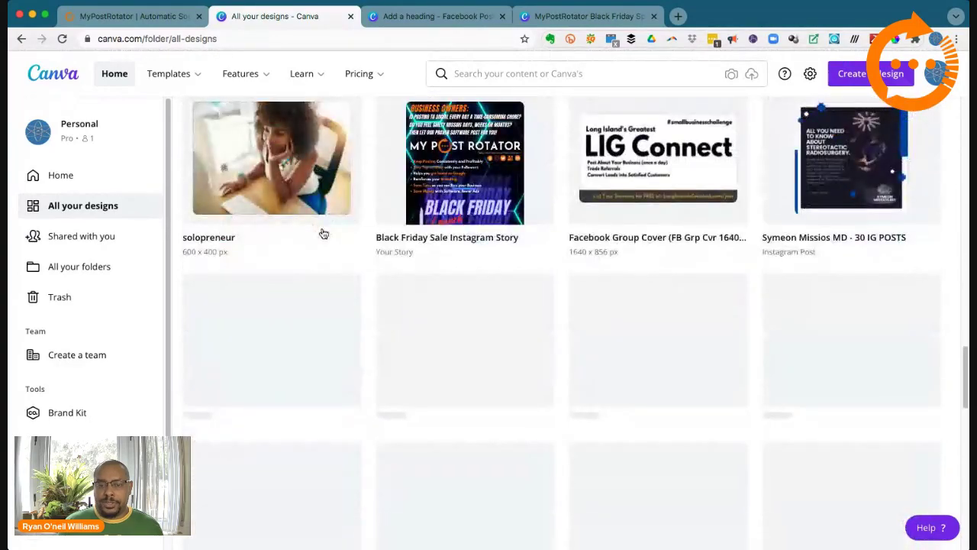
{"action": "scroll", "coordinate": [322, 233], "scroll_direction": "up", "scroll_amount": 10}
{"action": "scroll", "coordinate": [321, 233], "scroll_direction": "up", "scroll_amount": 5}
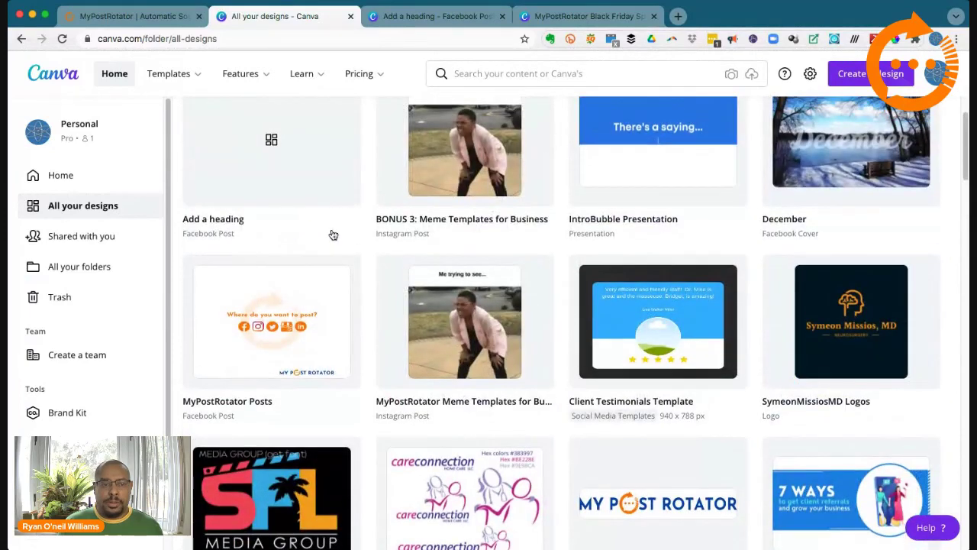
{"action": "scroll", "coordinate": [333, 234], "scroll_direction": "up", "scroll_amount": 2}
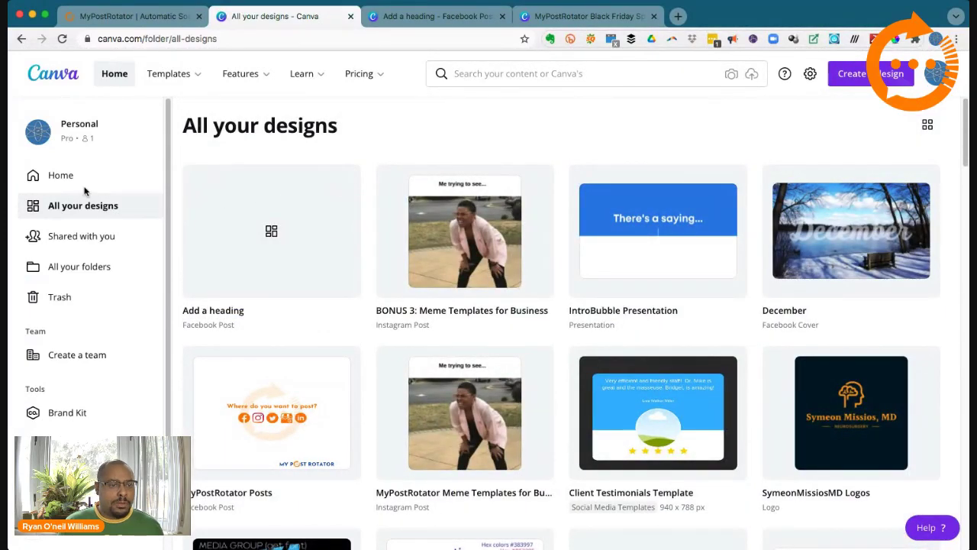
Step: Open the 'IntroBubble logo wide 1080px' design from Recent designs on the Home page
{"action": "left_click", "coordinate": [64, 175]}
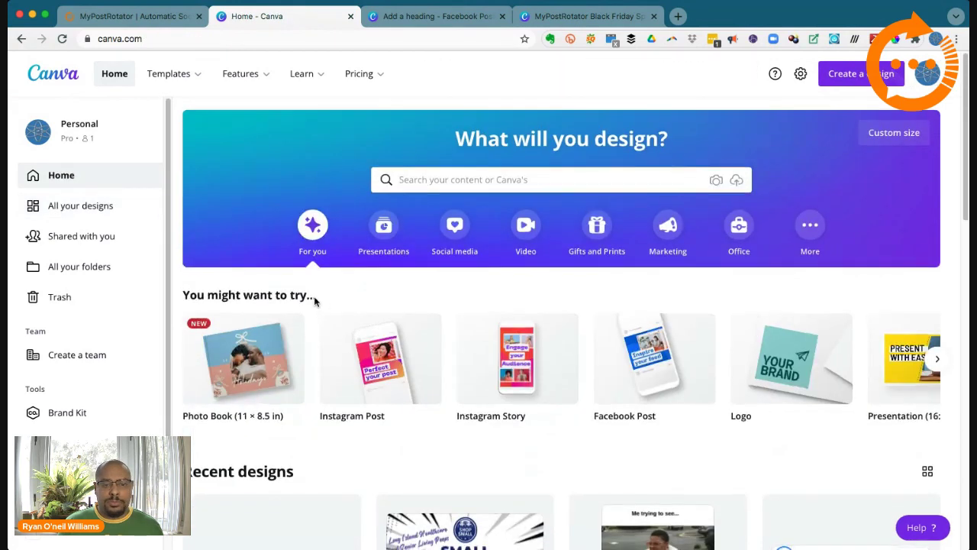
{"action": "scroll", "coordinate": [310, 297], "scroll_direction": "down", "scroll_amount": 3}
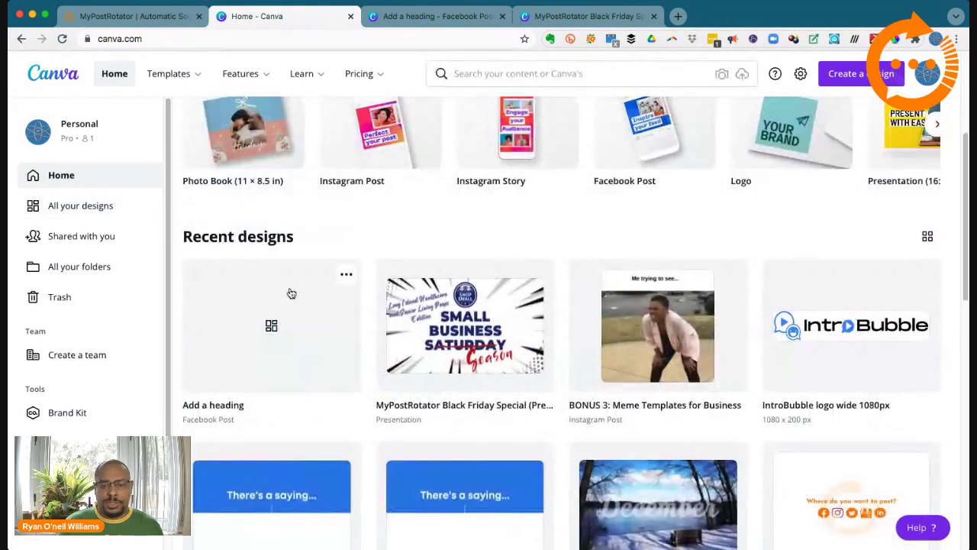
{"action": "left_click", "coordinate": [838, 367]}
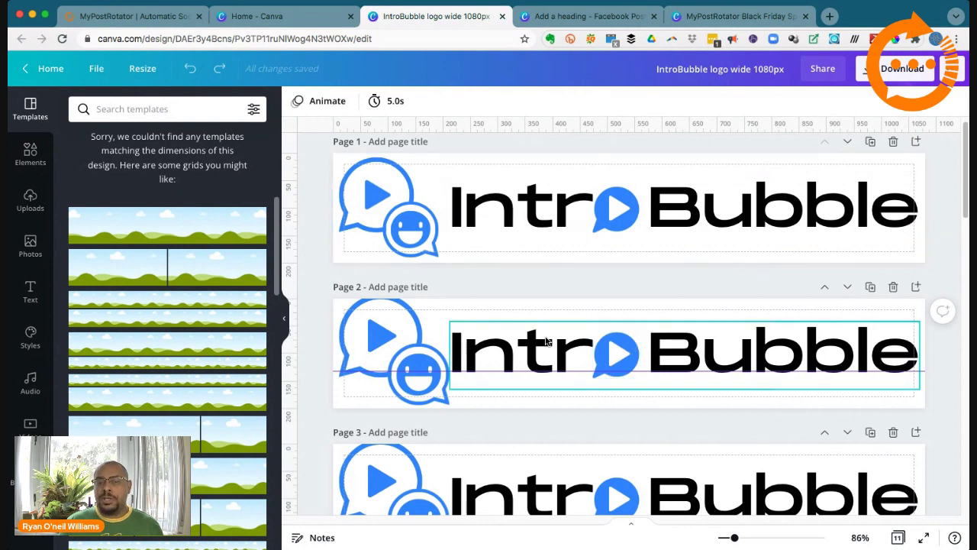
Step: Add a square to page 7 and stretch it to cover the whole page
{"action": "scroll", "coordinate": [622, 338], "scroll_direction": "down", "scroll_amount": 6}
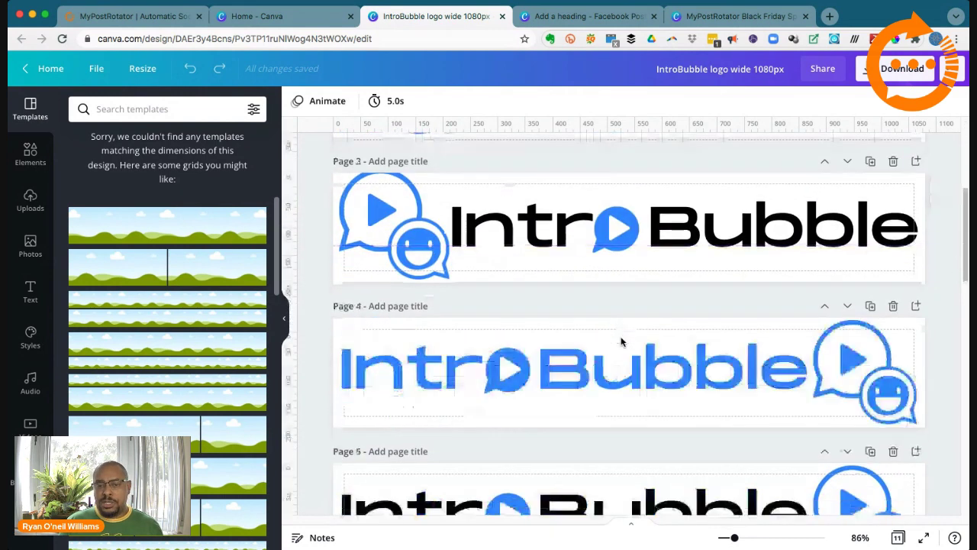
{"action": "scroll", "coordinate": [619, 339], "scroll_direction": "down", "scroll_amount": 5}
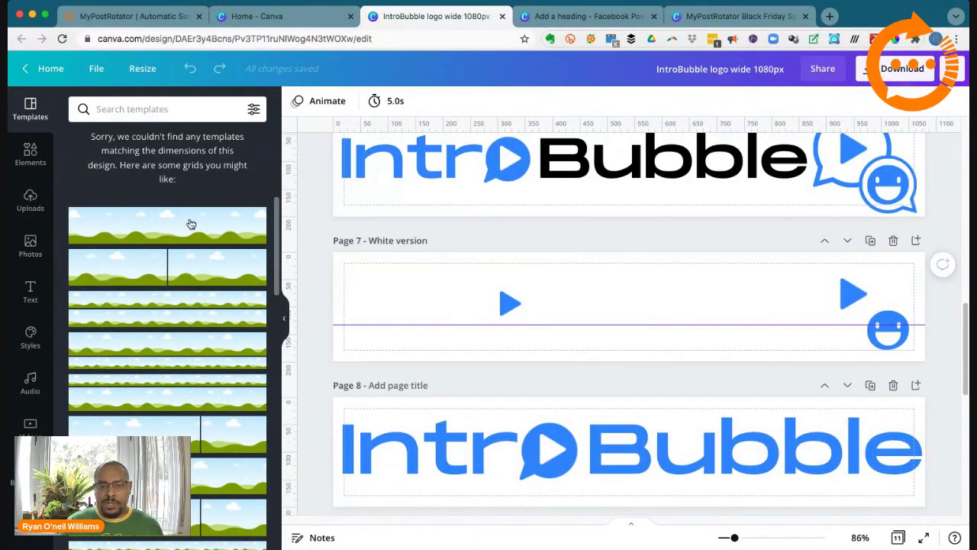
{"action": "left_click", "coordinate": [29, 158]}
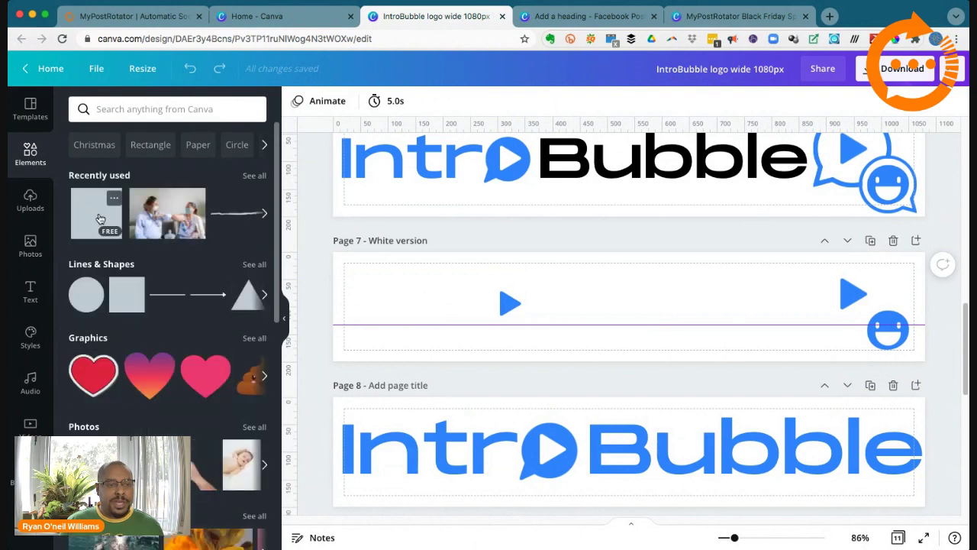
{"action": "left_click", "coordinate": [100, 219]}
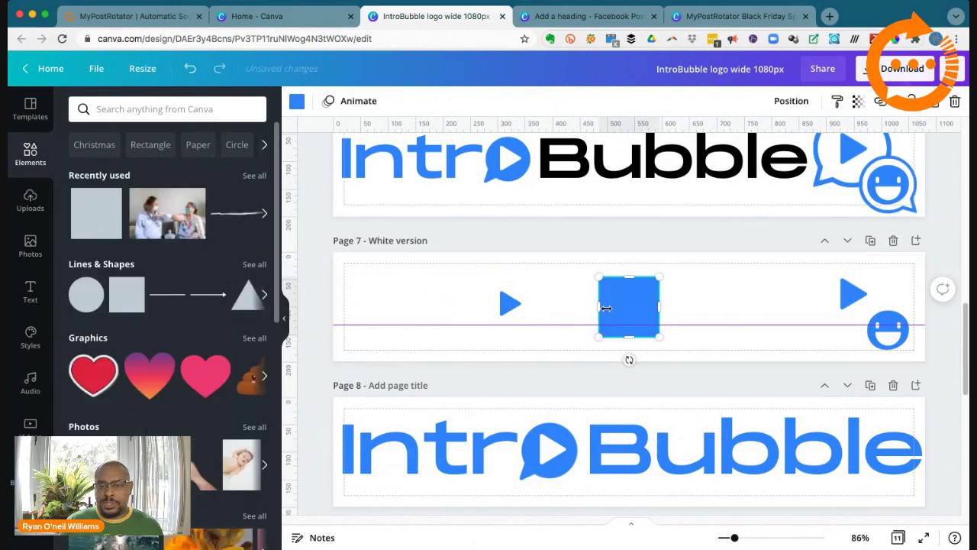
{"action": "left_click_drag", "start_coordinate": [605, 307], "coordinate": [328, 308]}
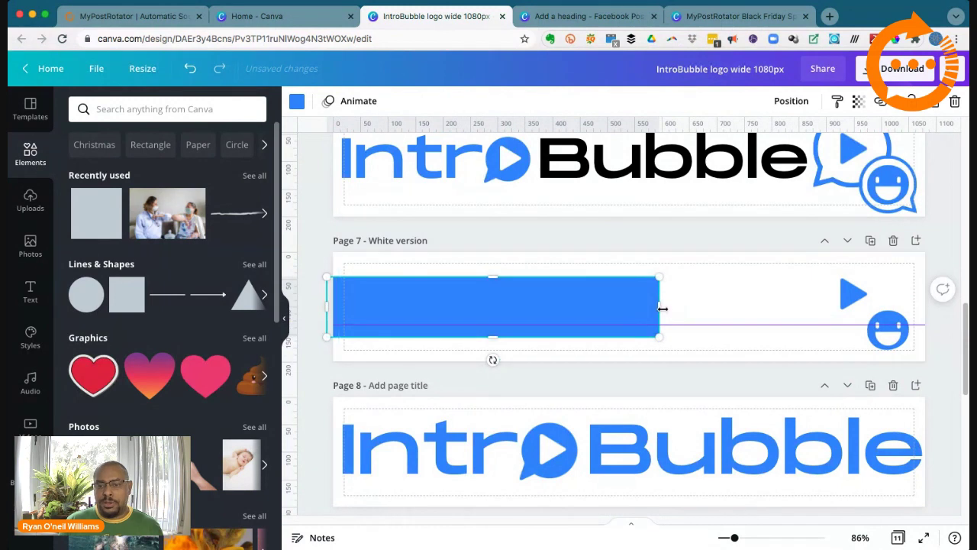
{"action": "left_click_drag", "start_coordinate": [662, 308], "coordinate": [935, 309]}
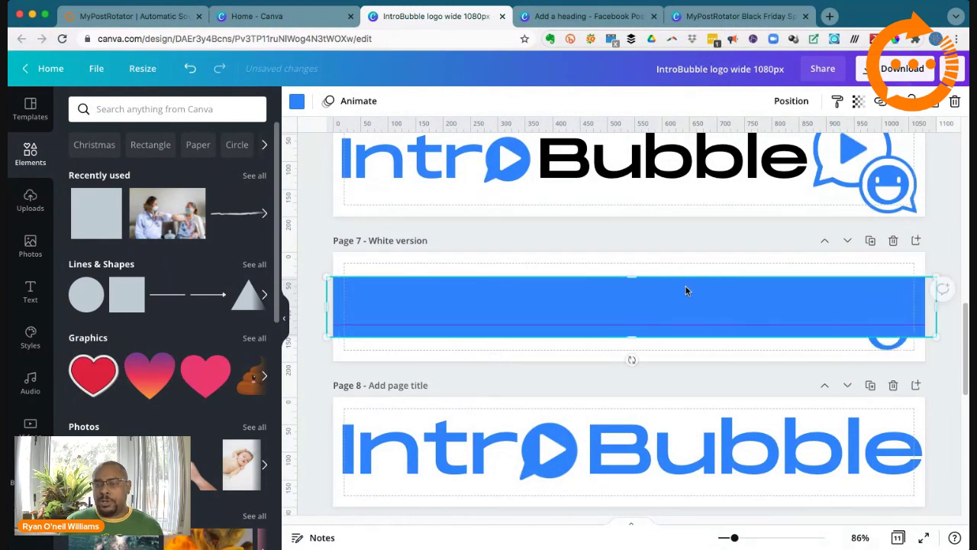
{"action": "left_click_drag", "start_coordinate": [637, 272], "coordinate": [634, 242]}
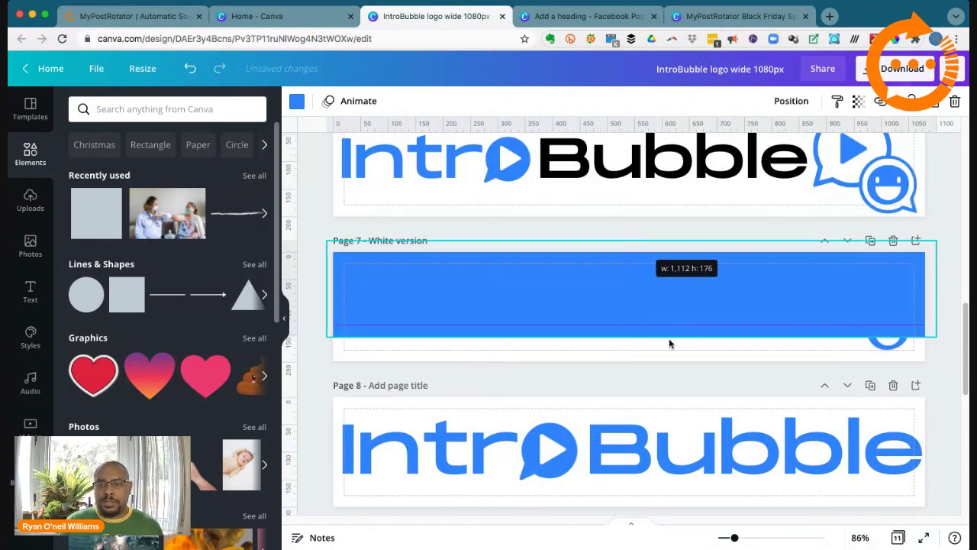
{"action": "left_click_drag", "start_coordinate": [634, 338], "coordinate": [633, 374]}
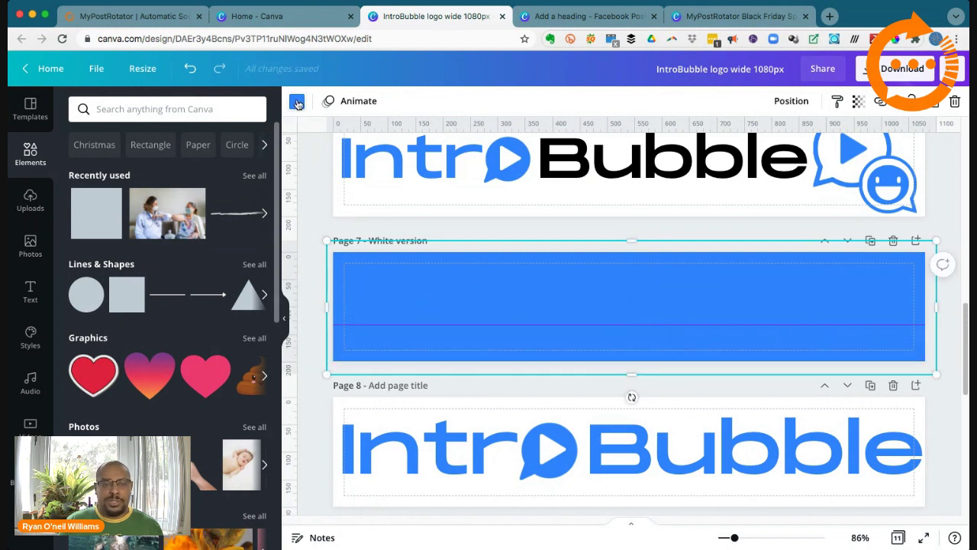
Step: Colour the square black and send it backward behind the white logo
{"action": "left_click", "coordinate": [297, 101]}
{"action": "left_click", "coordinate": [114, 167]}
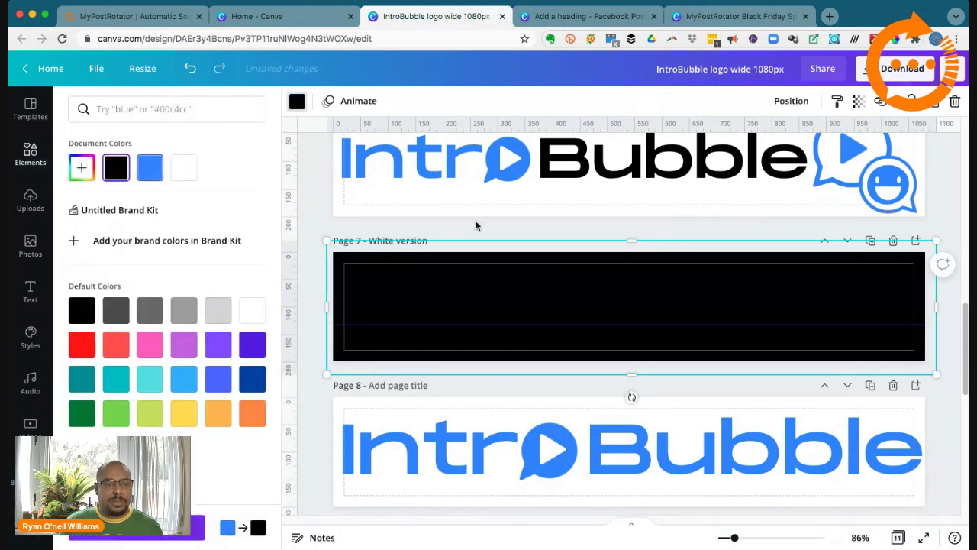
{"action": "left_click", "coordinate": [791, 102]}
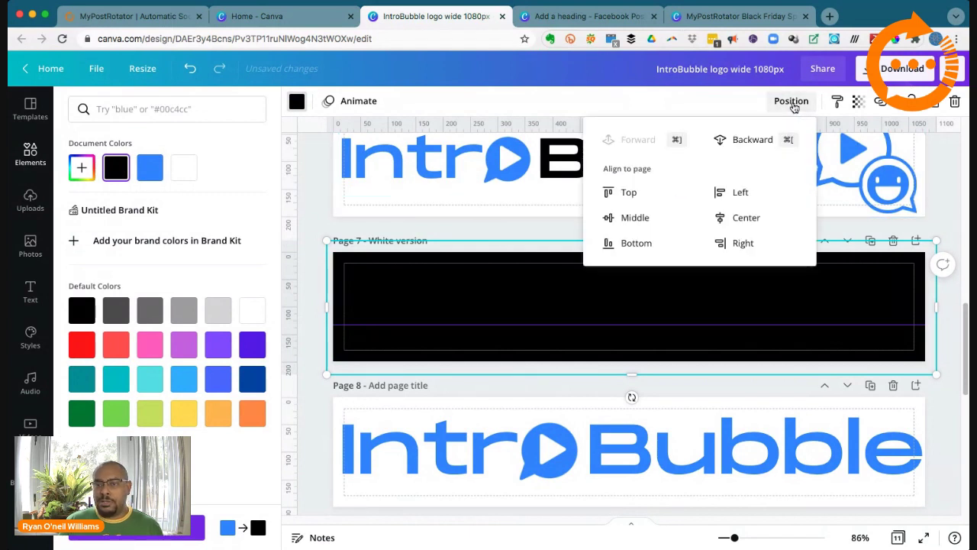
{"action": "left_click", "coordinate": [750, 140]}
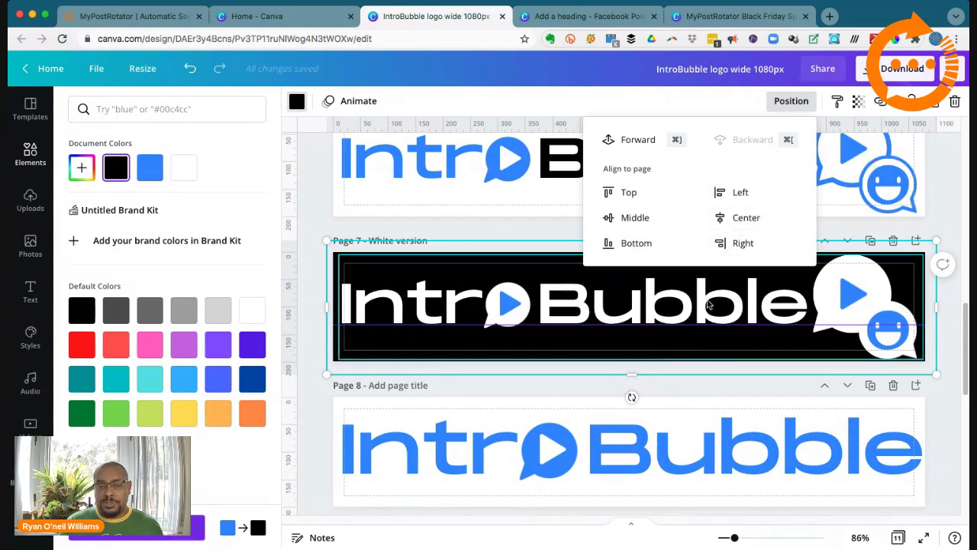
{"action": "left_click", "coordinate": [950, 336]}
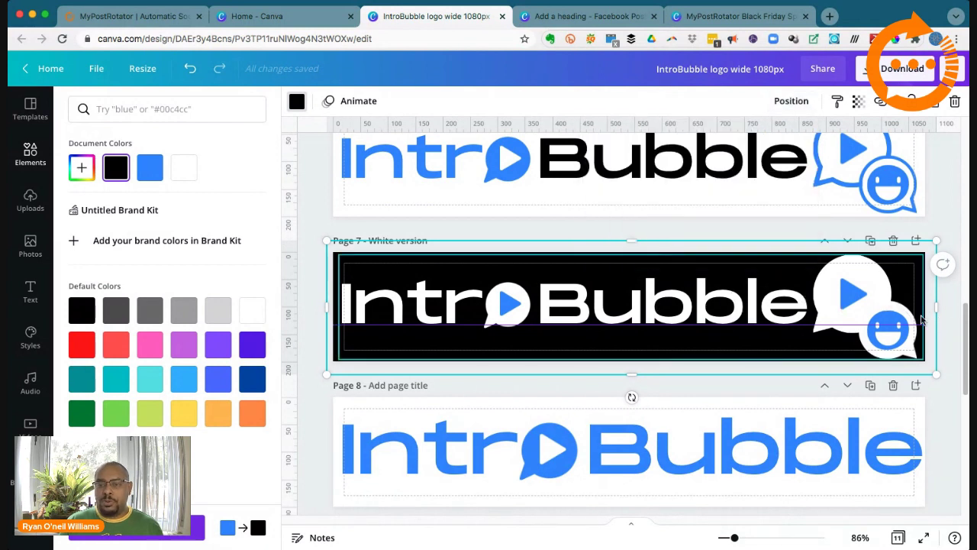
{"action": "left_click", "coordinate": [950, 350]}
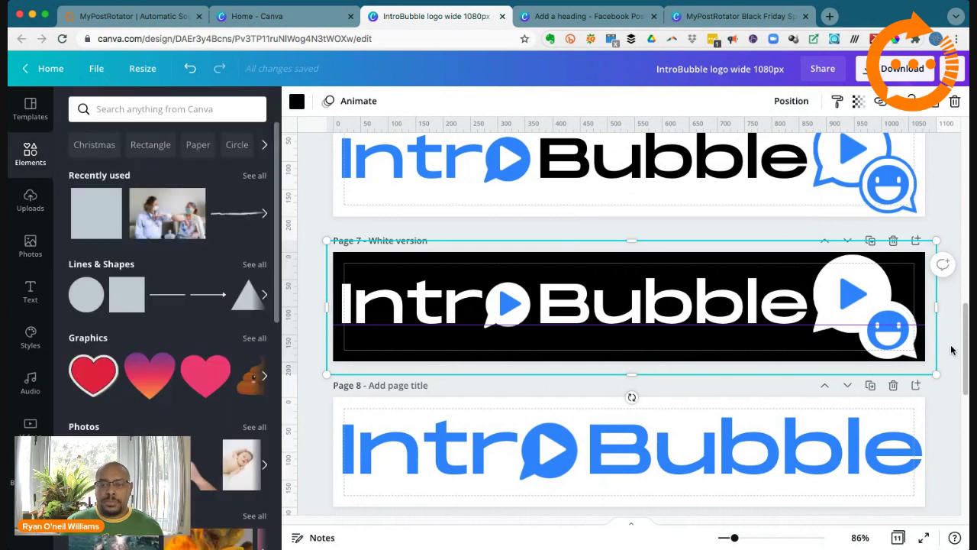
{"action": "left_click", "coordinate": [946, 345]}
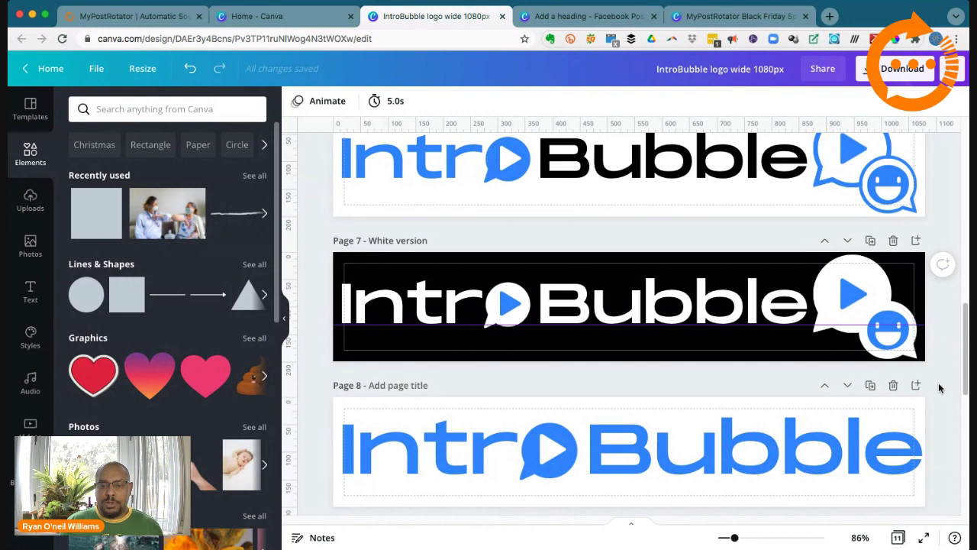
Step: Scroll through the logo design's pages to locate page 9's all-black logo
{"action": "scroll", "coordinate": [954, 466], "scroll_direction": "down", "scroll_amount": 5}
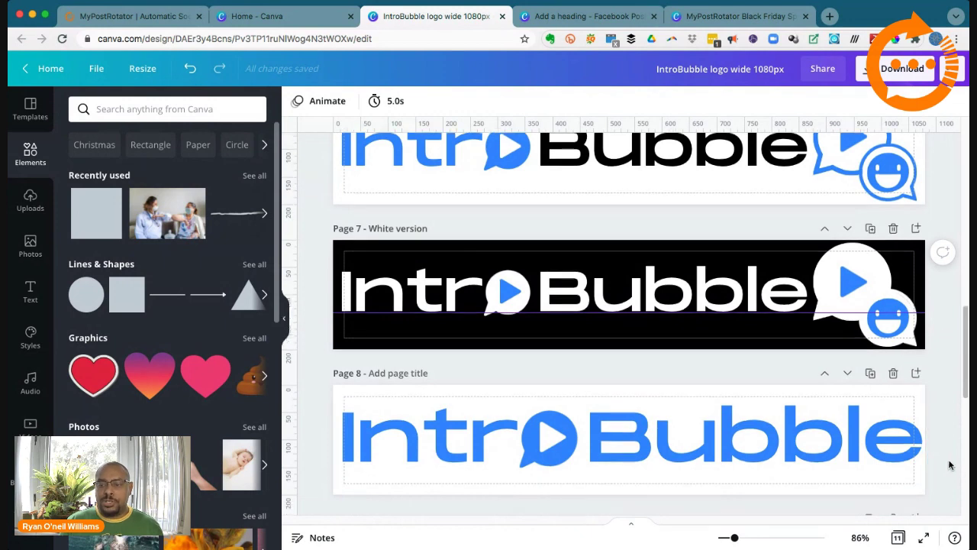
{"action": "scroll", "coordinate": [943, 462], "scroll_direction": "up", "scroll_amount": 1}
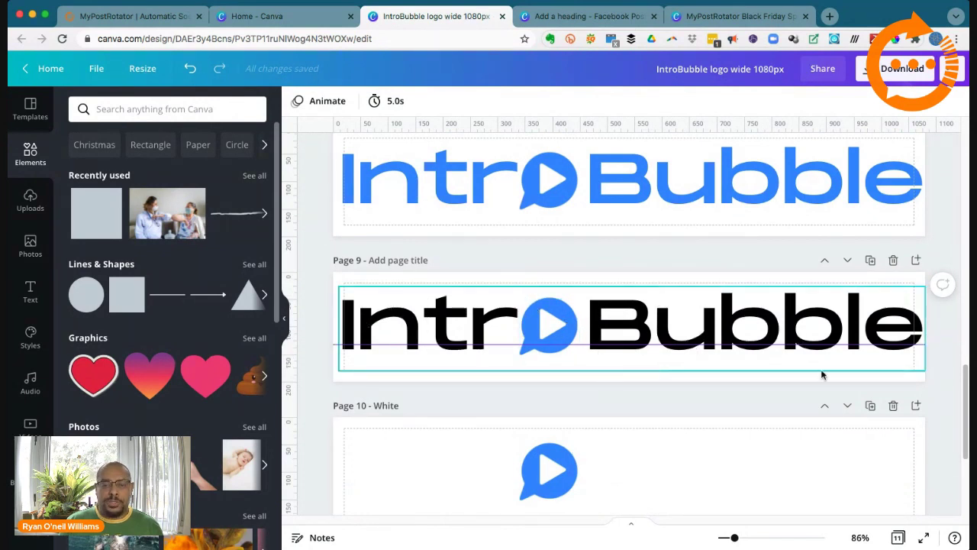
{"action": "right_click", "coordinate": [877, 370]}
{"action": "left_click", "coordinate": [943, 366]}
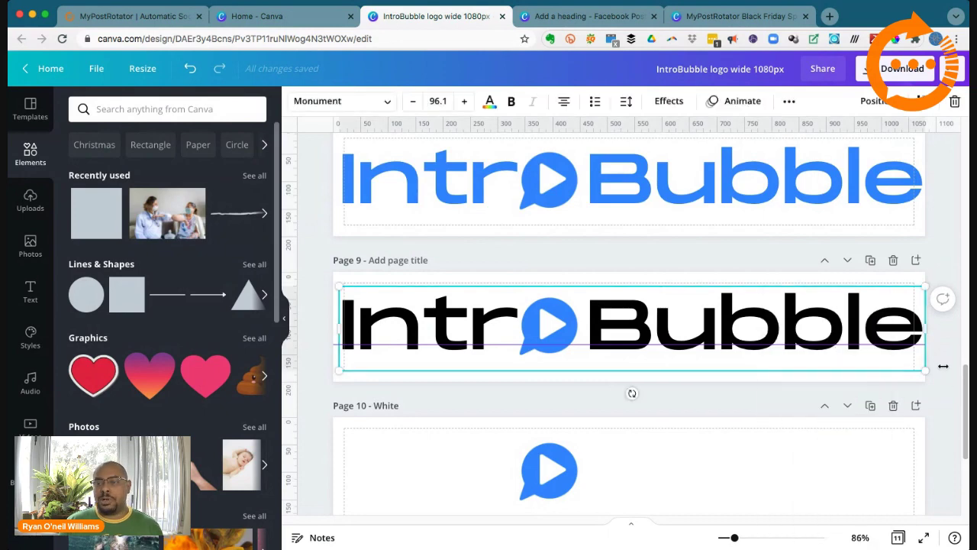
{"action": "left_click", "coordinate": [945, 380]}
{"action": "scroll", "coordinate": [944, 381], "scroll_direction": "up", "scroll_amount": 10}
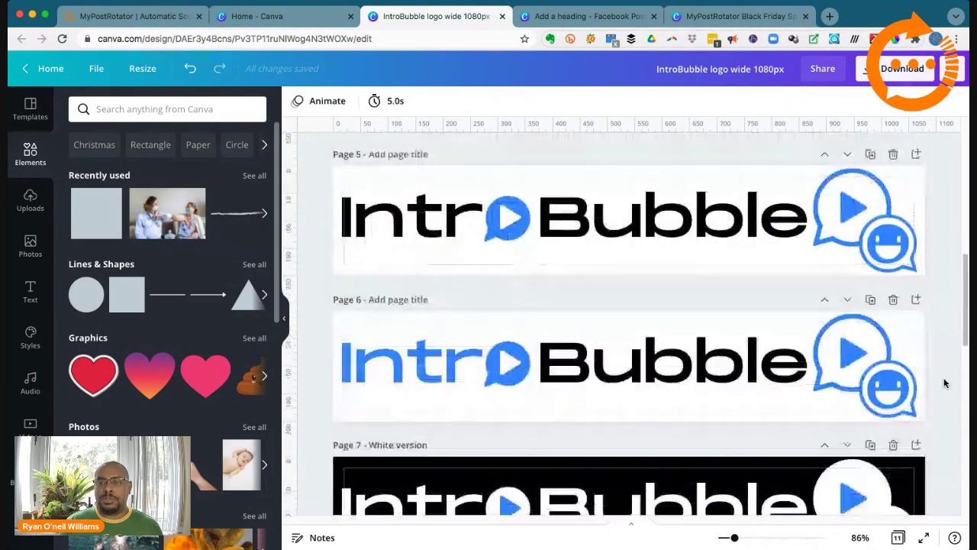
{"action": "scroll", "coordinate": [882, 305], "scroll_direction": "up", "scroll_amount": 1}
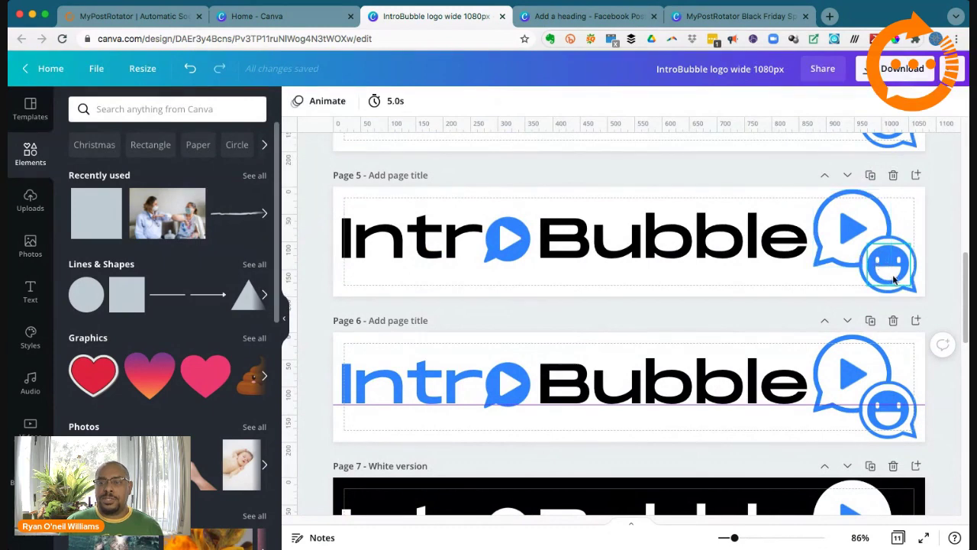
{"action": "scroll", "coordinate": [945, 311], "scroll_direction": "up", "scroll_amount": 1}
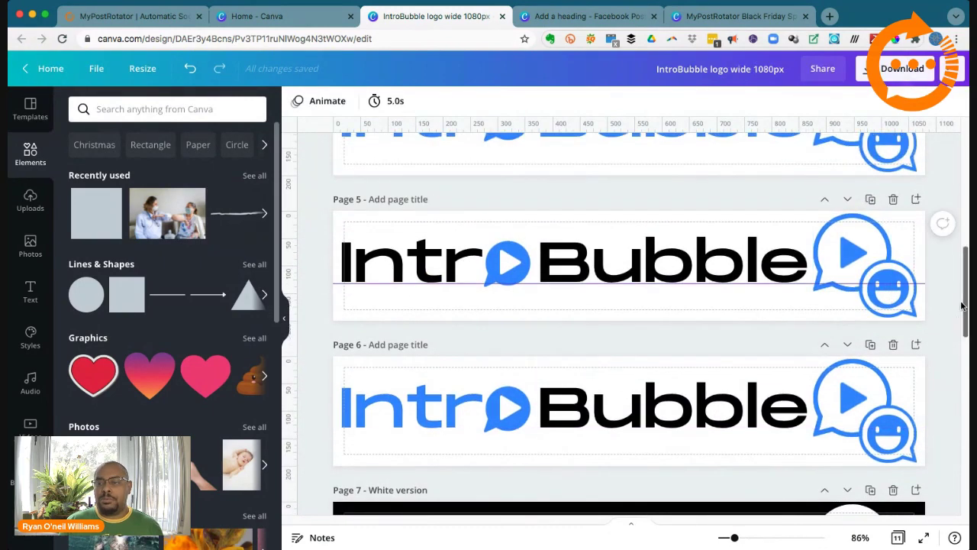
{"action": "left_click_drag", "start_coordinate": [964, 305], "coordinate": [963, 281]}
{"action": "scroll", "coordinate": [962, 281], "scroll_direction": "up", "scroll_amount": 2}
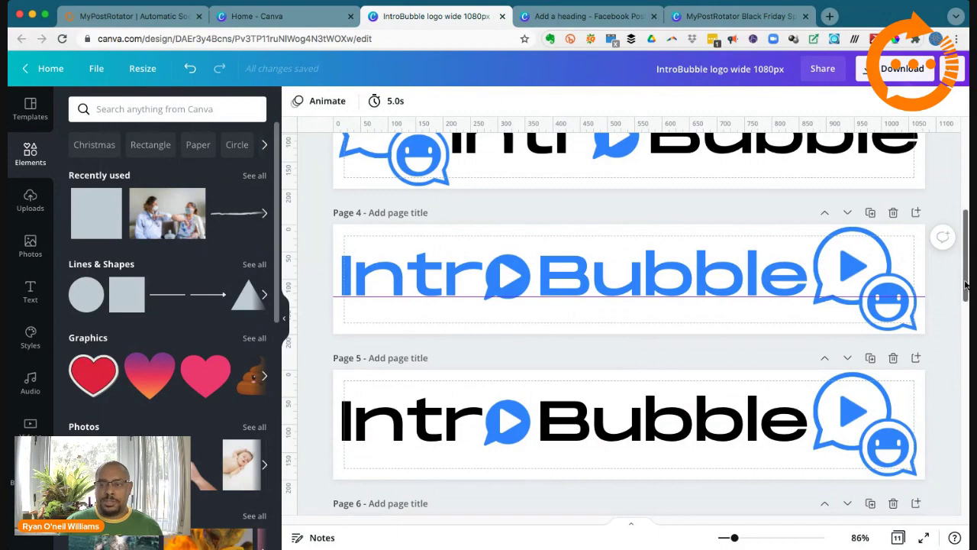
{"action": "left_click_drag", "start_coordinate": [963, 279], "coordinate": [954, 468]}
{"action": "scroll", "coordinate": [954, 468], "scroll_direction": "up", "scroll_amount": 2}
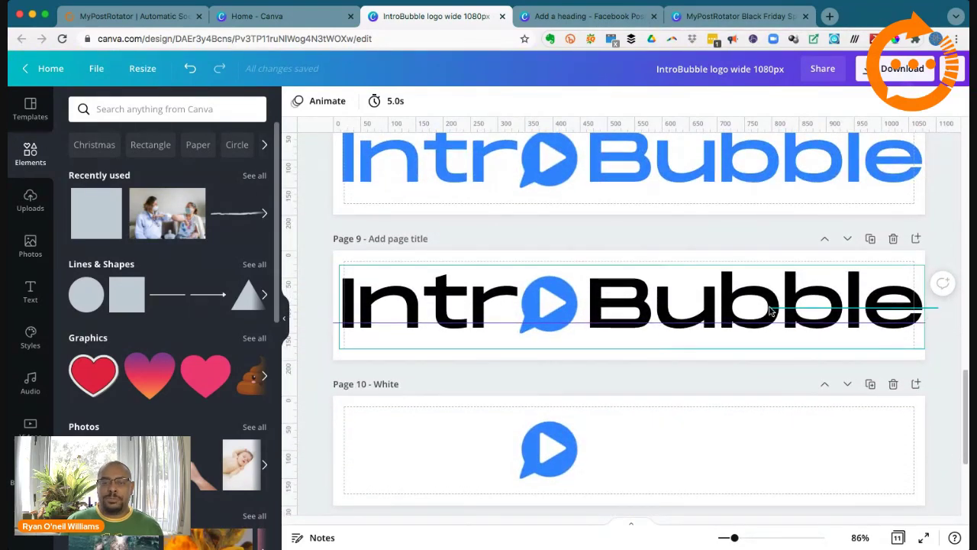
Step: Select and copy the black IntroBubble logo on page 9, then switch to the Facebook post
{"action": "left_click_drag", "start_coordinate": [939, 309], "coordinate": [319, 292]}
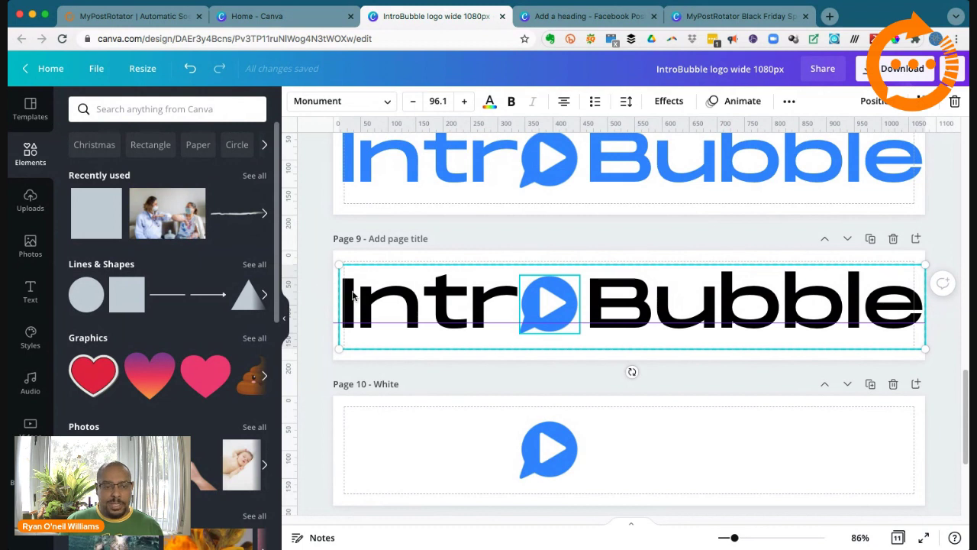
{"action": "right_click", "coordinate": [345, 293]}
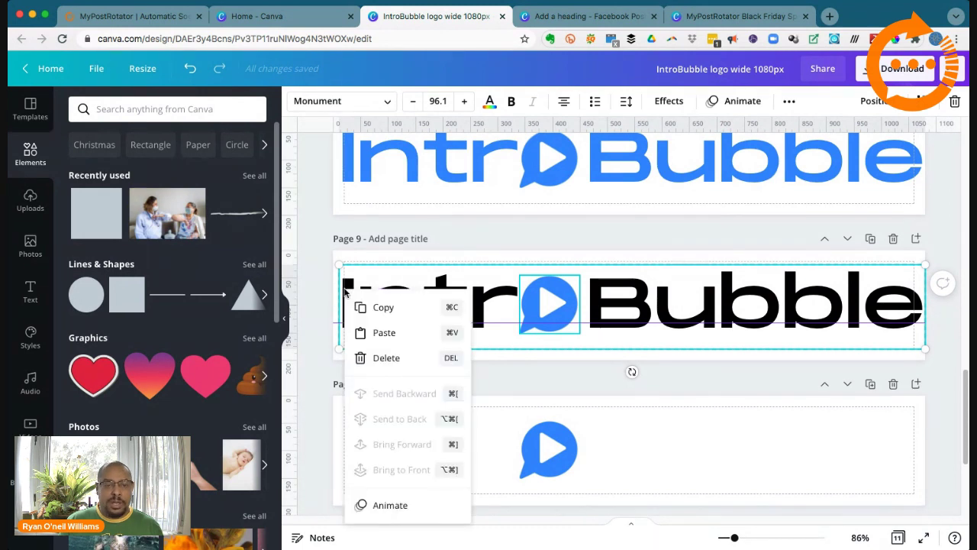
{"action": "left_click", "coordinate": [385, 309]}
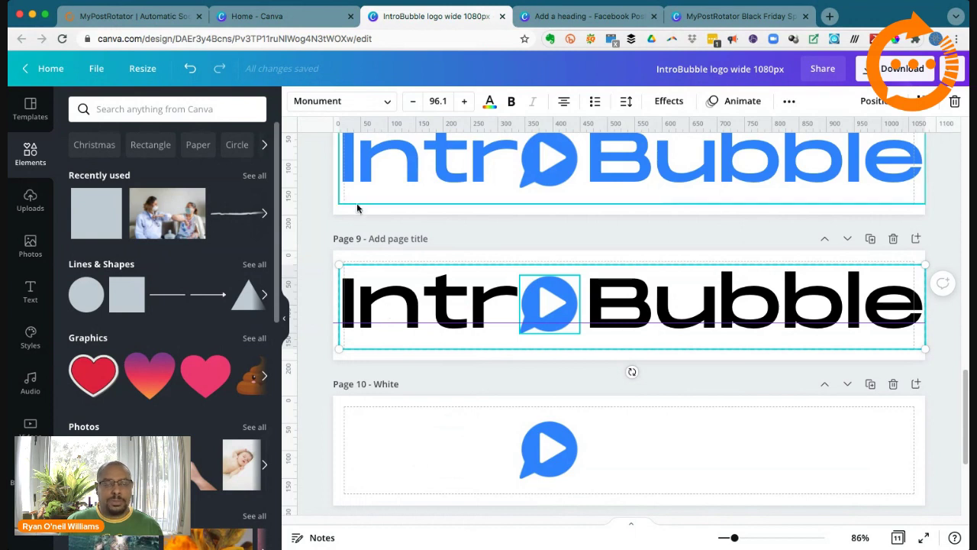
{"action": "left_click", "coordinate": [594, 19]}
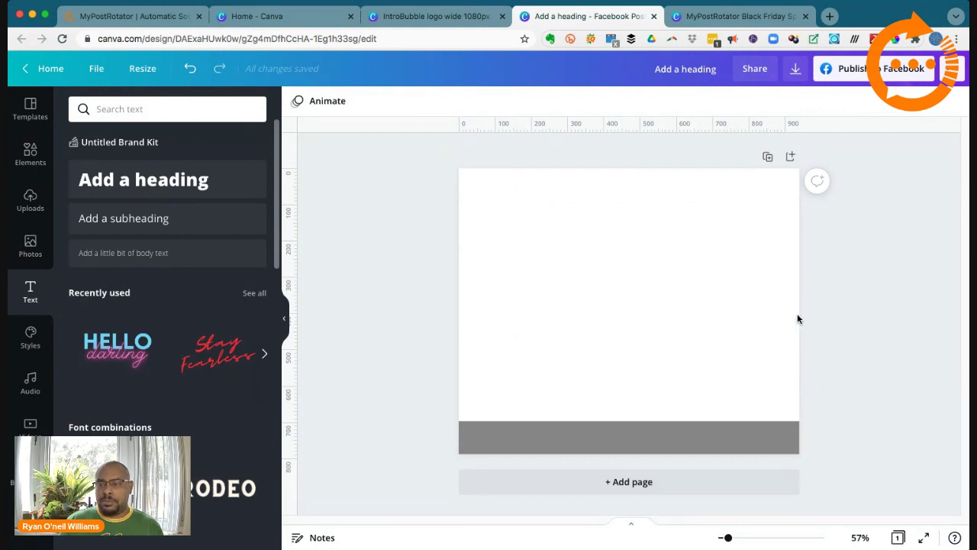
Step: Paste the IntroBubble logo, shrink it to about a third, and place it above the grey bar on the right
{"action": "right_click", "coordinate": [503, 279]}
{"action": "left_click", "coordinate": [538, 318]}
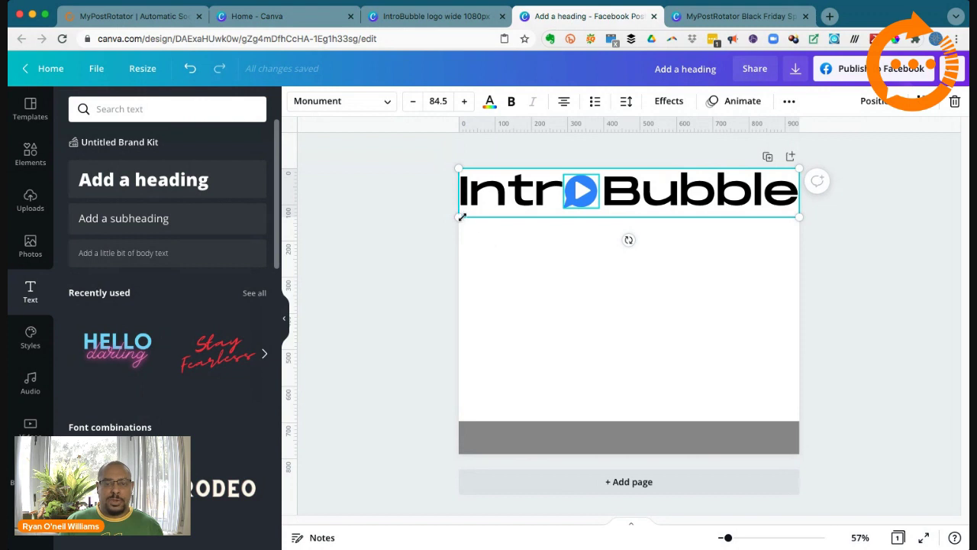
{"action": "left_click_drag", "start_coordinate": [458, 216], "coordinate": [677, 189]}
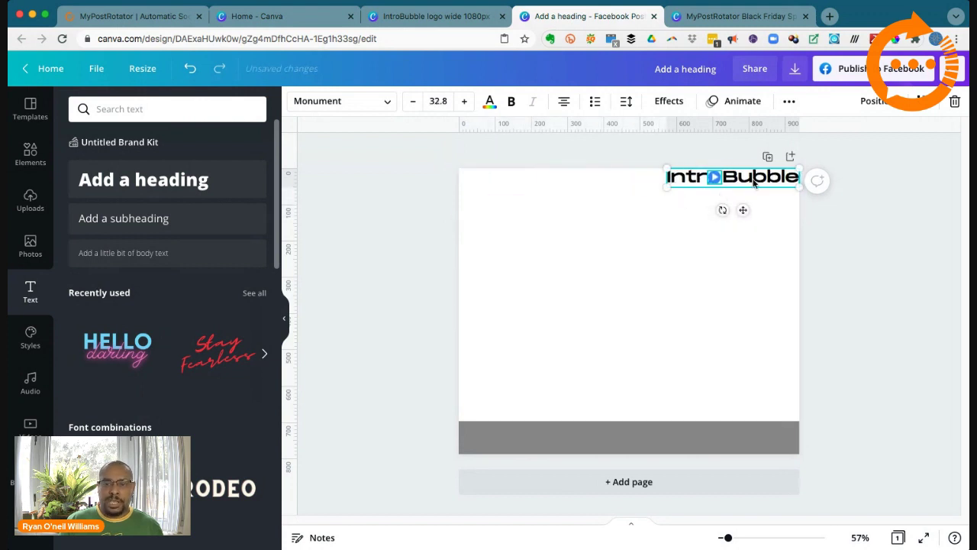
{"action": "left_click_drag", "start_coordinate": [754, 183], "coordinate": [714, 384]}
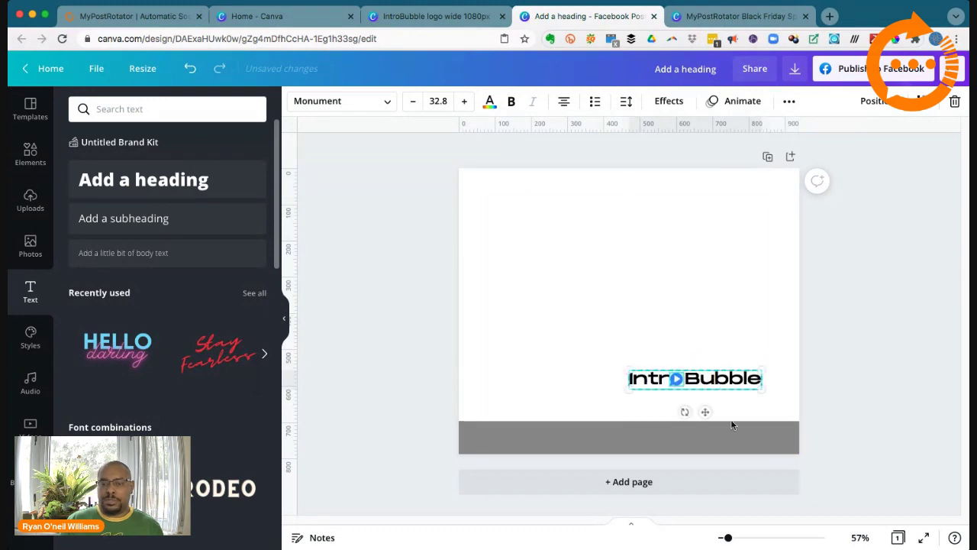
{"action": "left_click", "coordinate": [731, 444]}
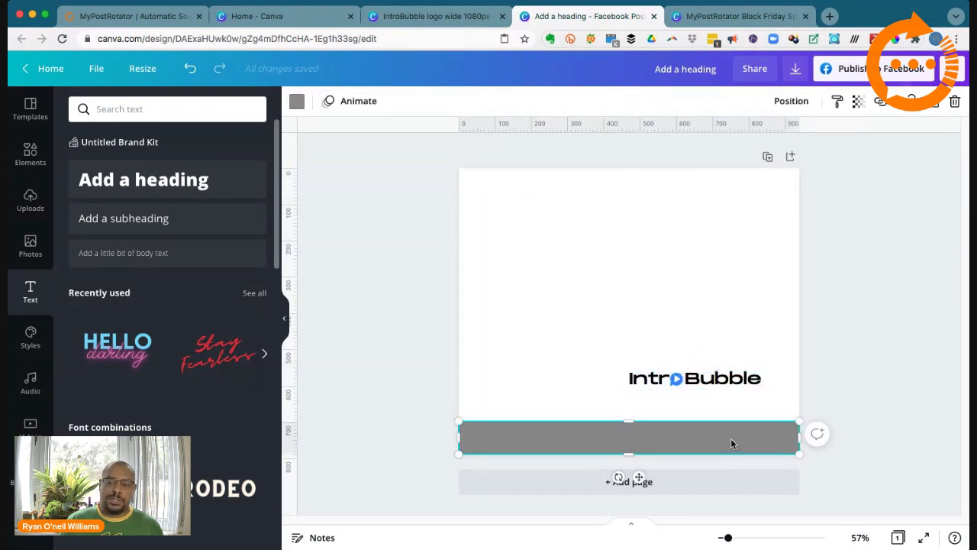
Step: Recolour the pasted IntroBubble logo white from the document colours
{"action": "left_click", "coordinate": [678, 387]}
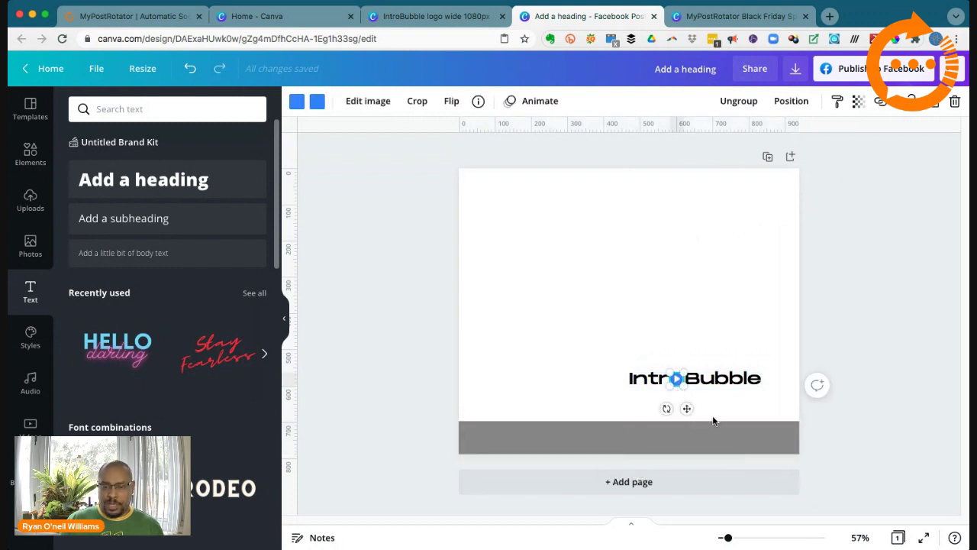
{"action": "left_click", "coordinate": [317, 103]}
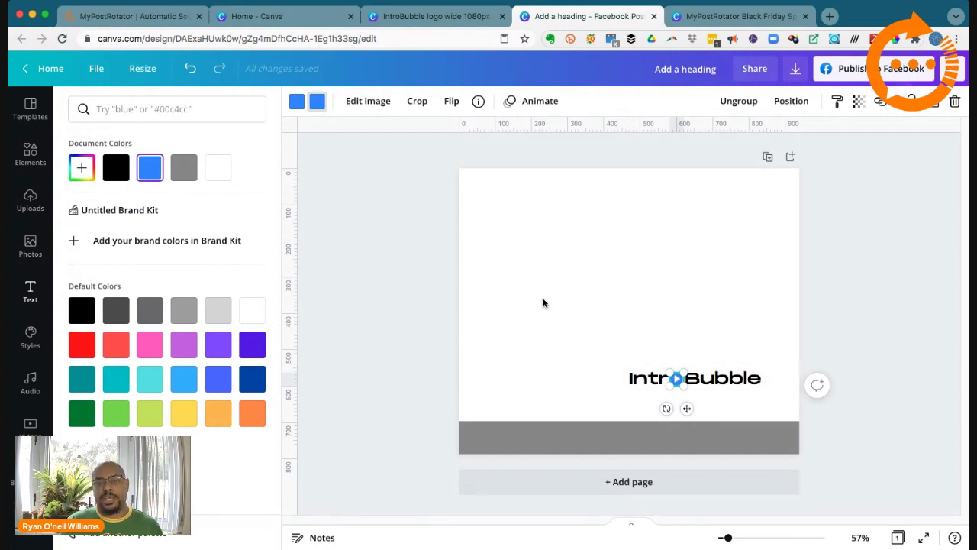
{"action": "left_click", "coordinate": [220, 168]}
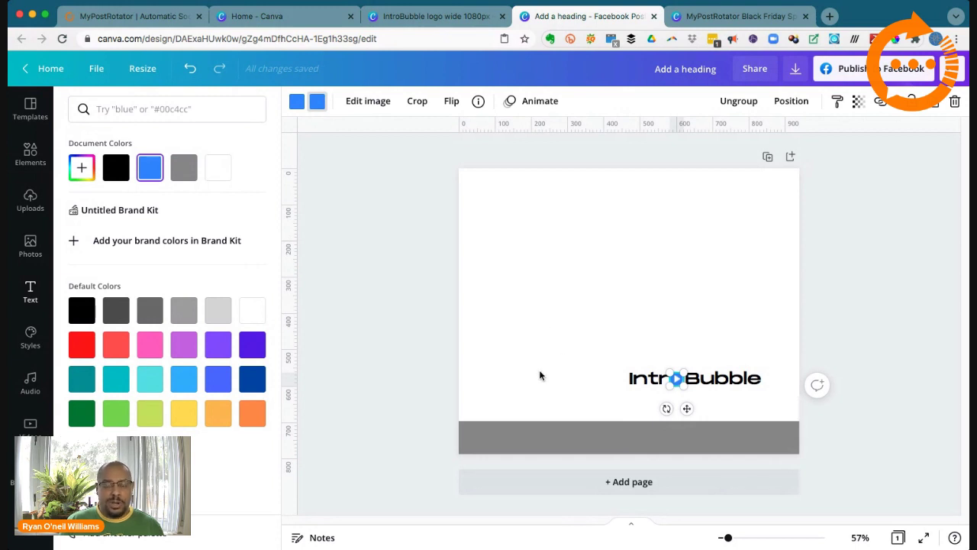
Step: Make the grey bottom bar blue, then return to the IntroBubble logo design
{"action": "left_click", "coordinate": [555, 445]}
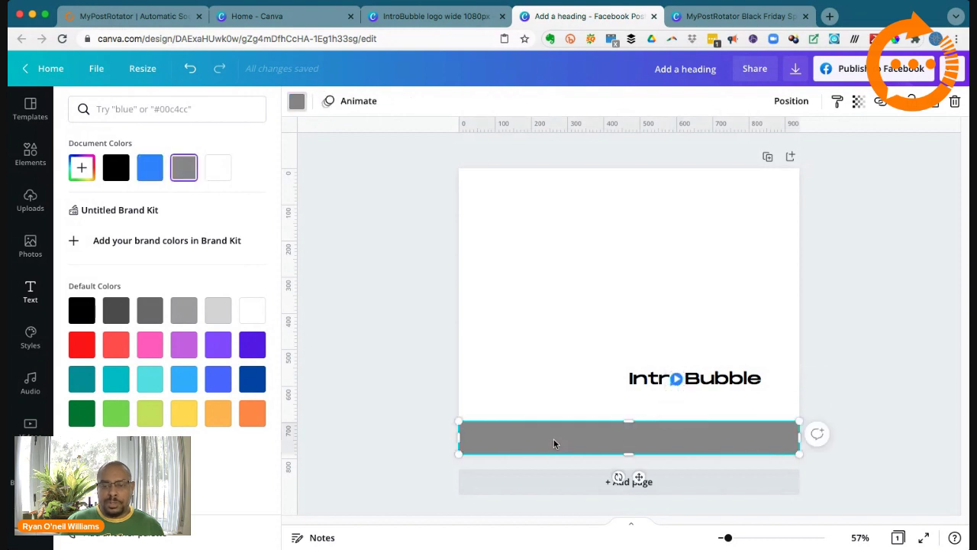
{"action": "left_click", "coordinate": [151, 171]}
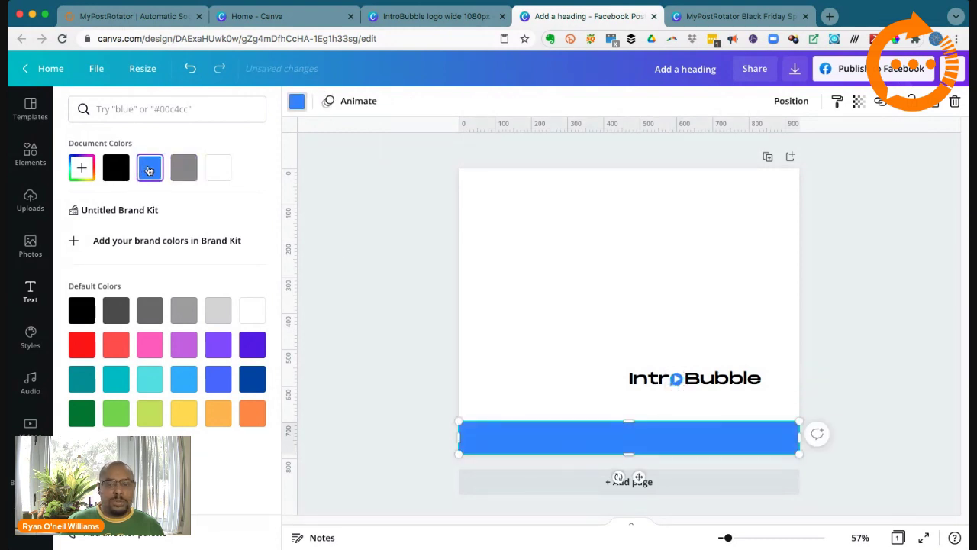
{"action": "left_click", "coordinate": [421, 312]}
{"action": "left_click", "coordinate": [405, 292]}
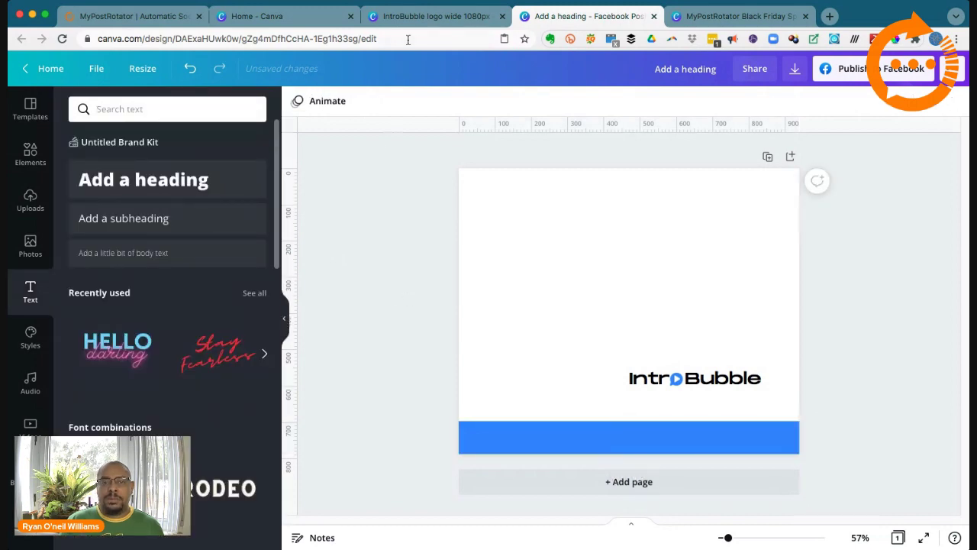
{"action": "left_click", "coordinate": [416, 16]}
Step: Scroll through the logo design down to page 10's play-bubble icon
{"action": "scroll", "coordinate": [545, 297], "scroll_direction": "down", "scroll_amount": 5}
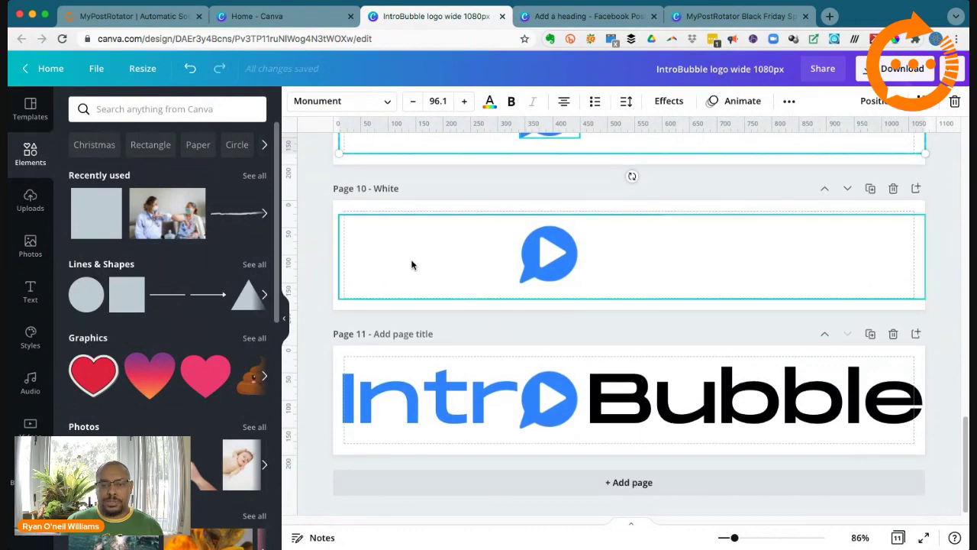
{"action": "scroll", "coordinate": [412, 263], "scroll_direction": "up", "scroll_amount": 10}
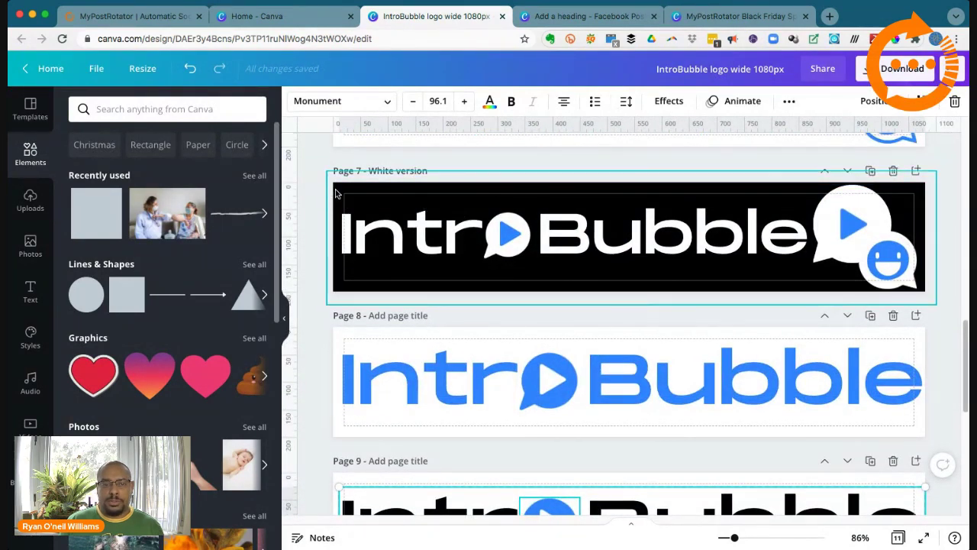
{"action": "left_click", "coordinate": [336, 191]}
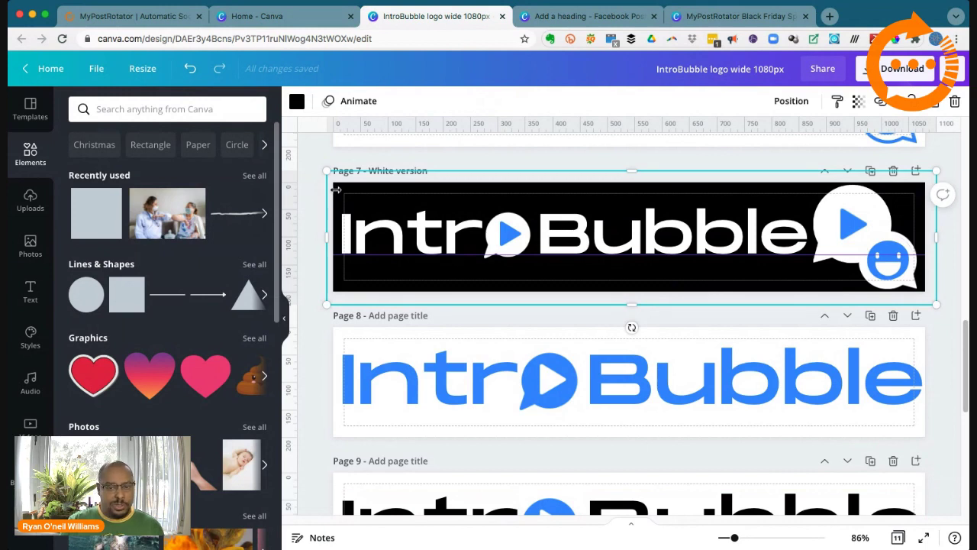
{"action": "scroll", "coordinate": [349, 214], "scroll_direction": "up", "scroll_amount": 10}
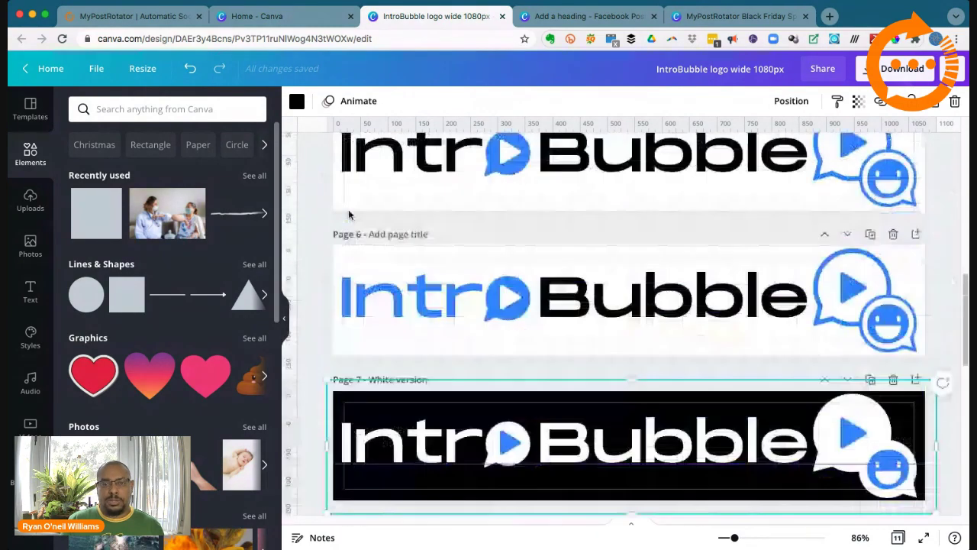
{"action": "scroll", "coordinate": [349, 214], "scroll_direction": "down", "scroll_amount": 4}
{"action": "scroll", "coordinate": [348, 215], "scroll_direction": "down", "scroll_amount": 10}
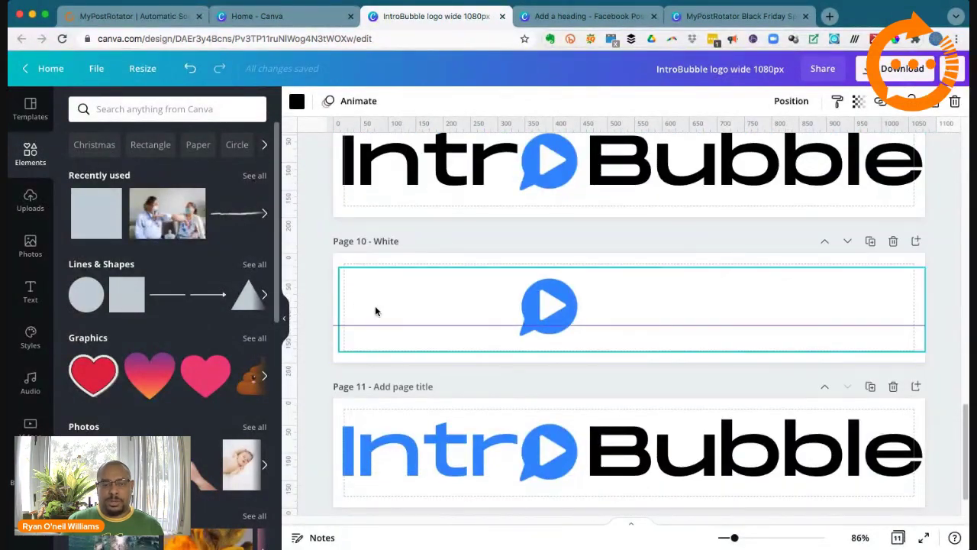
{"action": "left_click", "coordinate": [320, 287]}
Step: Copy the blue play-bubble icon from page 10 and switch back to the Facebook post
{"action": "left_click_drag", "start_coordinate": [315, 284], "coordinate": [943, 339]}
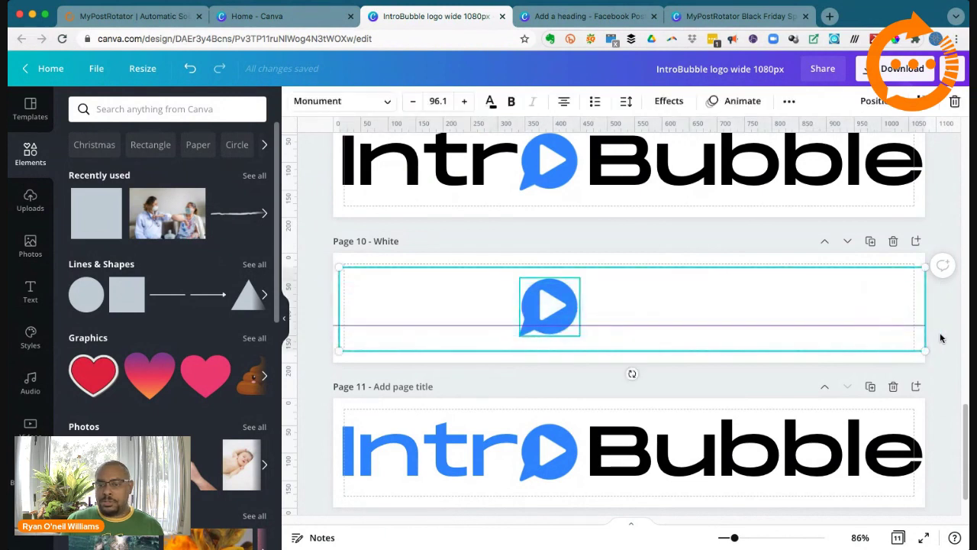
{"action": "right_click", "coordinate": [561, 332]}
{"action": "left_click", "coordinate": [597, 331]}
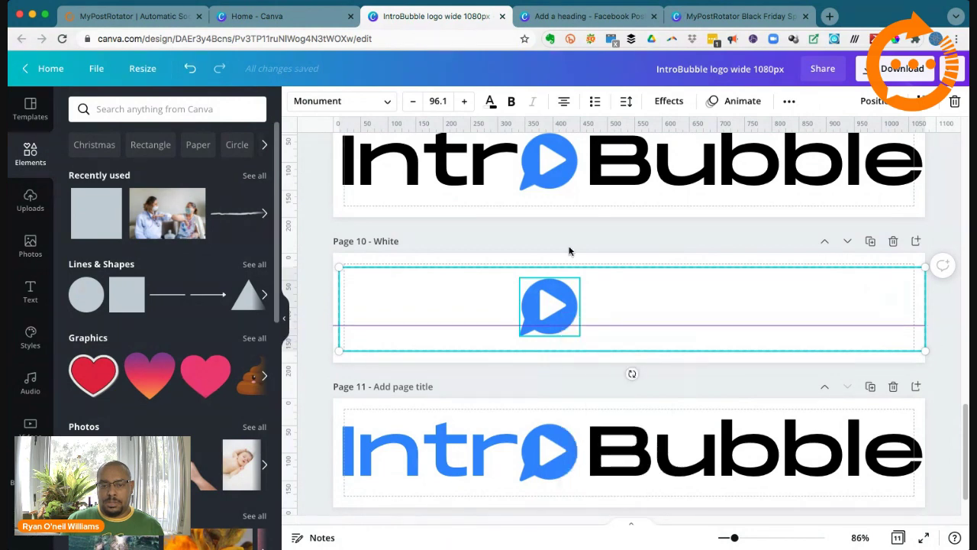
{"action": "left_click", "coordinate": [296, 16]}
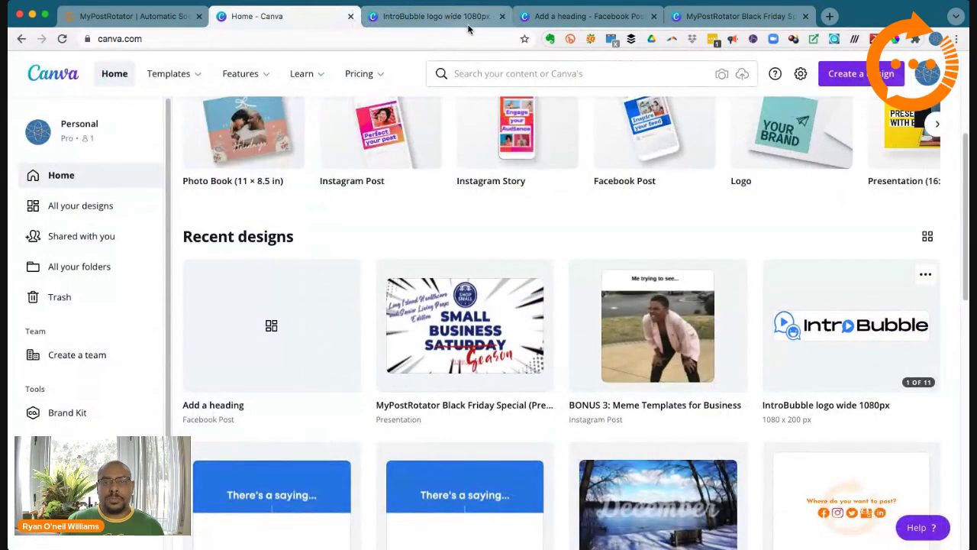
{"action": "left_click", "coordinate": [435, 16]}
{"action": "left_click", "coordinate": [556, 17]}
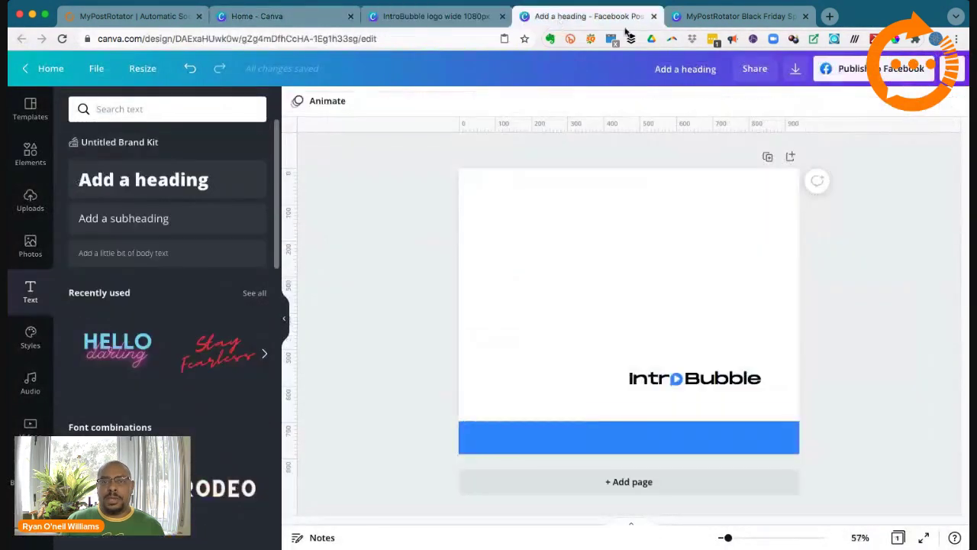
Step: Paste the play-bubble icon into the post and shrink it to under half size
{"action": "right_click", "coordinate": [585, 245]}
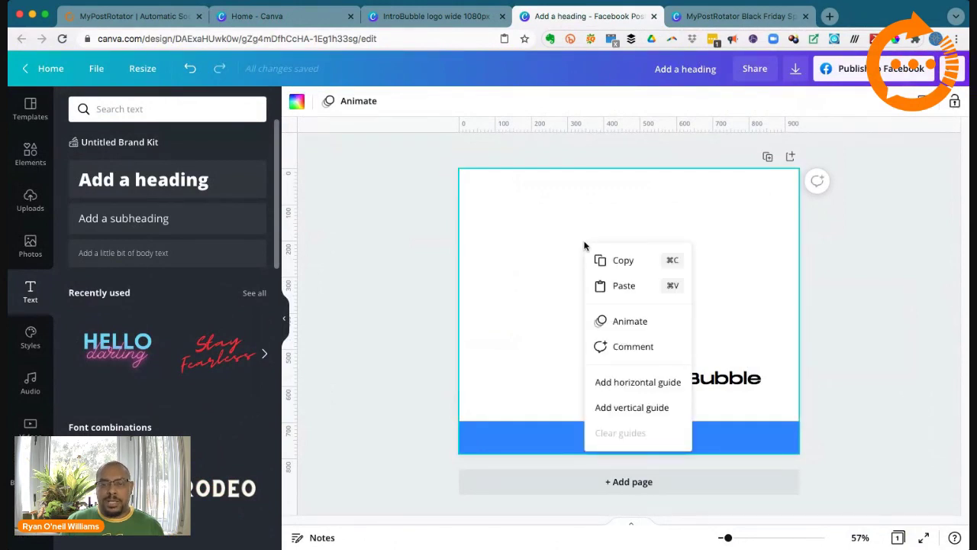
{"action": "left_click", "coordinate": [620, 286]}
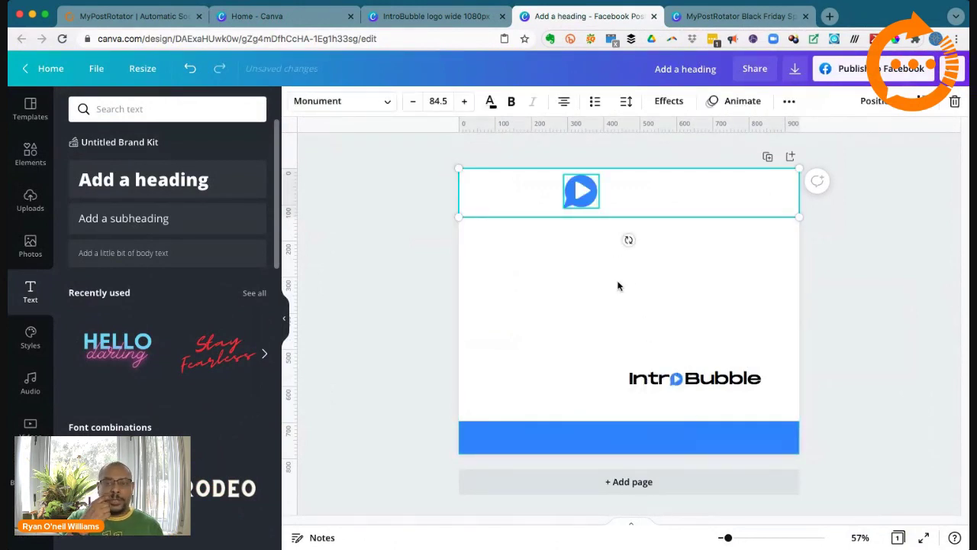
{"action": "left_click_drag", "start_coordinate": [458, 217], "coordinate": [644, 191]}
Step: Change the bottom bar's colour from blue to black
{"action": "left_click", "coordinate": [650, 438]}
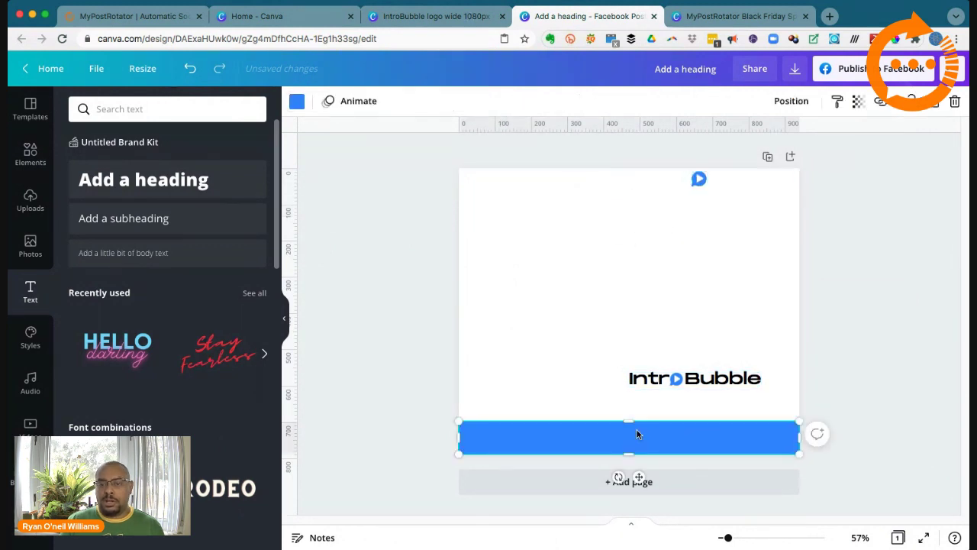
{"action": "left_click", "coordinate": [297, 100]}
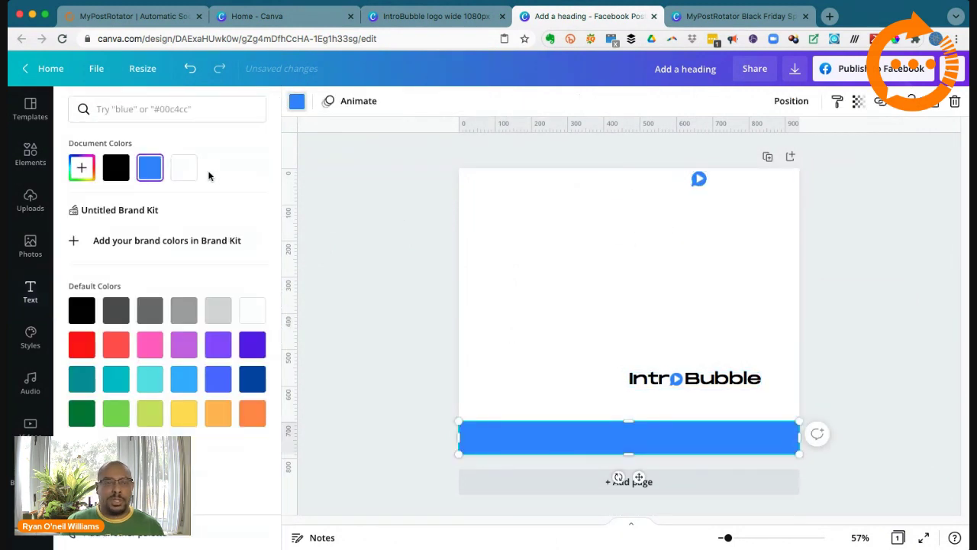
{"action": "left_click", "coordinate": [116, 167]}
Step: Move the white IntroBubble wordmark onto the black bar, then undo the move
{"action": "left_click_drag", "start_coordinate": [671, 180], "coordinate": [665, 435]}
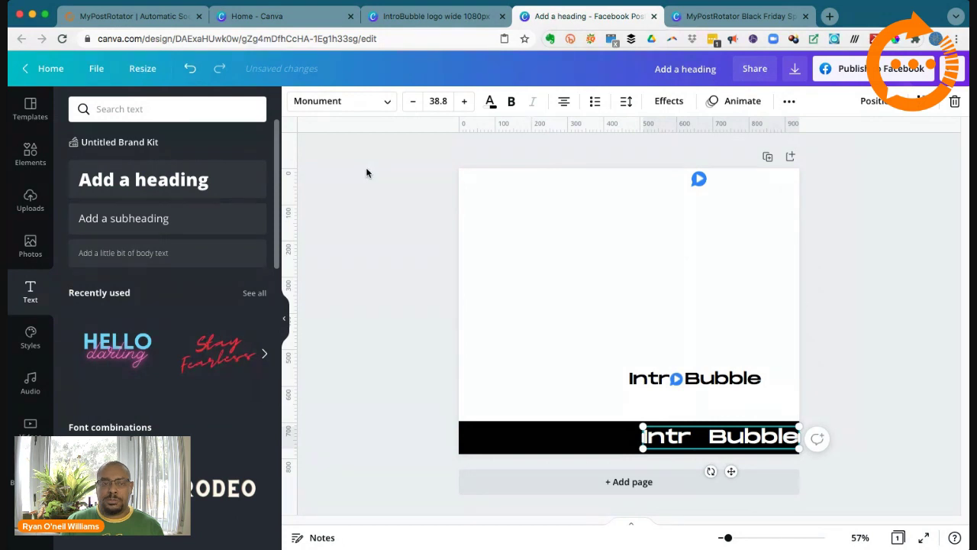
{"action": "left_click", "coordinate": [190, 69]}
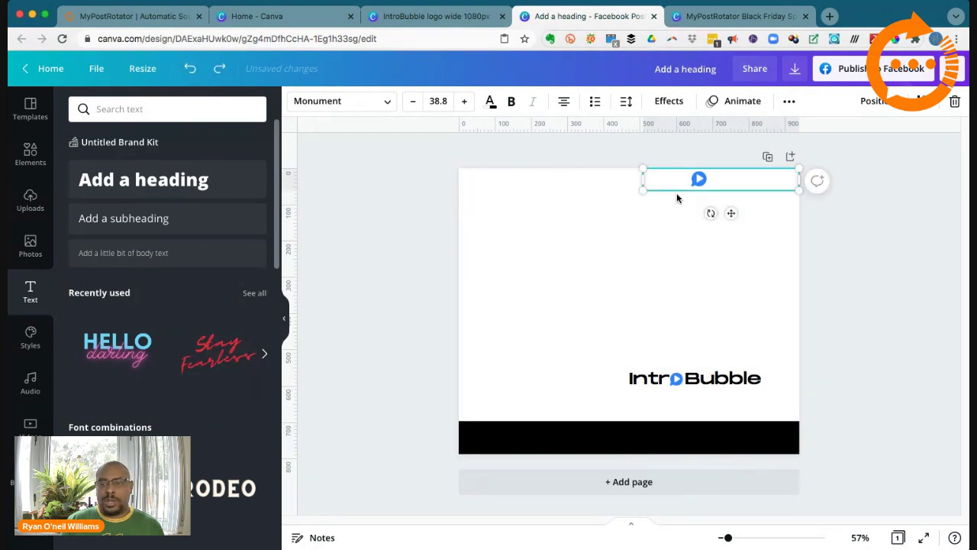
{"action": "left_click", "coordinate": [611, 175]}
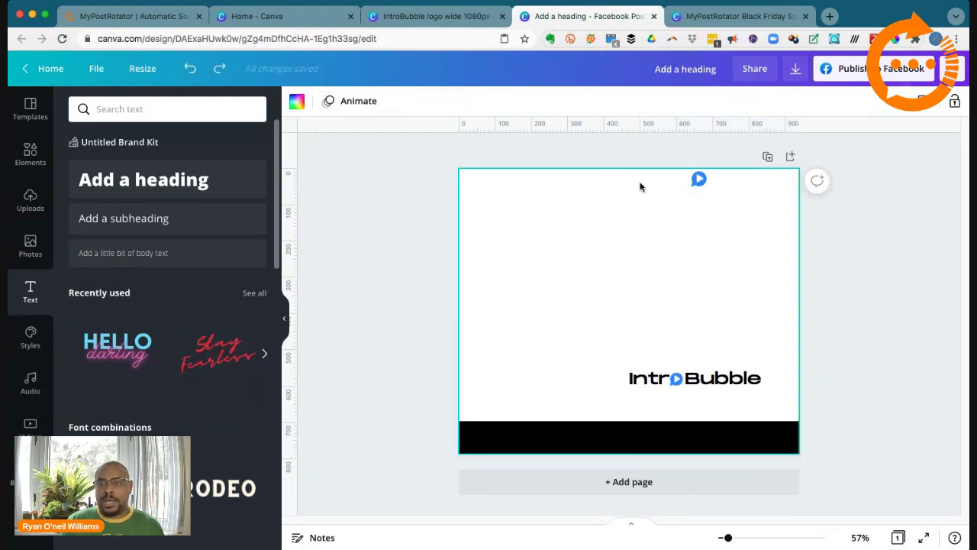
{"action": "left_click_drag", "start_coordinate": [629, 176], "coordinate": [795, 210]}
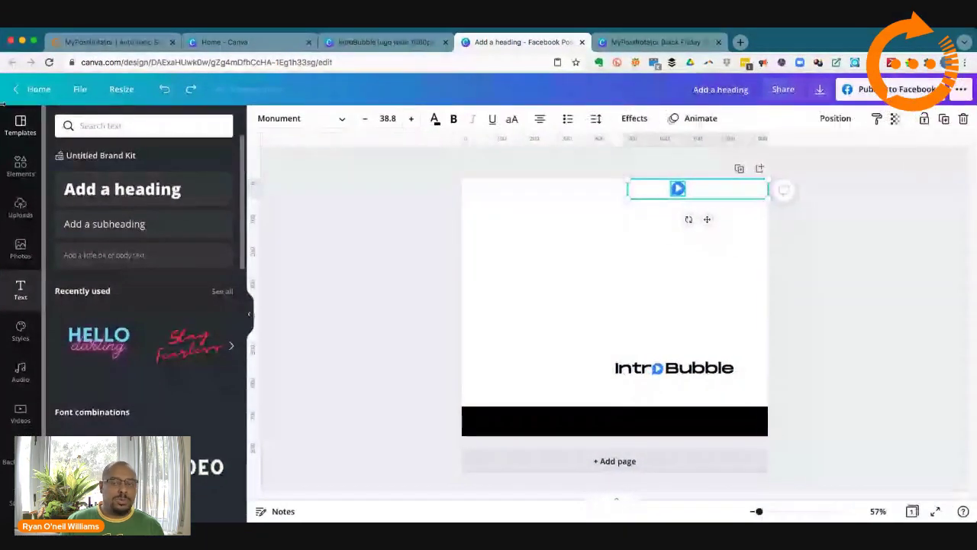
Step: Ungroup the play-bubble logo, then group the white IntroBubble text with its play icon
{"action": "left_click", "coordinate": [672, 204]}
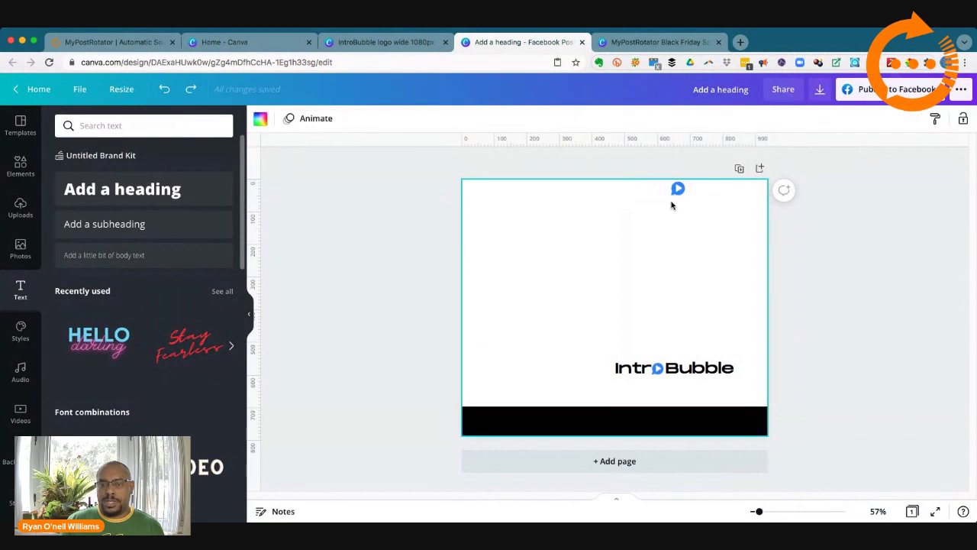
{"action": "left_click", "coordinate": [677, 188]}
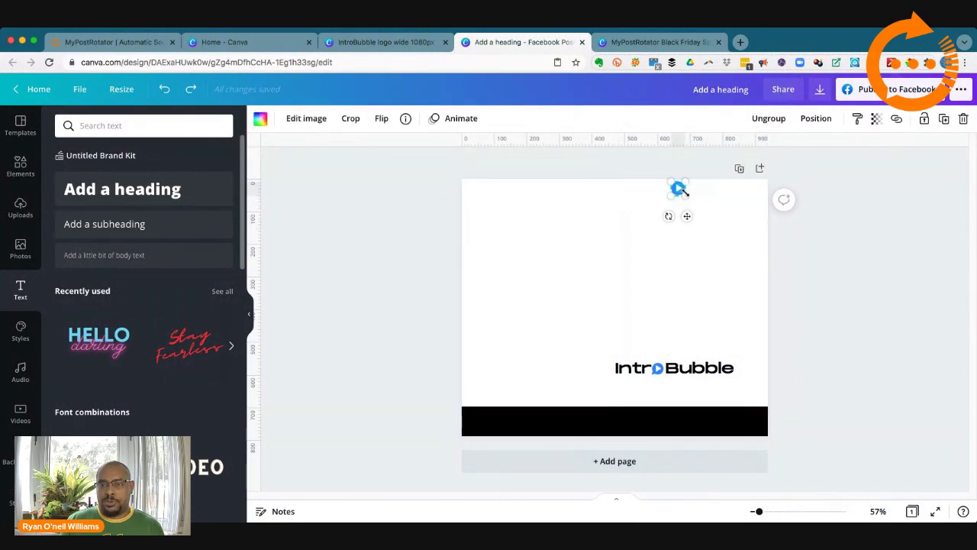
{"action": "left_click", "coordinate": [767, 119]}
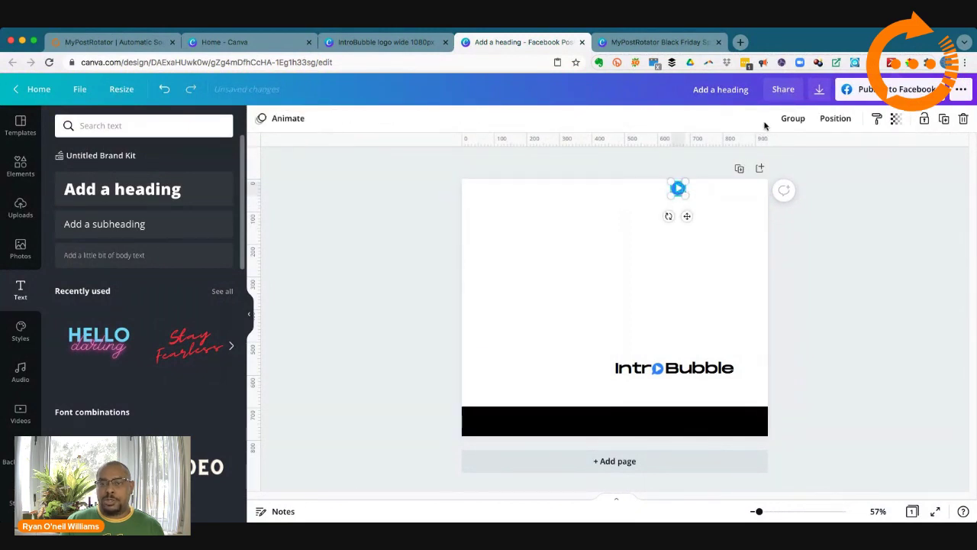
{"action": "left_click", "coordinate": [863, 220]}
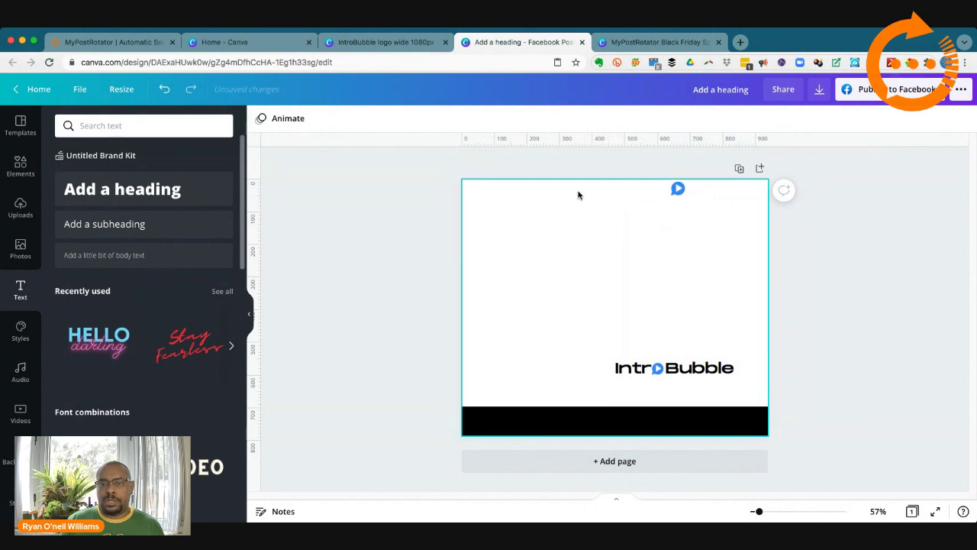
{"action": "left_click_drag", "start_coordinate": [578, 191], "coordinate": [786, 214]}
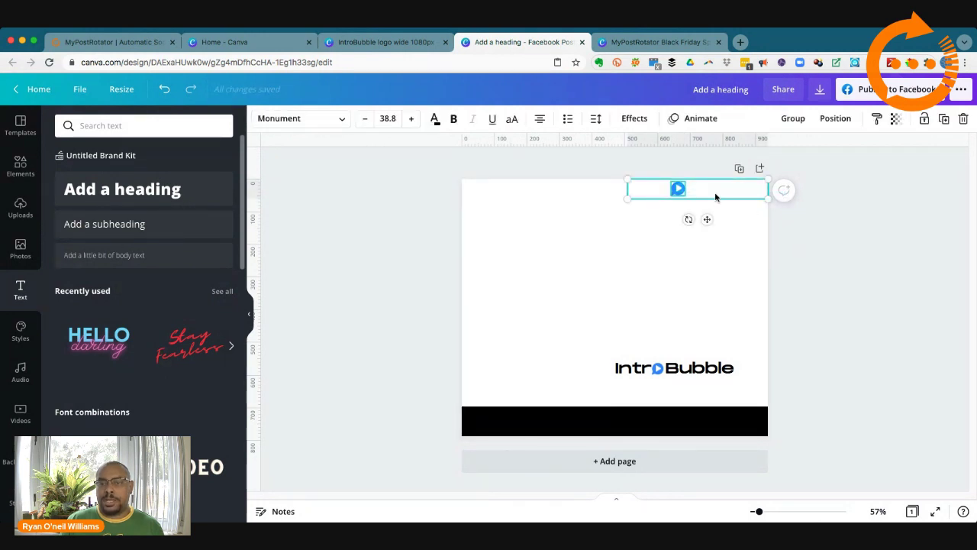
{"action": "left_click", "coordinate": [793, 120]}
{"action": "left_click", "coordinate": [840, 204]}
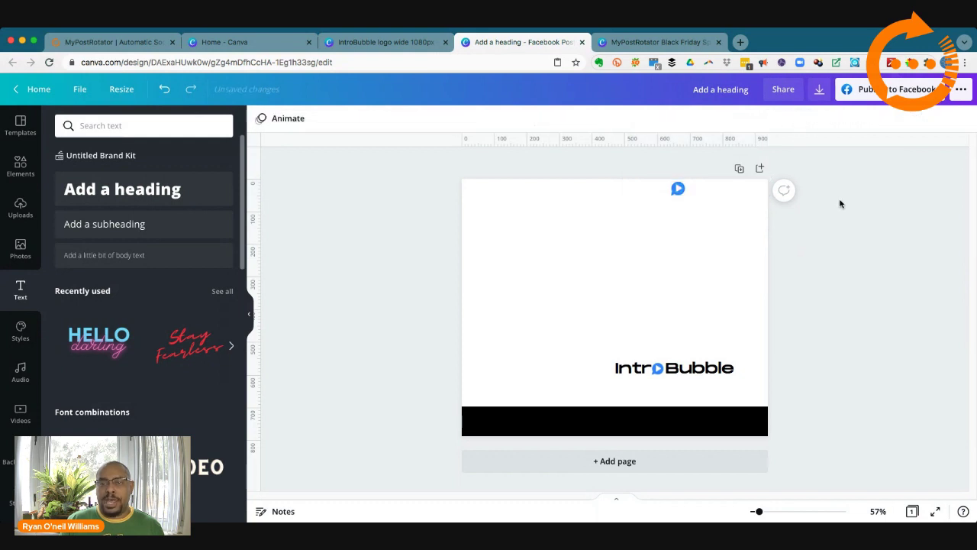
Step: Move the grouped white logo down onto the black bottom bar
{"action": "left_click", "coordinate": [678, 189]}
{"action": "left_click_drag", "start_coordinate": [663, 190], "coordinate": [698, 420]}
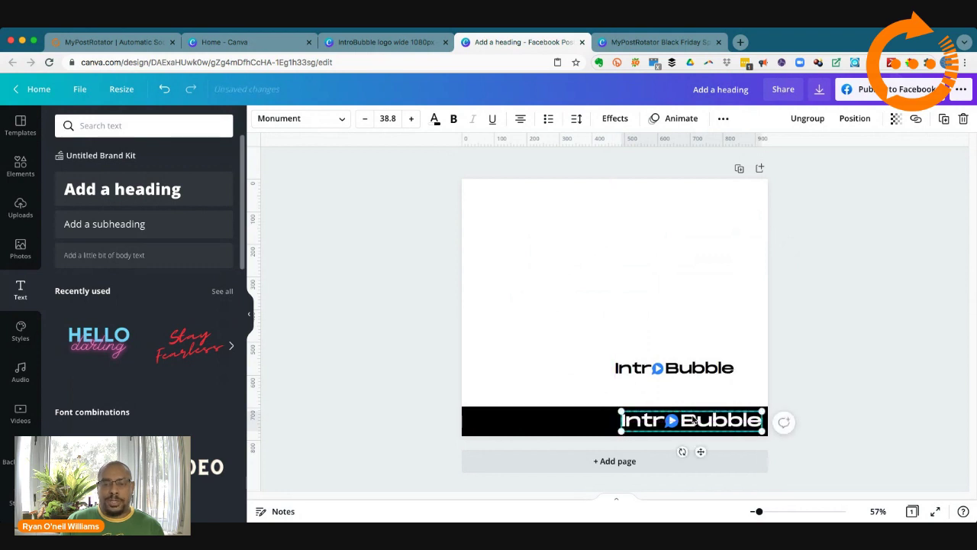
{"action": "left_click", "coordinate": [603, 302]}
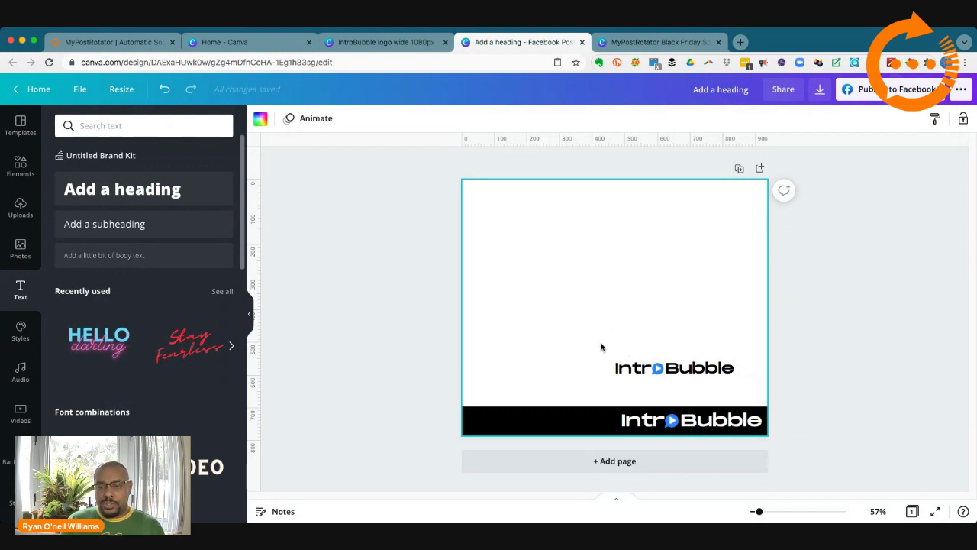
{"action": "left_click_drag", "start_coordinate": [600, 344], "coordinate": [753, 394]}
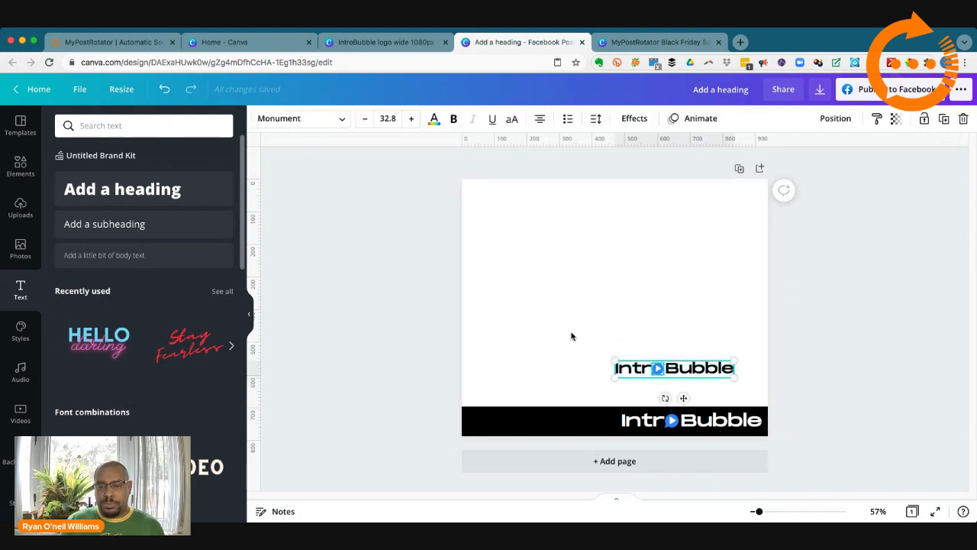
Step: Move the black IntroBubble text down-right, then undo that move
{"action": "left_click", "coordinate": [573, 339]}
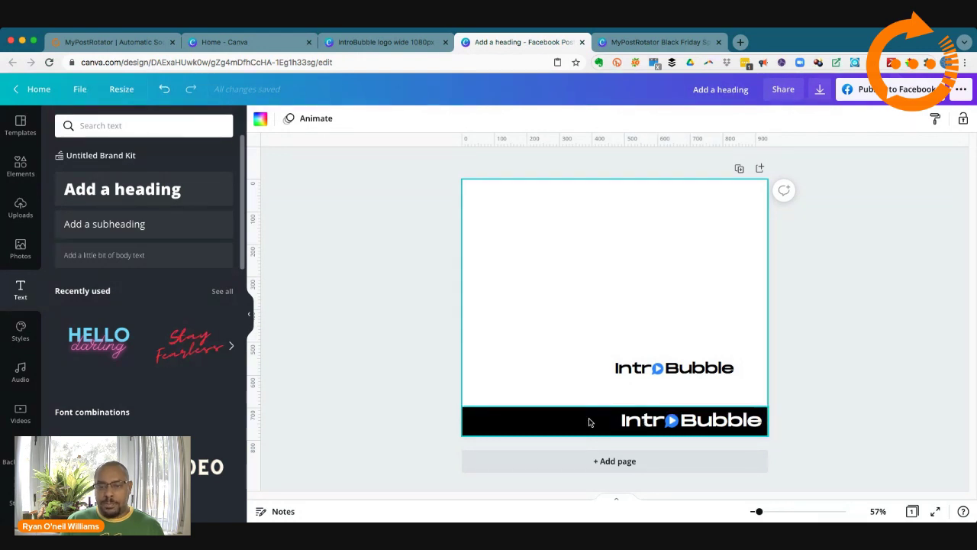
{"action": "left_click_drag", "start_coordinate": [619, 368], "coordinate": [647, 389]}
{"action": "left_click", "coordinate": [595, 364]}
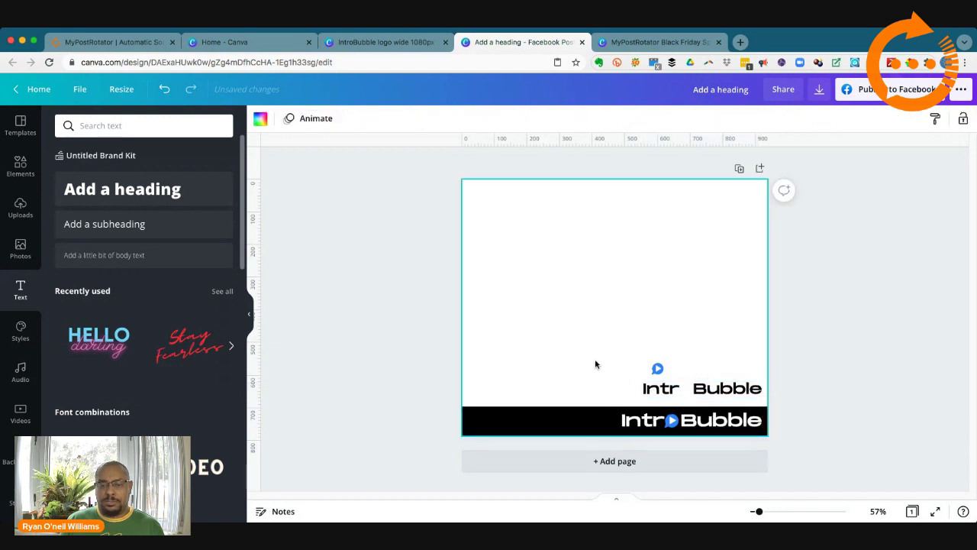
{"action": "left_click", "coordinate": [164, 88]}
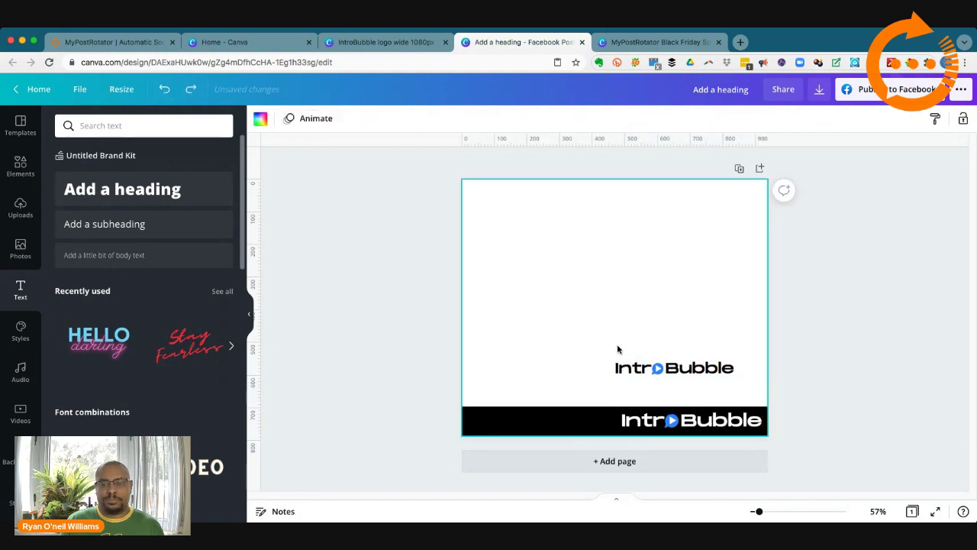
Step: Ungroup the black IntroBubble logo and regroup its text and icon together
{"action": "left_click_drag", "start_coordinate": [592, 330], "coordinate": [740, 389]}
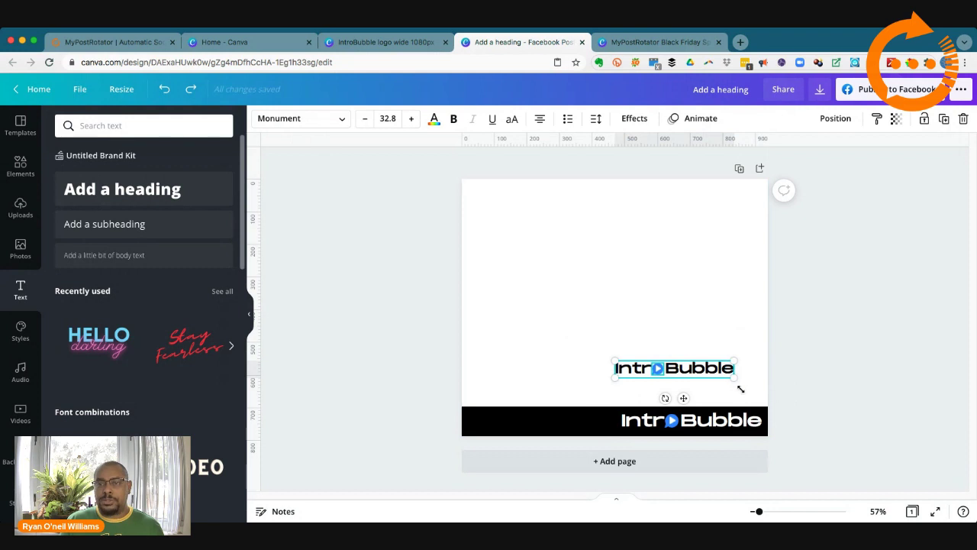
{"action": "left_click", "coordinate": [560, 333]}
{"action": "left_click", "coordinate": [657, 370]}
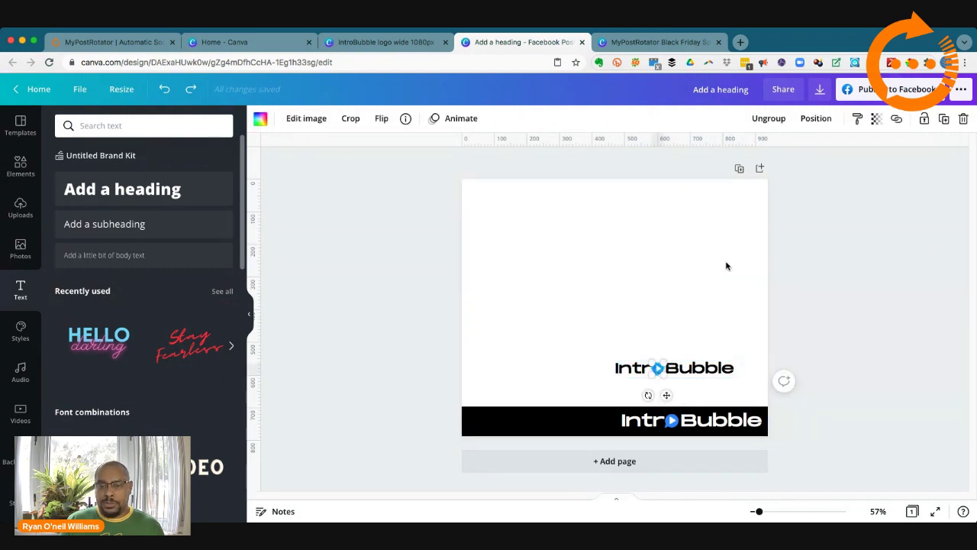
{"action": "left_click", "coordinate": [768, 121]}
{"action": "left_click_drag", "start_coordinate": [605, 338], "coordinate": [730, 392]}
{"action": "left_click", "coordinate": [794, 119]}
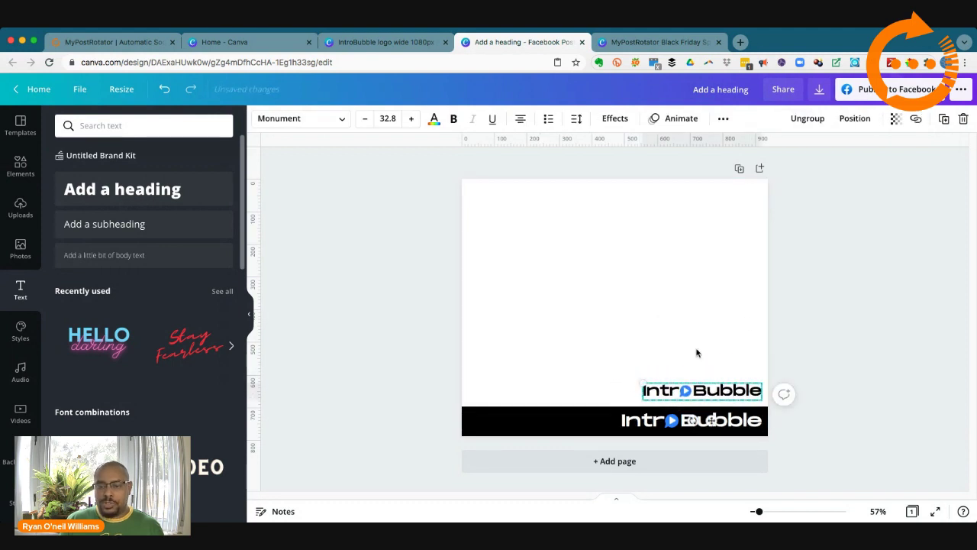
{"action": "left_click", "coordinate": [571, 342]}
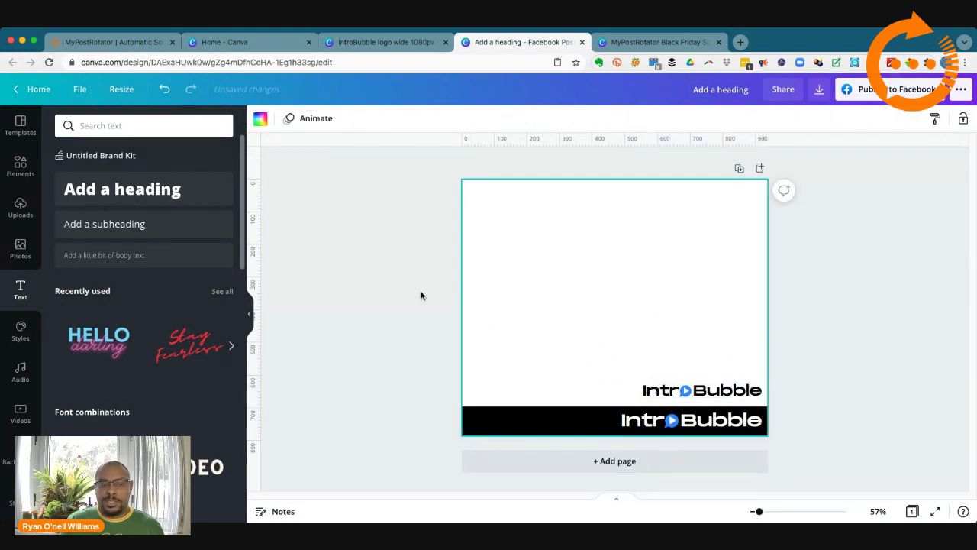
Step: Duplicate the black bottom bar and move the copy up above the black logo
{"action": "left_click", "coordinate": [564, 425]}
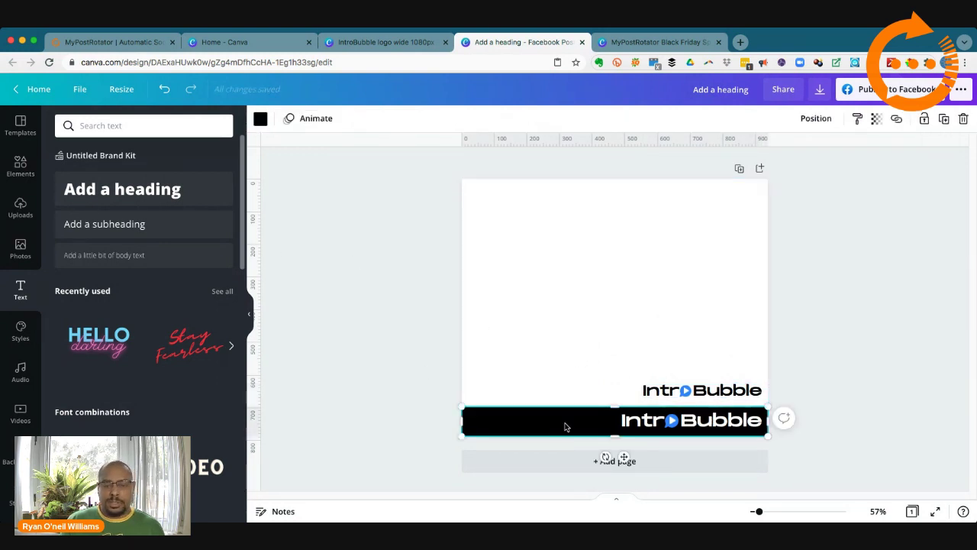
{"action": "right_click", "coordinate": [566, 427]}
{"action": "left_click", "coordinate": [598, 306]}
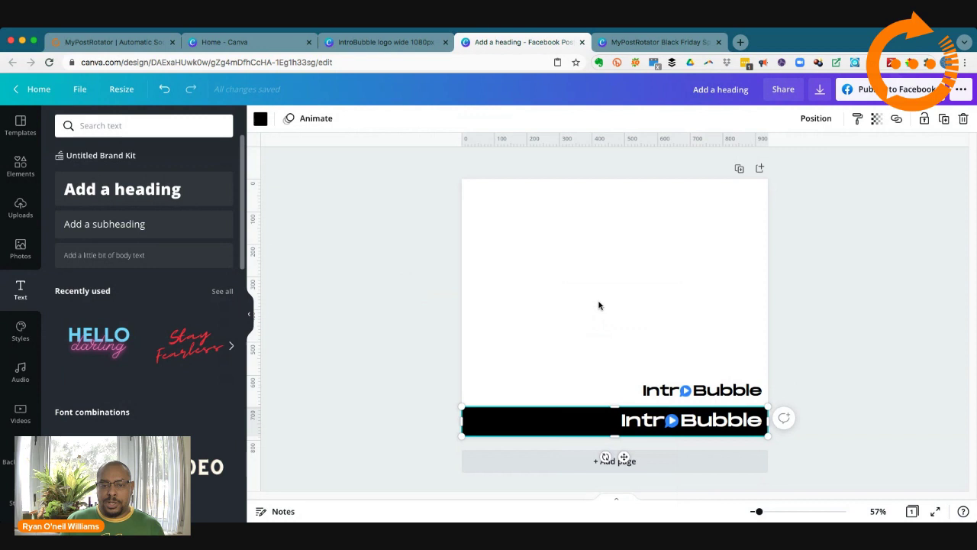
{"action": "right_click", "coordinate": [539, 309]}
{"action": "left_click", "coordinate": [578, 345]}
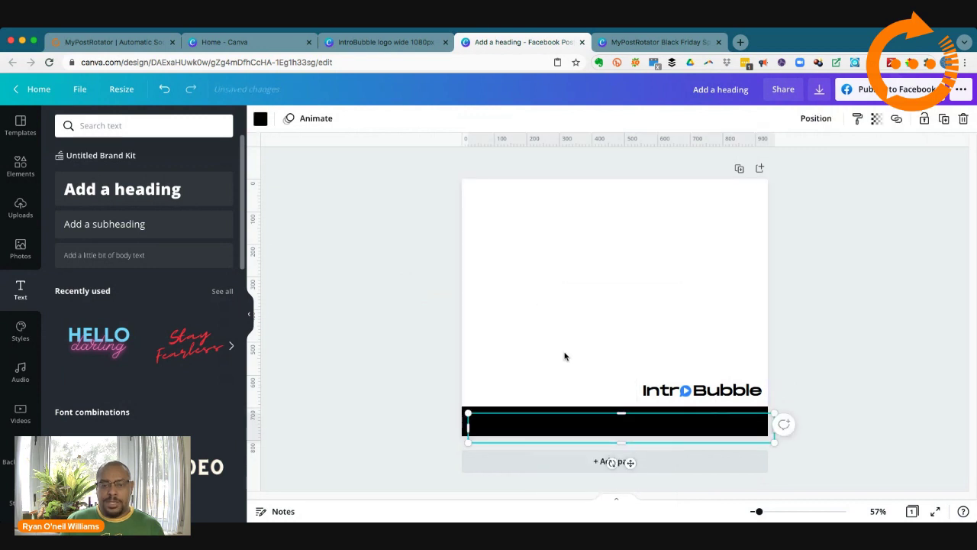
{"action": "left_click_drag", "start_coordinate": [578, 412], "coordinate": [575, 349]}
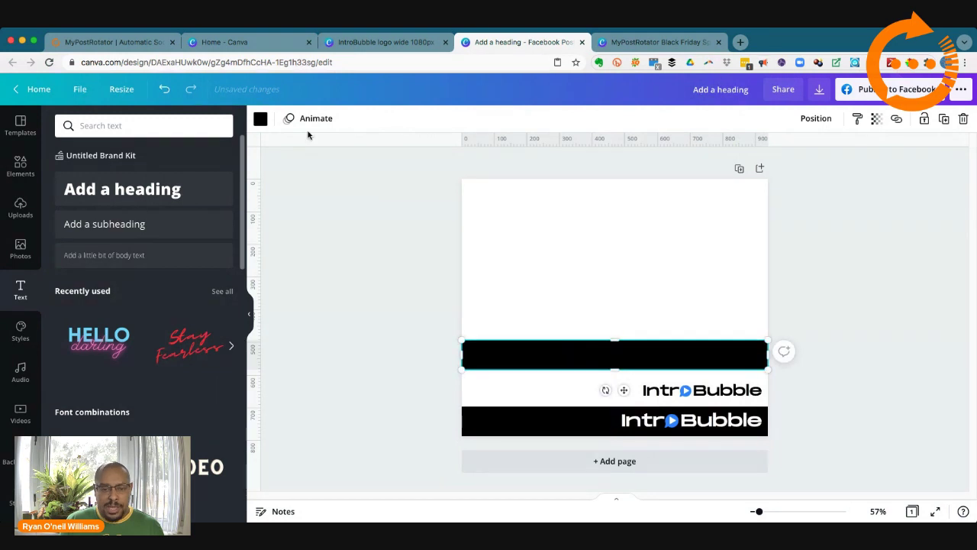
Step: Make the duplicate bar blue, then return to the IntroBubble logo design
{"action": "left_click", "coordinate": [260, 120]}
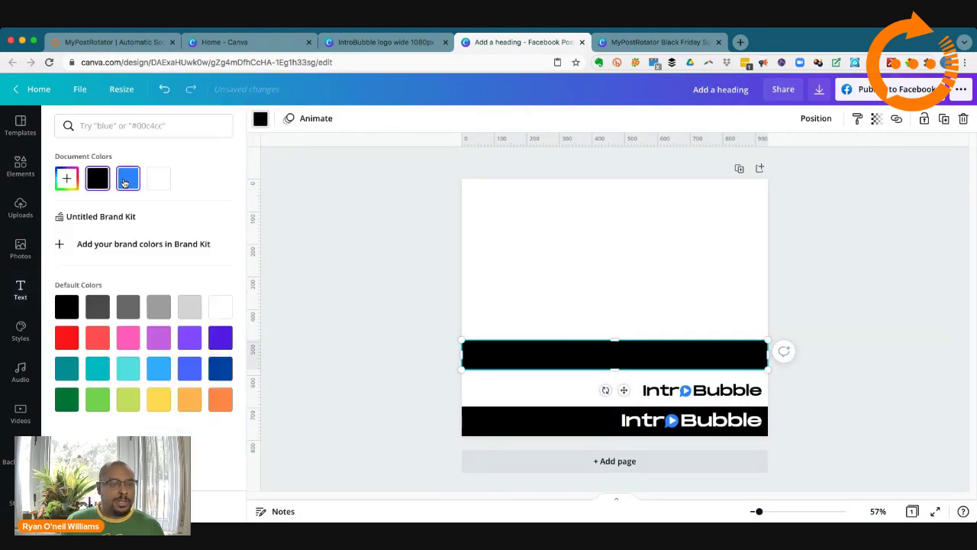
{"action": "left_click", "coordinate": [126, 182]}
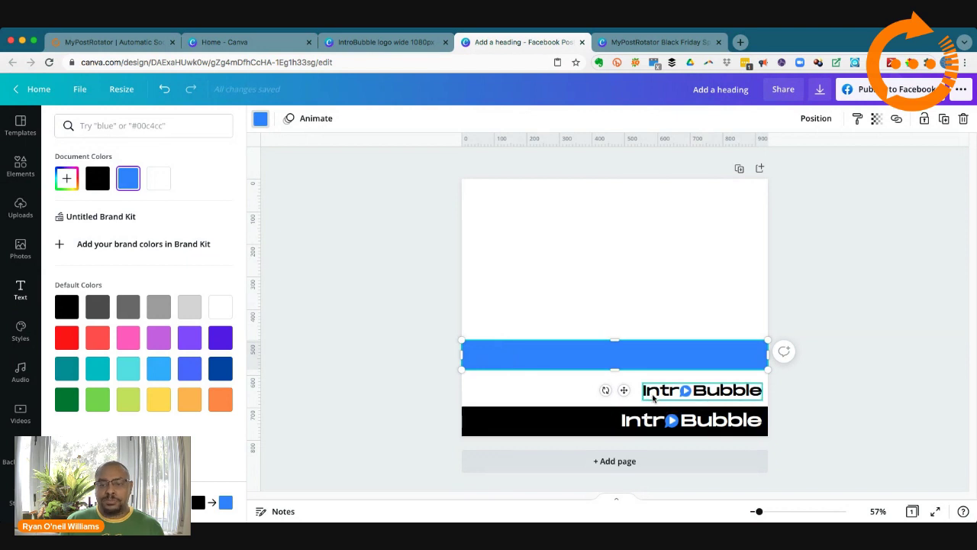
{"action": "left_click", "coordinate": [397, 243]}
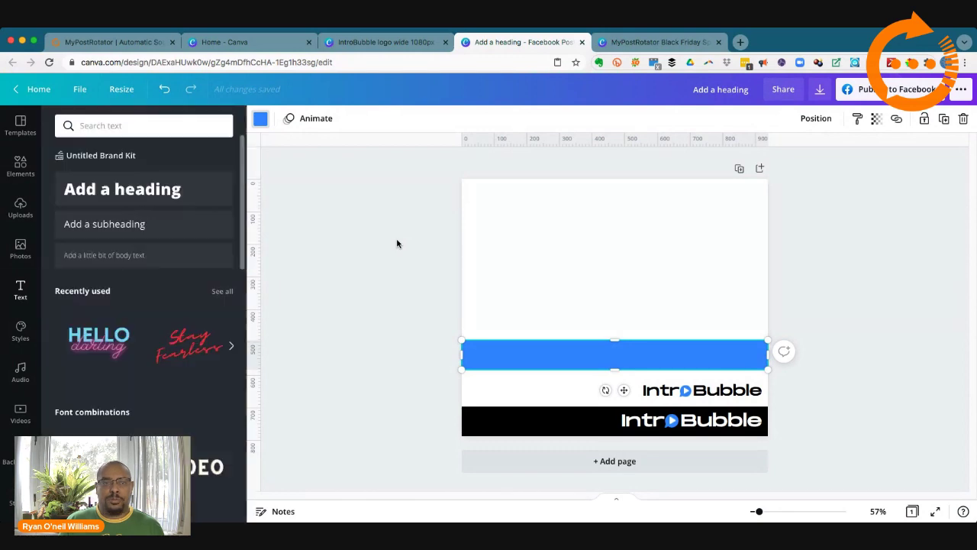
{"action": "left_click", "coordinate": [374, 43]}
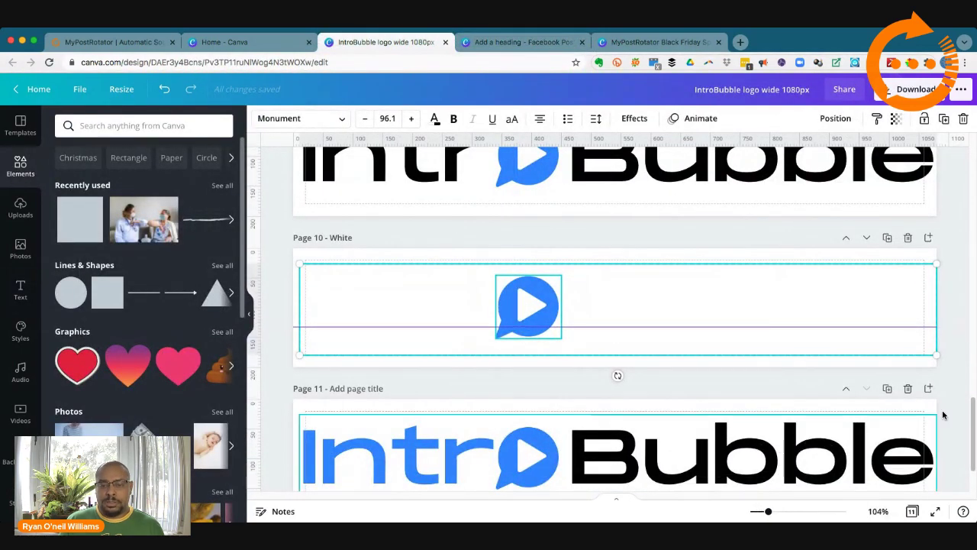
Step: Copy the blue IntroBubble wordmark from page 8 and return to the 'Add a heading' Facebook post
{"action": "scroll", "coordinate": [958, 433], "scroll_direction": "down", "scroll_amount": 3}
{"action": "scroll", "coordinate": [958, 433], "scroll_direction": "up", "scroll_amount": 5}
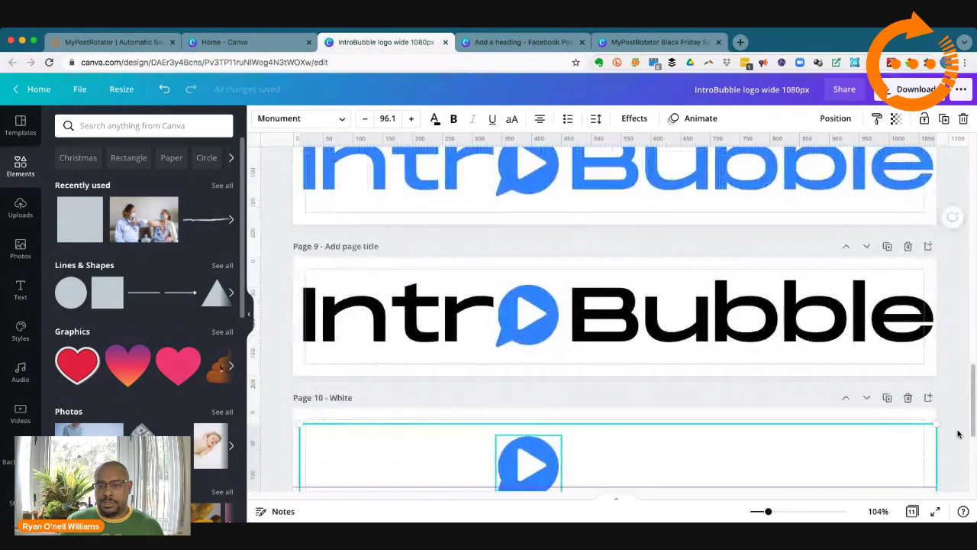
{"action": "scroll", "coordinate": [958, 433], "scroll_direction": "down", "scroll_amount": 5}
{"action": "scroll", "coordinate": [958, 434], "scroll_direction": "up", "scroll_amount": 6}
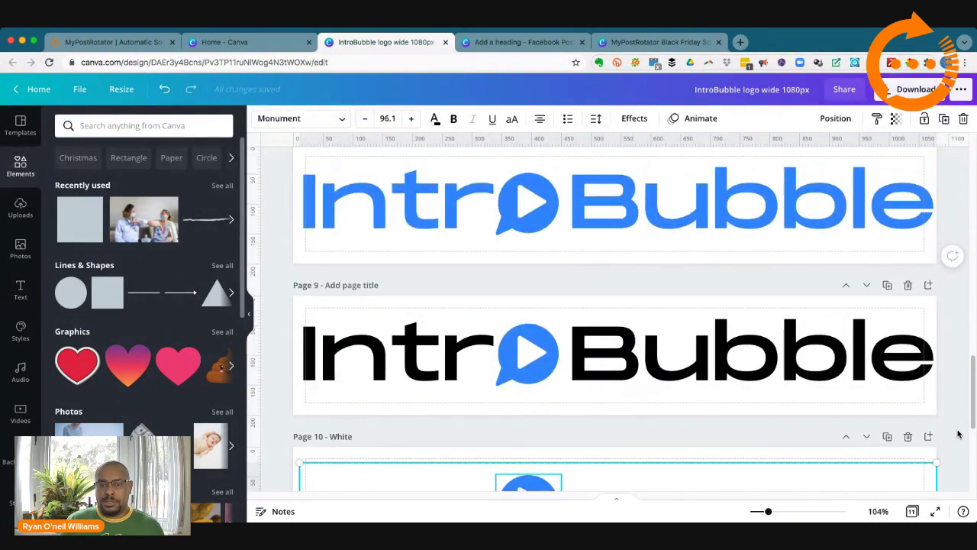
{"action": "scroll", "coordinate": [958, 434], "scroll_direction": "up", "scroll_amount": 3}
{"action": "scroll", "coordinate": [958, 434], "scroll_direction": "up", "scroll_amount": 1}
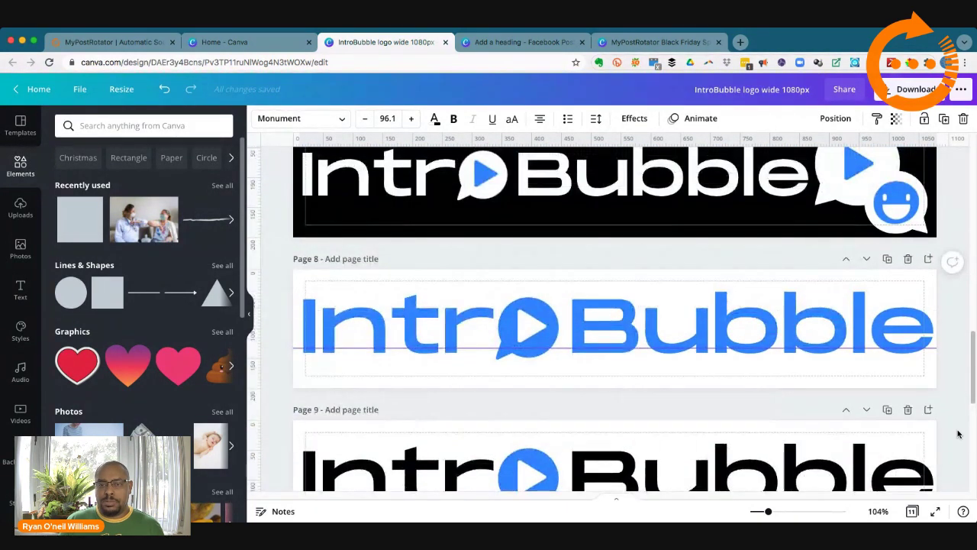
{"action": "left_click_drag", "start_coordinate": [276, 305], "coordinate": [947, 350]}
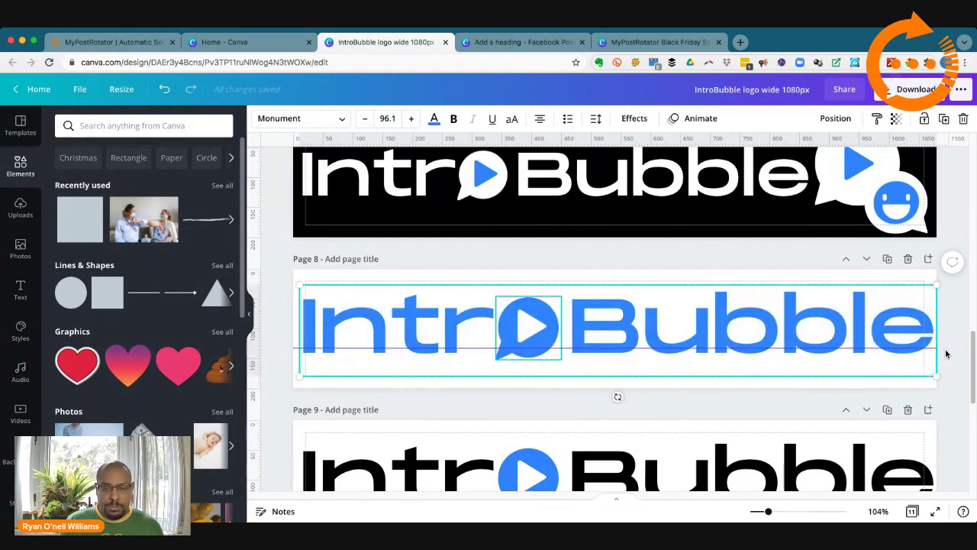
{"action": "right_click", "coordinate": [858, 327]}
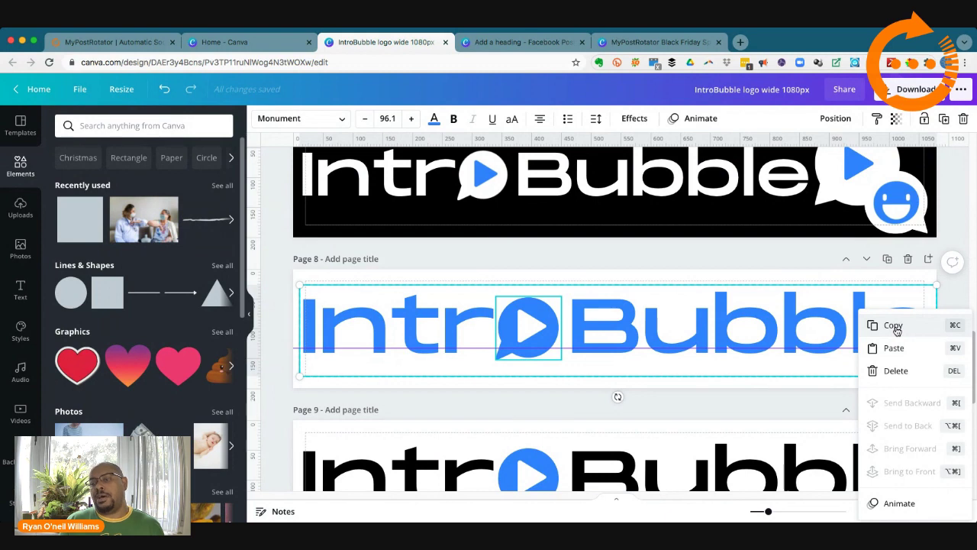
{"action": "left_click", "coordinate": [897, 329]}
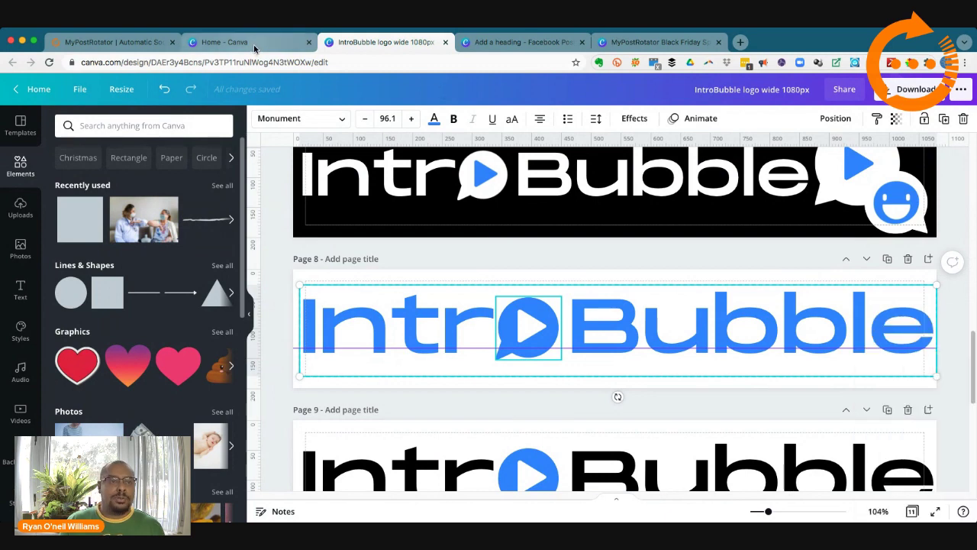
{"action": "left_click", "coordinate": [501, 41]}
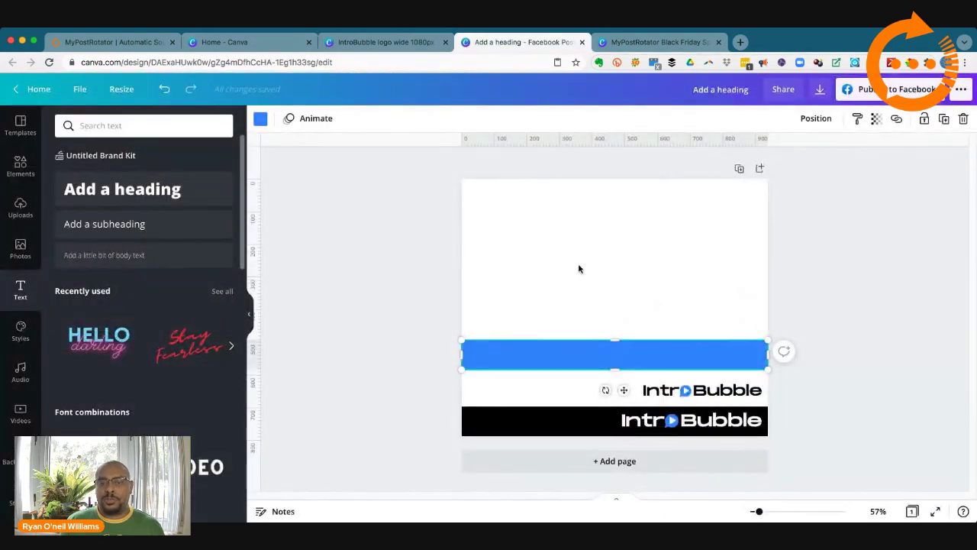
Step: Paste the blue IntroBubble wordmark into the post, shrunk to 36.3 and placed above the blue bar
{"action": "right_click", "coordinate": [578, 266]}
{"action": "left_click", "coordinate": [591, 304]}
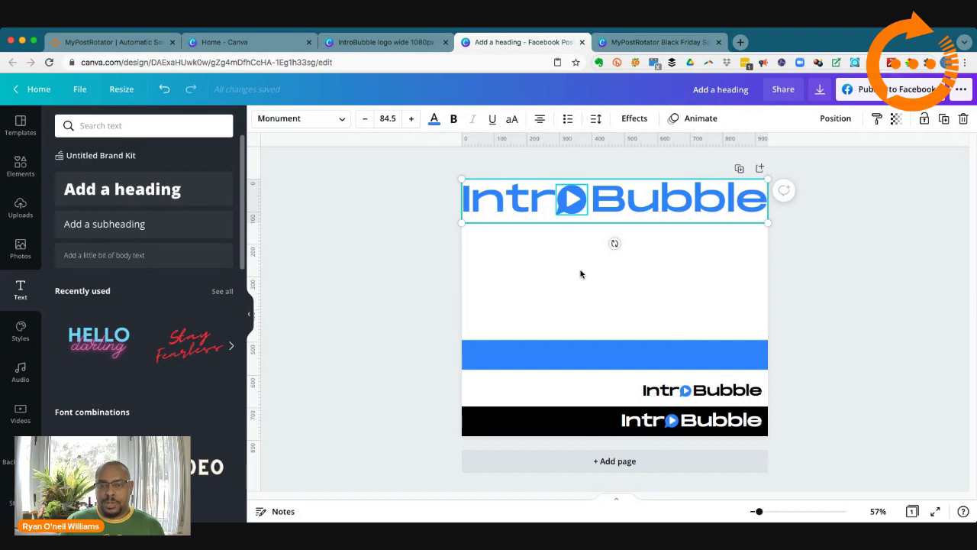
{"action": "left_click_drag", "start_coordinate": [463, 222], "coordinate": [645, 321]}
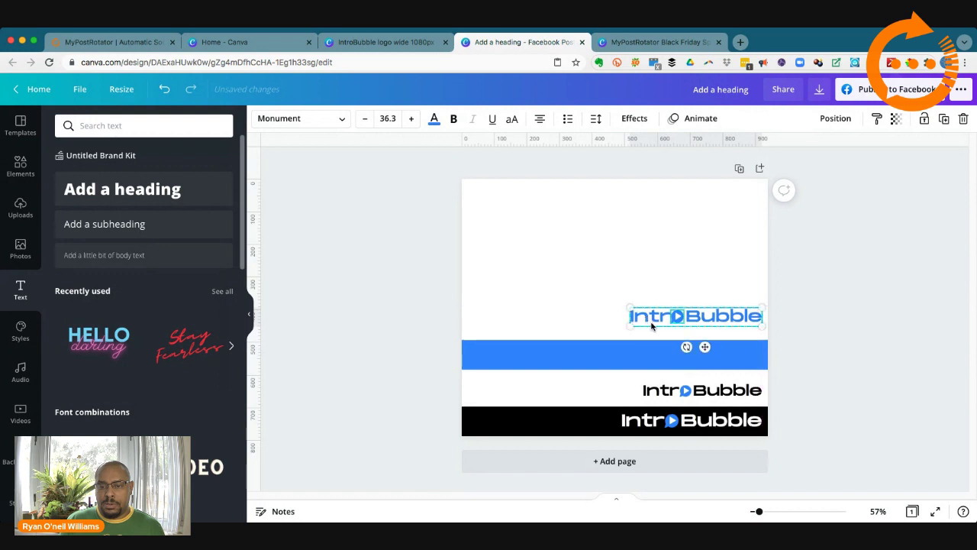
{"action": "left_click", "coordinate": [600, 329]}
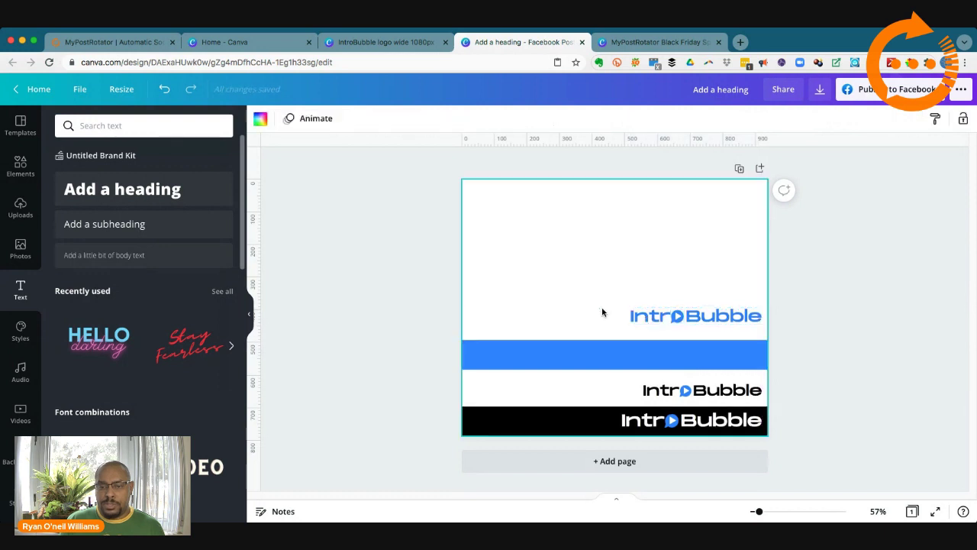
{"action": "left_click", "coordinate": [651, 323]}
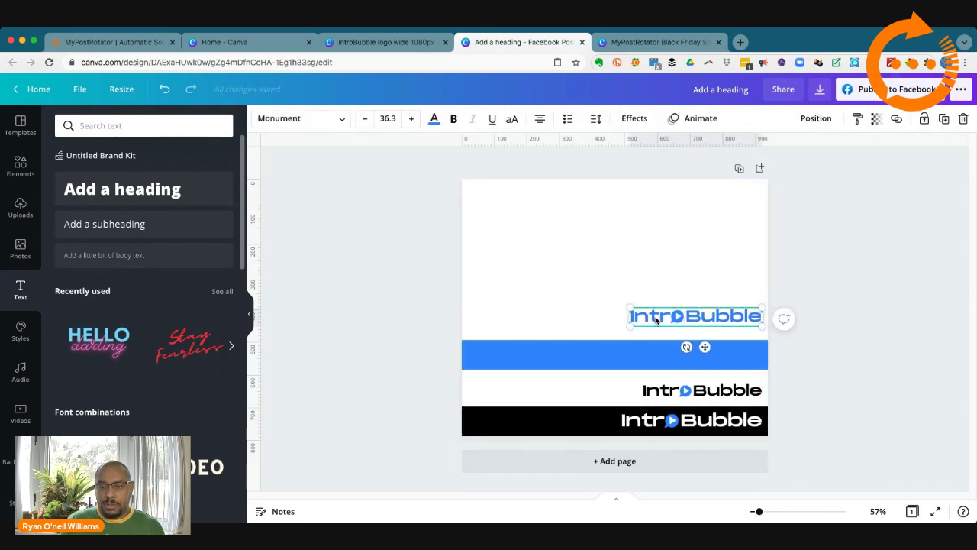
Step: Recolour the wordmark's 'Intr' and 'Bubble' lettering white and widen its text box to one line
{"action": "double_click", "coordinate": [655, 319]}
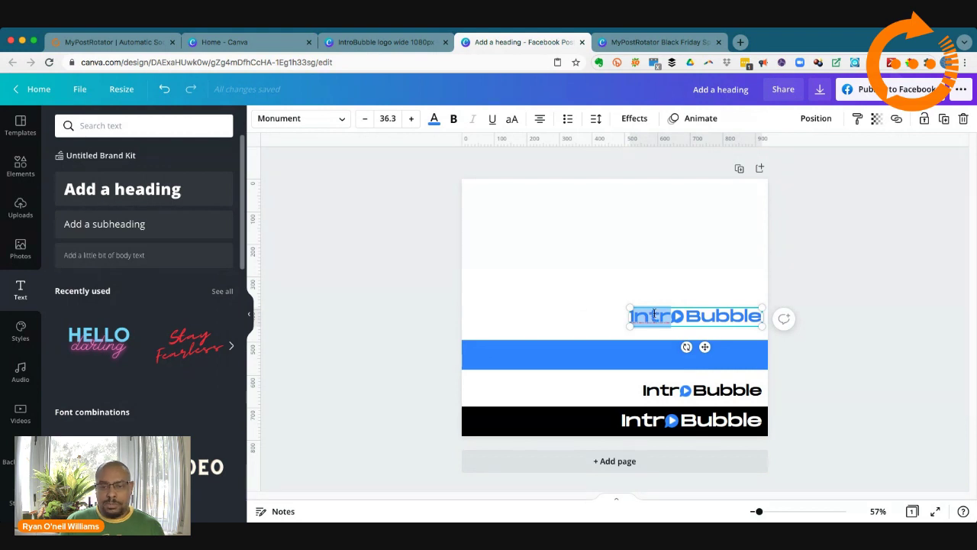
{"action": "left_click", "coordinate": [434, 119]}
{"action": "left_click", "coordinate": [159, 178]}
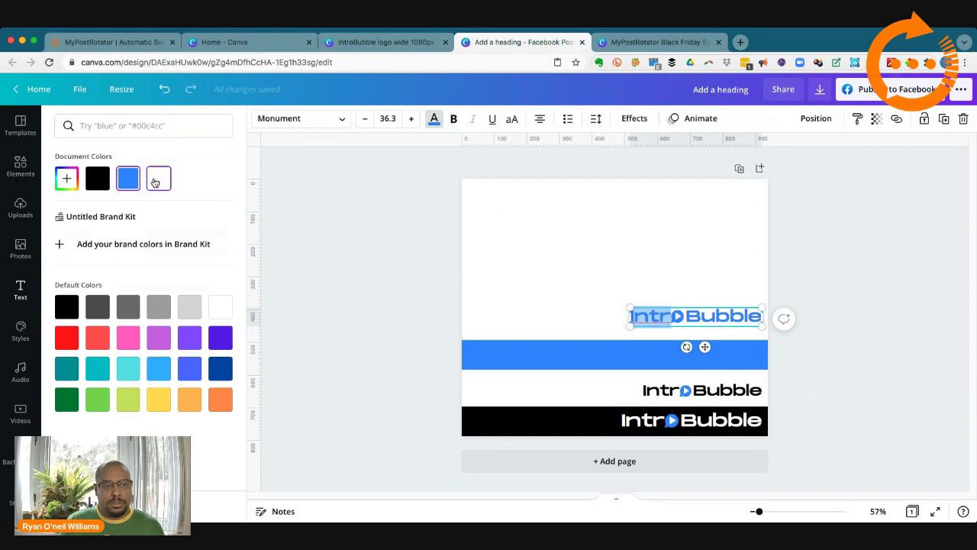
{"action": "left_click", "coordinate": [630, 328]}
{"action": "left_click_drag", "start_coordinate": [625, 327], "coordinate": [626, 326]}
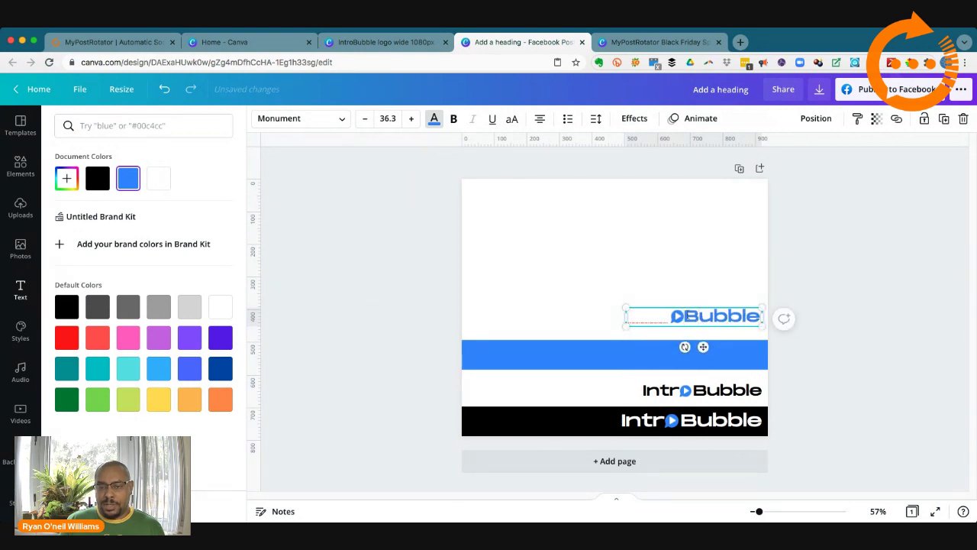
{"action": "left_click_drag", "start_coordinate": [690, 315], "coordinate": [756, 317]}
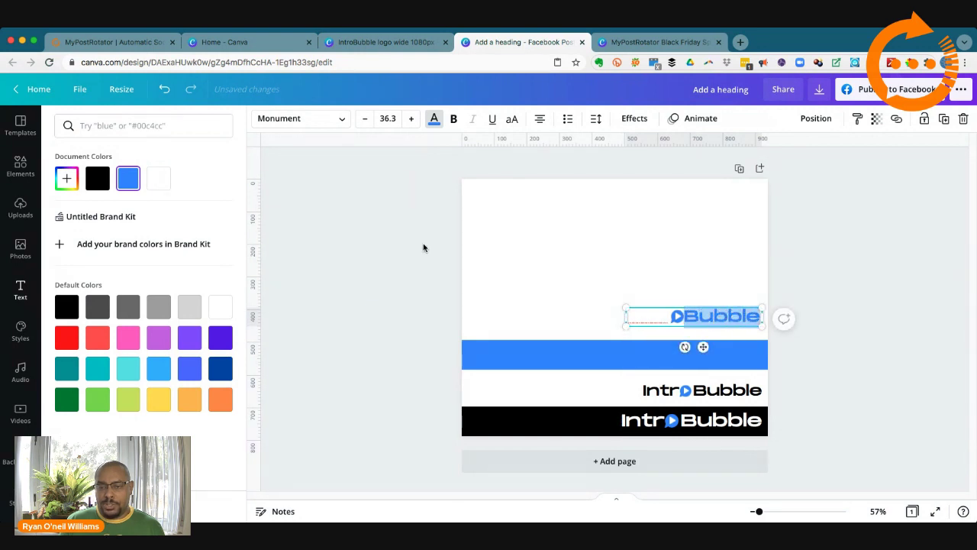
{"action": "left_click", "coordinate": [158, 177]}
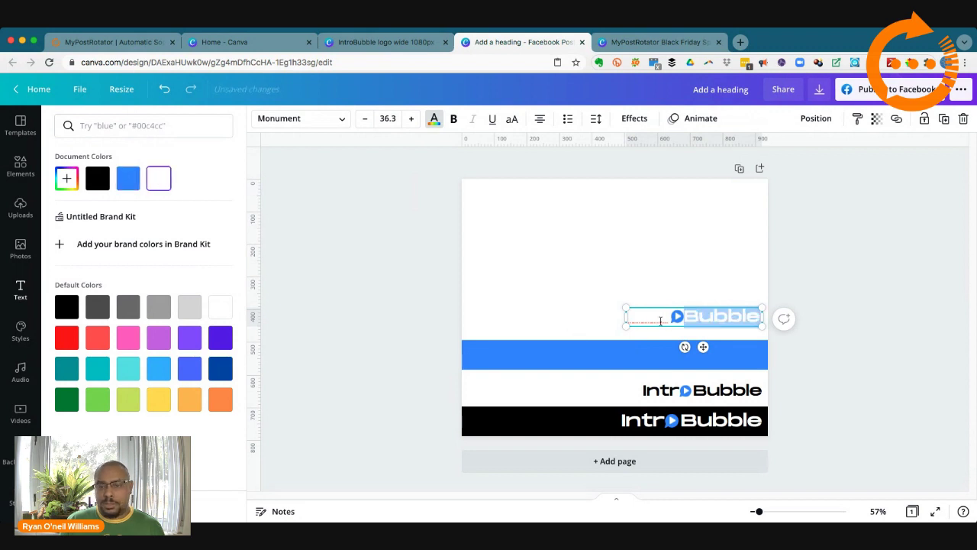
{"action": "key", "text": "BackSpace"}
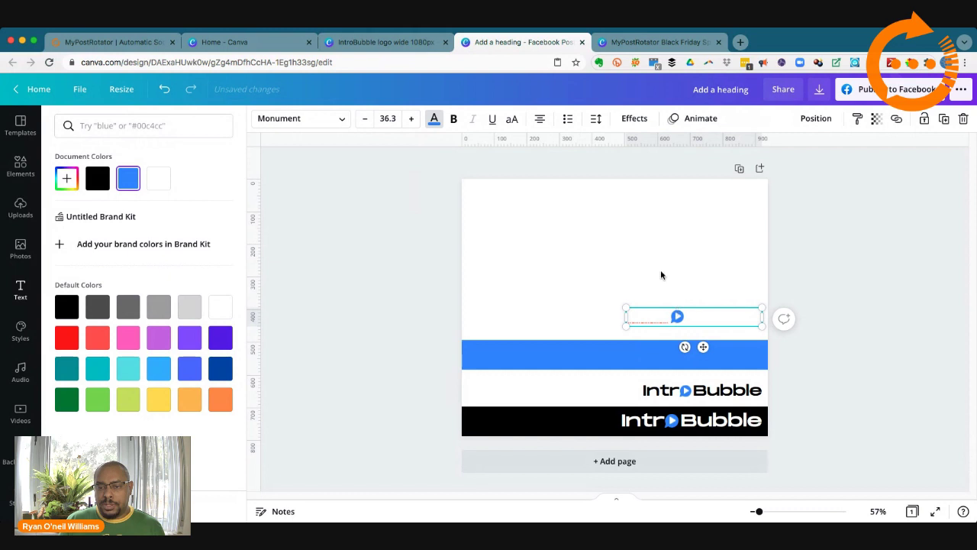
{"action": "left_click", "coordinate": [679, 317]}
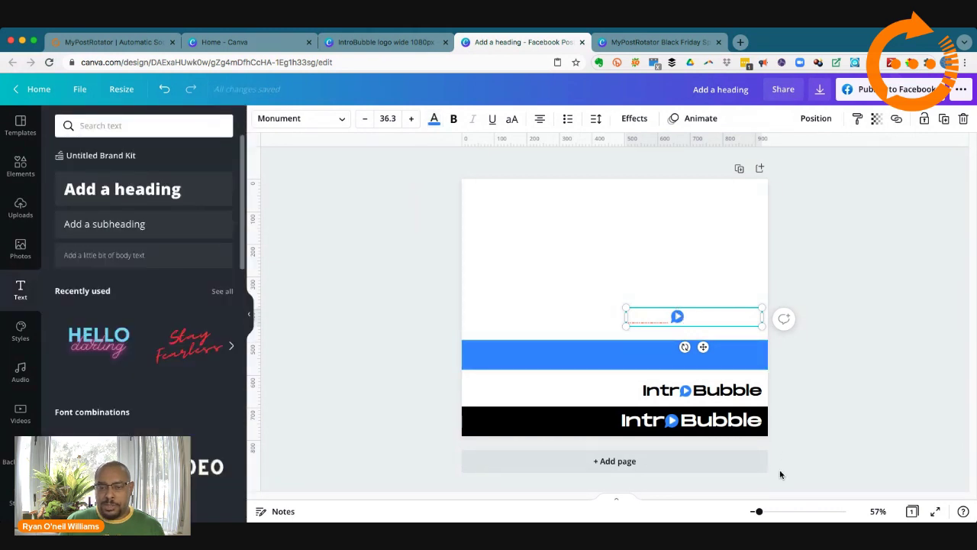
{"action": "left_click", "coordinate": [759, 513]}
{"action": "left_click_drag", "start_coordinate": [759, 512], "coordinate": [785, 514]}
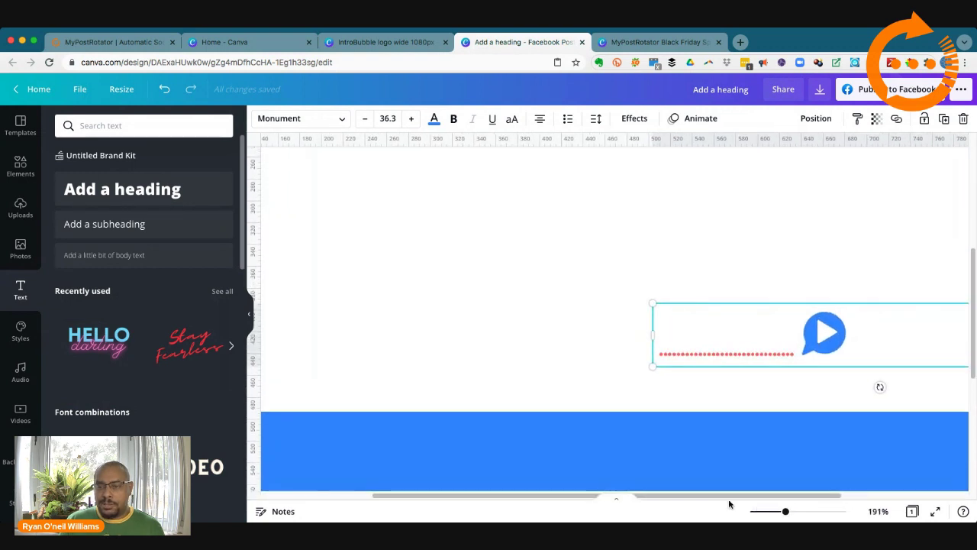
{"action": "left_click_drag", "start_coordinate": [702, 496], "coordinate": [849, 496]}
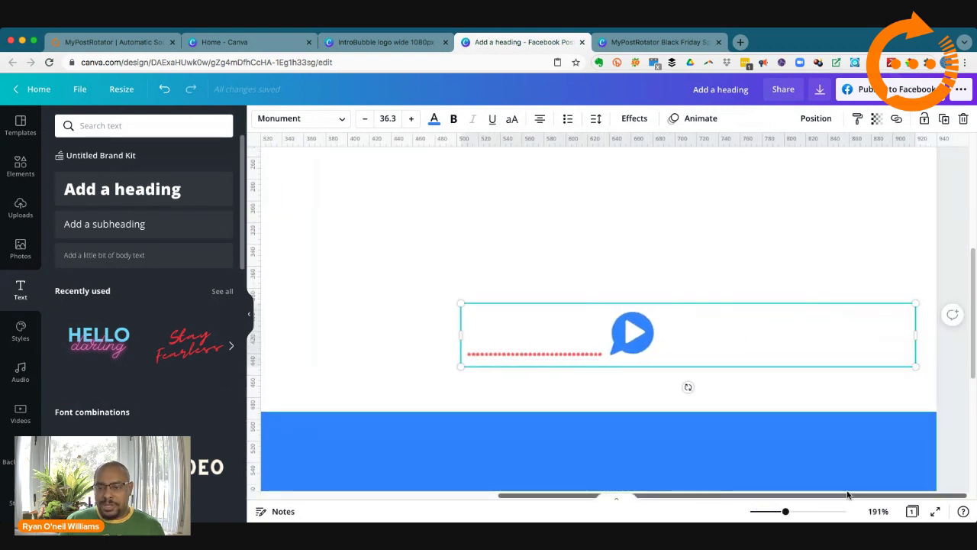
{"action": "left_click", "coordinate": [696, 386]}
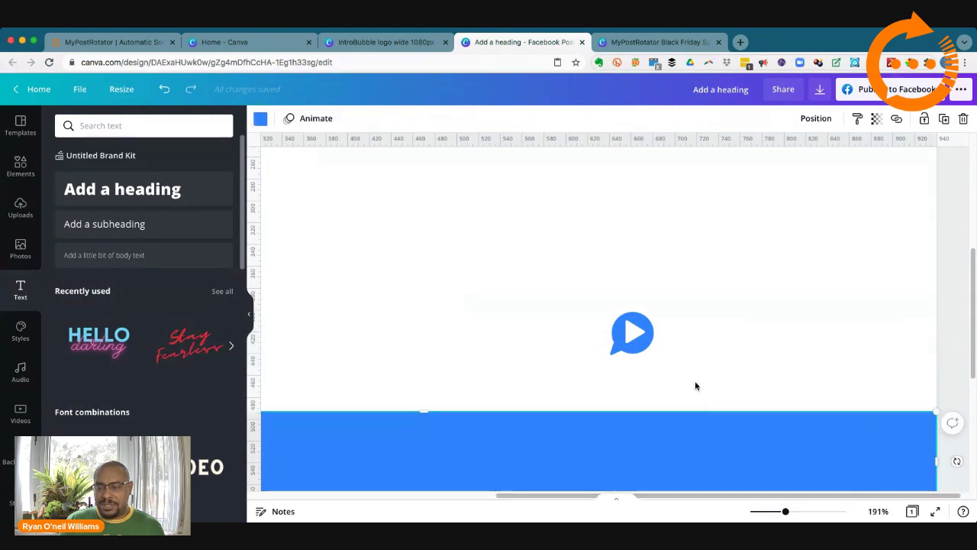
{"action": "left_click", "coordinate": [635, 345]}
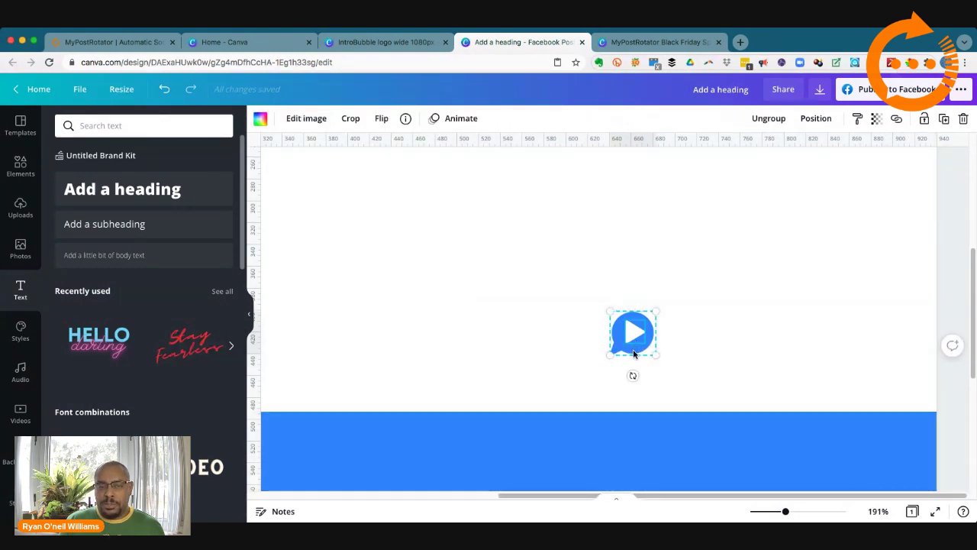
{"action": "left_click", "coordinate": [655, 347]}
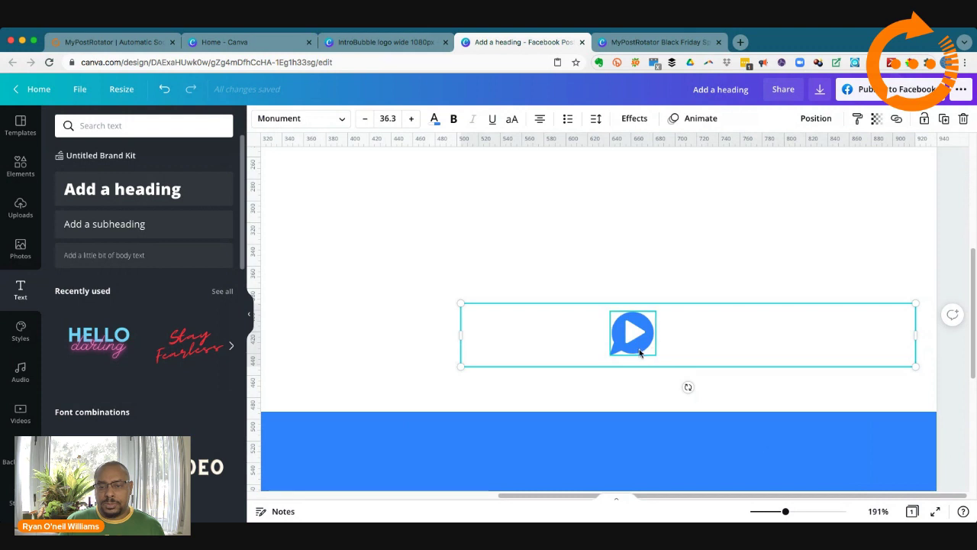
{"action": "left_click", "coordinate": [640, 353]}
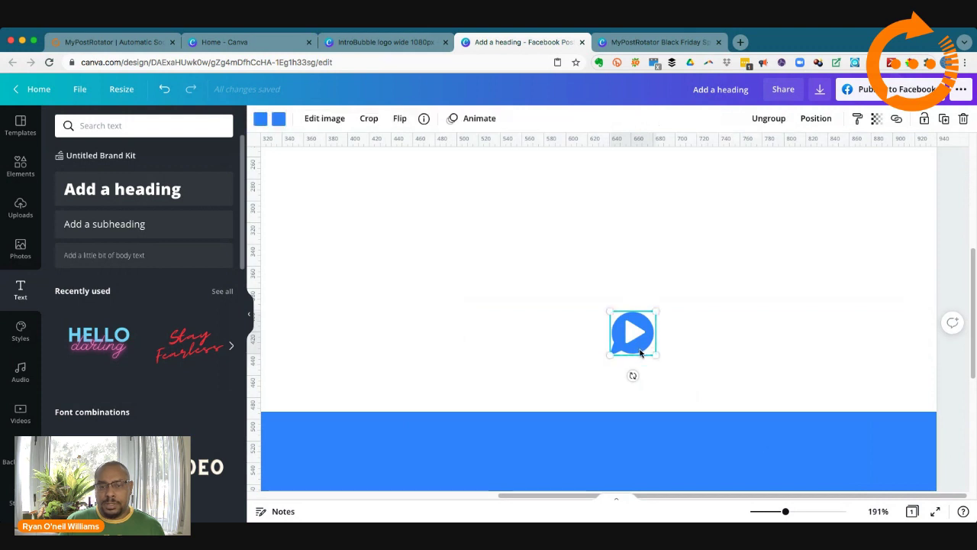
{"action": "left_click", "coordinate": [260, 120]}
{"action": "left_click", "coordinate": [159, 178]}
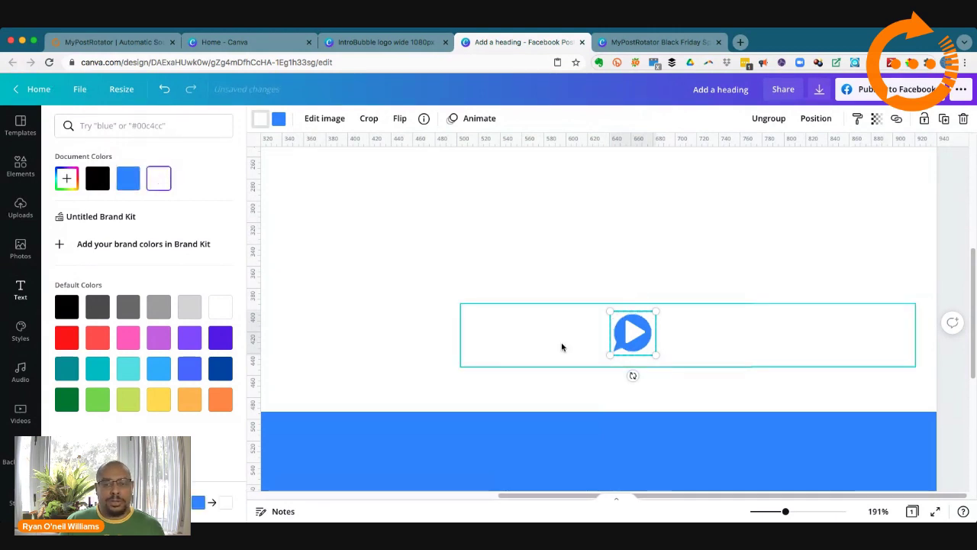
{"action": "left_click", "coordinate": [136, 185]}
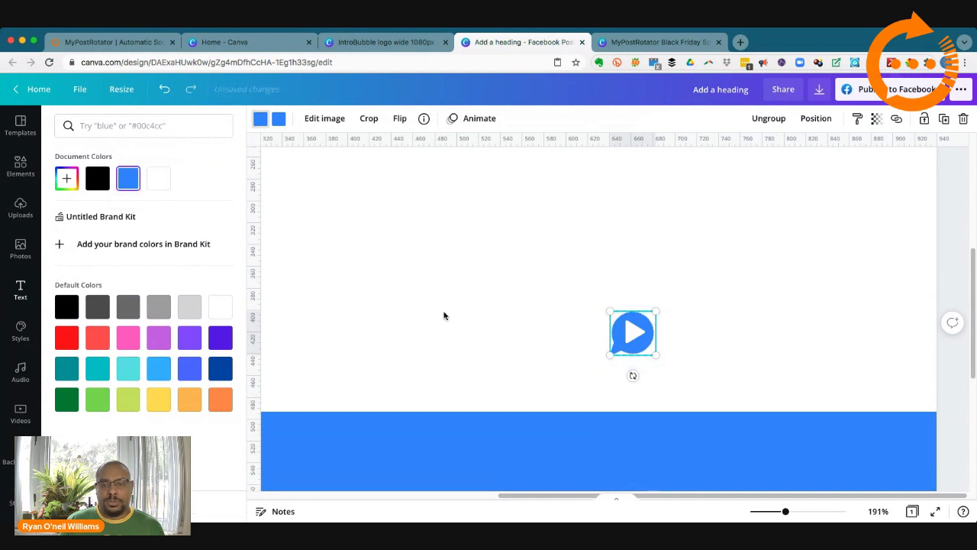
{"action": "left_click", "coordinate": [630, 339]}
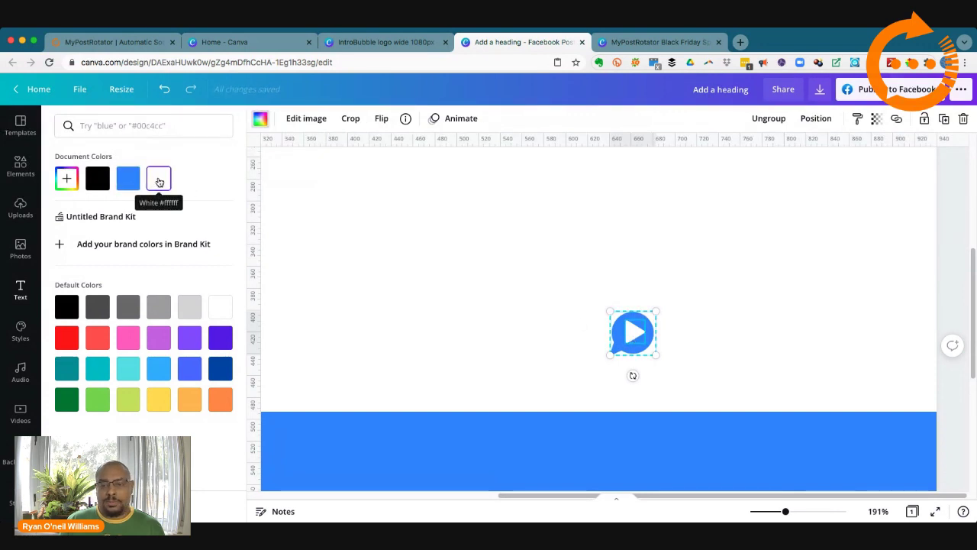
{"action": "left_click", "coordinate": [620, 333]}
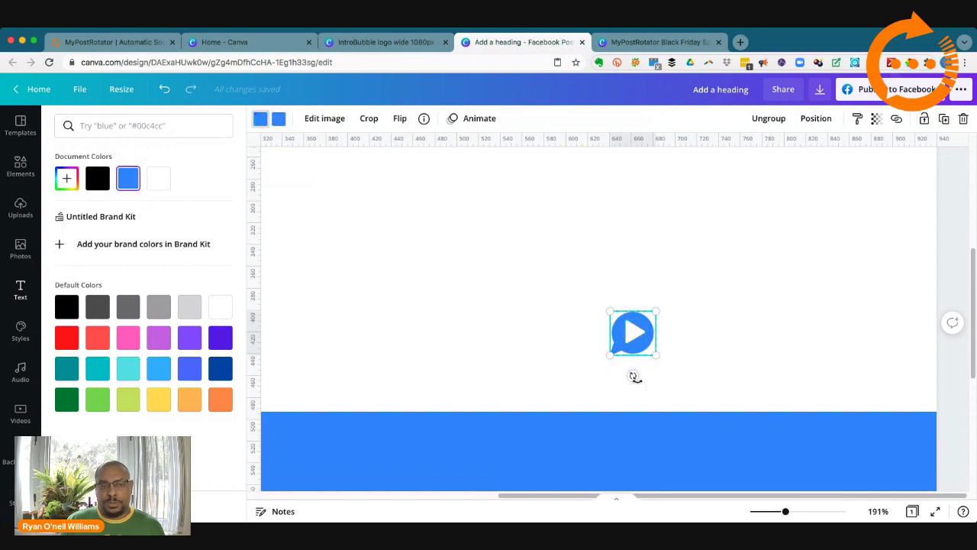
Step: Move the wordmark group down into the blue band, keeping its play bubble blue
{"action": "left_click_drag", "start_coordinate": [400, 317], "coordinate": [924, 394]}
{"action": "left_click_drag", "start_coordinate": [843, 367], "coordinate": [846, 475]}
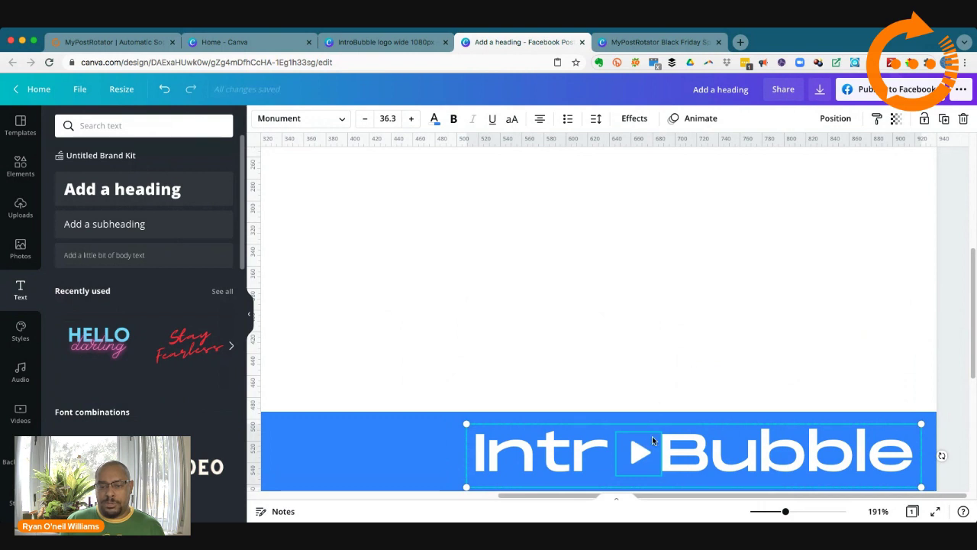
{"action": "left_click", "coordinate": [633, 383]}
{"action": "left_click", "coordinate": [639, 453]}
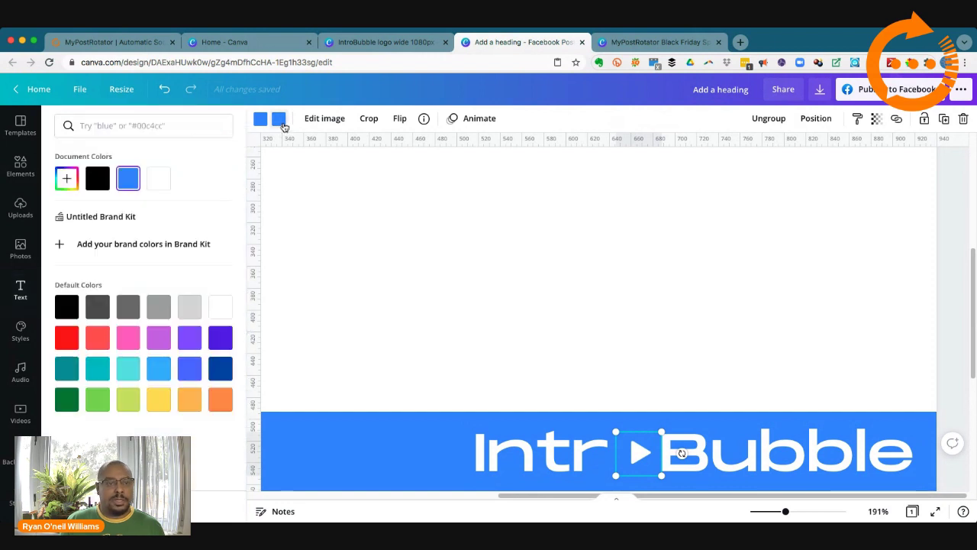
{"action": "left_click", "coordinate": [279, 118]}
{"action": "left_click", "coordinate": [161, 182]}
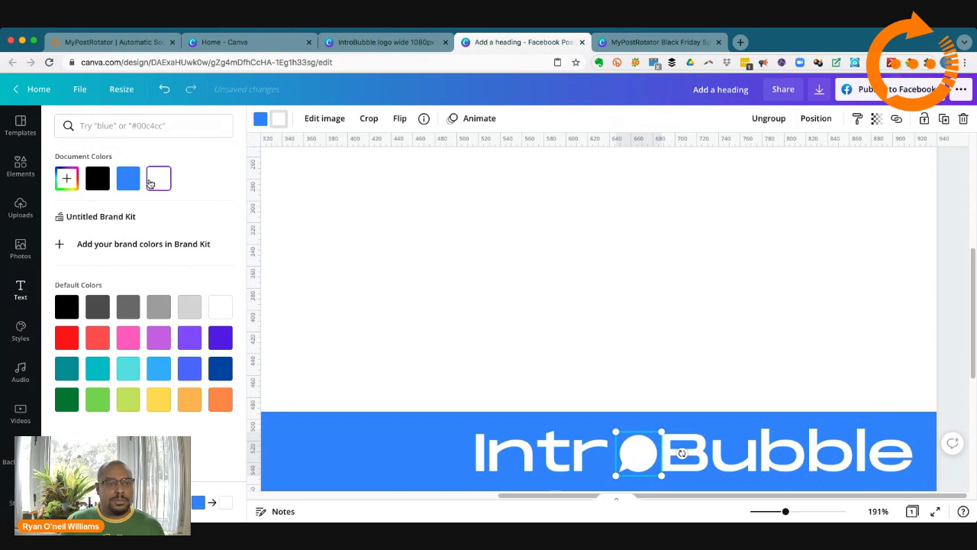
{"action": "left_click", "coordinate": [128, 180]}
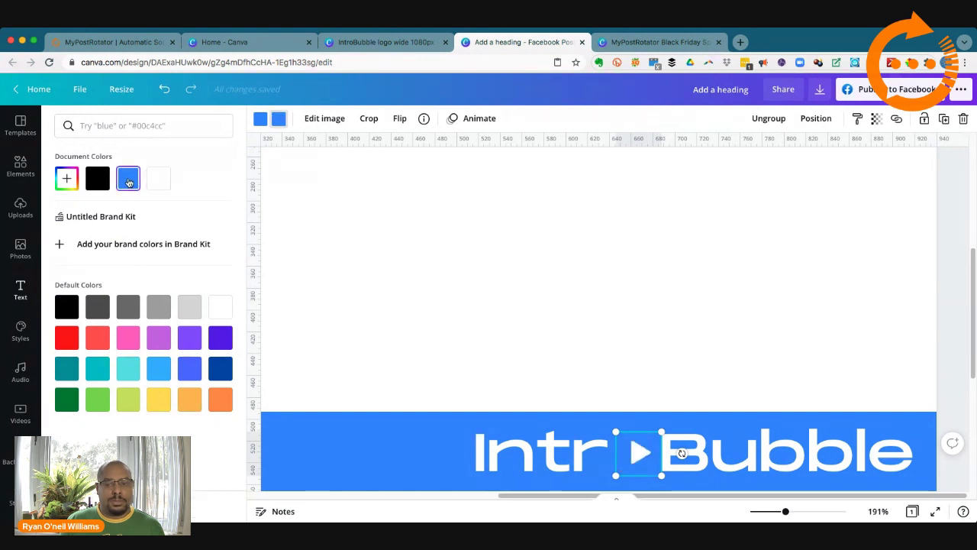
Step: Make the play icon in the blue-bar logo white
{"action": "left_click", "coordinate": [630, 440]}
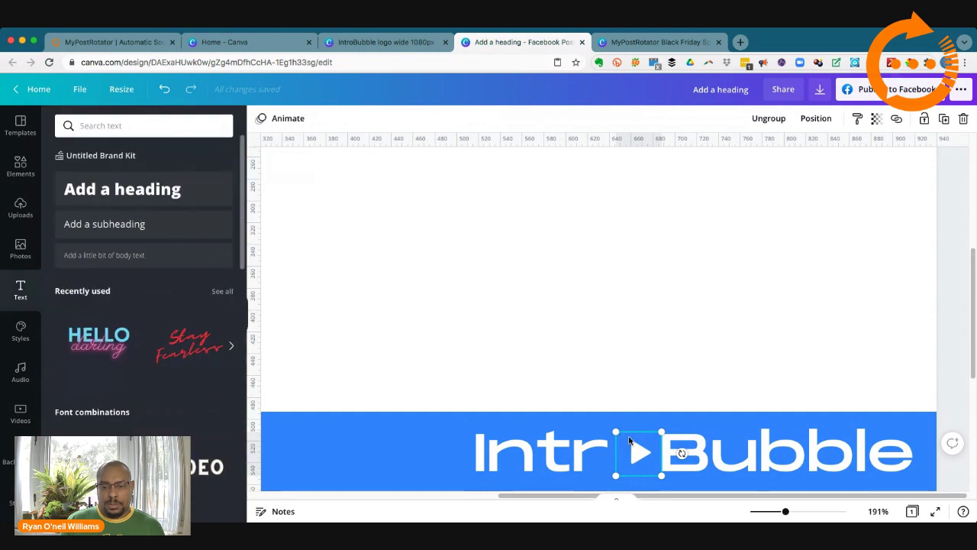
{"action": "left_click", "coordinate": [648, 440]}
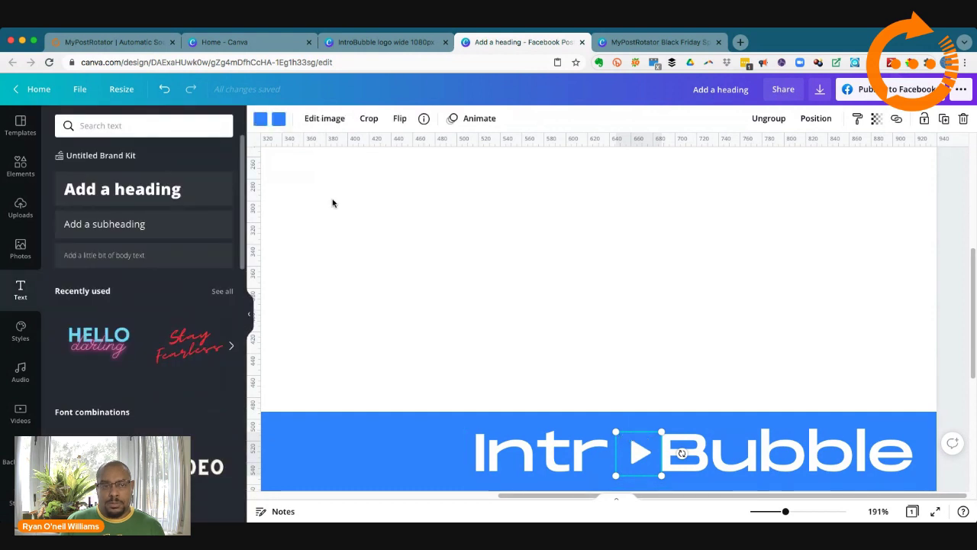
{"action": "left_click", "coordinate": [260, 118]}
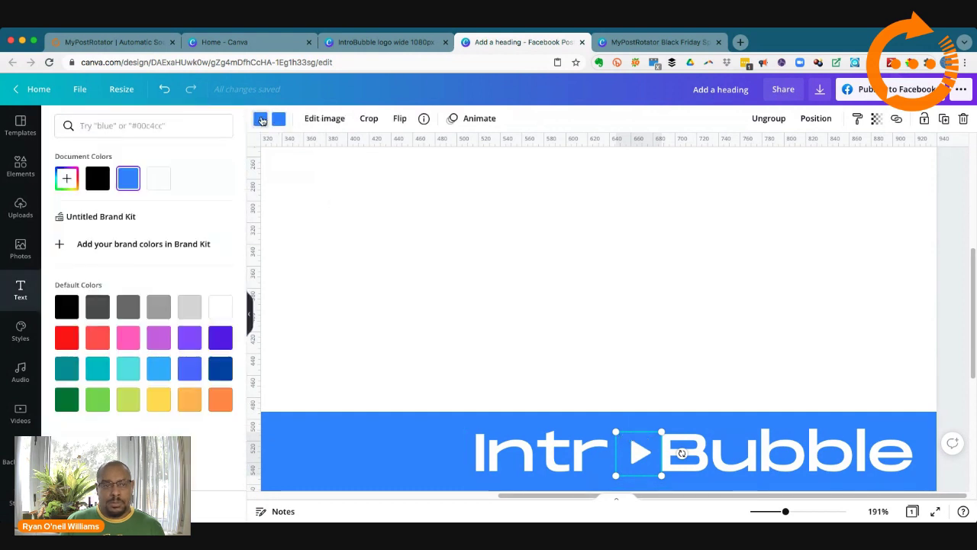
{"action": "left_click", "coordinate": [162, 182]}
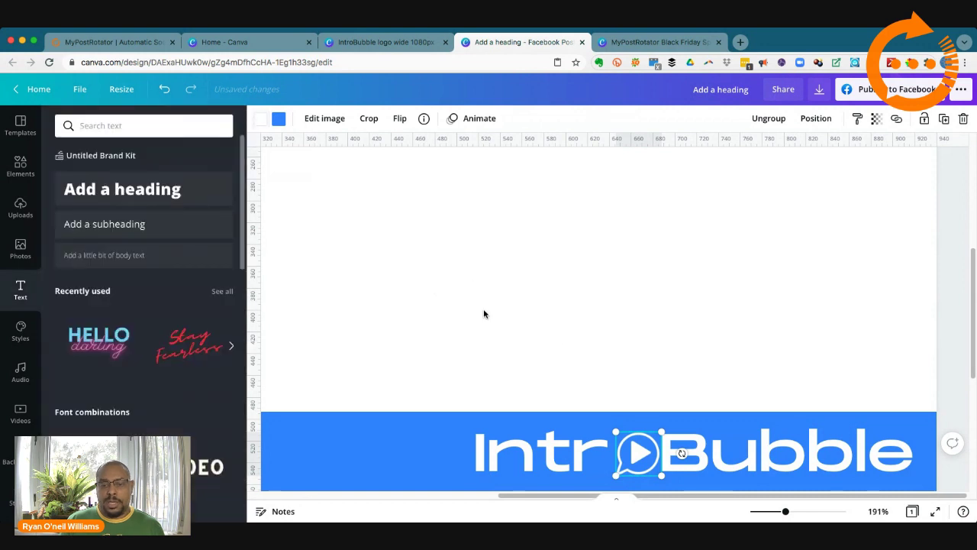
{"action": "left_click", "coordinate": [528, 309]}
{"action": "scroll", "coordinate": [532, 316], "scroll_direction": "down", "scroll_amount": 5}
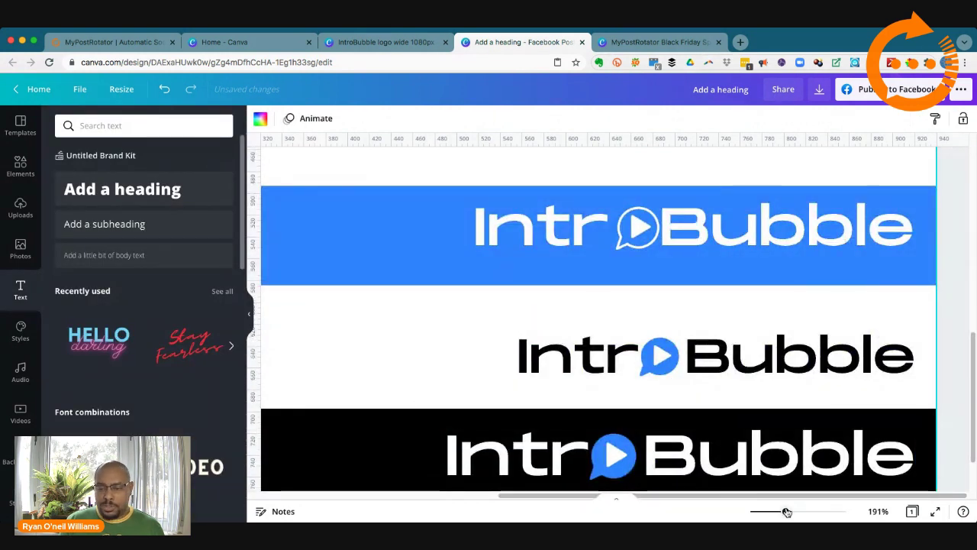
Step: Zoom out and enlarge the middle black IntroBubble logo from 32.8 to 37
{"action": "left_click_drag", "start_coordinate": [787, 512], "coordinate": [770, 512]}
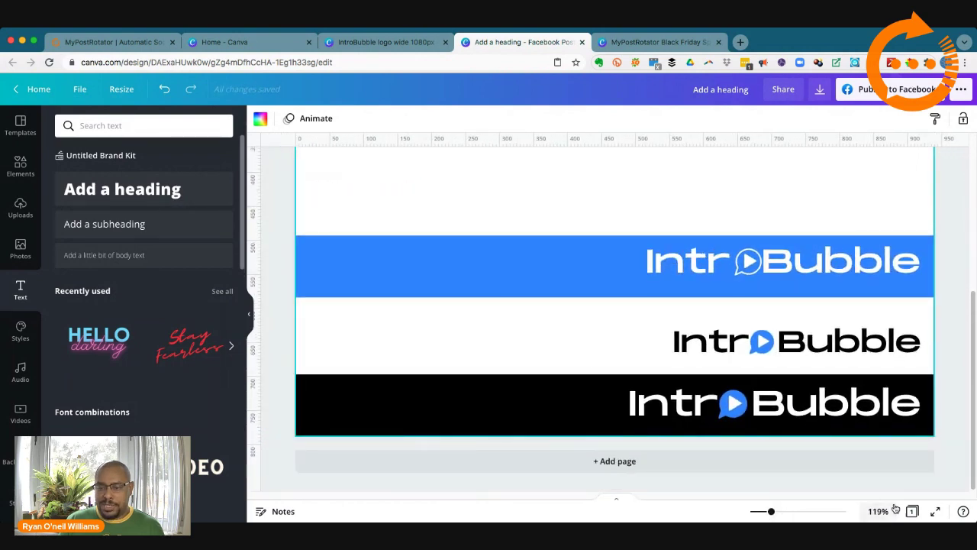
{"action": "left_click_drag", "start_coordinate": [771, 513], "coordinate": [758, 512]}
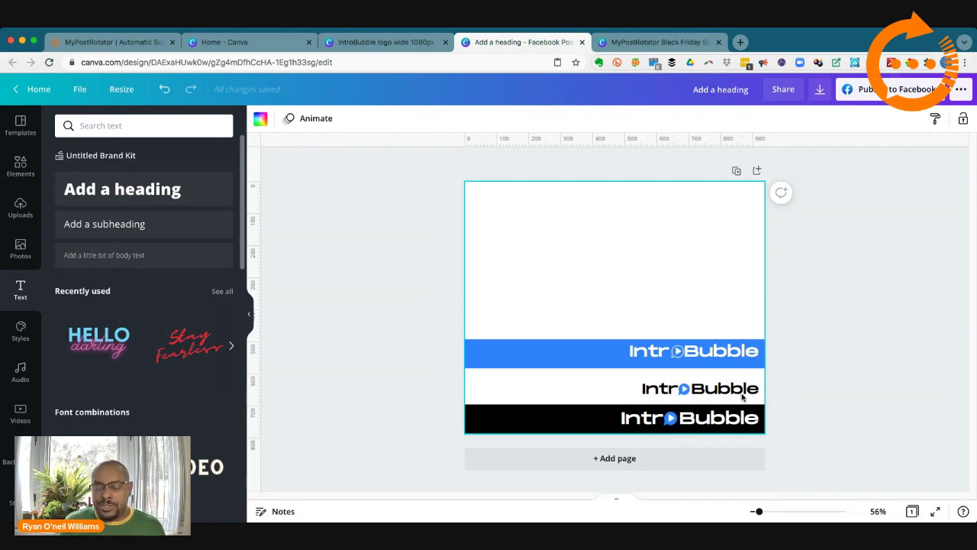
{"action": "left_click", "coordinate": [651, 392]}
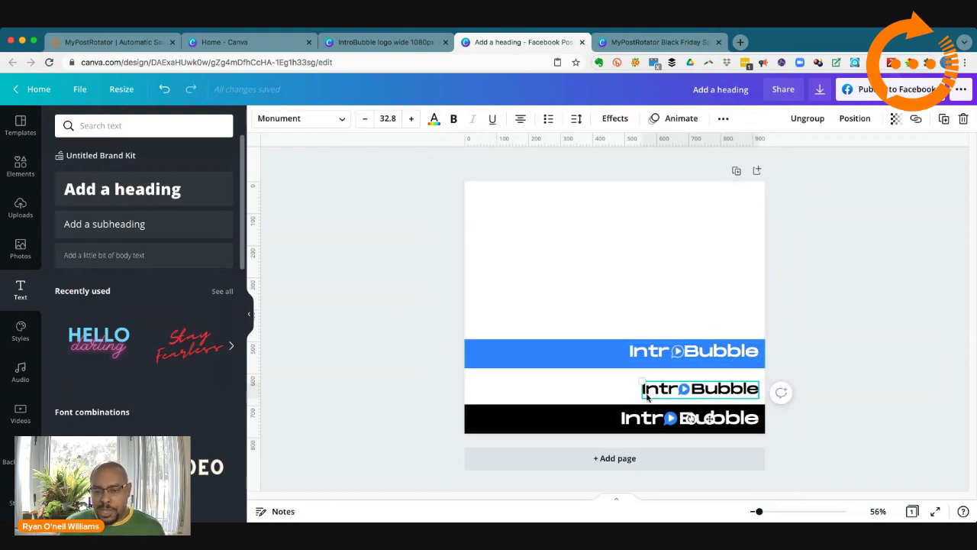
{"action": "left_click_drag", "start_coordinate": [635, 377], "coordinate": [628, 375]}
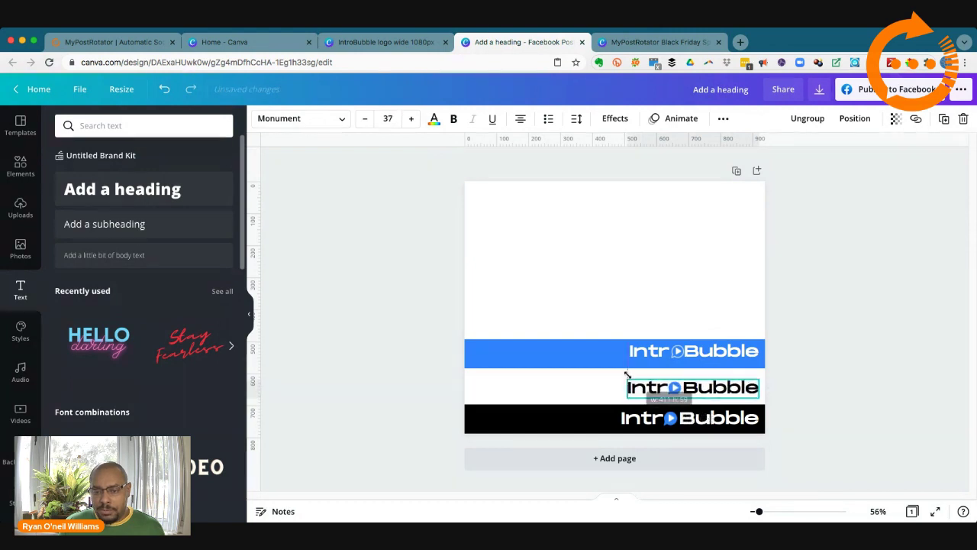
{"action": "left_click", "coordinate": [830, 417]}
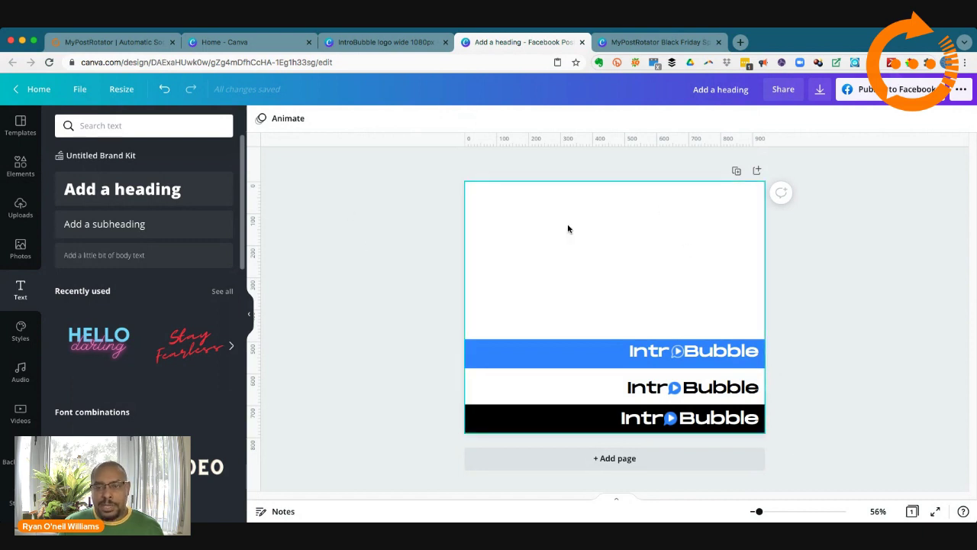
Step: Duplicate the first page and delete the blue bar and upper IntroBubble text from the copy
{"action": "left_click", "coordinate": [738, 172]}
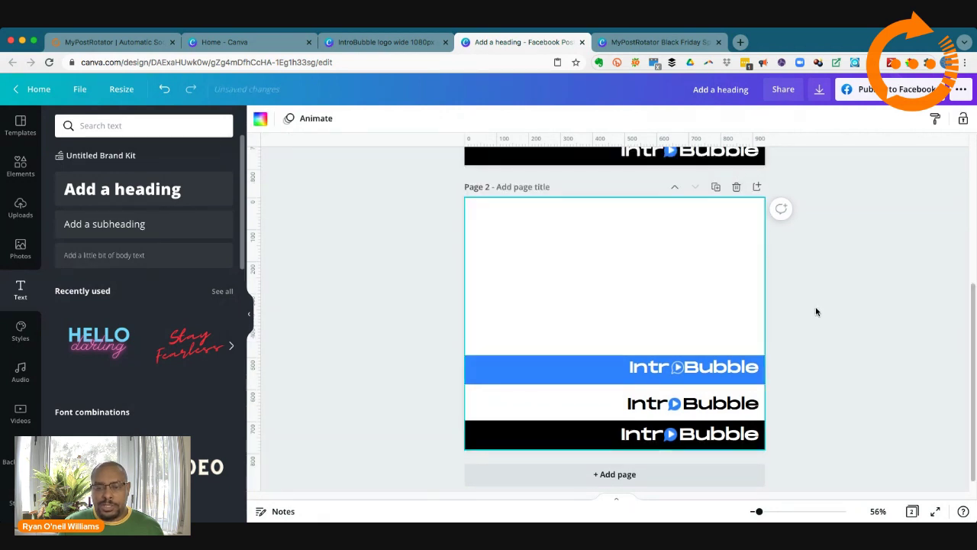
{"action": "scroll", "coordinate": [816, 306], "scroll_direction": "up", "scroll_amount": 3}
{"action": "scroll", "coordinate": [815, 309], "scroll_direction": "up", "scroll_amount": 1}
{"action": "scroll", "coordinate": [814, 308], "scroll_direction": "down", "scroll_amount": 4}
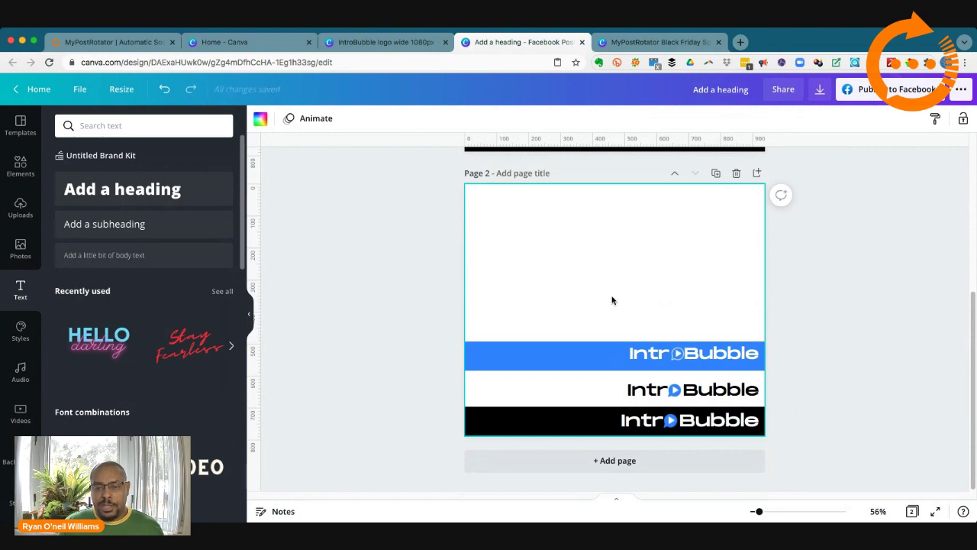
{"action": "left_click_drag", "start_coordinate": [579, 312], "coordinate": [778, 369]}
{"action": "key", "text": "Delete"}
{"action": "left_click_drag", "start_coordinate": [589, 329], "coordinate": [807, 406]}
{"action": "key", "text": "Delete"}
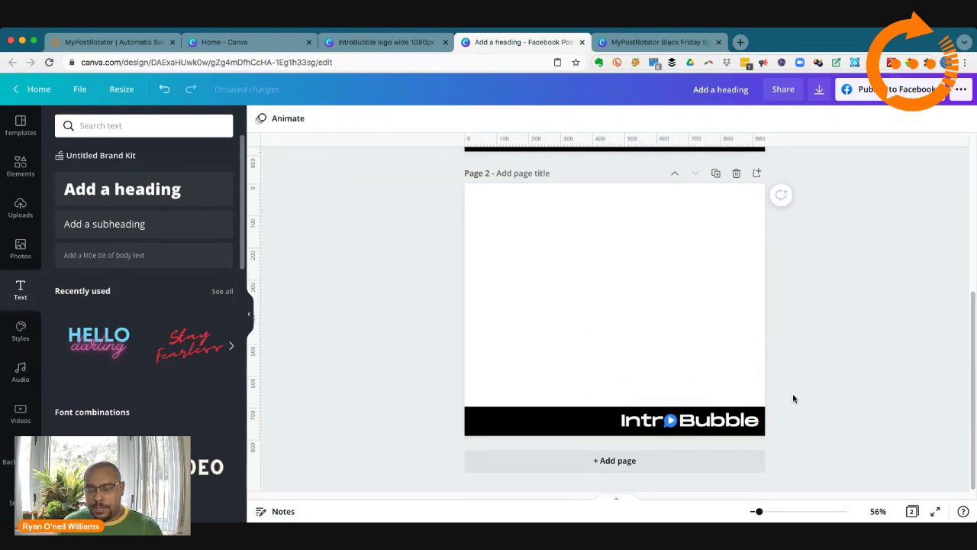
{"action": "scroll", "coordinate": [793, 395], "scroll_direction": "up", "scroll_amount": 2}
{"action": "scroll", "coordinate": [792, 398], "scroll_direction": "down", "scroll_amount": 2}
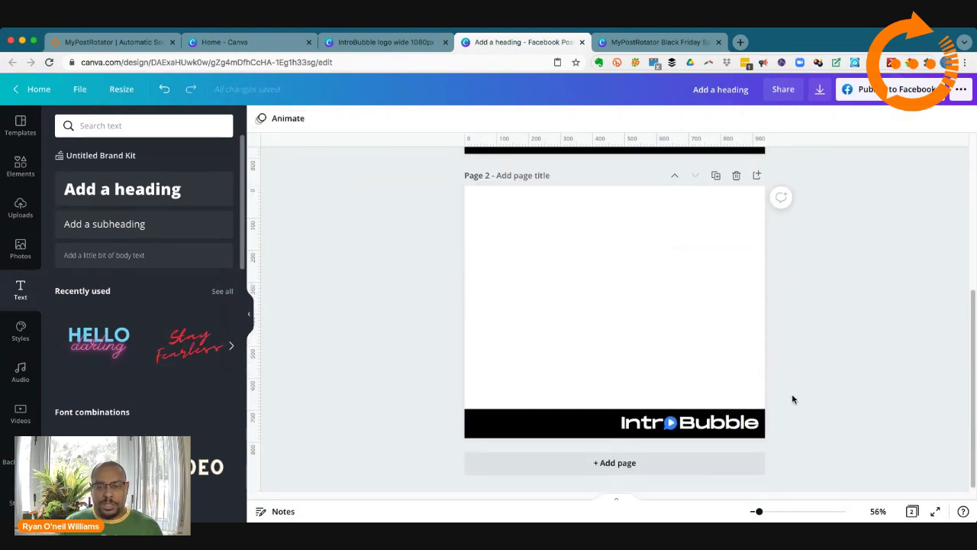
{"action": "scroll", "coordinate": [794, 399], "scroll_direction": "up", "scroll_amount": 5}
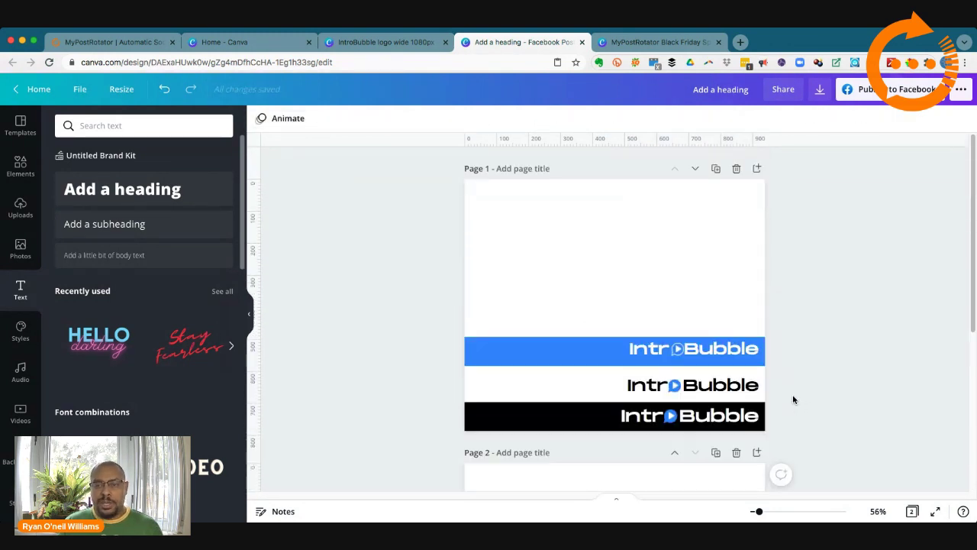
Step: Duplicate page 1 again, delete its two lower bars and move the blue bar to the bottom
{"action": "left_click", "coordinate": [715, 168]}
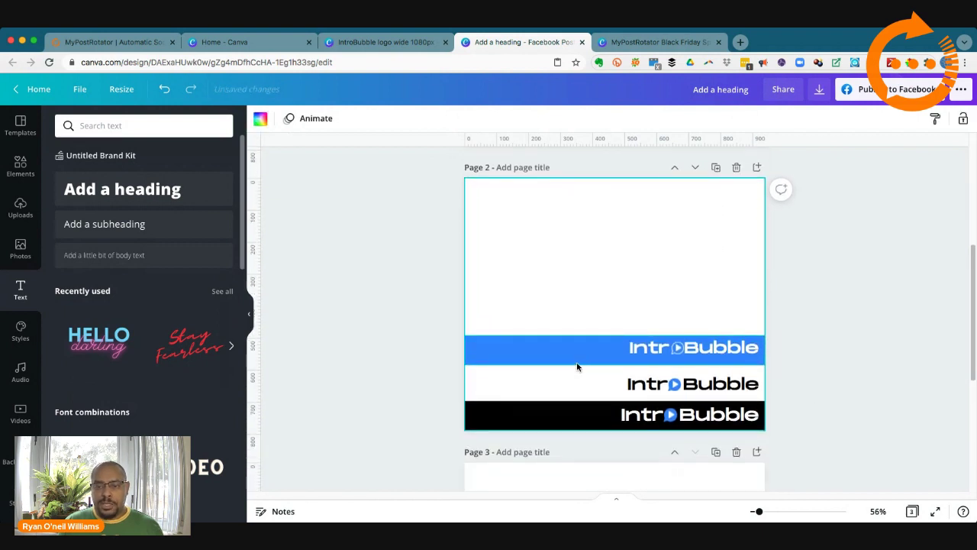
{"action": "left_click_drag", "start_coordinate": [434, 383], "coordinate": [808, 422]}
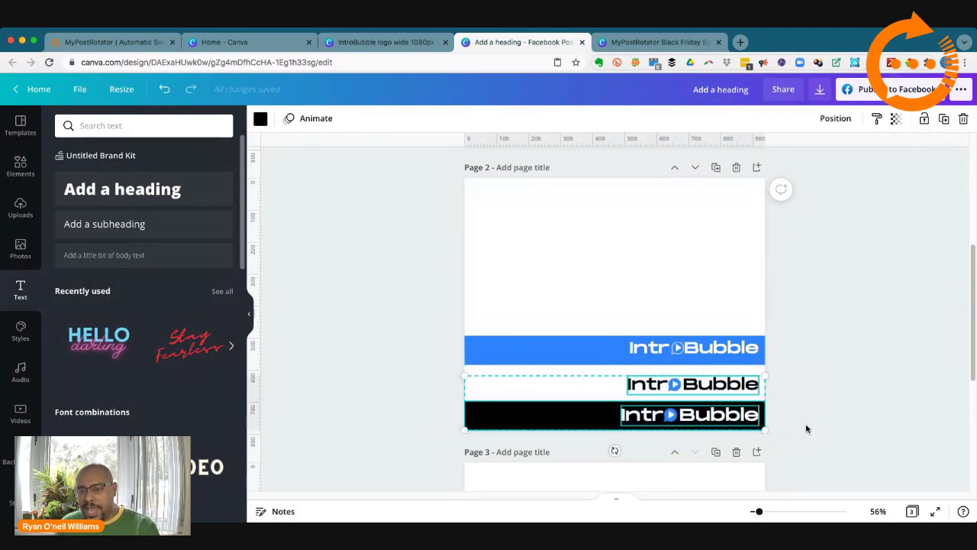
{"action": "key", "text": "Delete"}
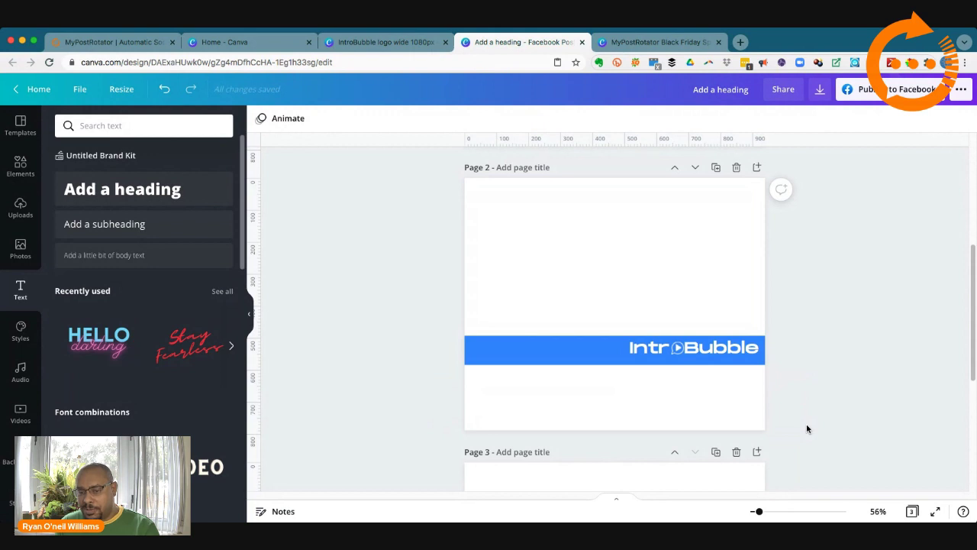
{"action": "left_click_drag", "start_coordinate": [623, 298], "coordinate": [713, 415]}
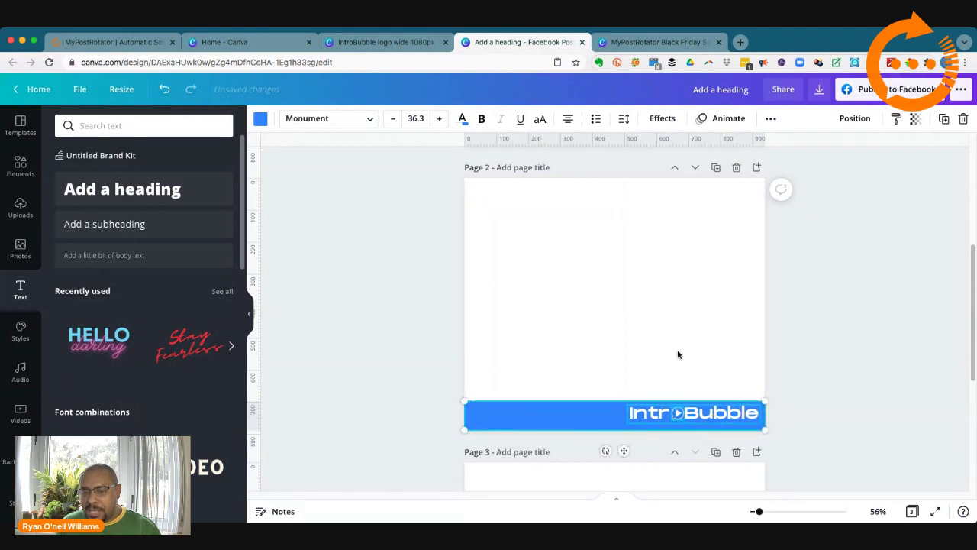
{"action": "left_click", "coordinate": [679, 353]}
{"action": "left_click", "coordinate": [692, 413]}
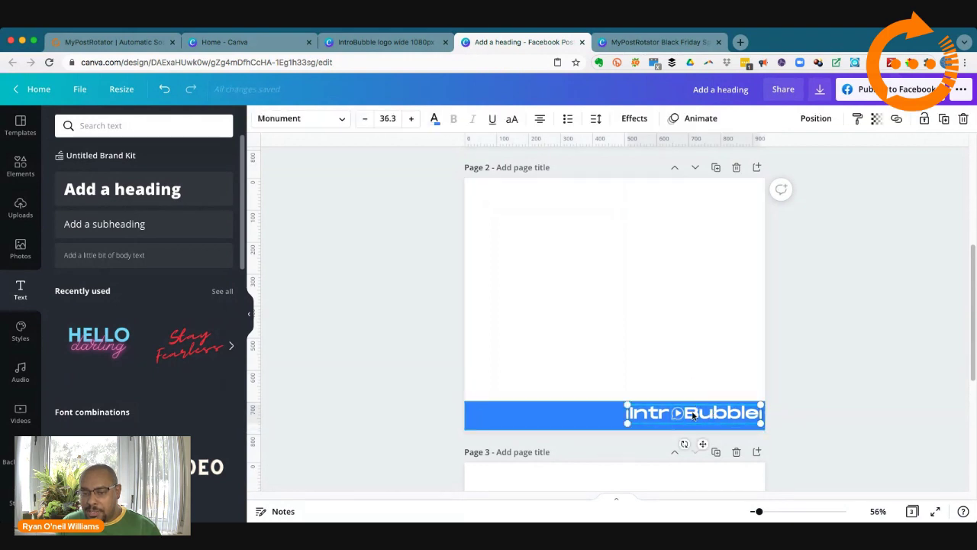
{"action": "left_click", "coordinate": [814, 407]}
{"action": "scroll", "coordinate": [835, 404], "scroll_direction": "down", "scroll_amount": 5}
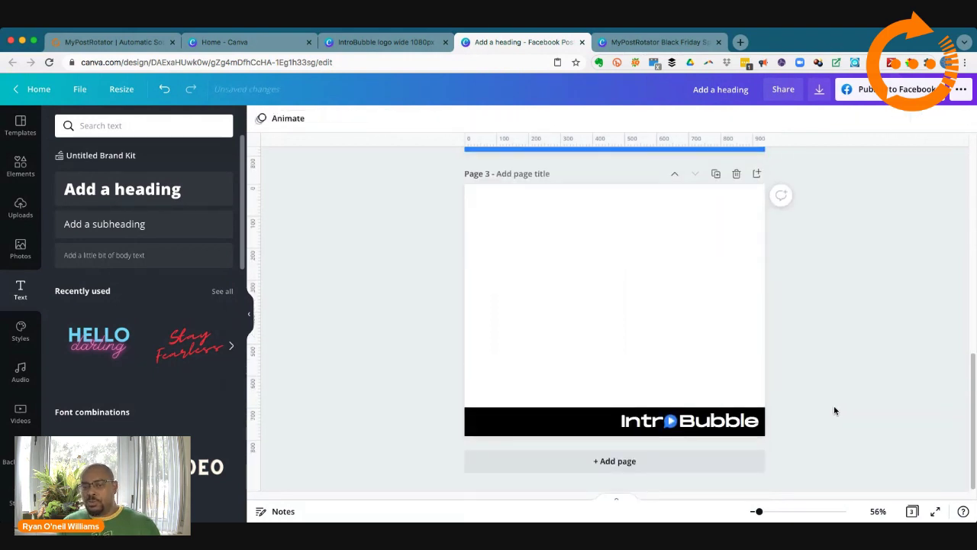
{"action": "scroll", "coordinate": [834, 405], "scroll_direction": "up", "scroll_amount": 4}
{"action": "scroll", "coordinate": [834, 406], "scroll_direction": "up", "scroll_amount": 4}
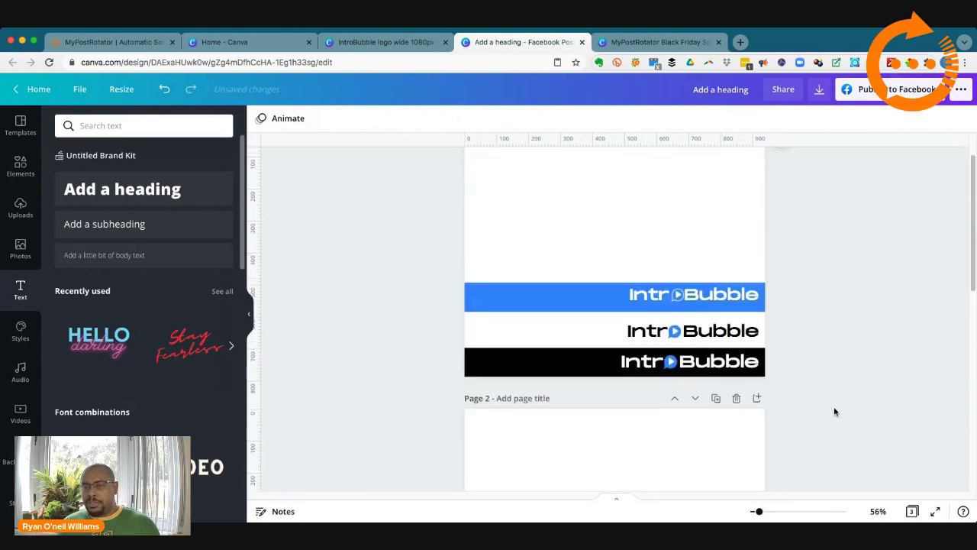
{"action": "scroll", "coordinate": [821, 371], "scroll_direction": "up", "scroll_amount": 1}
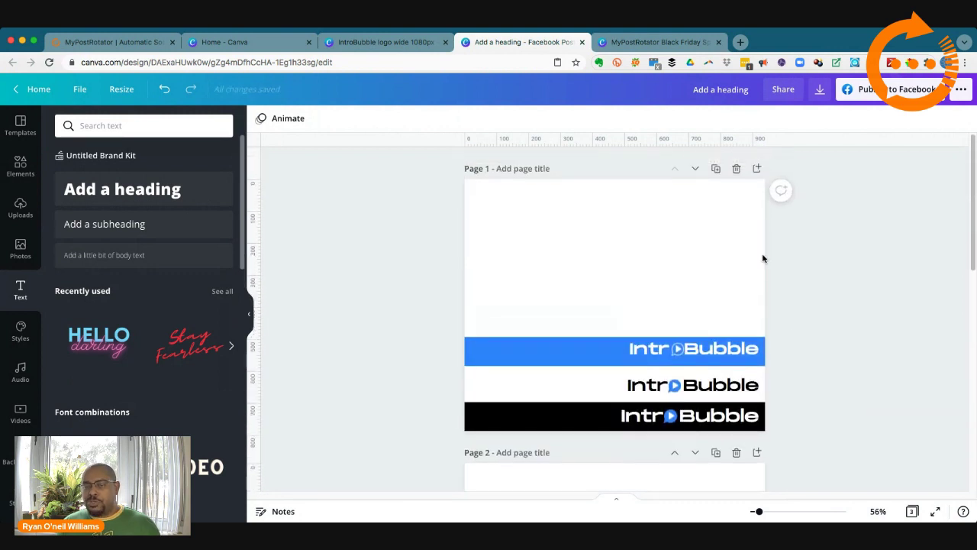
Step: Duplicate page 1 once more and delete the blue IntroBubble bar from the copy
{"action": "left_click", "coordinate": [716, 168]}
{"action": "scroll", "coordinate": [859, 331], "scroll_direction": "down", "scroll_amount": 5}
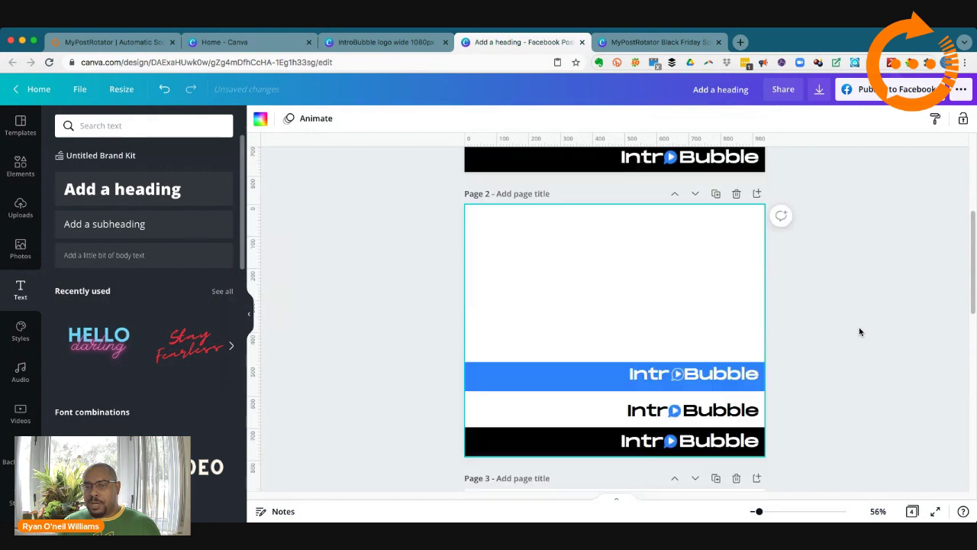
{"action": "scroll", "coordinate": [859, 331], "scroll_direction": "down", "scroll_amount": 2}
{"action": "scroll", "coordinate": [859, 332], "scroll_direction": "up", "scroll_amount": 6}
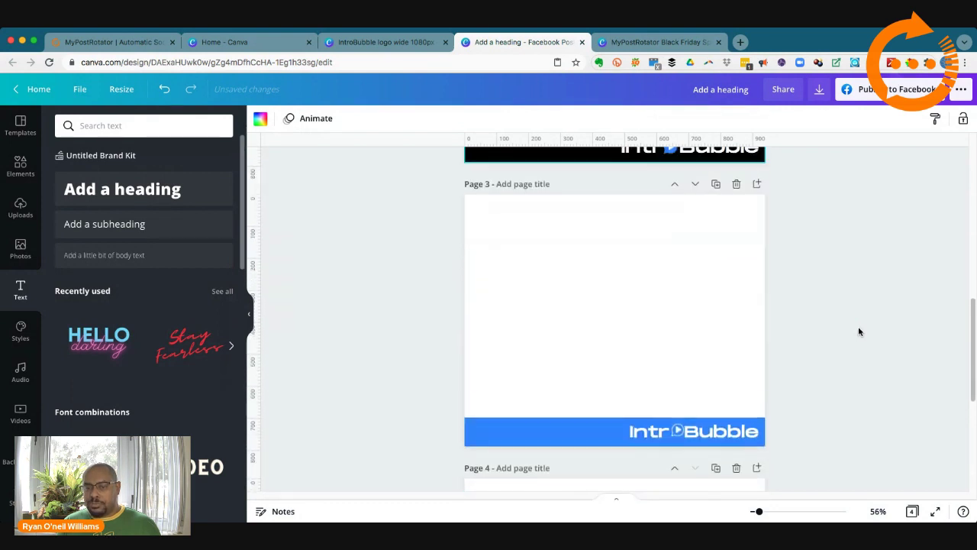
{"action": "scroll", "coordinate": [858, 331], "scroll_direction": "down", "scroll_amount": 4}
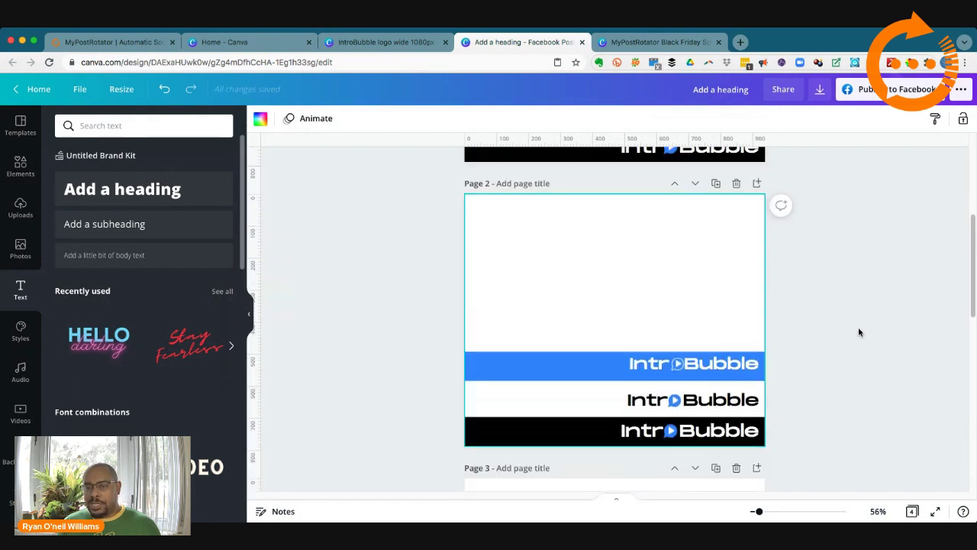
{"action": "left_click_drag", "start_coordinate": [439, 278], "coordinate": [814, 348]}
{"action": "key", "text": "Delete"}
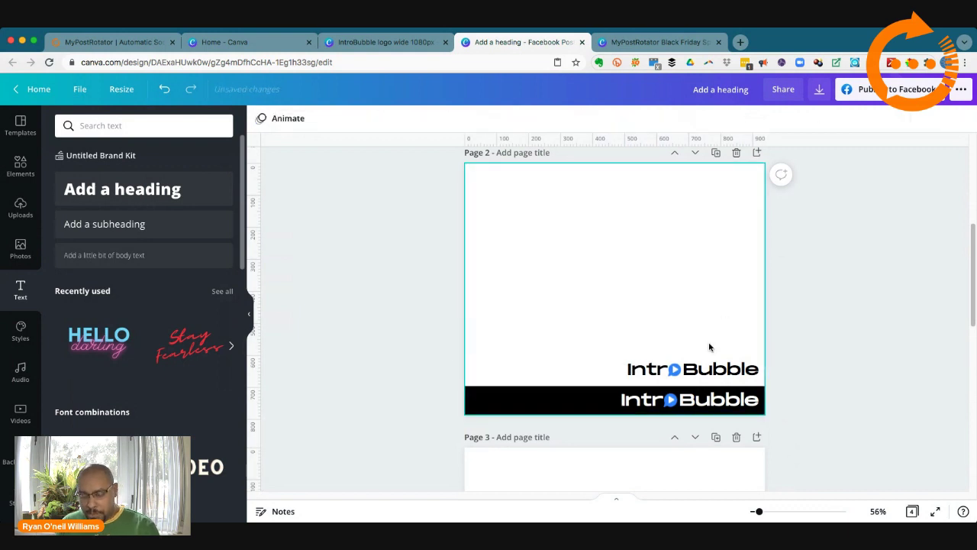
Step: Delete the white IntroBubble text from the black bar and recolour the bar white
{"action": "left_click", "coordinate": [517, 403]}
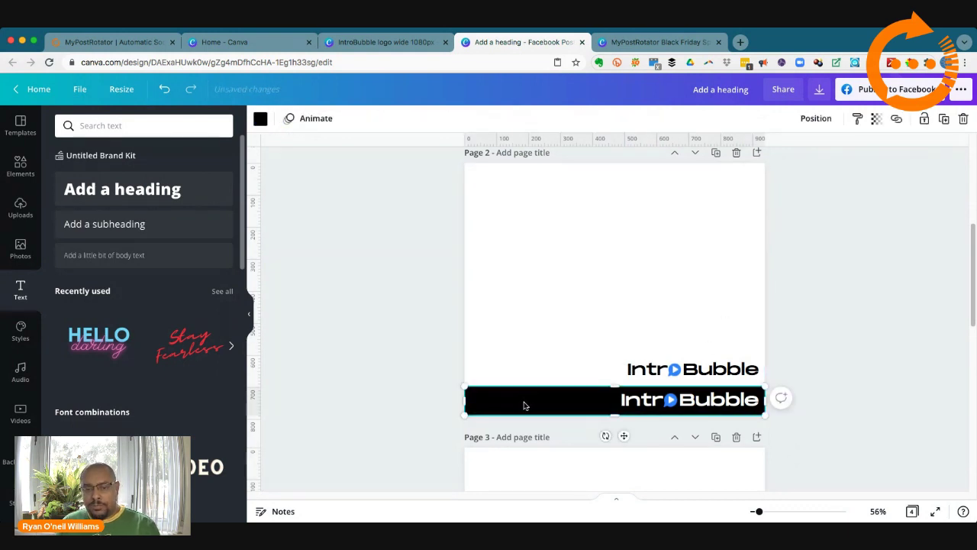
{"action": "left_click", "coordinate": [632, 402]}
{"action": "key", "text": "Delete"}
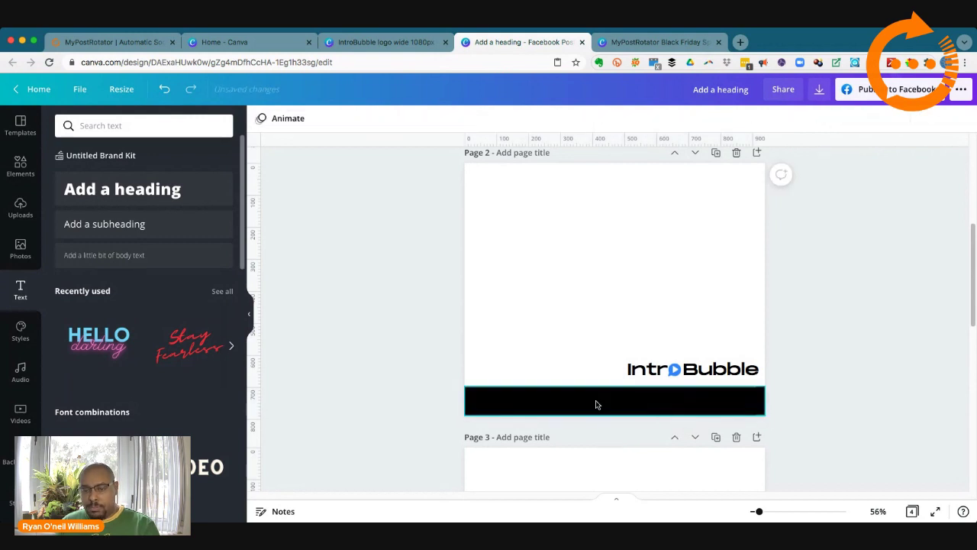
{"action": "left_click", "coordinate": [260, 119]}
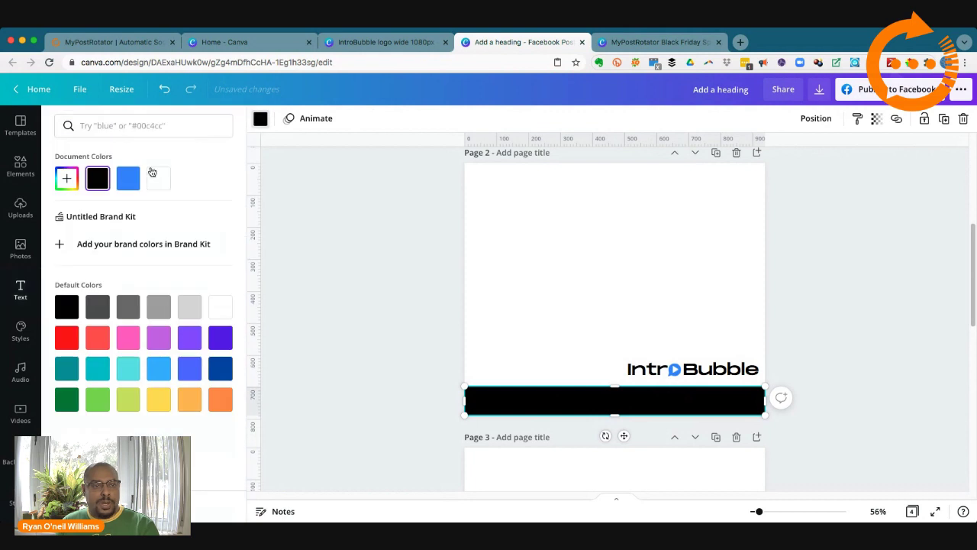
{"action": "left_click", "coordinate": [159, 178]}
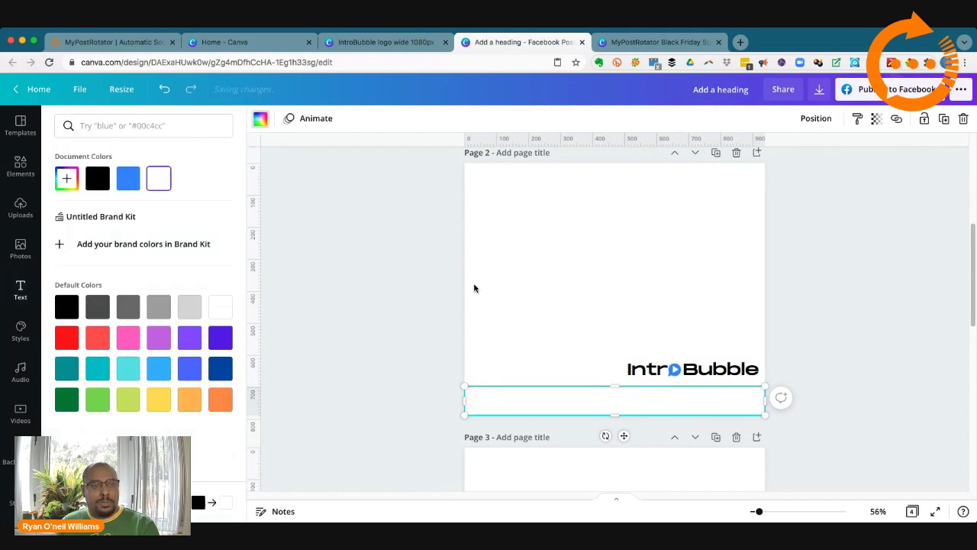
Step: Move the black IntroBubble logo into the bottom strip and stretch the white strip to the page top
{"action": "left_click", "coordinate": [645, 372]}
{"action": "left_click_drag", "start_coordinate": [645, 372], "coordinate": [646, 400]}
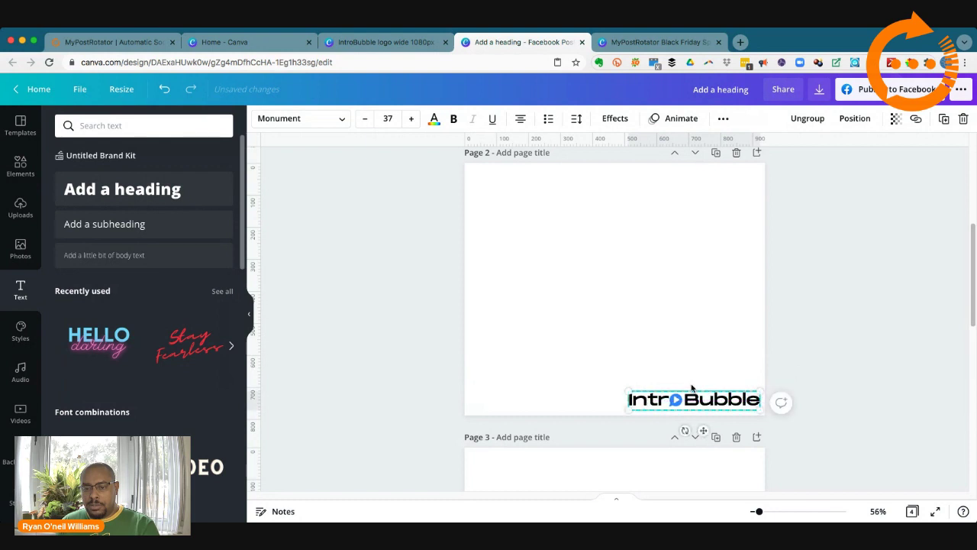
{"action": "left_click", "coordinate": [870, 377]}
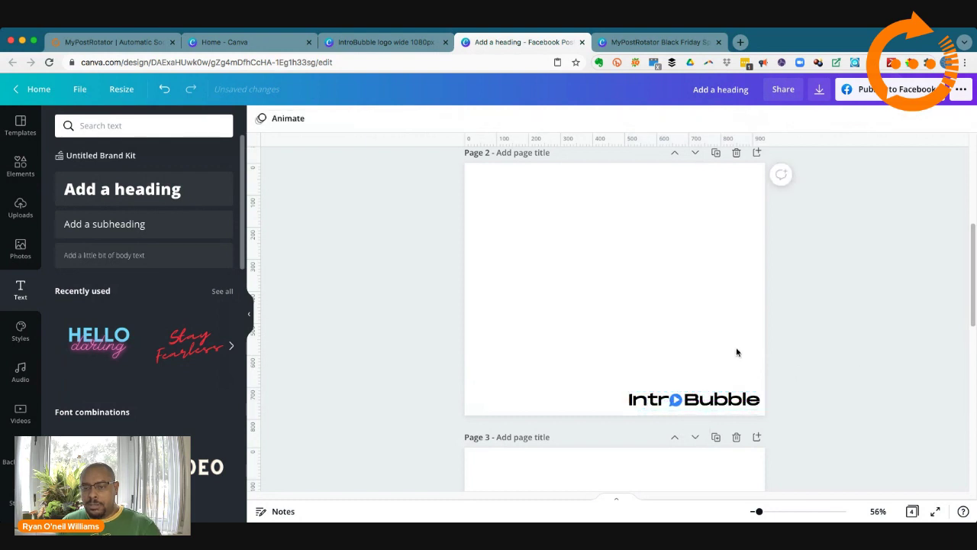
{"action": "left_click", "coordinate": [569, 401]}
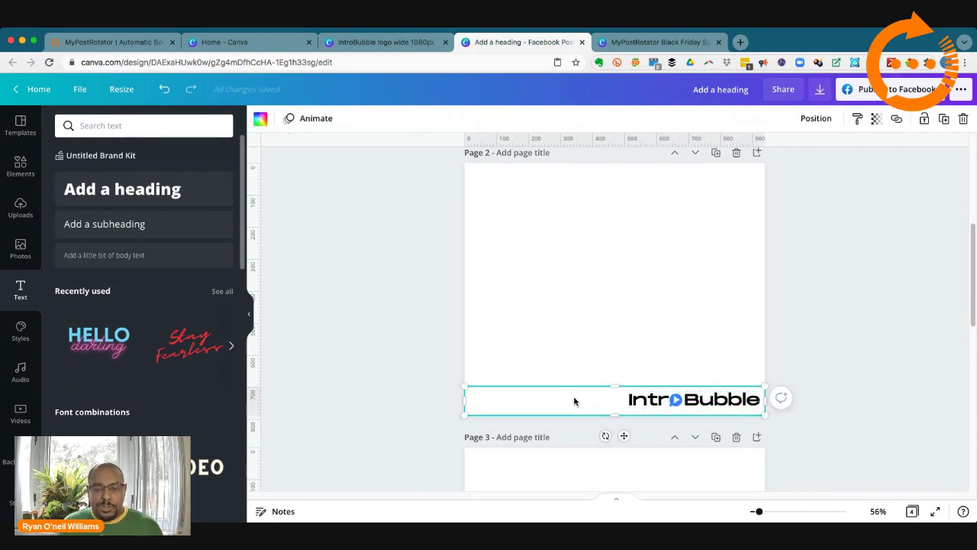
{"action": "left_click_drag", "start_coordinate": [591, 365], "coordinate": [565, 288]}
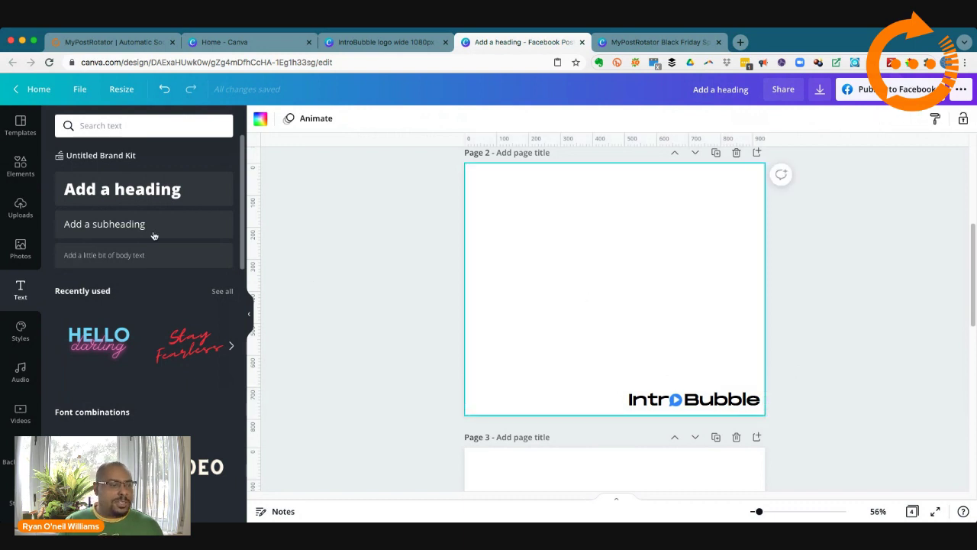
Step: Search stock photos for 'presentation', try the speaker-with-audience photo, then remove it
{"action": "left_click", "coordinate": [22, 247]}
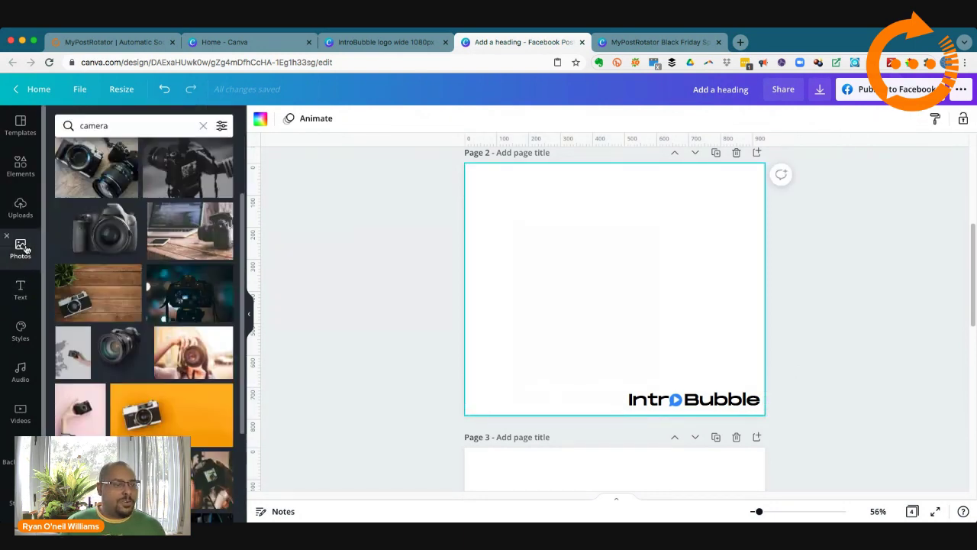
{"action": "left_click", "coordinate": [128, 127]}
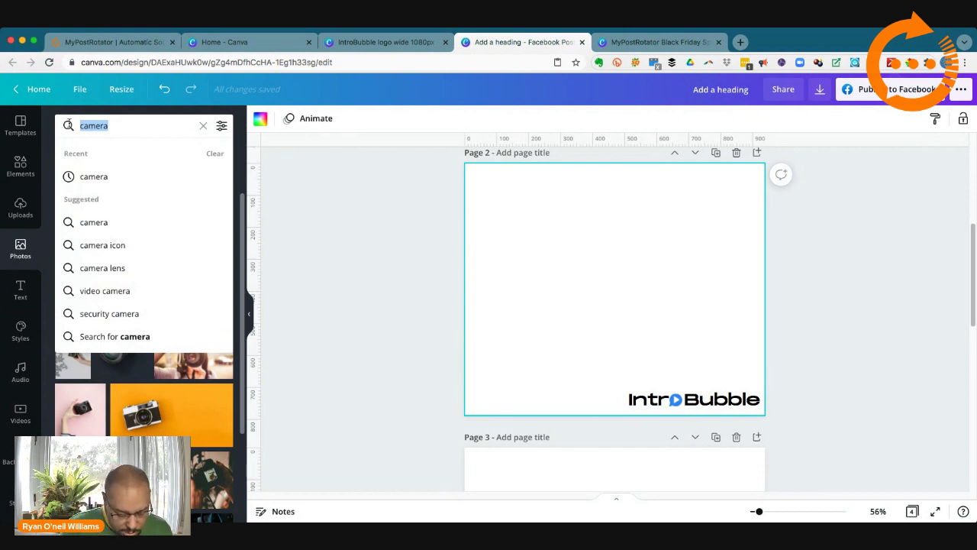
{"action": "type", "text": "present"}
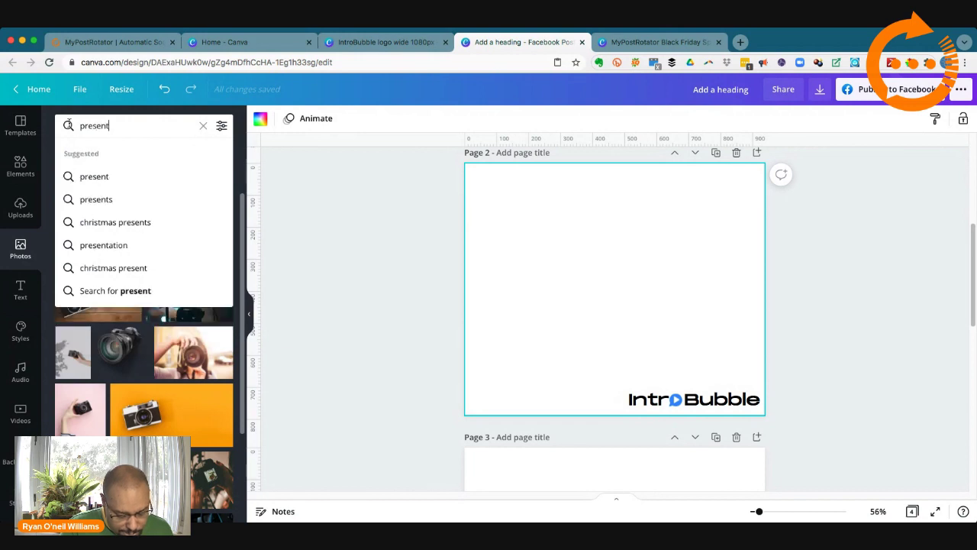
{"action": "type", "text": "ation"}
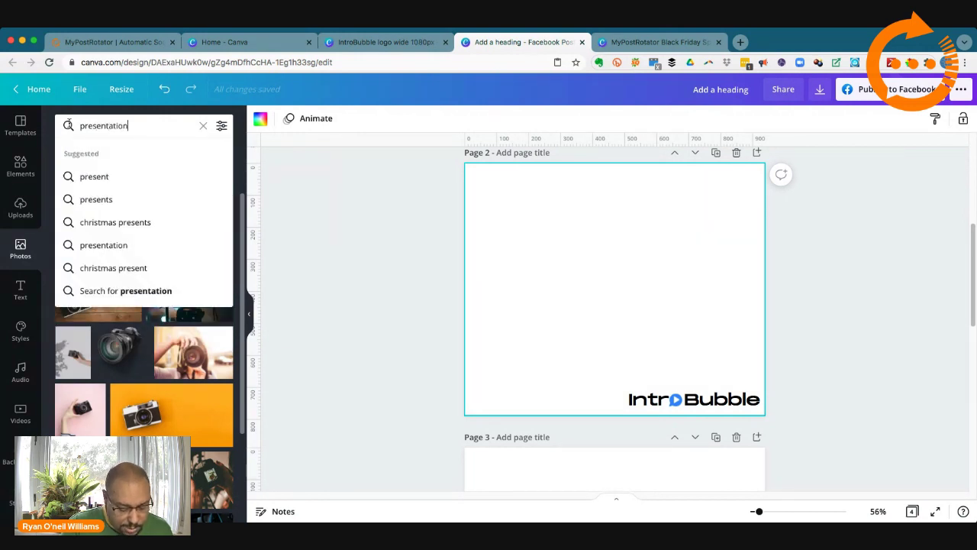
{"action": "key", "text": "Return"}
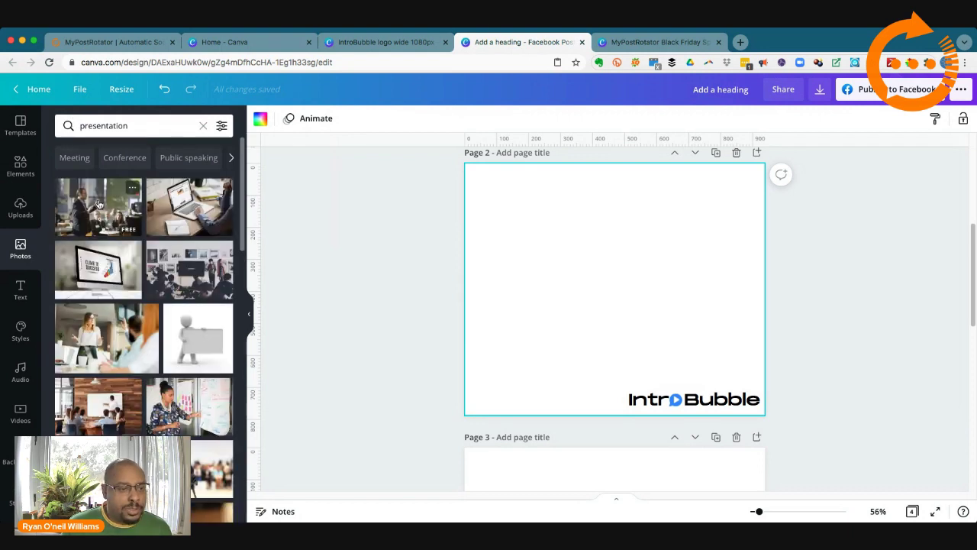
{"action": "left_click", "coordinate": [98, 203]}
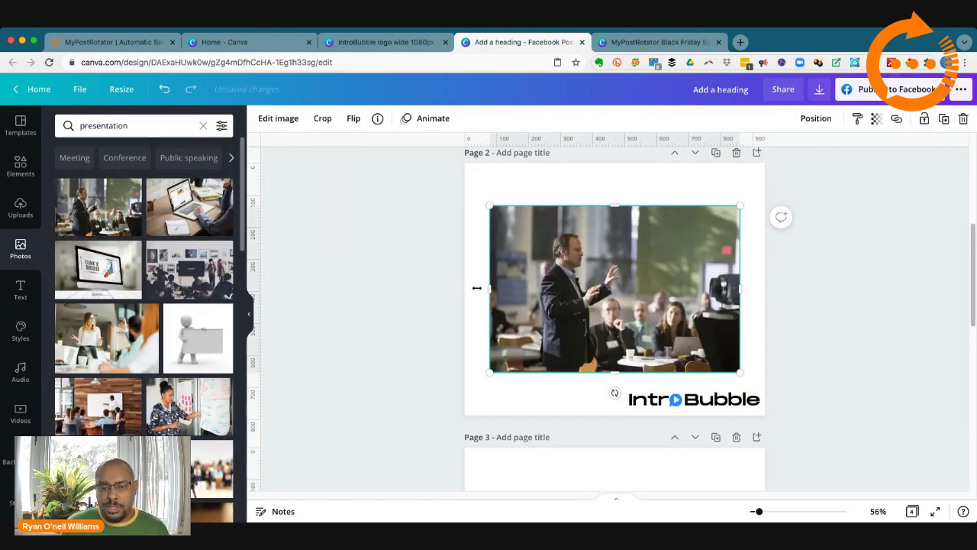
{"action": "left_click_drag", "start_coordinate": [476, 287], "coordinate": [463, 290]}
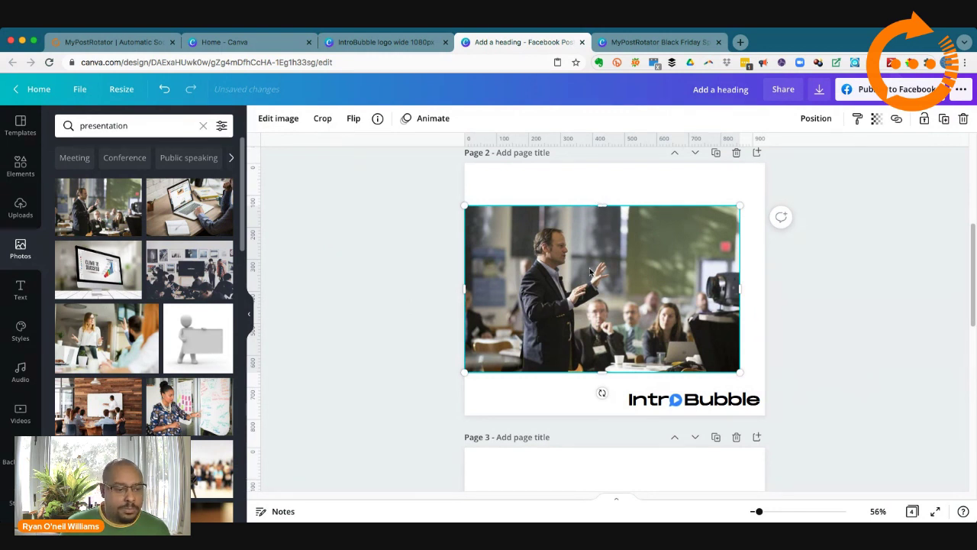
{"action": "key", "text": "Delete"}
Step: Add the whiteboard presenter photo and stretch it to the page's left, right and top edges
{"action": "left_click", "coordinate": [174, 407]}
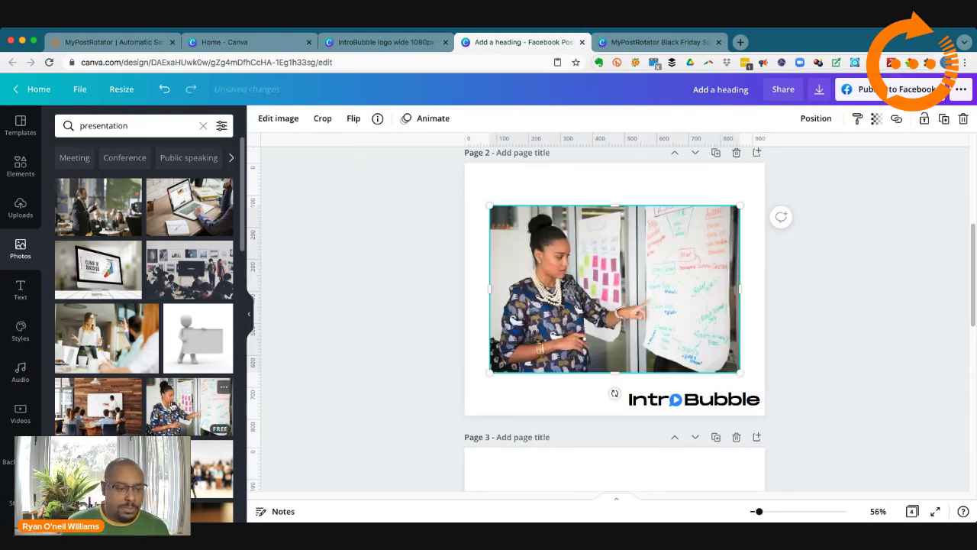
{"action": "left_click_drag", "start_coordinate": [489, 286], "coordinate": [465, 286]}
{"action": "left_click_drag", "start_coordinate": [609, 179], "coordinate": [608, 162]}
{"action": "left_click_drag", "start_coordinate": [752, 267], "coordinate": [766, 268]}
{"action": "left_click", "coordinate": [796, 298]}
{"action": "left_click", "coordinate": [644, 247]}
{"action": "mouse_move", "coordinate": [645, 247]}
{"action": "left_mouse_down"}
{"action": "mouse_move", "coordinate": [647, 271]}
{"action": "mouse_move", "coordinate": [647, 251]}
{"action": "left_mouse_up"}
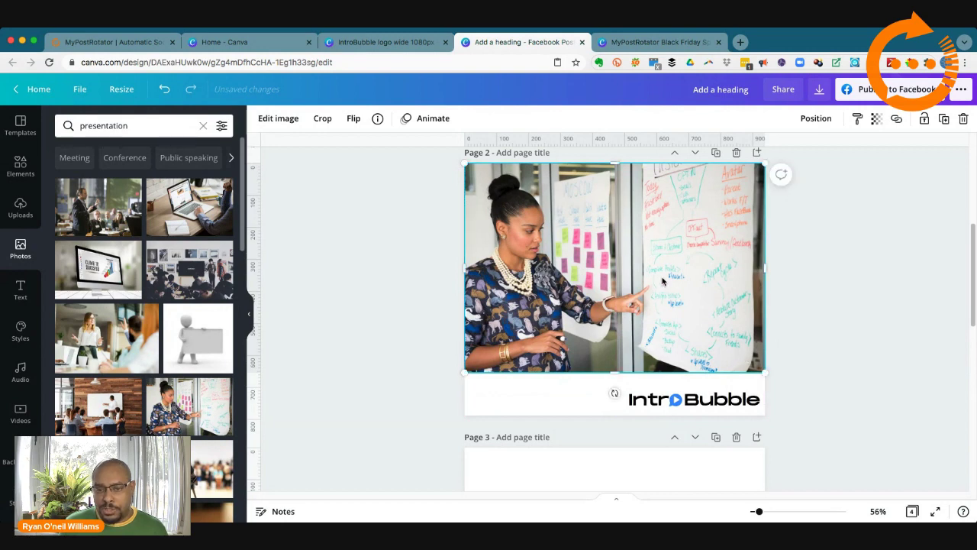
Step: Check the photo's alignment options and extend its bottom edge down to the logo strip
{"action": "right_click", "coordinate": [662, 281]}
{"action": "left_click", "coordinate": [817, 131]}
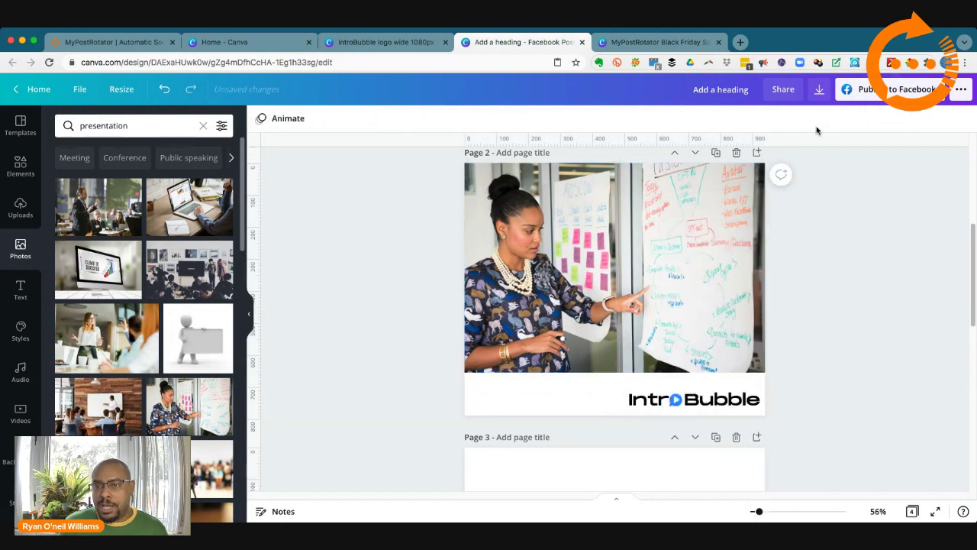
{"action": "left_click", "coordinate": [716, 244]}
{"action": "left_click", "coordinate": [814, 118]}
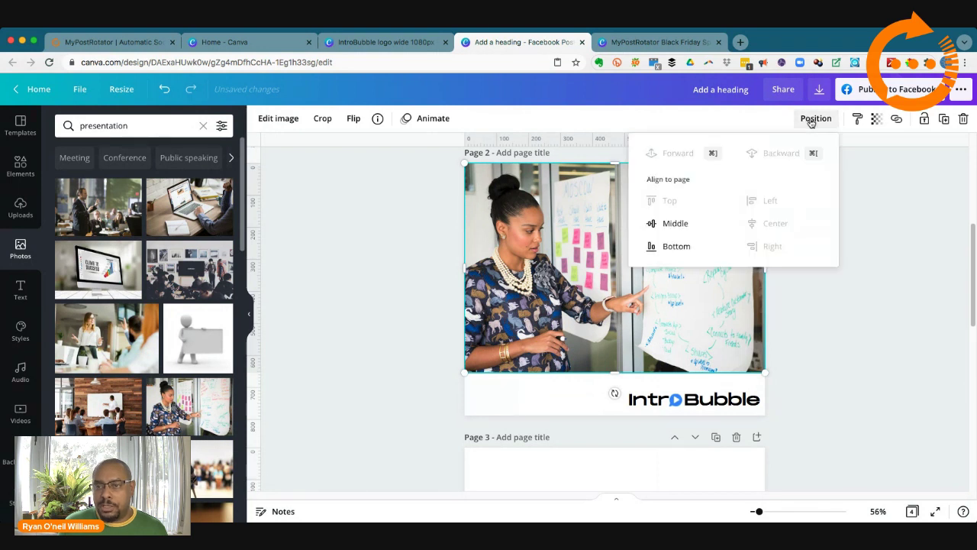
{"action": "left_click", "coordinate": [837, 197]}
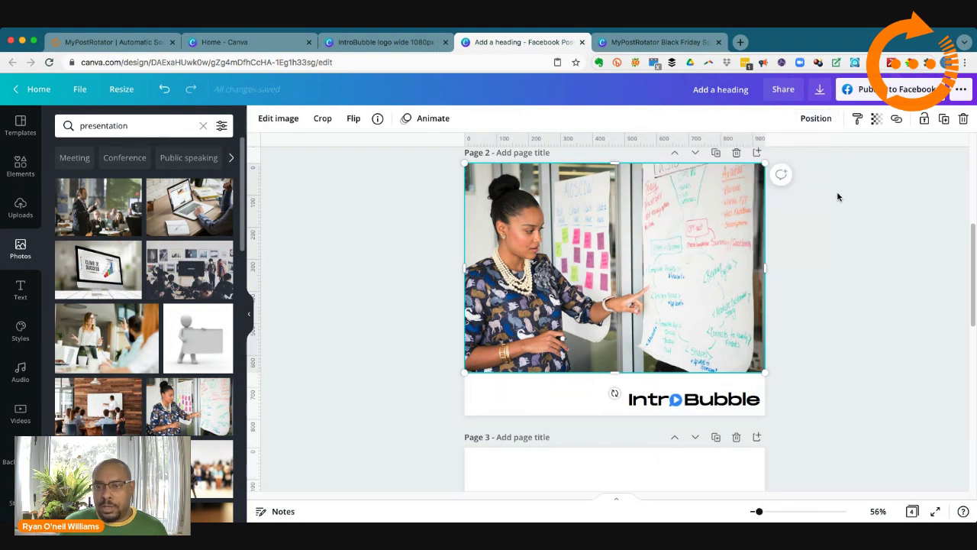
{"action": "left_click", "coordinate": [815, 120]}
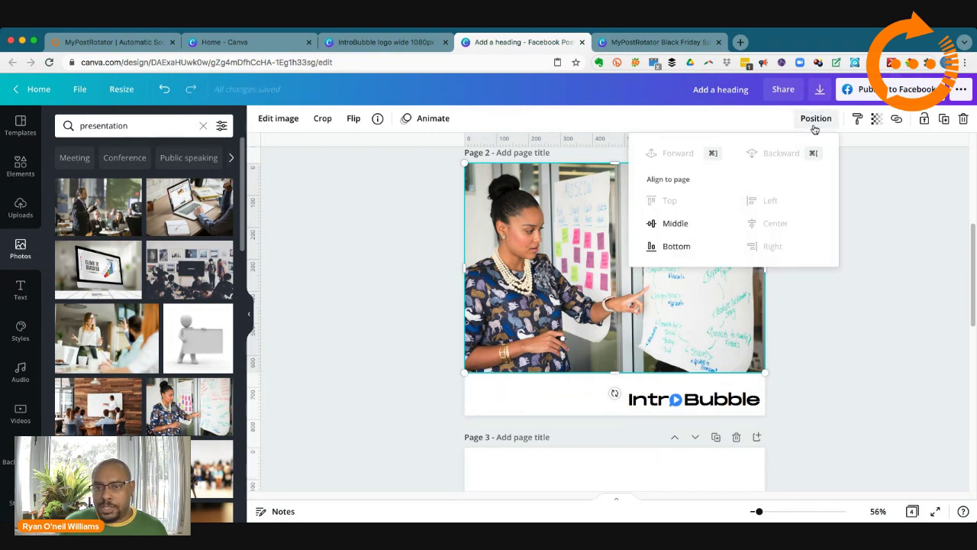
{"action": "left_click", "coordinate": [815, 123]}
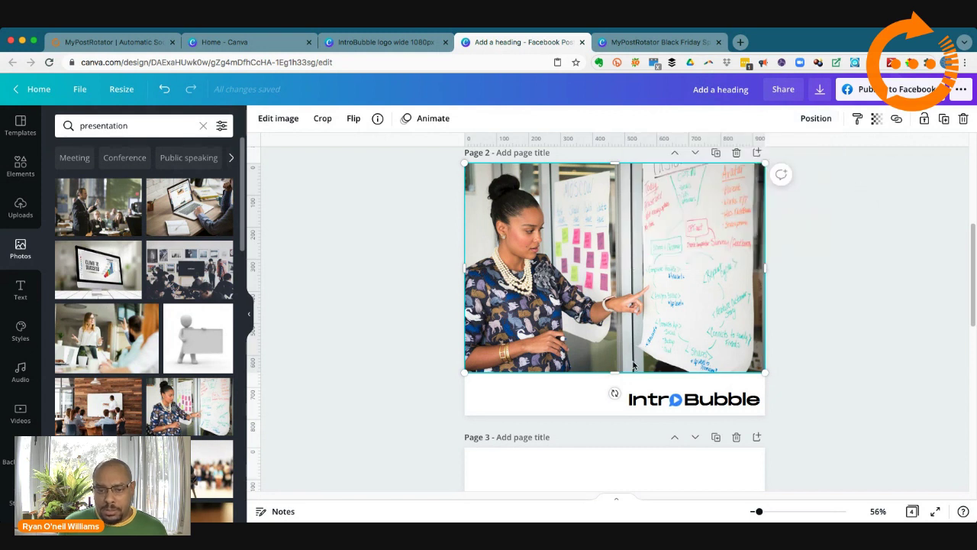
{"action": "left_click_drag", "start_coordinate": [614, 385], "coordinate": [613, 395]}
{"action": "left_click", "coordinate": [569, 406]}
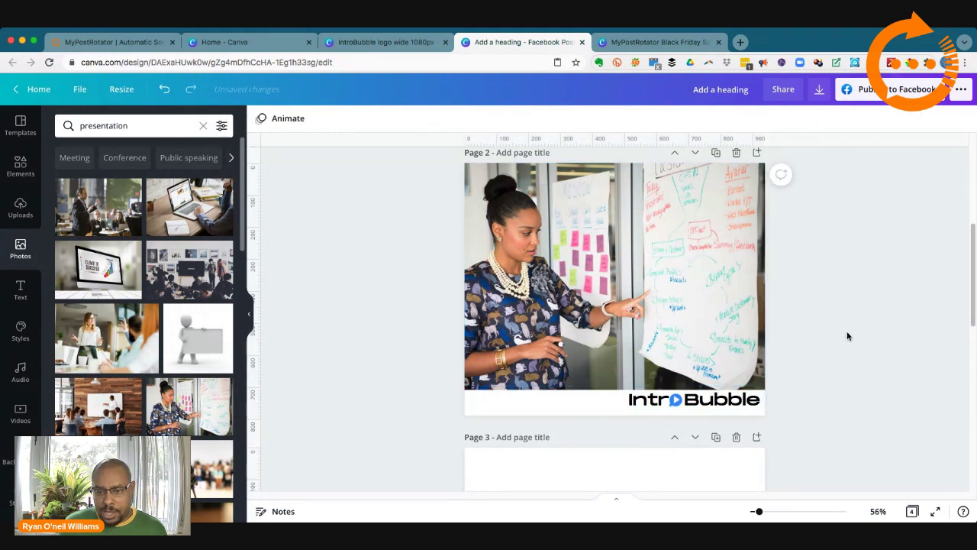
{"action": "scroll", "coordinate": [849, 342], "scroll_direction": "up", "scroll_amount": 1}
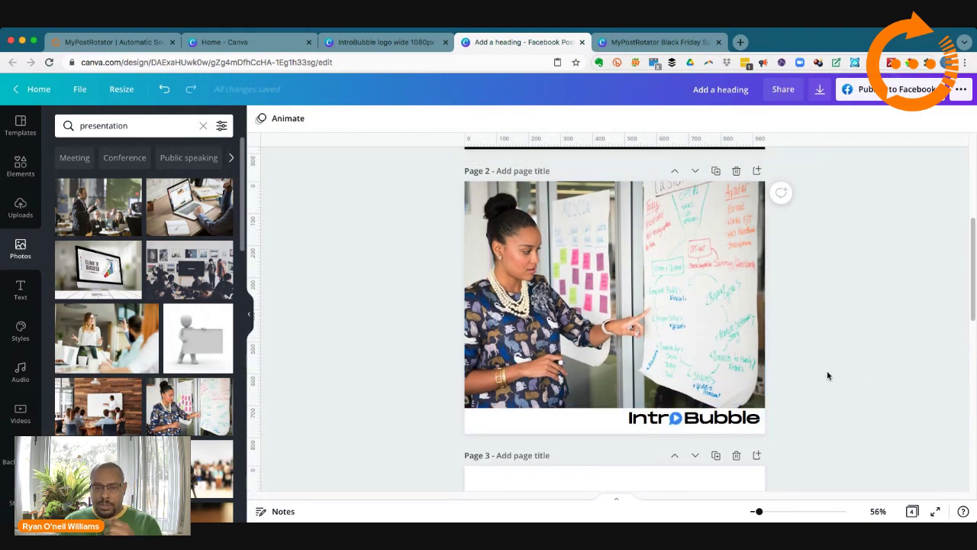
Step: Snap the IntroBubble logo flush to page 2's right edge, then show the text options
{"action": "left_click", "coordinate": [710, 421]}
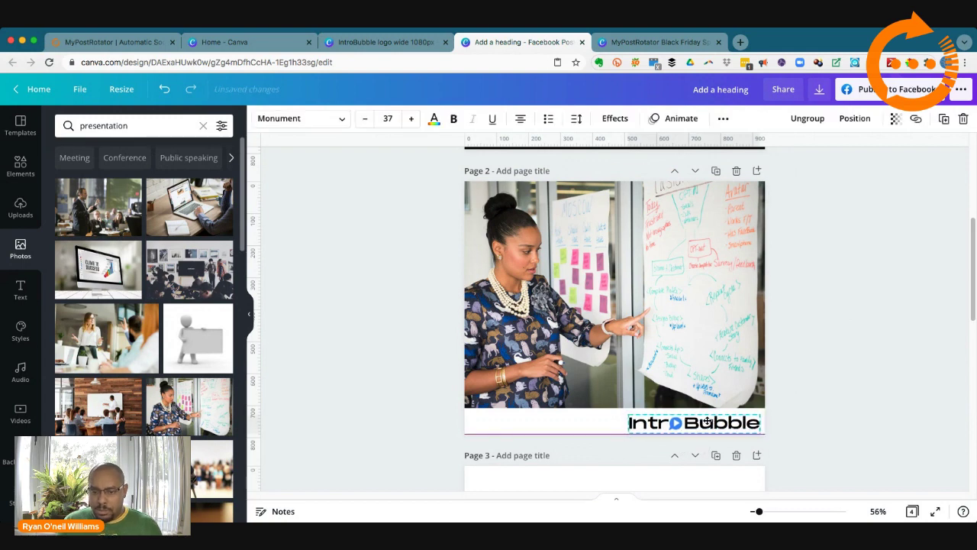
{"action": "left_click_drag", "start_coordinate": [708, 422], "coordinate": [705, 424]}
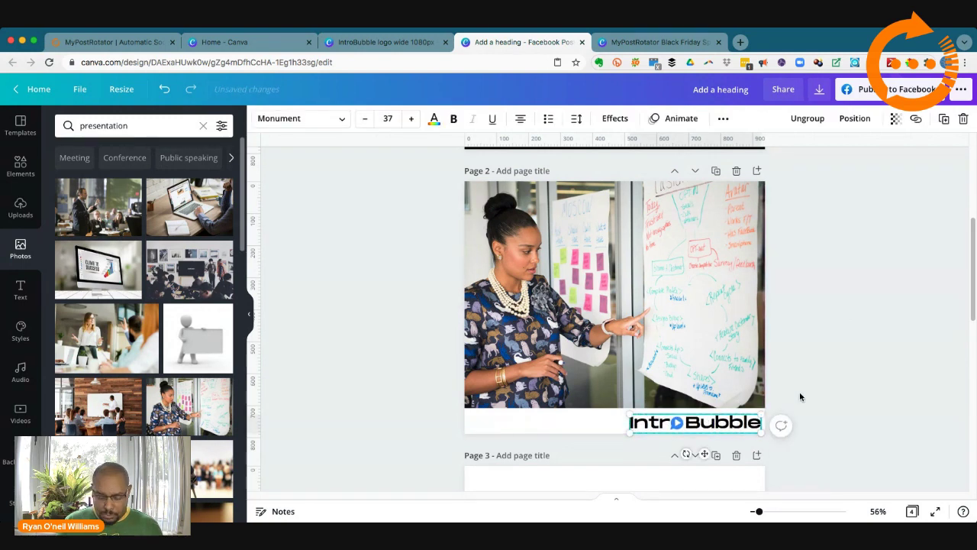
{"action": "left_click", "coordinate": [826, 388]}
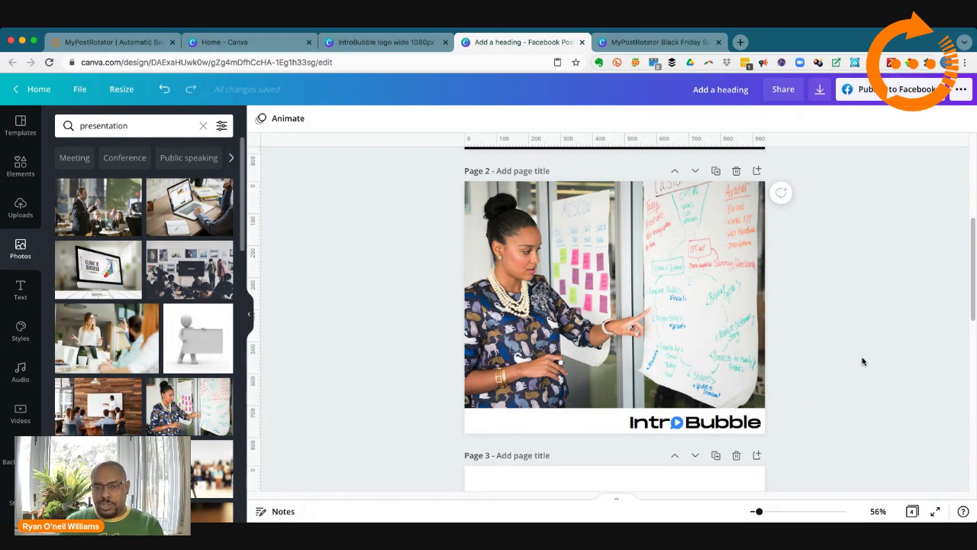
{"action": "left_click", "coordinate": [741, 423]}
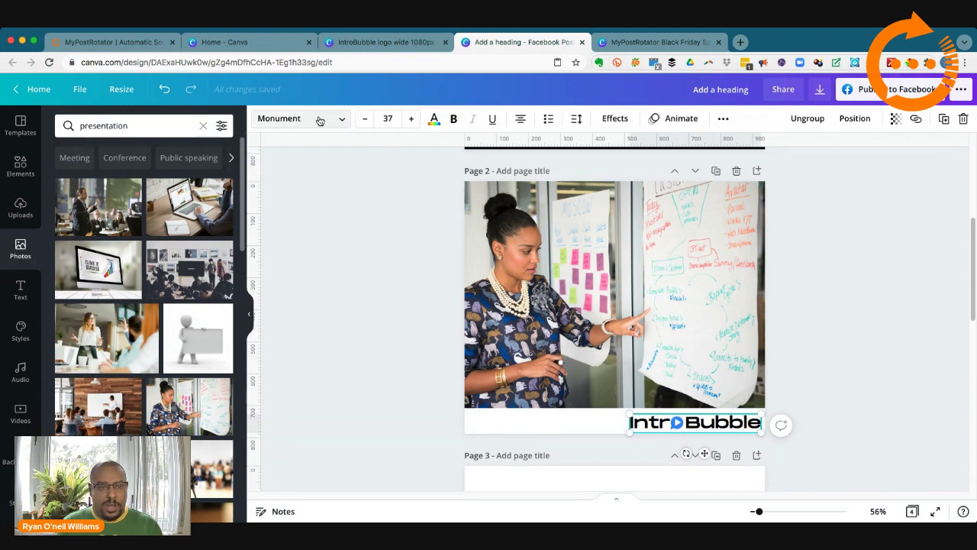
{"action": "left_click", "coordinate": [331, 172]}
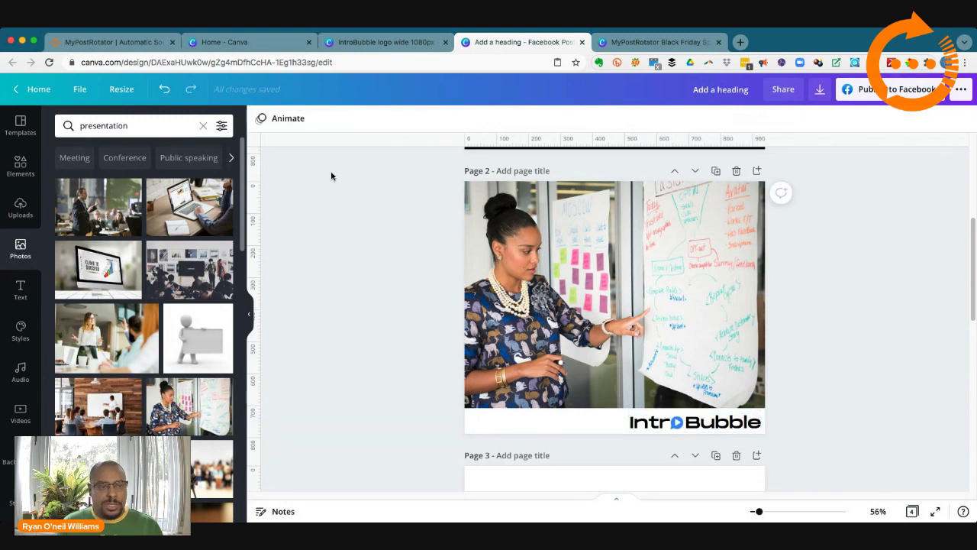
{"action": "left_click", "coordinate": [20, 290]}
Step: Add a Monument-font heading reading 'Make a Quick Explainer Vid' to page 2
{"action": "left_click", "coordinate": [150, 190]}
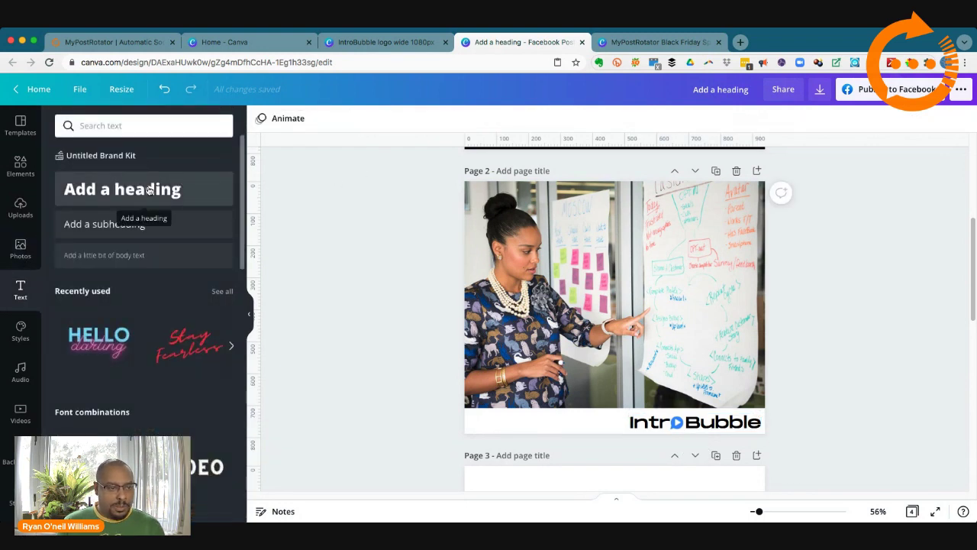
{"action": "left_click", "coordinate": [313, 122]}
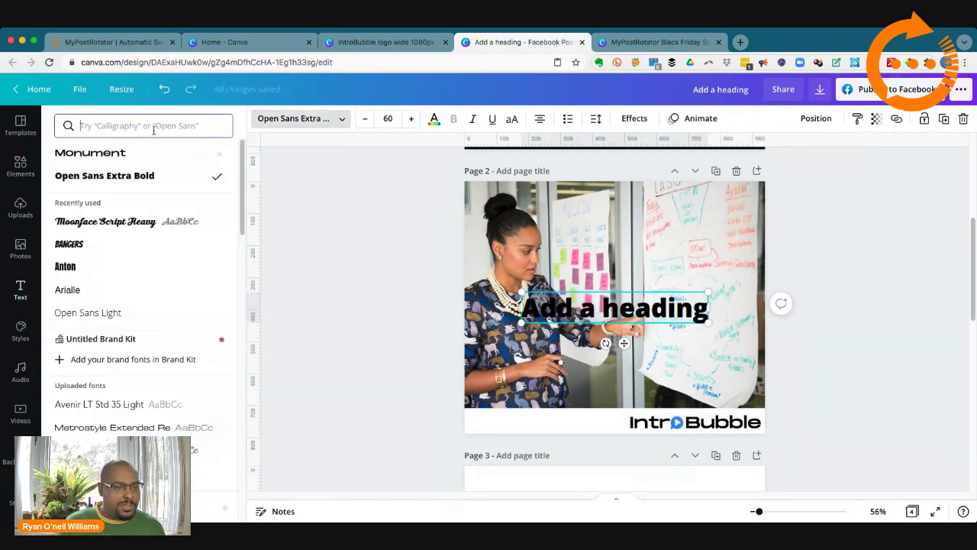
{"action": "left_click", "coordinate": [140, 157]}
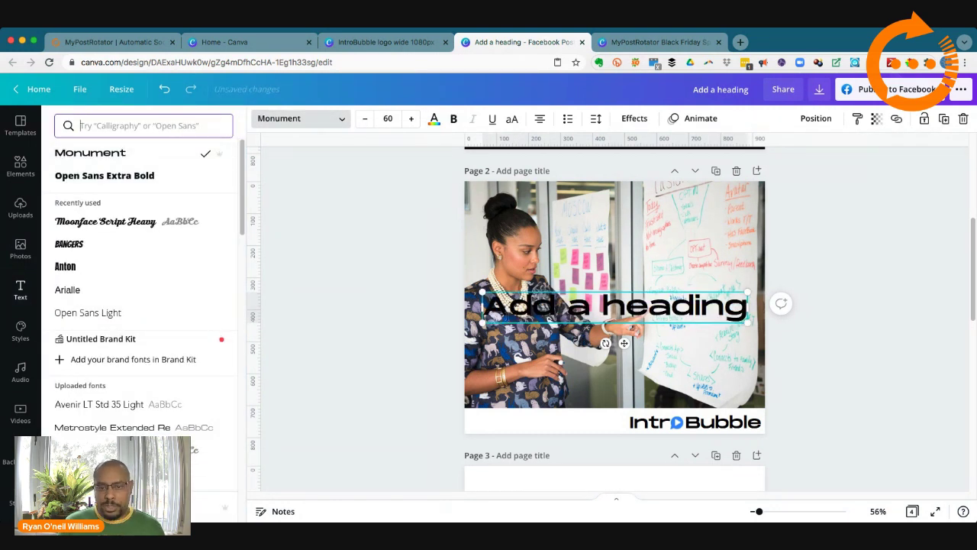
{"action": "left_click_drag", "start_coordinate": [480, 306], "coordinate": [738, 370]}
{"action": "left_click", "coordinate": [624, 306]}
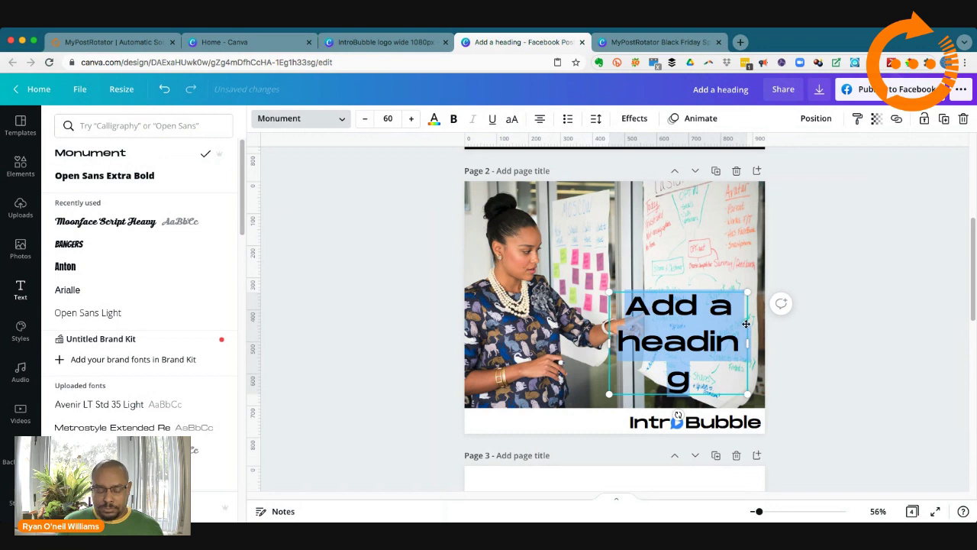
{"action": "type", "text": "Make a"}
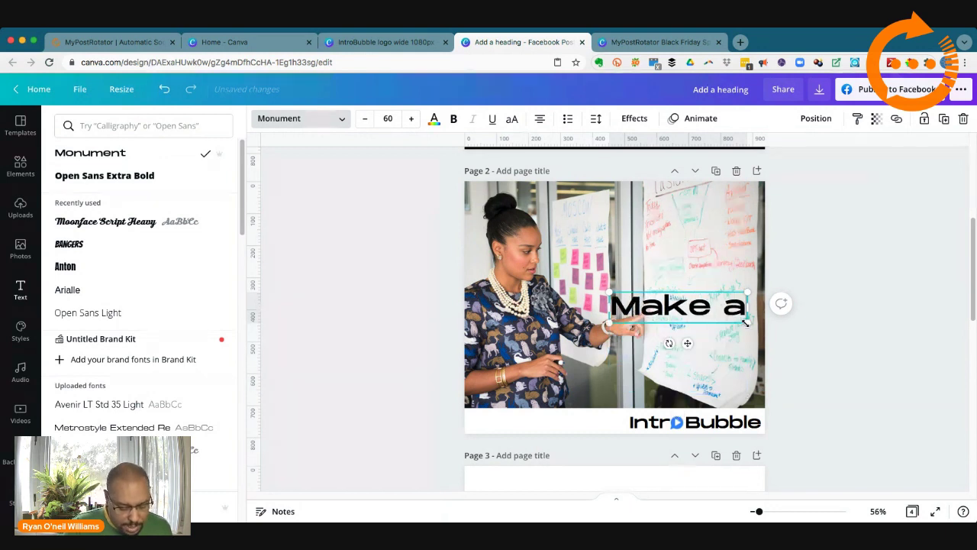
{"action": "type", "text": " Quic"}
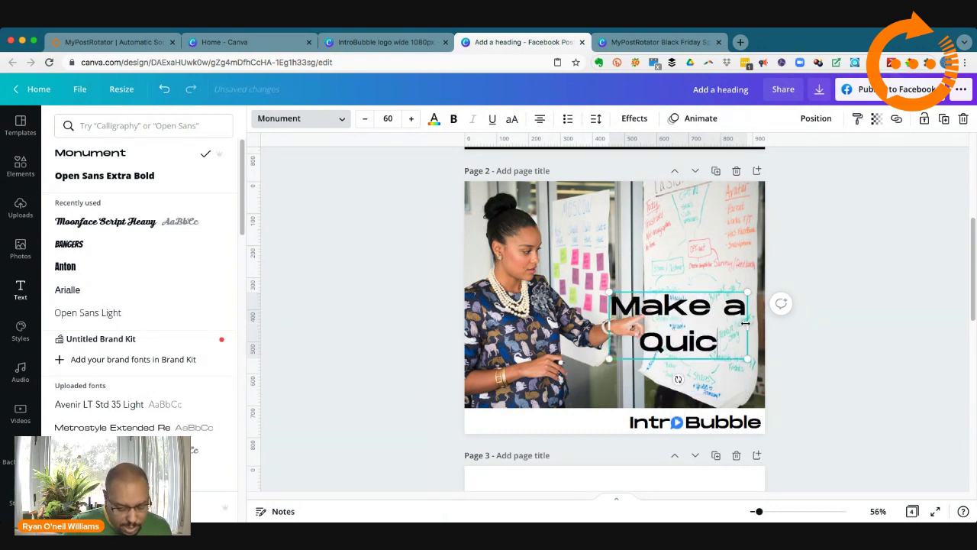
{"action": "type", "text": "k Explan"}
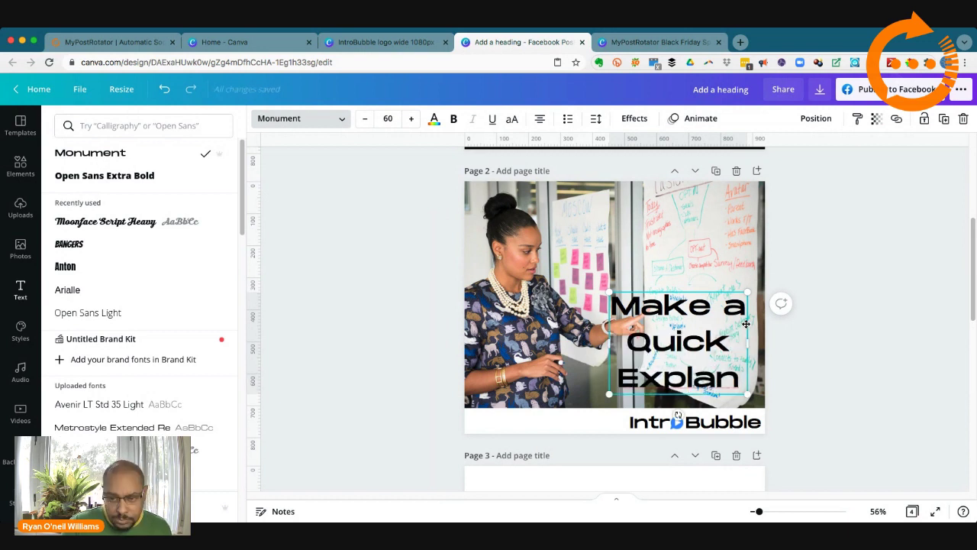
{"action": "key", "text": "BackSpace"}
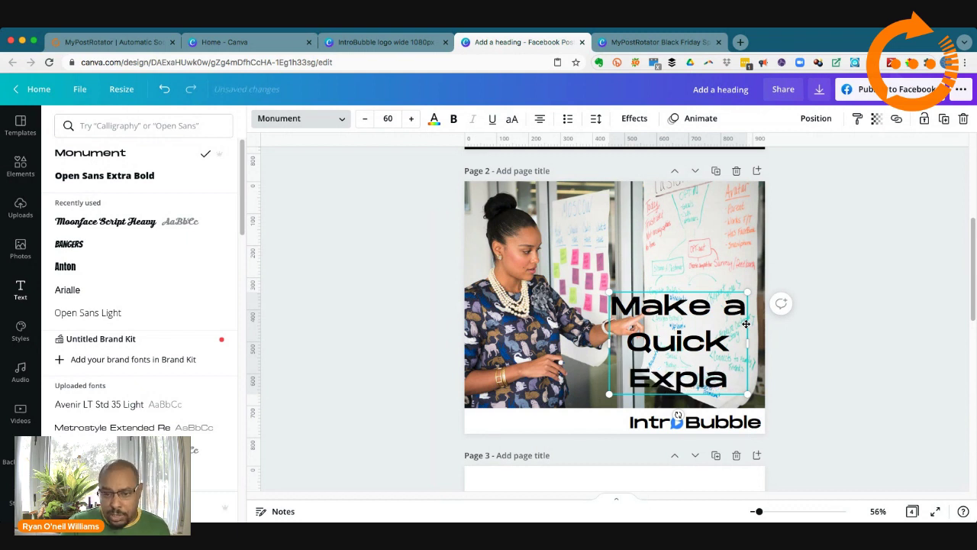
{"action": "type", "text": "iner"}
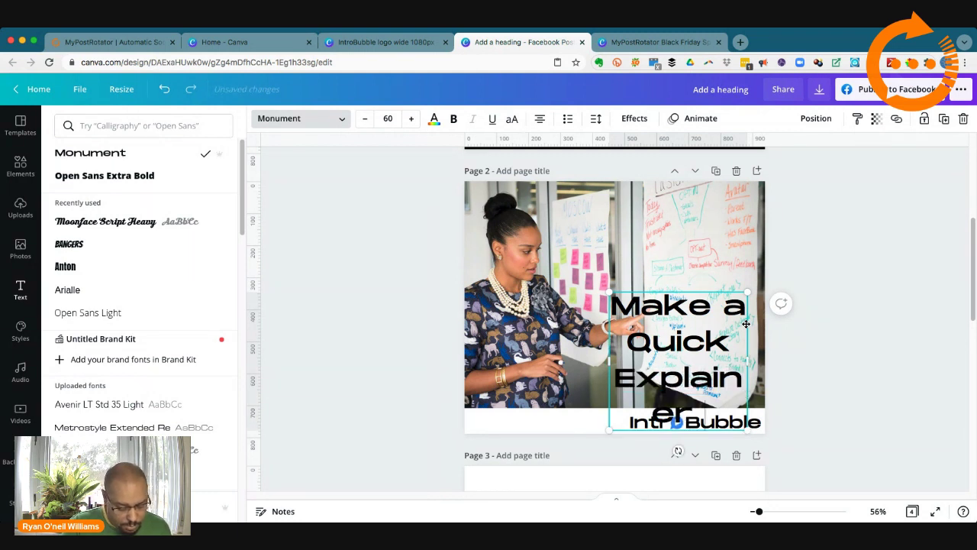
{"action": "type", "text": " Vid"}
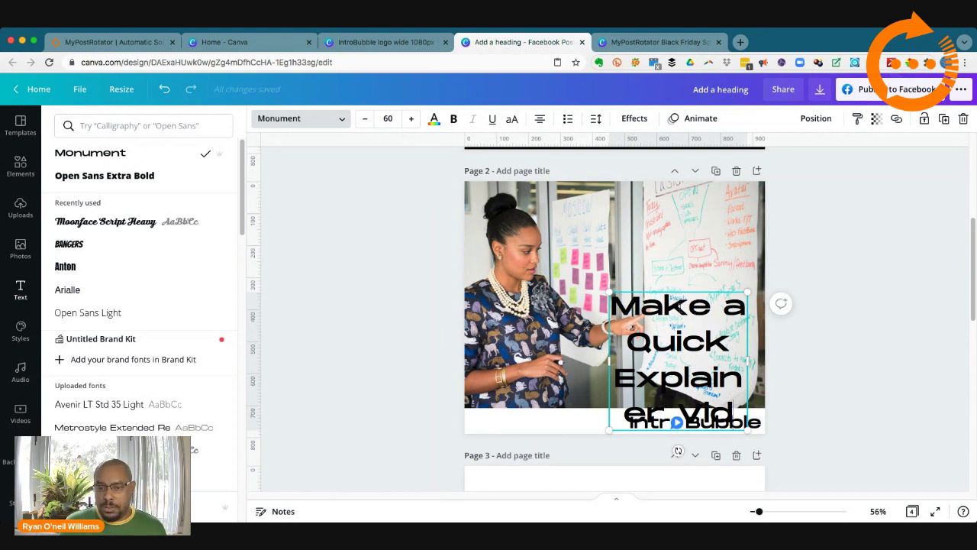
{"action": "left_click", "coordinate": [681, 308]}
{"action": "left_click", "coordinate": [833, 311]}
{"action": "left_click", "coordinate": [651, 310]}
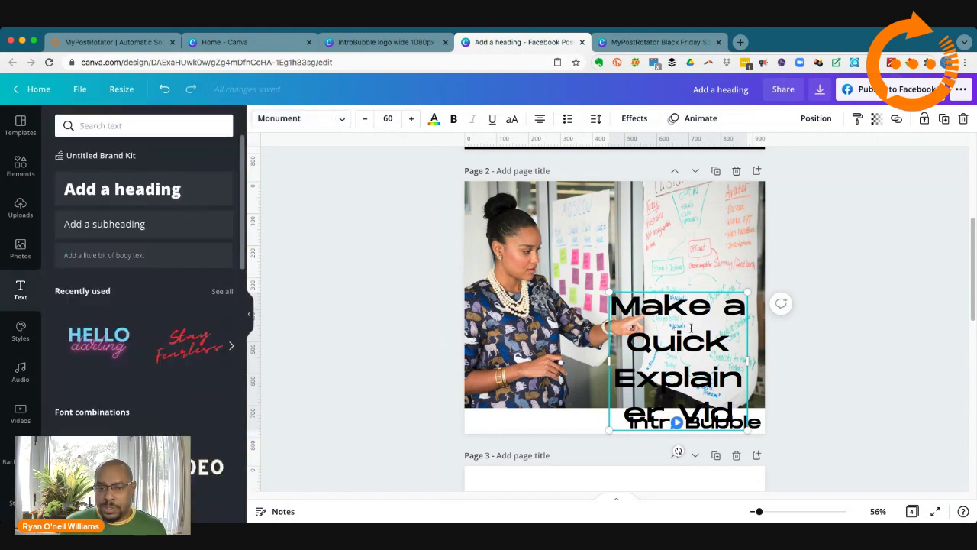
{"action": "left_click", "coordinate": [617, 362]}
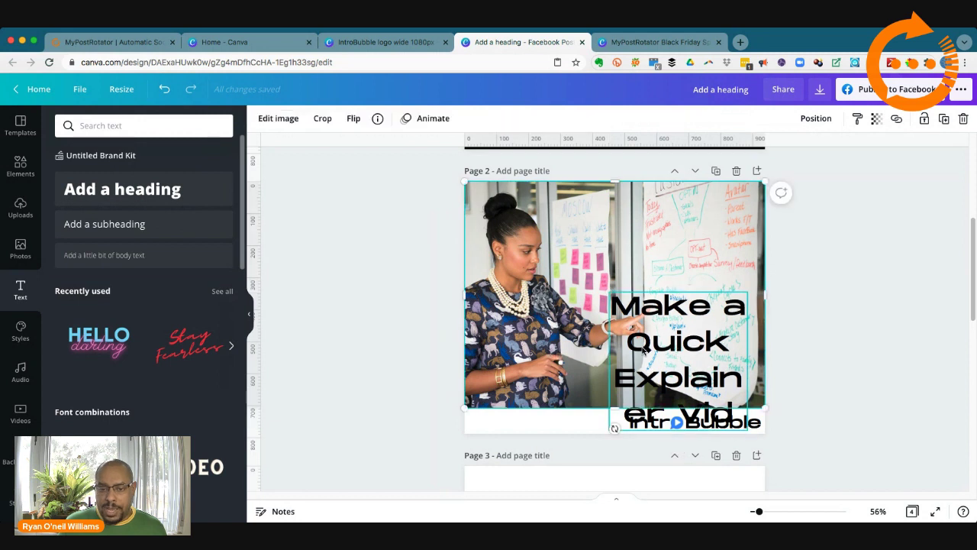
Step: Move the heading to the photo's top right, widen it and shrink it to 52.1
{"action": "left_click_drag", "start_coordinate": [644, 349], "coordinate": [650, 245]}
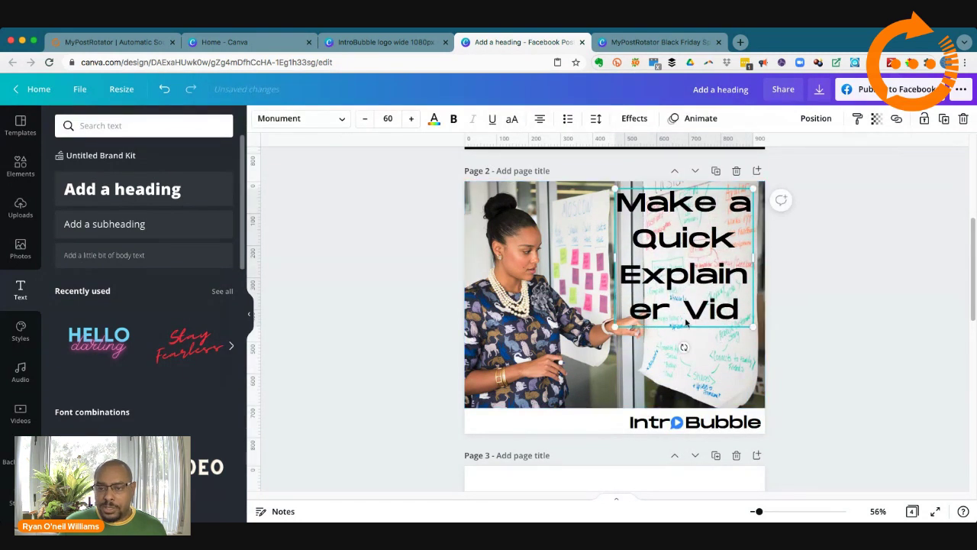
{"action": "double_click", "coordinate": [638, 261]}
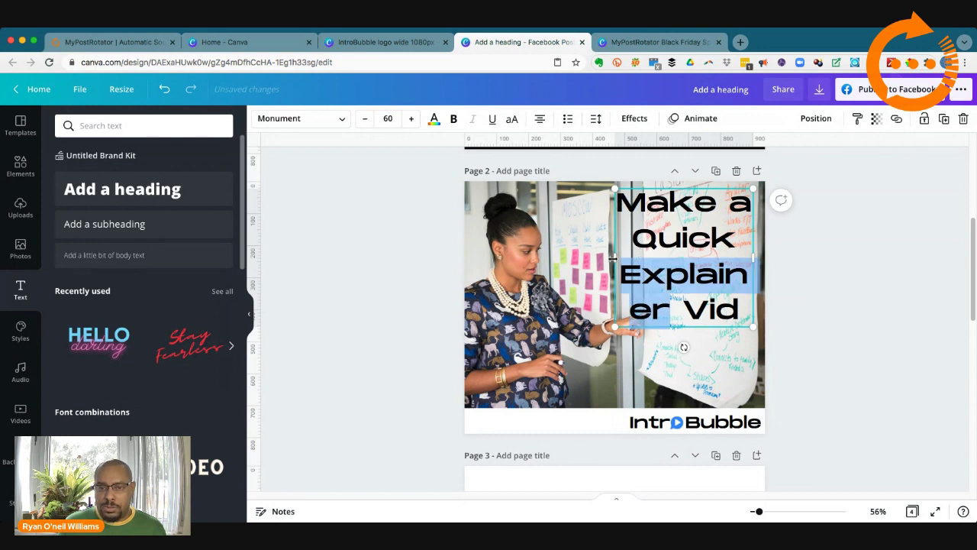
{"action": "left_click_drag", "start_coordinate": [612, 259], "coordinate": [580, 261]}
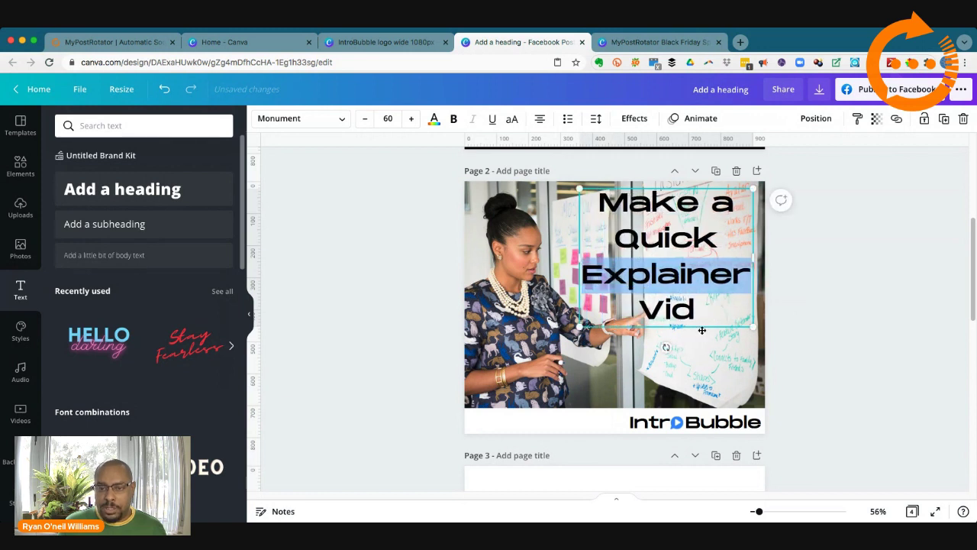
{"action": "left_click", "coordinate": [809, 353]}
{"action": "mouse_move", "coordinate": [665, 275]}
{"action": "left_mouse_down"}
{"action": "mouse_move", "coordinate": [659, 283]}
{"action": "mouse_move", "coordinate": [663, 274]}
{"action": "left_mouse_up"}
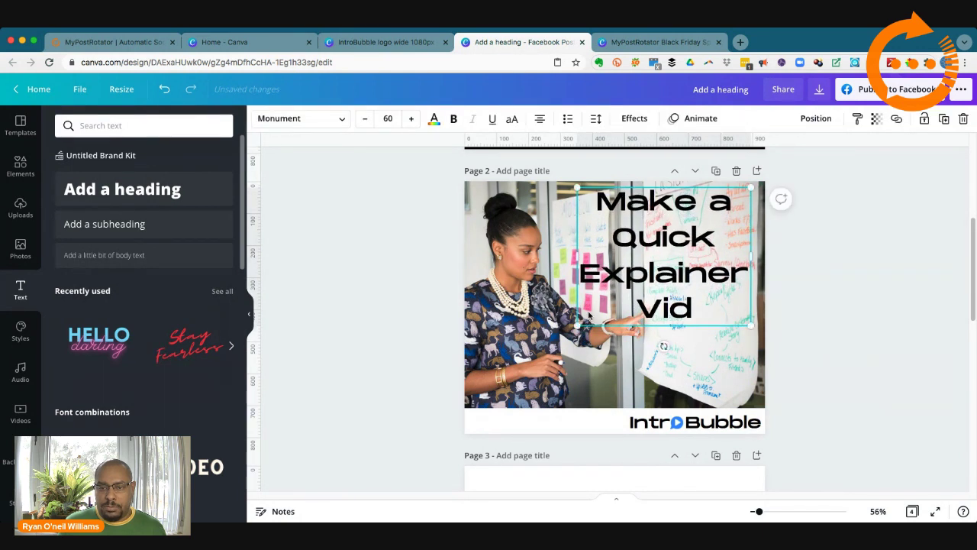
{"action": "left_click_drag", "start_coordinate": [578, 324], "coordinate": [600, 307]}
{"action": "left_click_drag", "start_coordinate": [686, 263], "coordinate": [681, 270]}
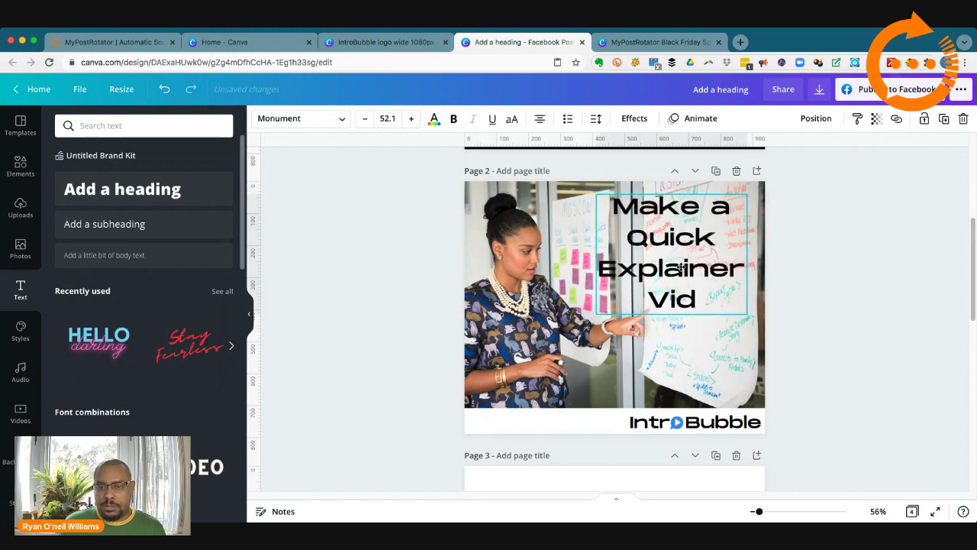
{"action": "left_click", "coordinate": [824, 363]}
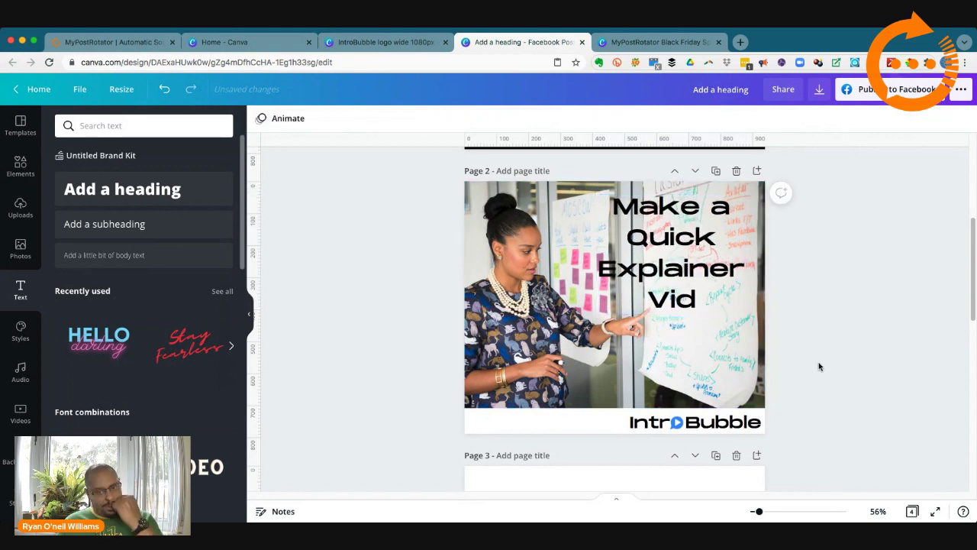
{"action": "left_click", "coordinate": [678, 274]}
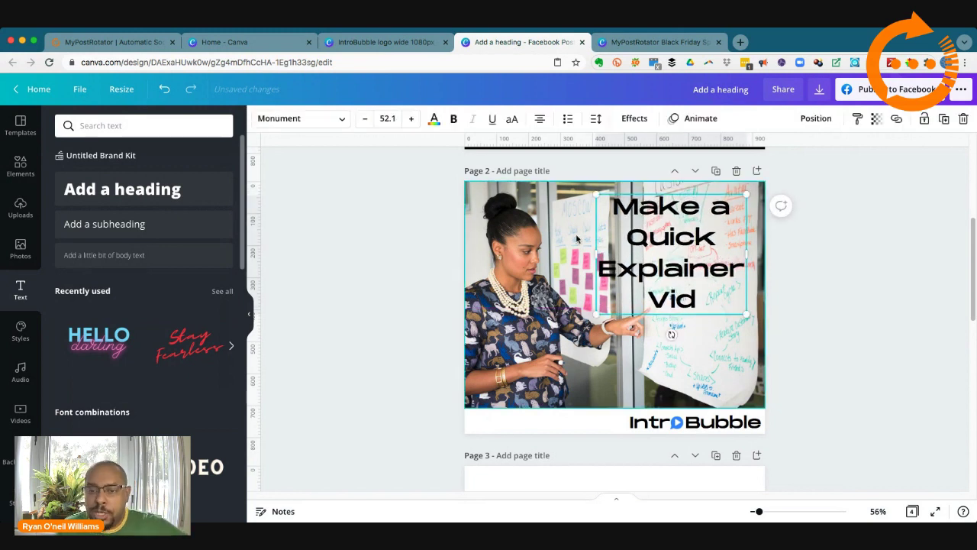
Step: Colour the 'Make a Quick Explainer Vid' heading with the blue document colour and nudge it slightly up-left
{"action": "left_click", "coordinate": [435, 122]}
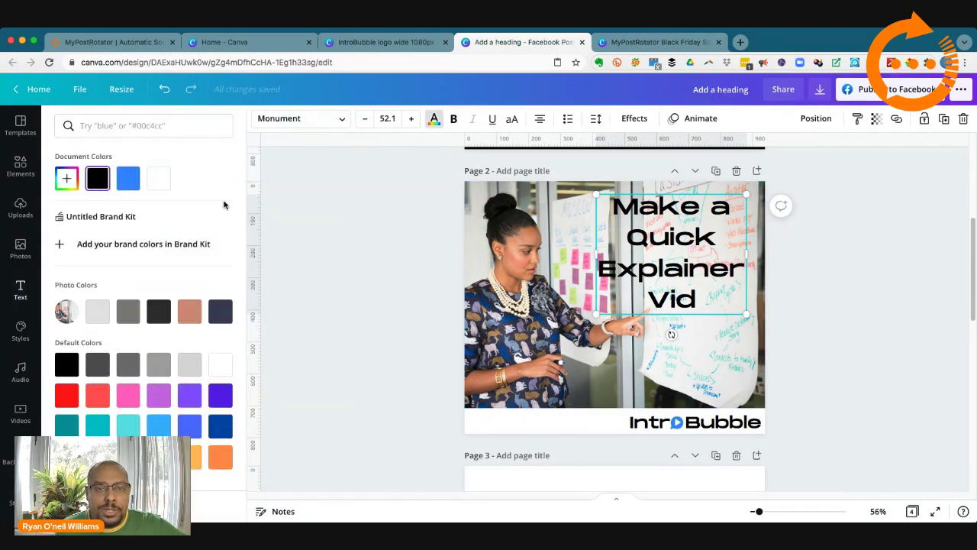
{"action": "left_click", "coordinate": [128, 181]}
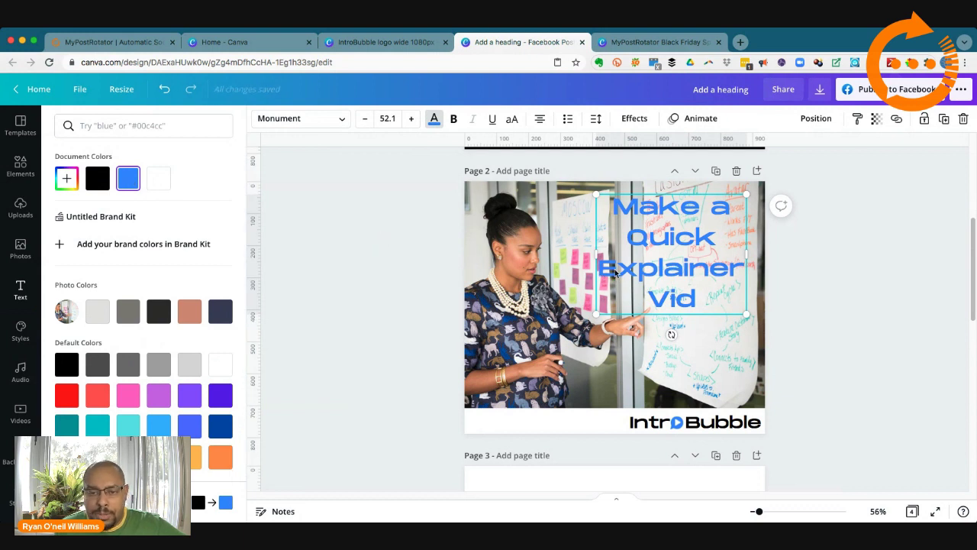
{"action": "left_click_drag", "start_coordinate": [638, 272], "coordinate": [635, 271]}
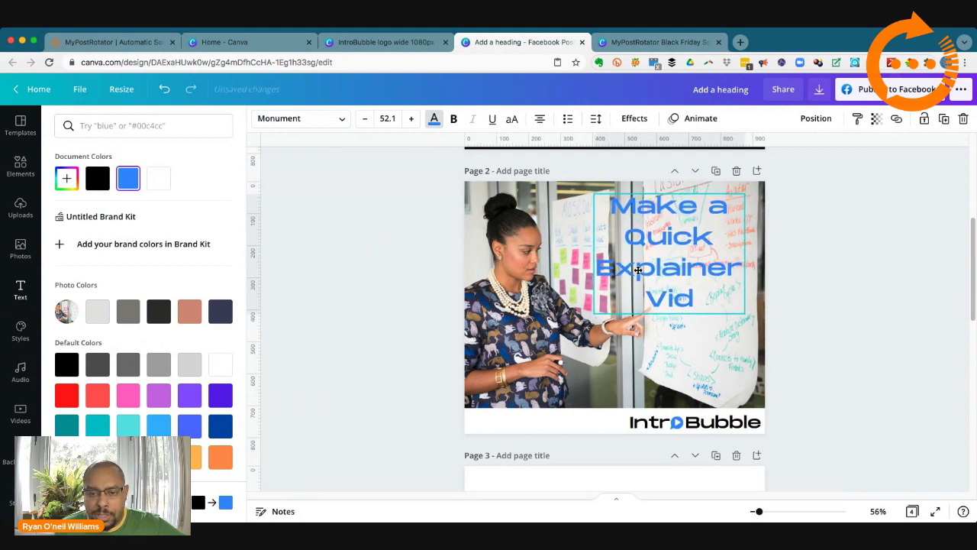
Step: Add a black Shadow effect to the heading and preview the result
{"action": "left_click", "coordinate": [632, 121]}
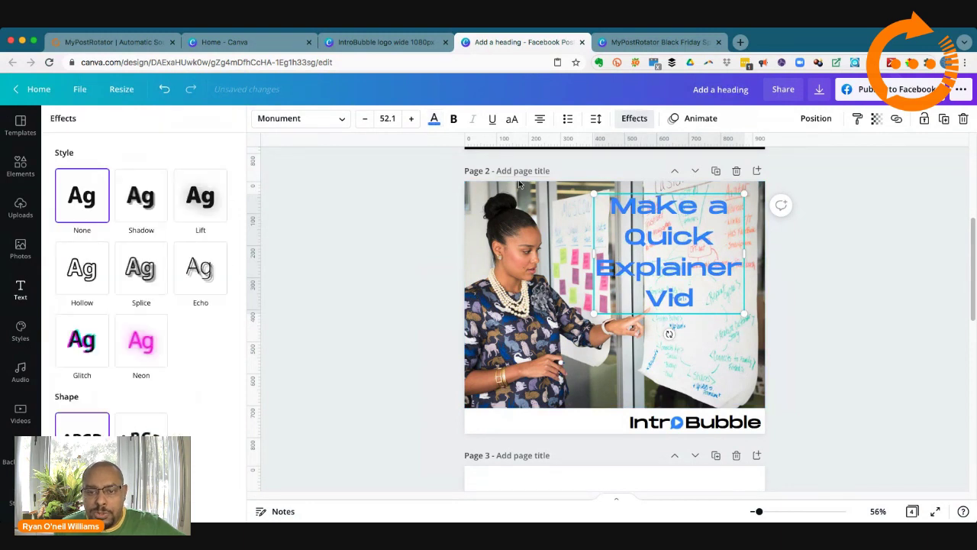
{"action": "left_click", "coordinate": [148, 198]}
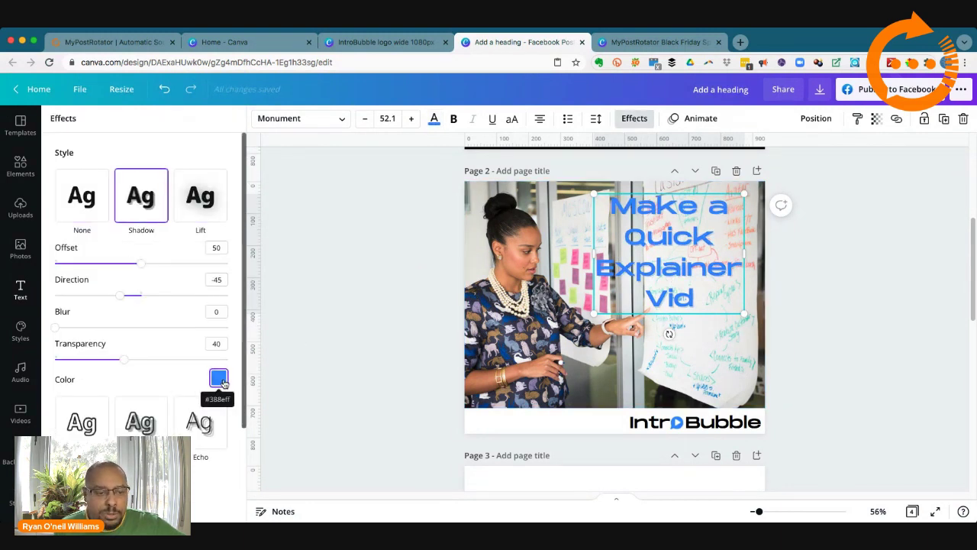
{"action": "left_click", "coordinate": [219, 378]}
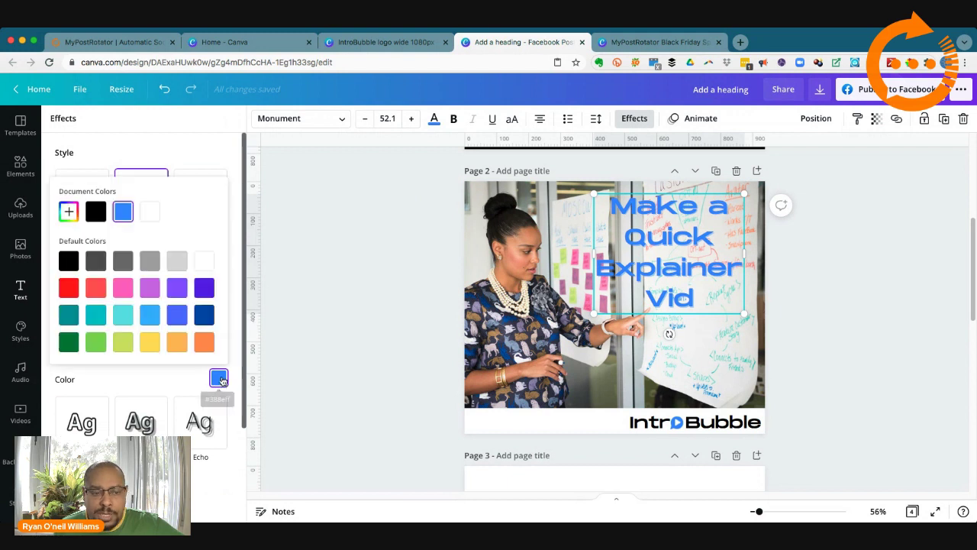
{"action": "left_click", "coordinate": [95, 211]}
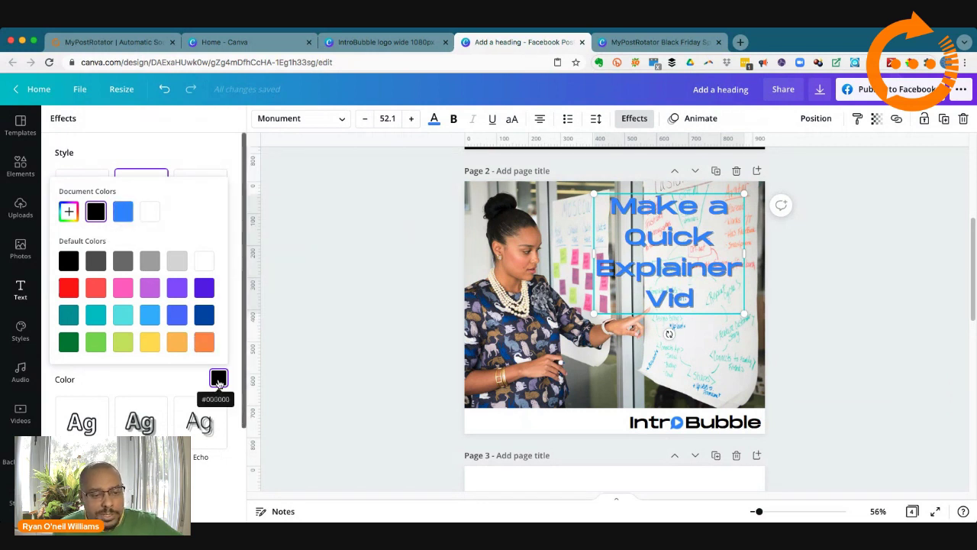
{"action": "left_click", "coordinate": [383, 334]}
{"action": "left_click", "coordinate": [382, 330]}
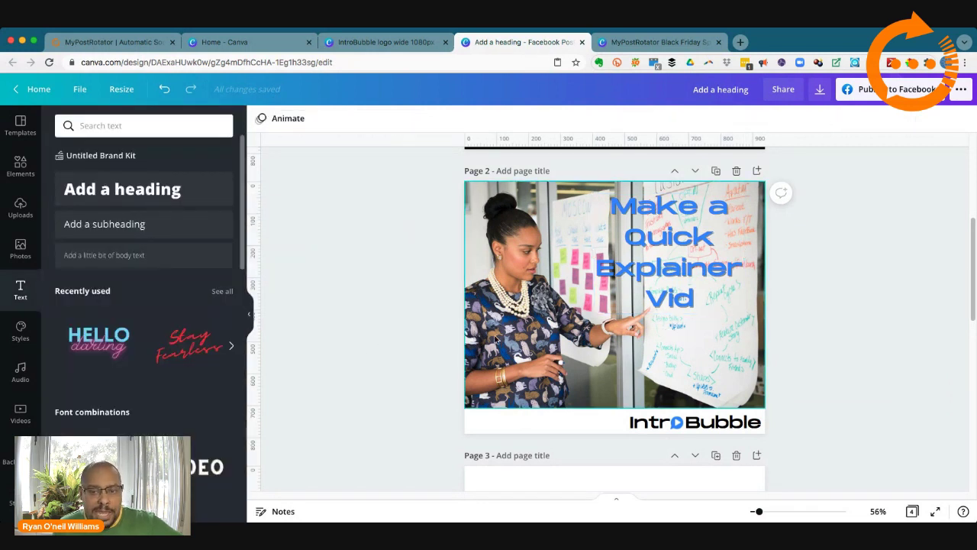
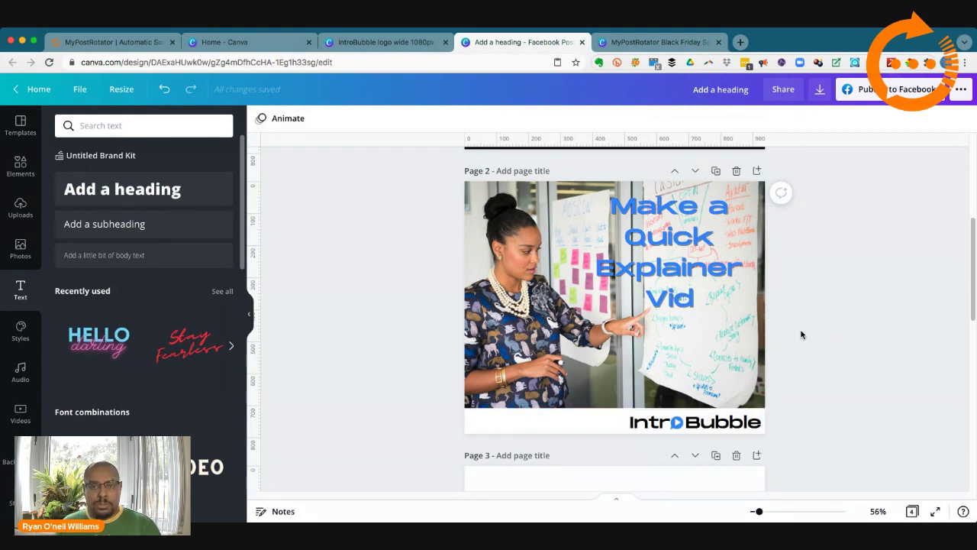
Step: Duplicate the page 2 explainer post to create a new page 3
{"action": "scroll", "coordinate": [800, 331], "scroll_direction": "up", "scroll_amount": 5}
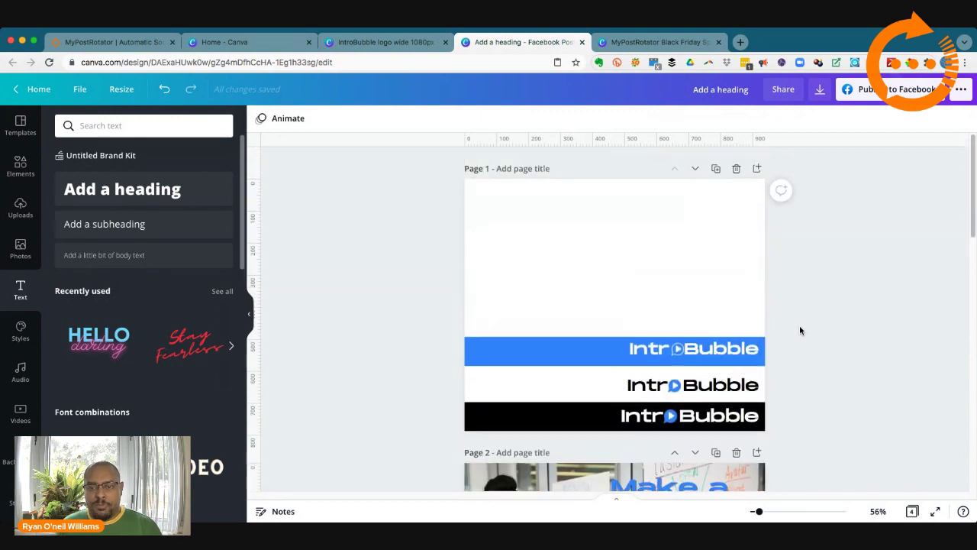
{"action": "scroll", "coordinate": [799, 331], "scroll_direction": "down", "scroll_amount": 8}
{"action": "scroll", "coordinate": [800, 331], "scroll_direction": "up", "scroll_amount": 5}
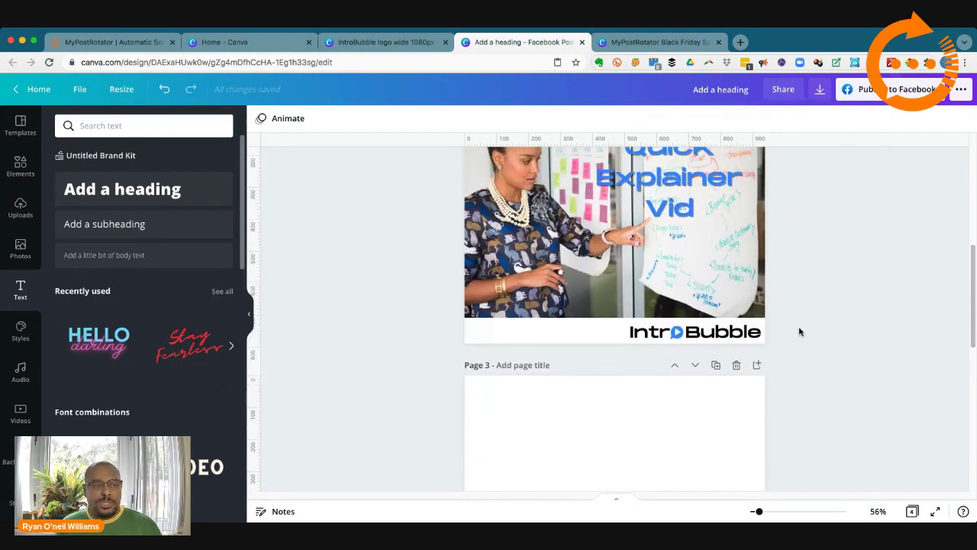
{"action": "scroll", "coordinate": [800, 332], "scroll_direction": "up", "scroll_amount": 5}
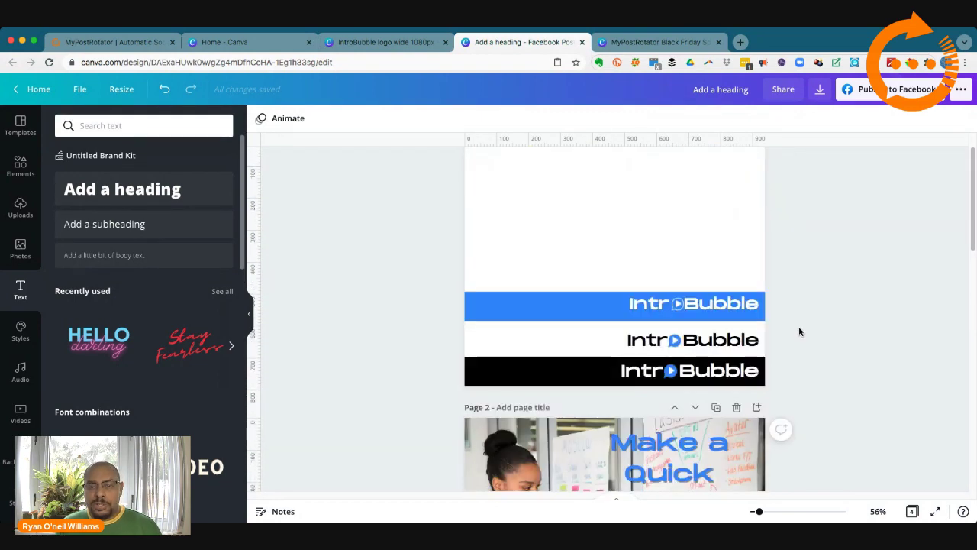
{"action": "scroll", "coordinate": [800, 332], "scroll_direction": "down", "scroll_amount": 6}
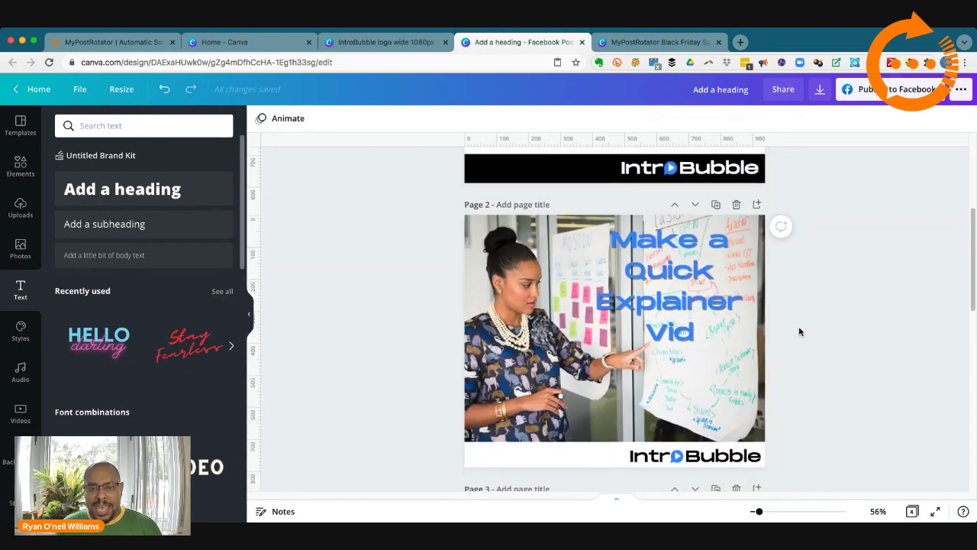
{"action": "left_click", "coordinate": [711, 277]}
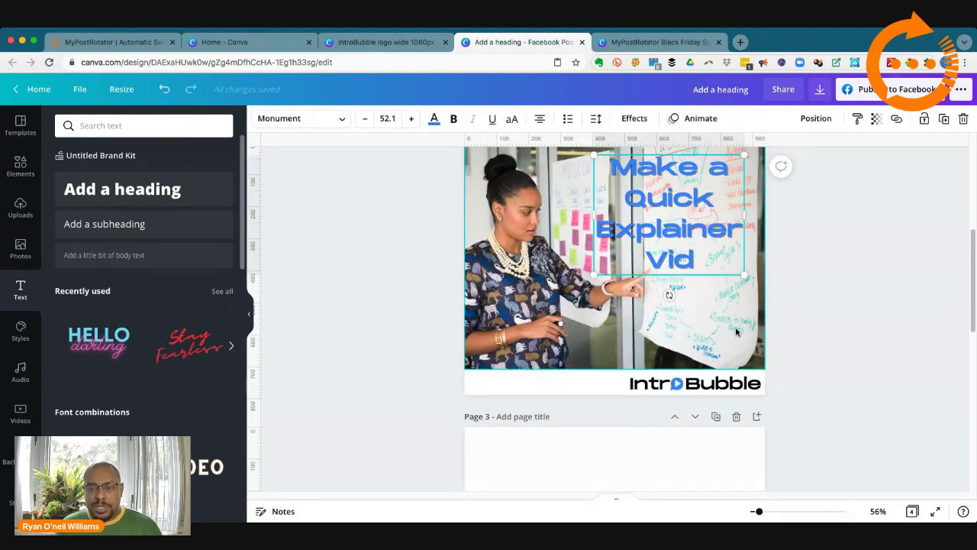
{"action": "left_click", "coordinate": [737, 332]}
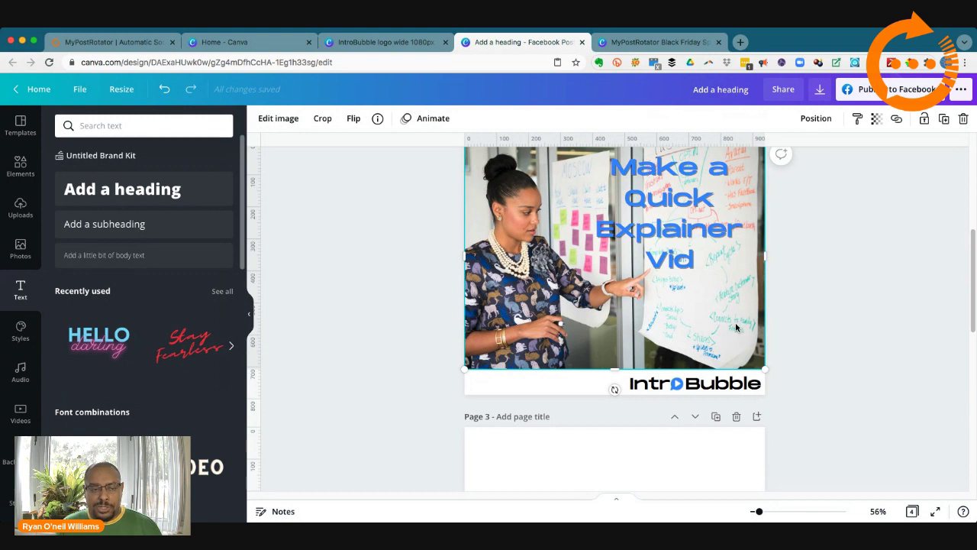
{"action": "scroll", "coordinate": [777, 318], "scroll_direction": "up", "scroll_amount": 2}
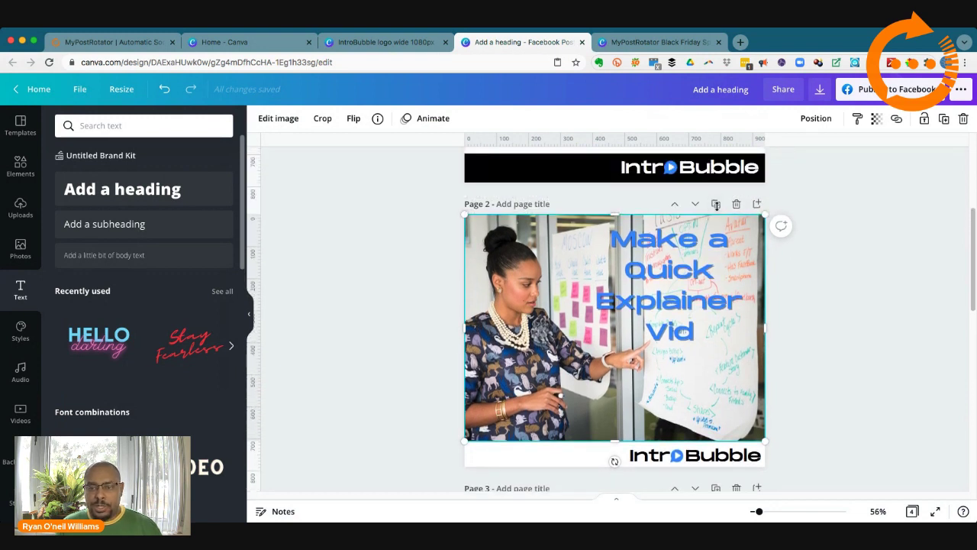
{"action": "left_click", "coordinate": [716, 205]}
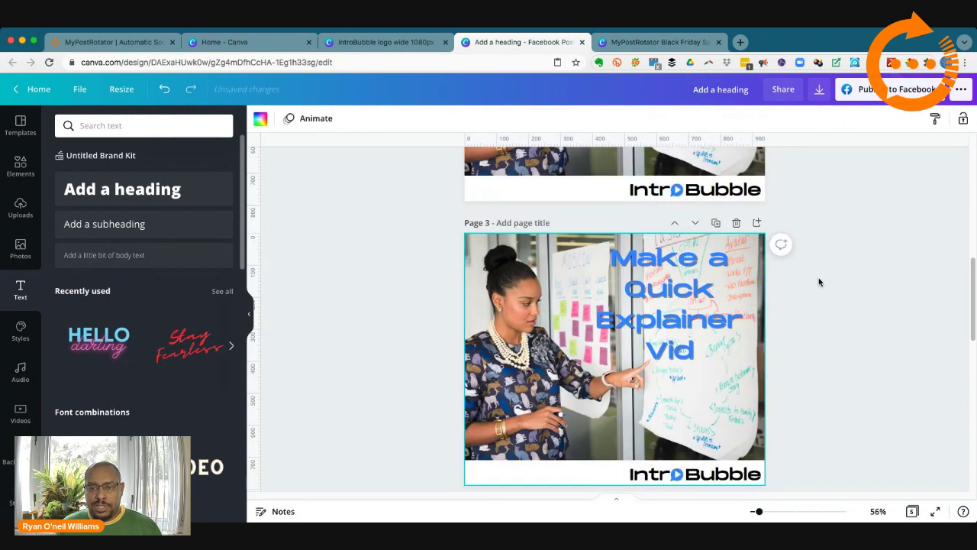
Step: Delete the photo from page 3, keeping the heading and logo, and show the stock Videos panel
{"action": "left_click", "coordinate": [505, 281]}
{"action": "key", "text": "Delete"}
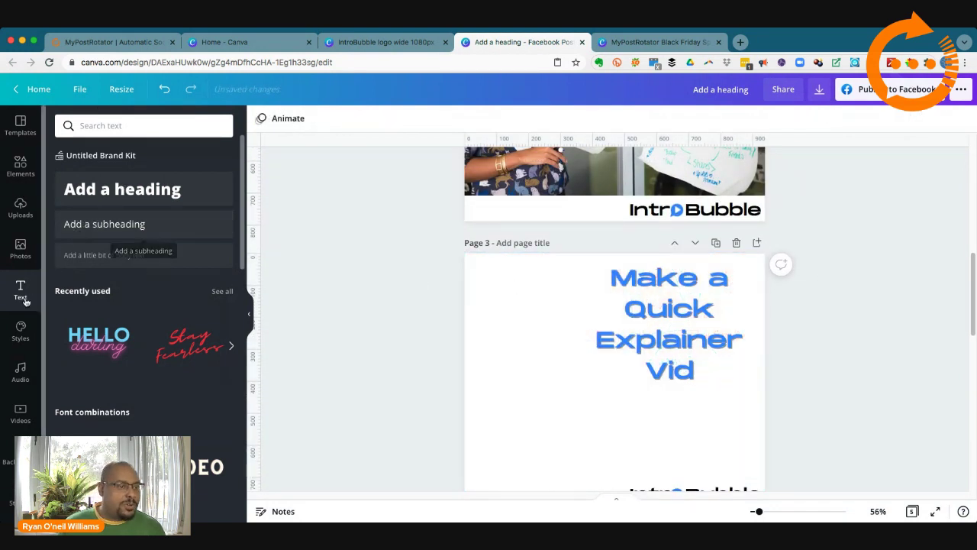
{"action": "left_click", "coordinate": [23, 409]}
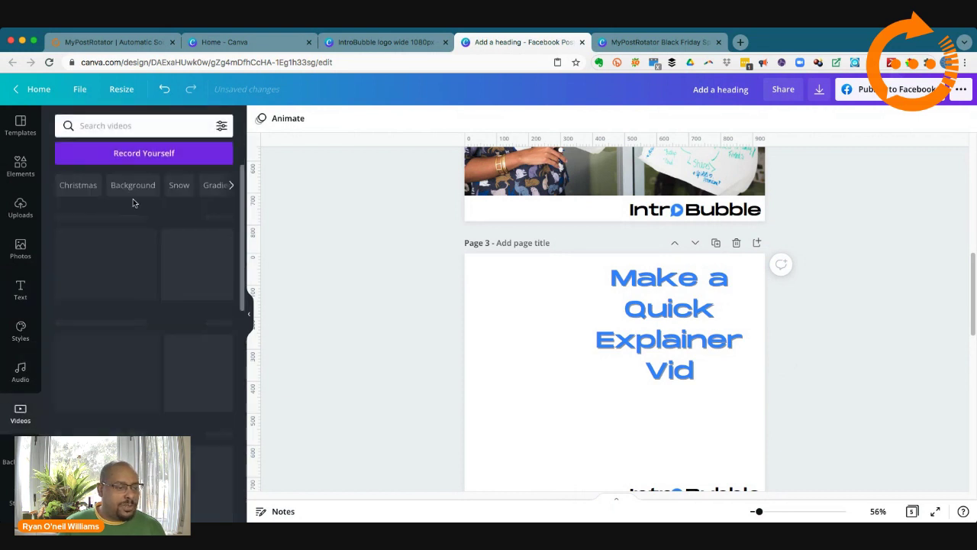
Step: Search the stock videos for 'presentation' and browse the resulting clips
{"action": "left_click", "coordinate": [117, 125]}
{"action": "type", "text": "p"}
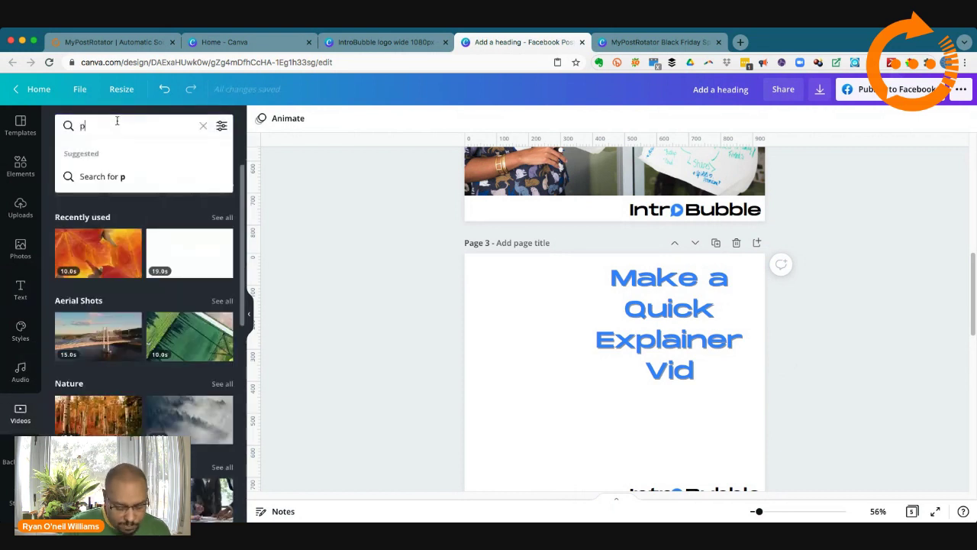
{"action": "type", "text": "resentat"}
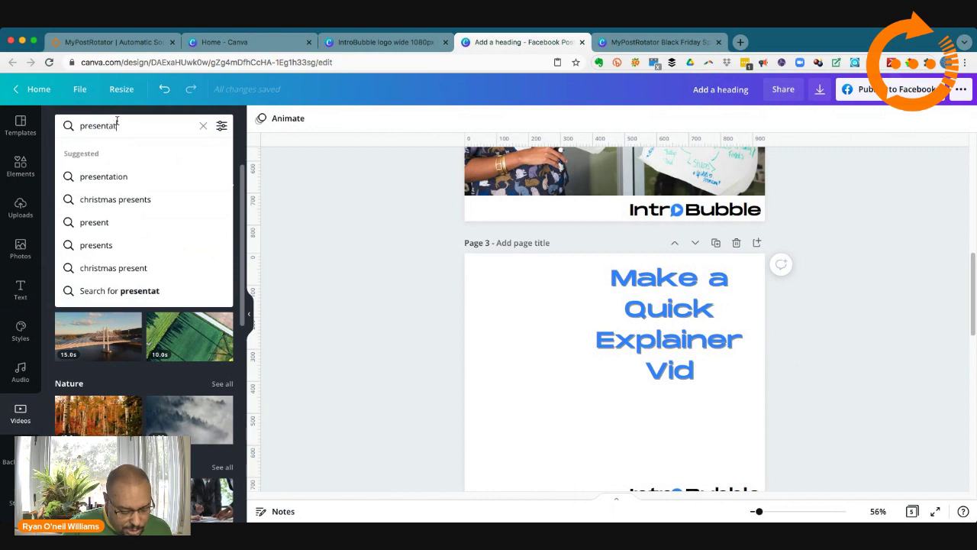
{"action": "type", "text": "ion"}
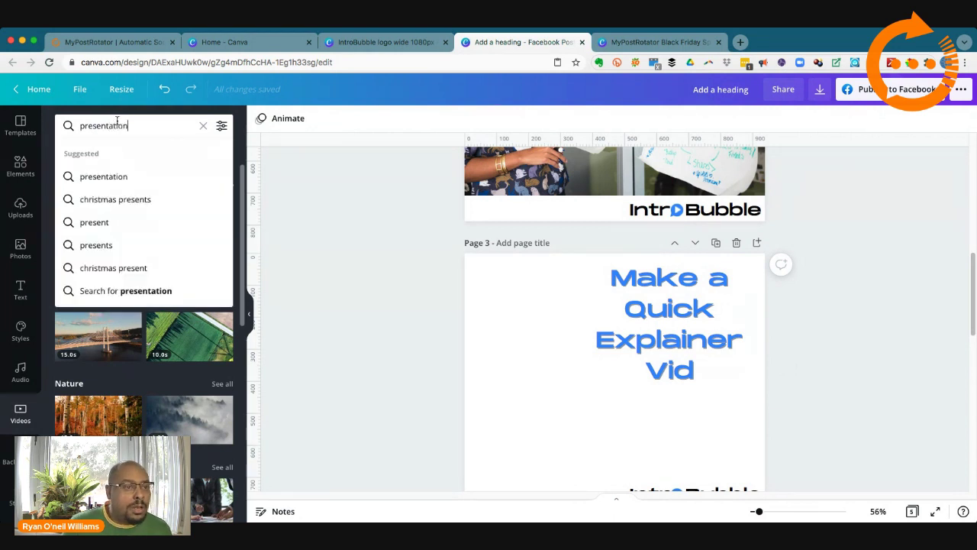
{"action": "key", "text": "Return"}
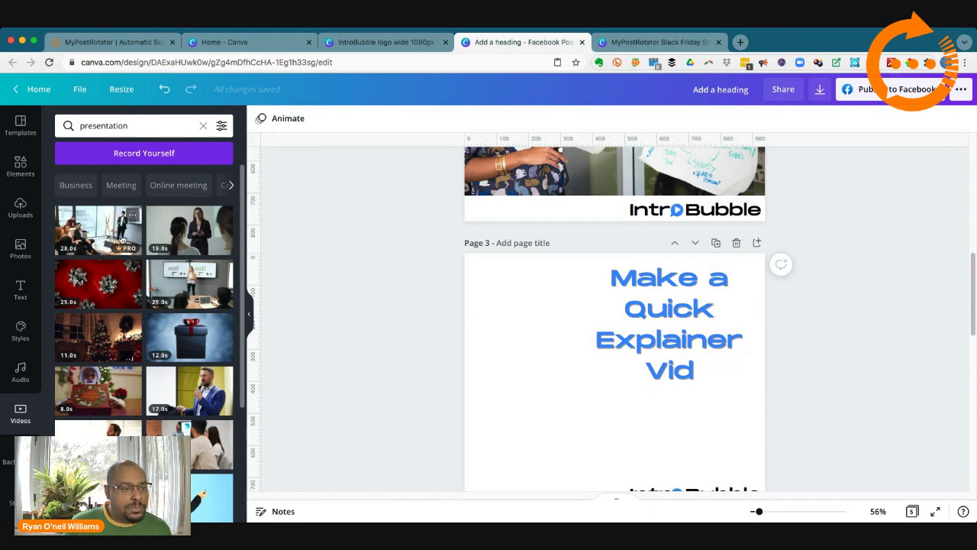
{"action": "scroll", "coordinate": [152, 303], "scroll_direction": "down", "scroll_amount": 2}
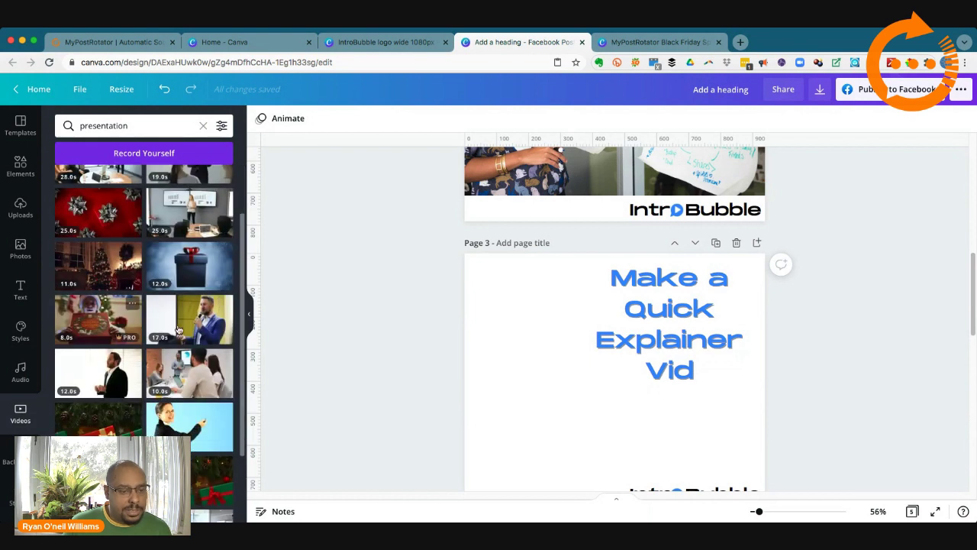
{"action": "scroll", "coordinate": [178, 321], "scroll_direction": "down", "scroll_amount": 5}
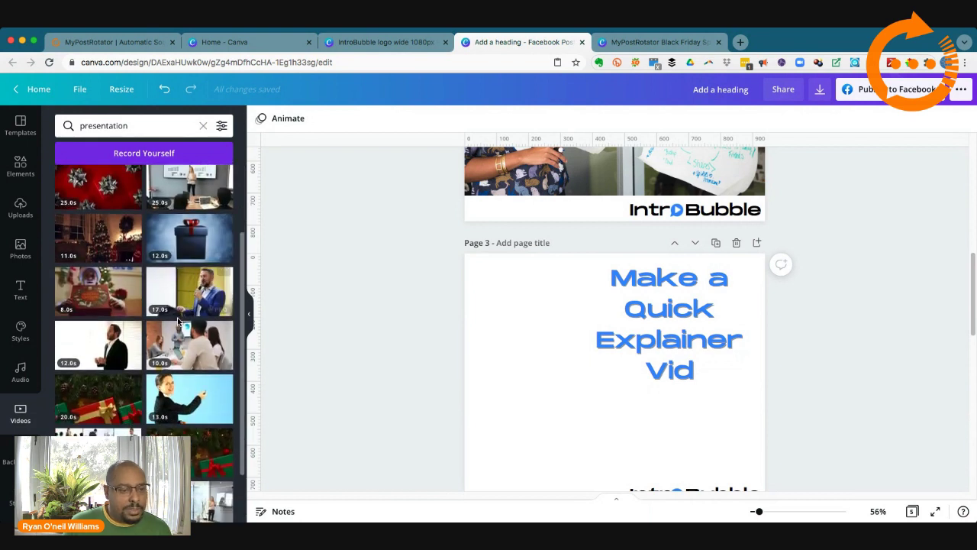
{"action": "scroll", "coordinate": [178, 321], "scroll_direction": "up", "scroll_amount": 5}
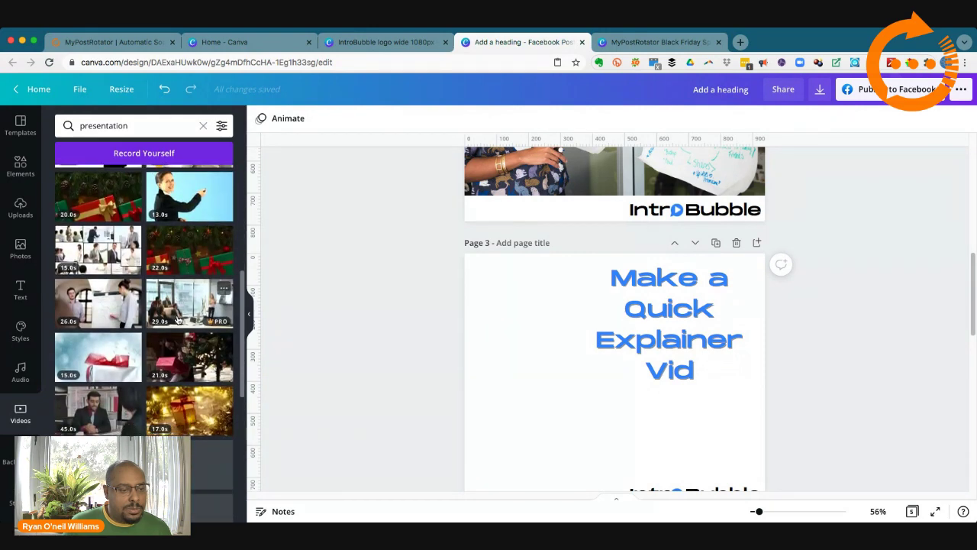
{"action": "scroll", "coordinate": [175, 319], "scroll_direction": "up", "scroll_amount": 3}
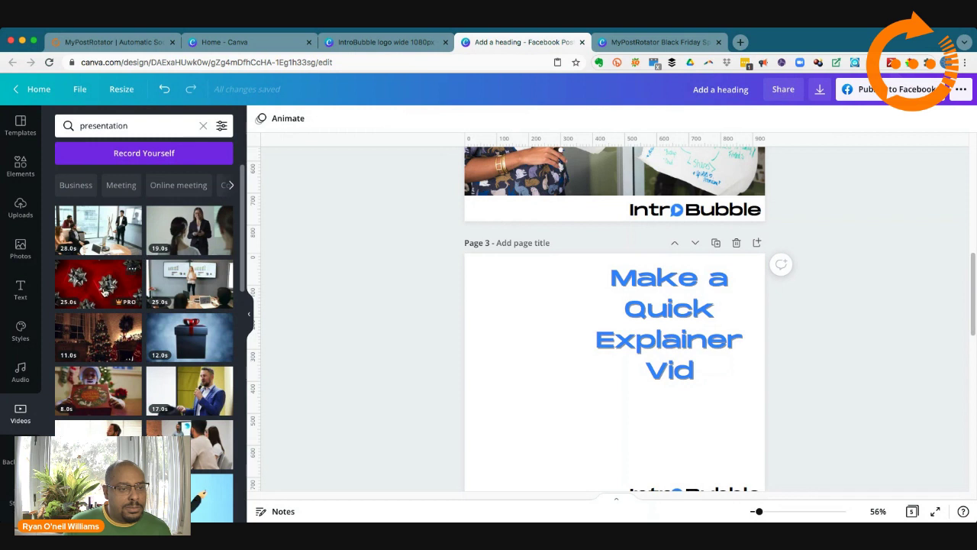
{"action": "mouse_move", "coordinate": [107, 289]}
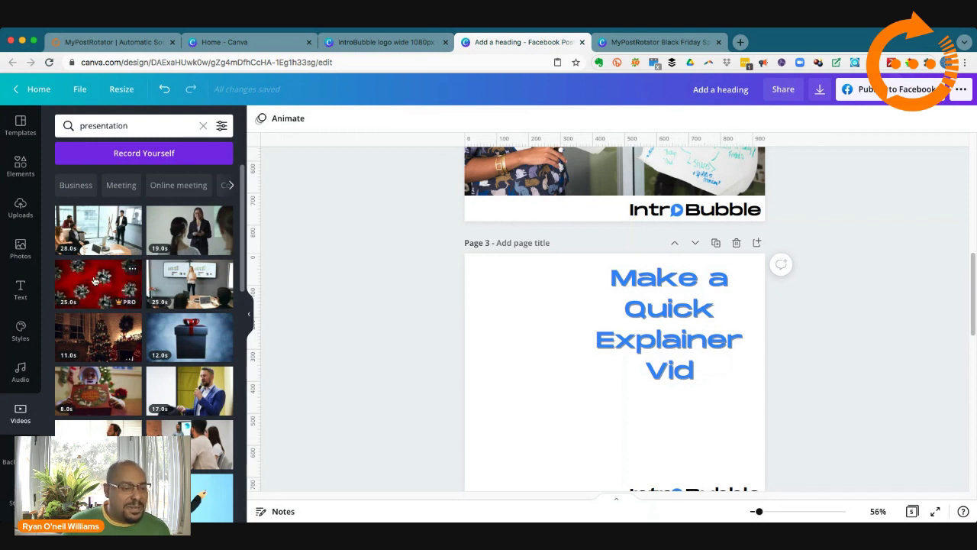
Step: Add the office presentation video to page 3, stretched to the page's left, top and right edges
{"action": "left_click", "coordinate": [100, 231]}
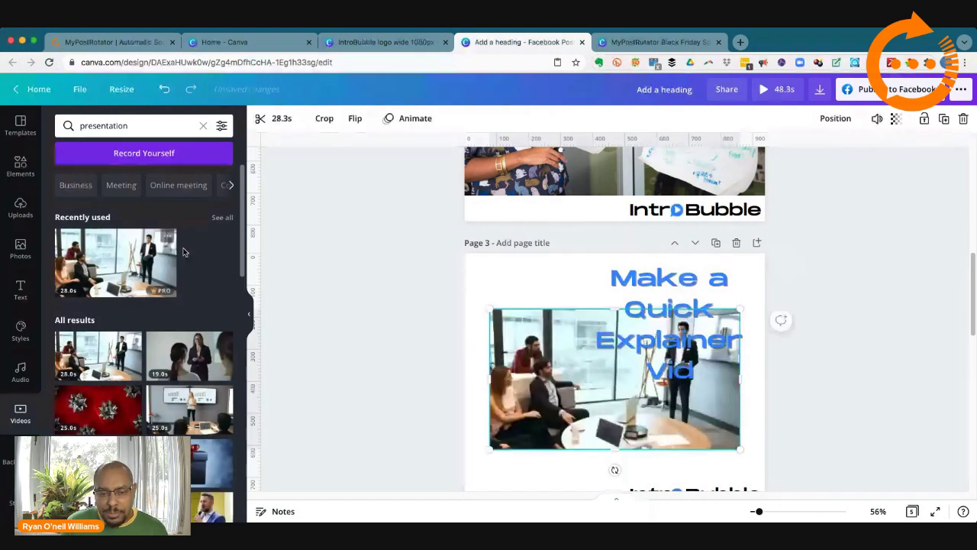
{"action": "left_click_drag", "start_coordinate": [490, 379], "coordinate": [464, 379]}
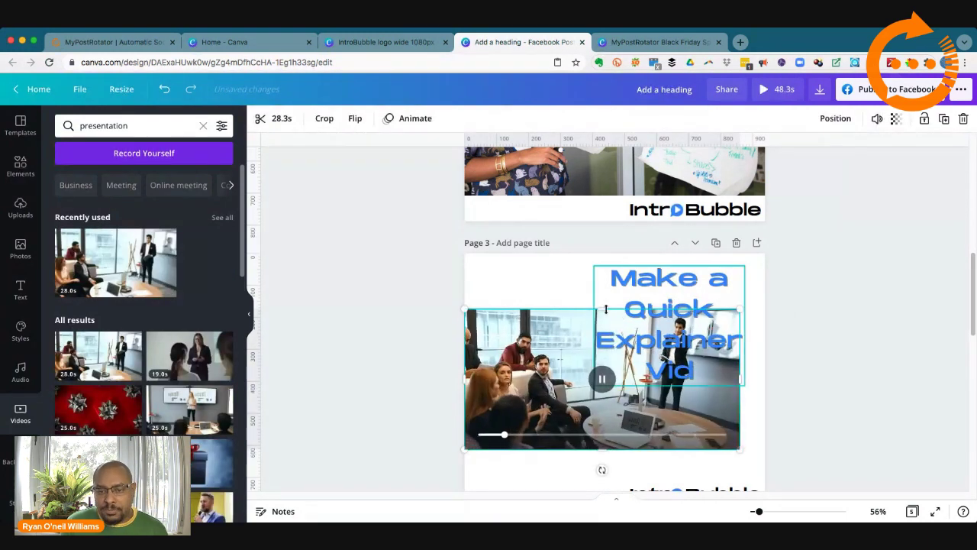
{"action": "left_click_drag", "start_coordinate": [607, 308], "coordinate": [607, 255]}
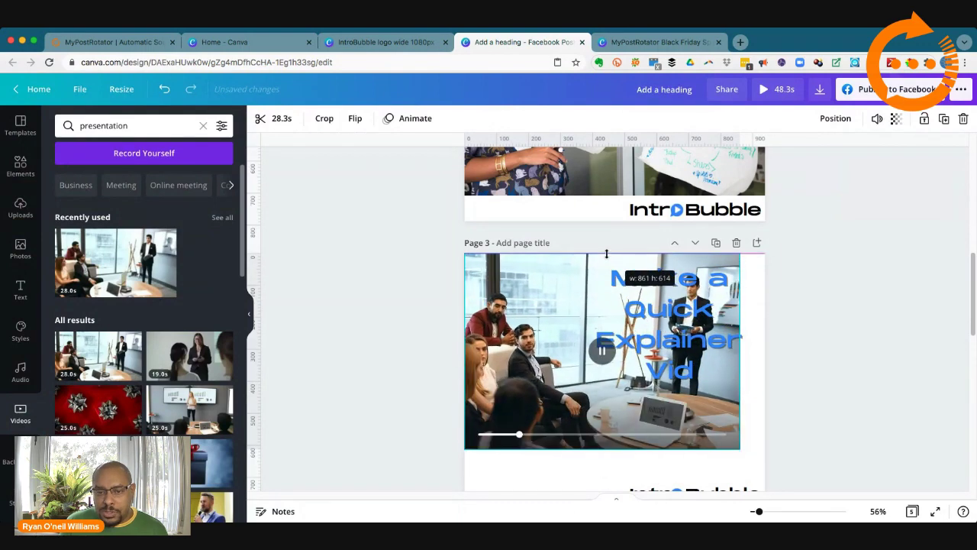
{"action": "left_click_drag", "start_coordinate": [741, 351], "coordinate": [766, 353]}
Step: Move the heading to the video's left side and shrink it to 37.7
{"action": "left_click", "coordinate": [688, 346]}
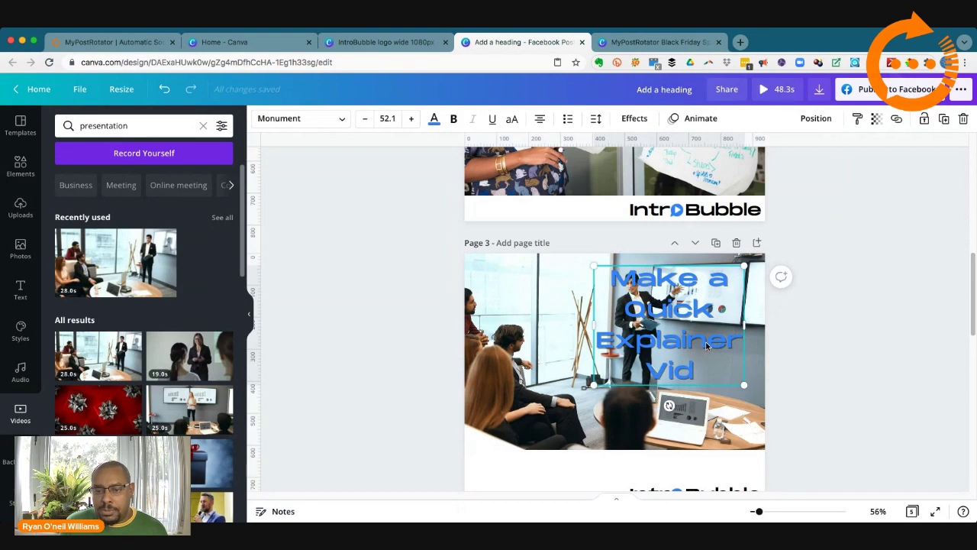
{"action": "left_click_drag", "start_coordinate": [709, 345], "coordinate": [587, 348]}
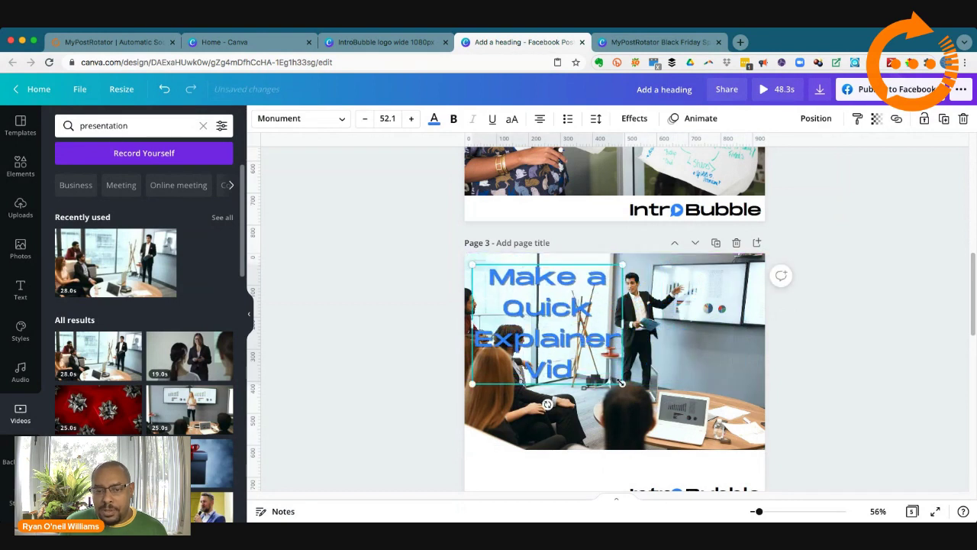
{"action": "left_click_drag", "start_coordinate": [621, 382], "coordinate": [582, 352]}
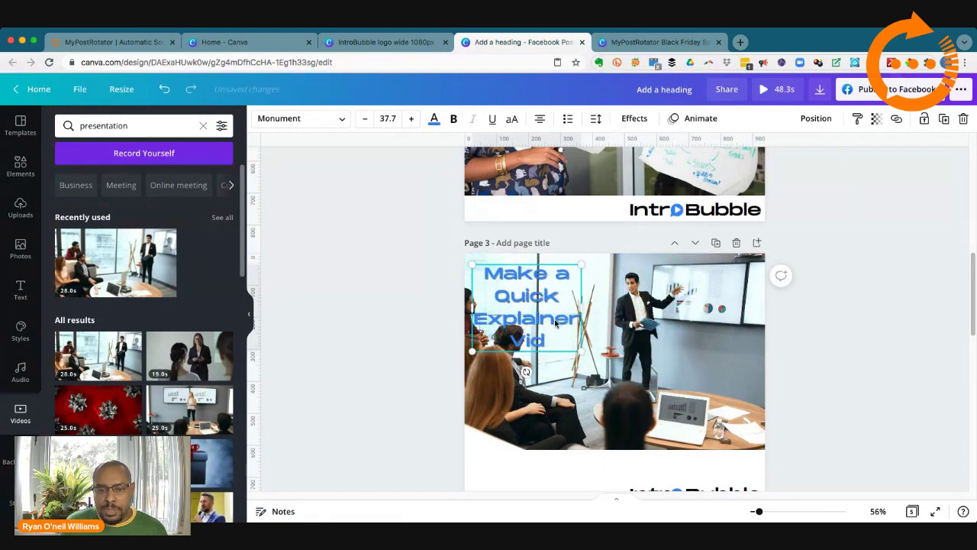
{"action": "left_click_drag", "start_coordinate": [558, 321], "coordinate": [568, 316]}
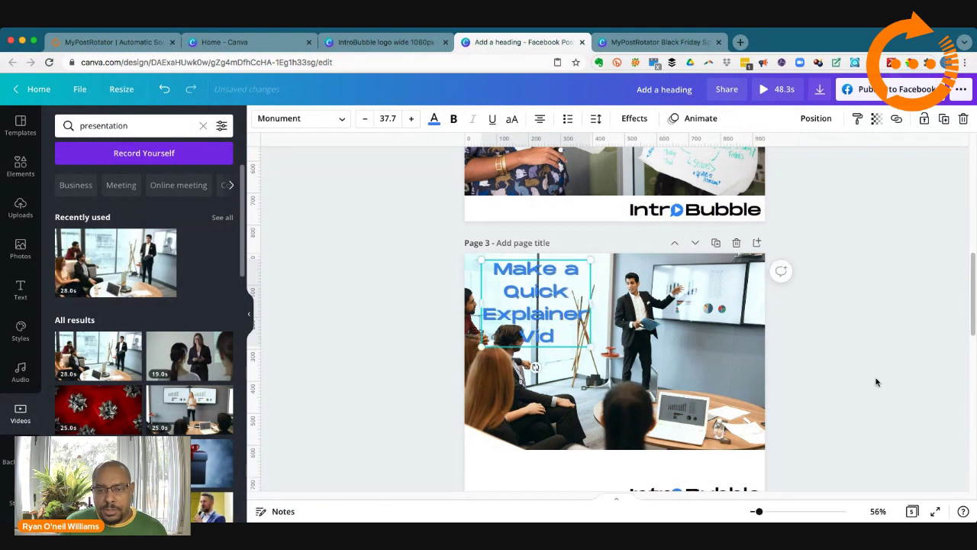
{"action": "left_click", "coordinate": [836, 376]}
{"action": "scroll", "coordinate": [826, 405], "scroll_direction": "down", "scroll_amount": 2}
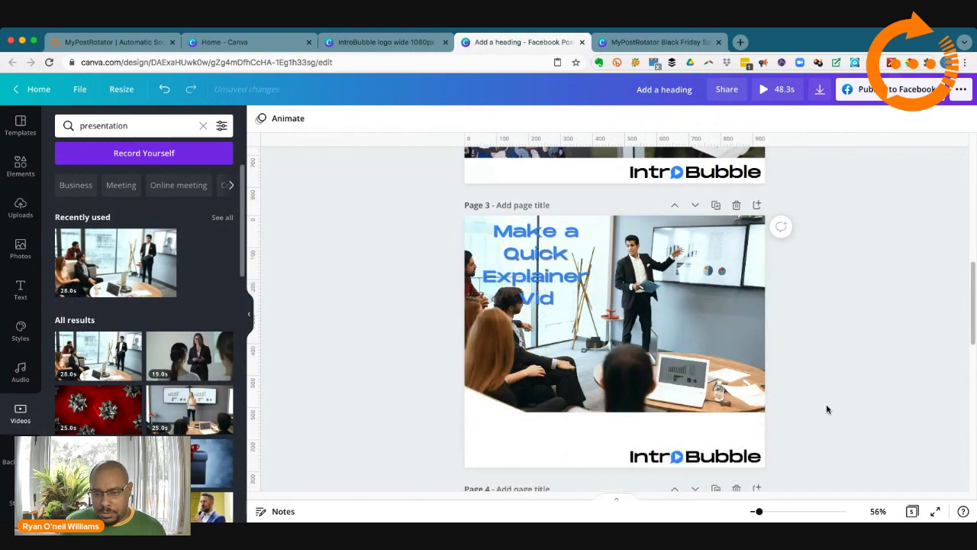
Step: Extend the page 3 presentation video down the page and play a preview of it
{"action": "left_click", "coordinate": [638, 303]}
{"action": "double_click", "coordinate": [638, 303]}
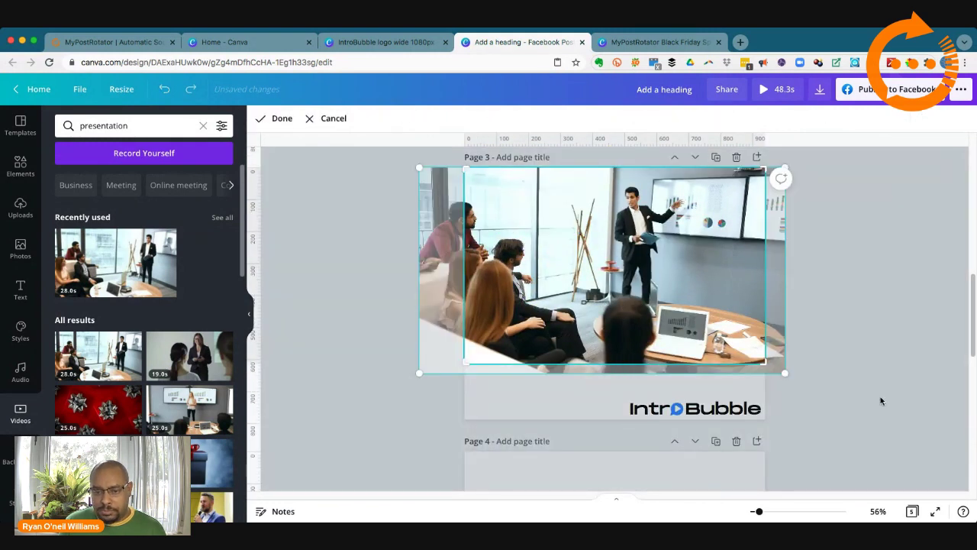
{"action": "left_click", "coordinate": [860, 387]}
{"action": "left_click_drag", "start_coordinate": [618, 364], "coordinate": [618, 398]}
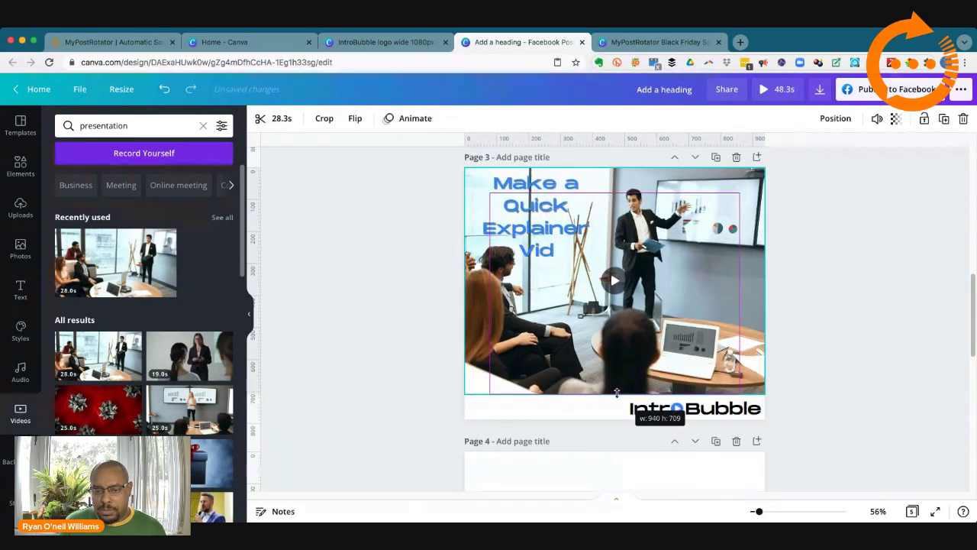
{"action": "left_click", "coordinate": [817, 362]}
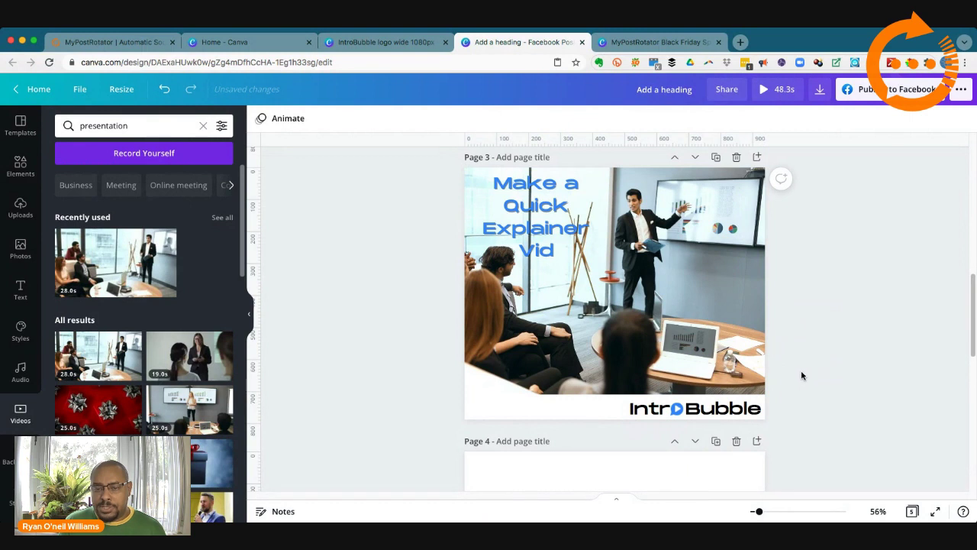
{"action": "left_click", "coordinate": [650, 305]}
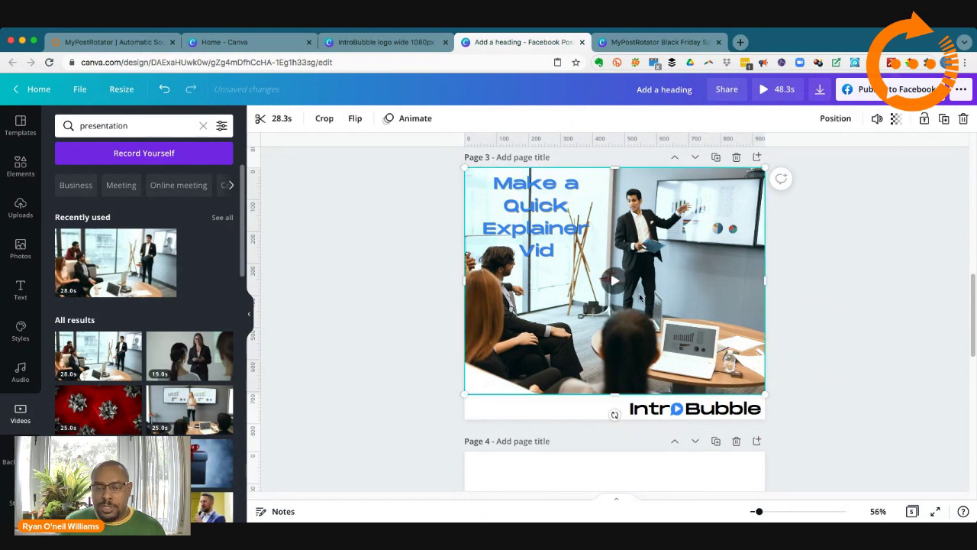
{"action": "left_click", "coordinate": [615, 281]}
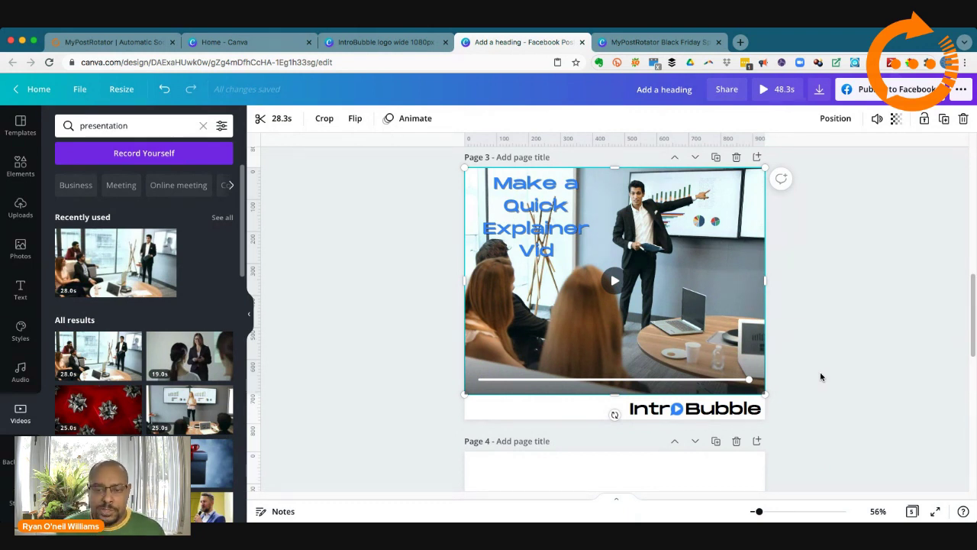
Step: Replace the design title with 'IntroBubble FB Posts', fixing the typo before committing
{"action": "left_click", "coordinate": [820, 289]}
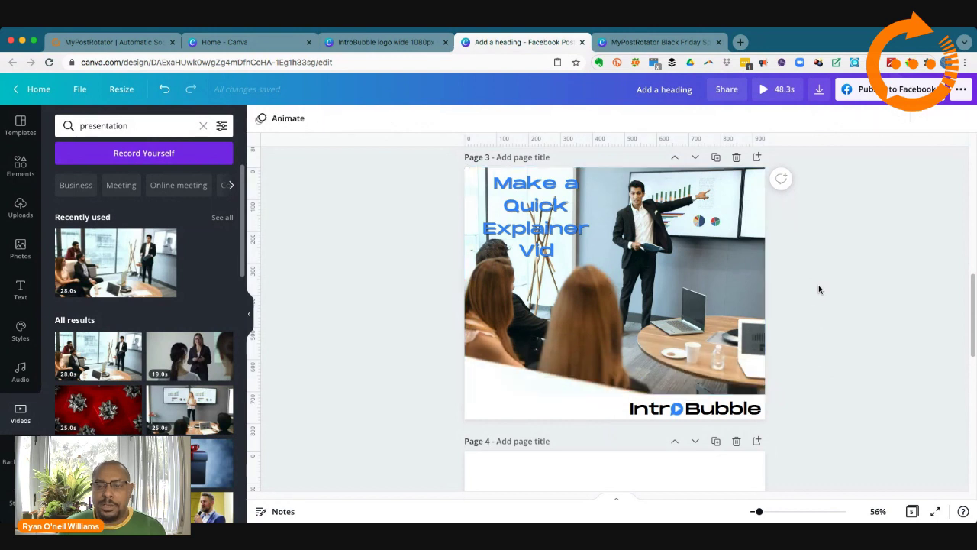
{"action": "scroll", "coordinate": [840, 305], "scroll_direction": "up", "scroll_amount": 10}
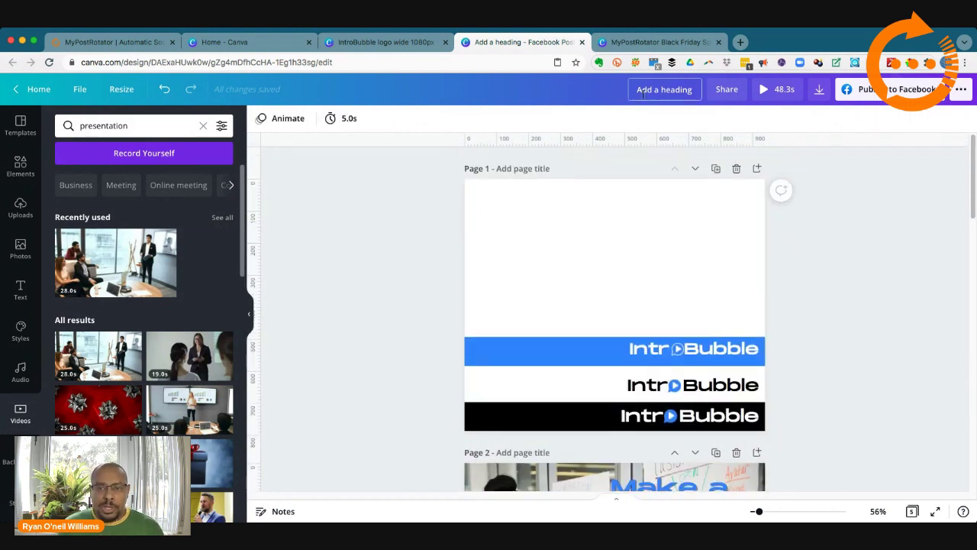
{"action": "left_click_drag", "start_coordinate": [636, 89], "coordinate": [693, 89]}
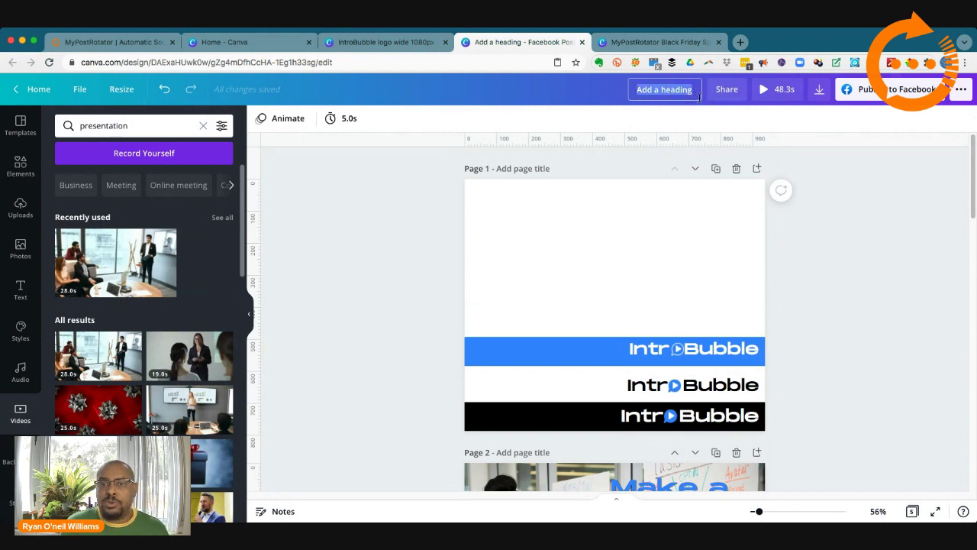
{"action": "type", "text": "Int"}
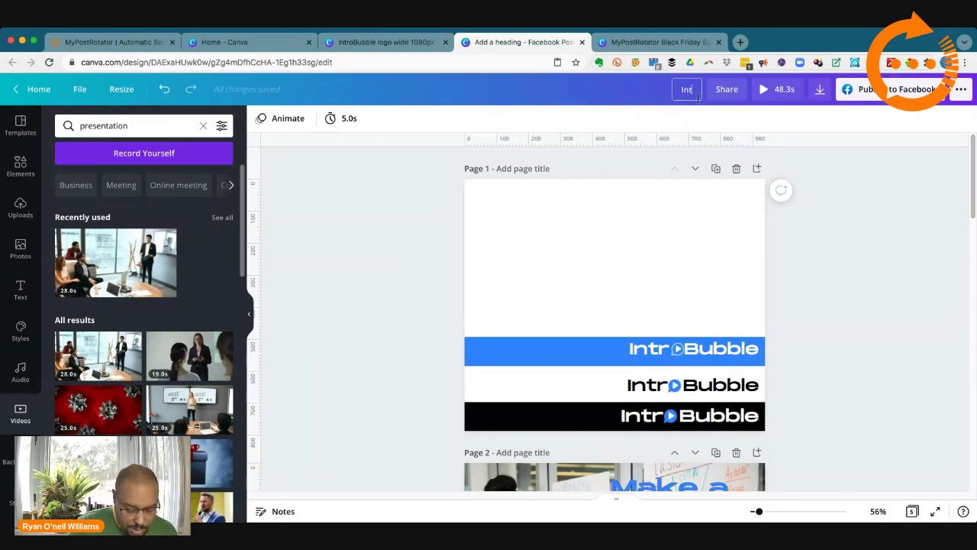
{"action": "type", "text": "ooro"}
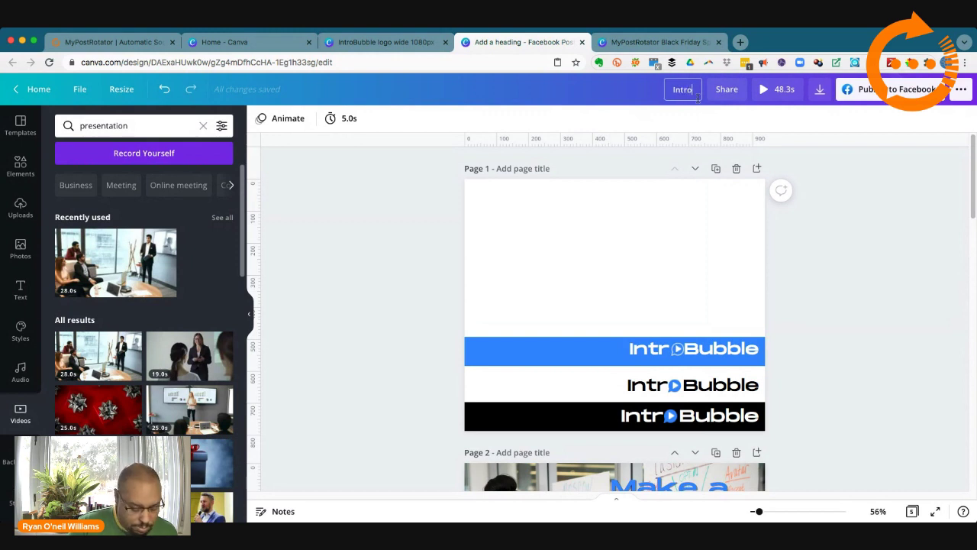
{"action": "type", "text": "Bubble"}
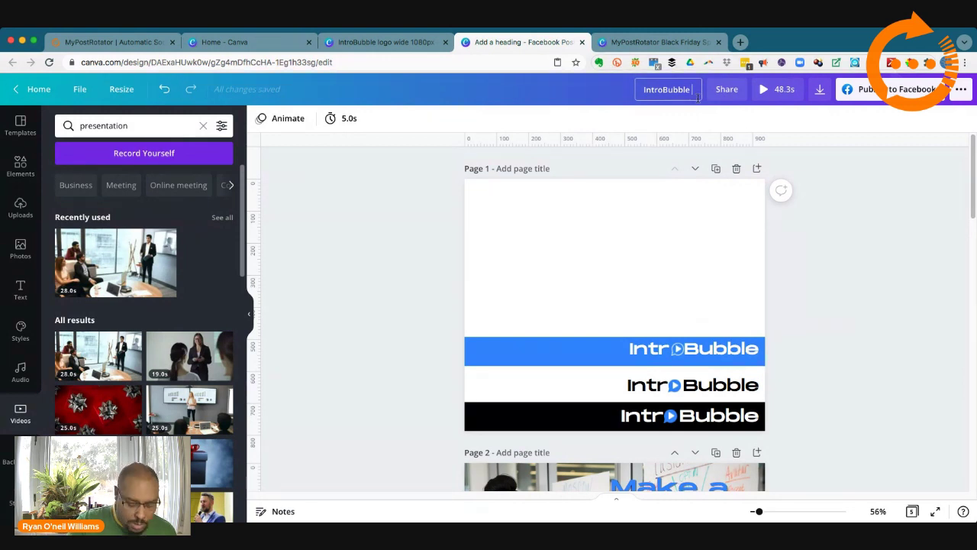
{"action": "type", "text": " FaB"}
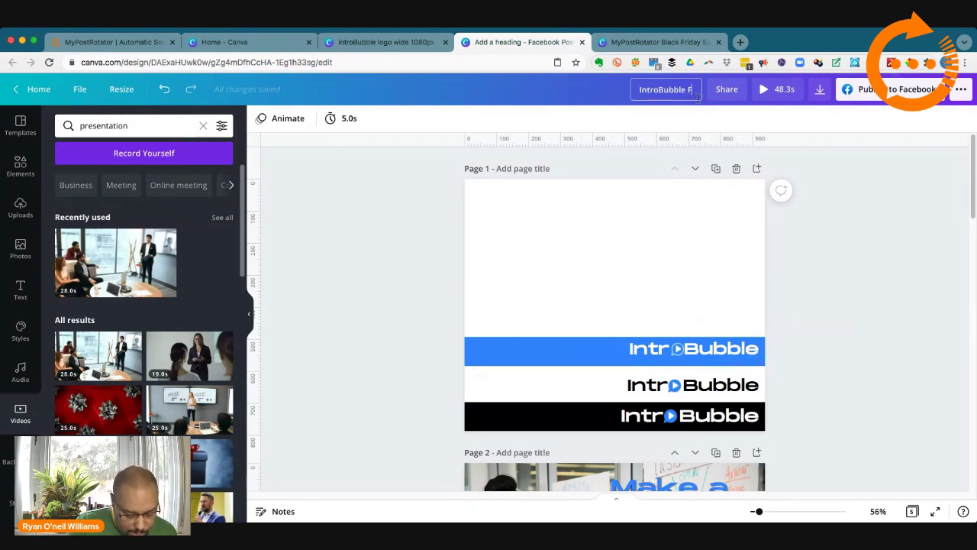
{"action": "key", "text": "BackSpace"}
{"action": "key", "text": "BackSpace"}
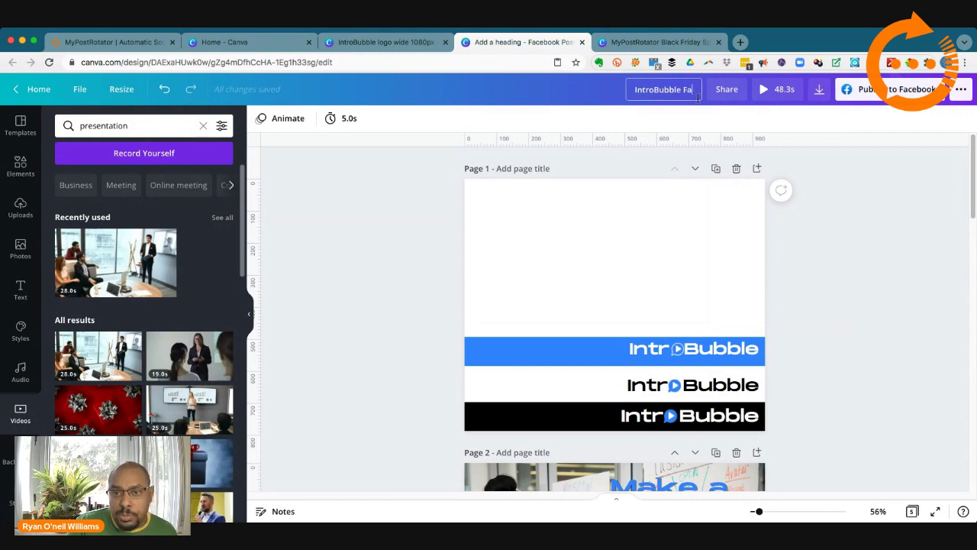
{"action": "type", "text": "B Po"}
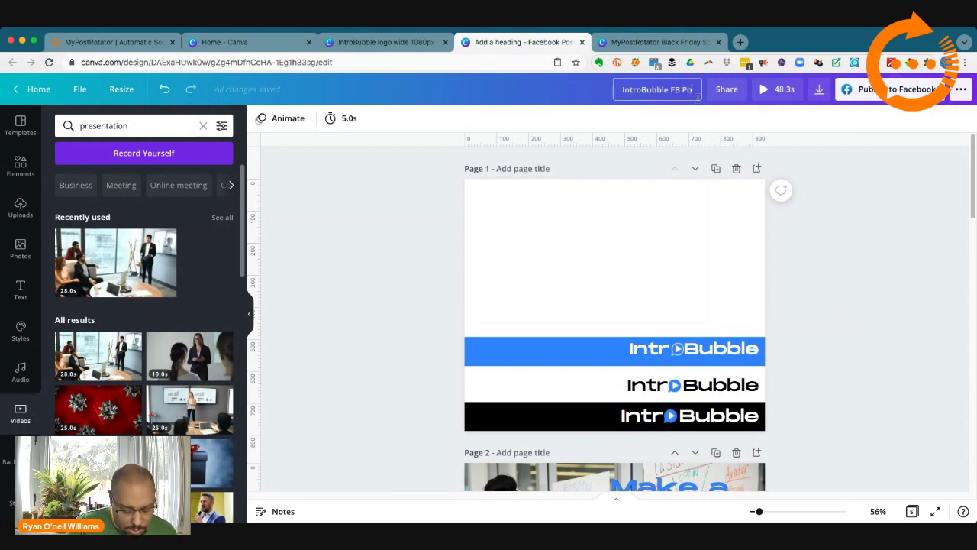
{"action": "type", "text": "sts"}
{"action": "left_click", "coordinate": [818, 219]}
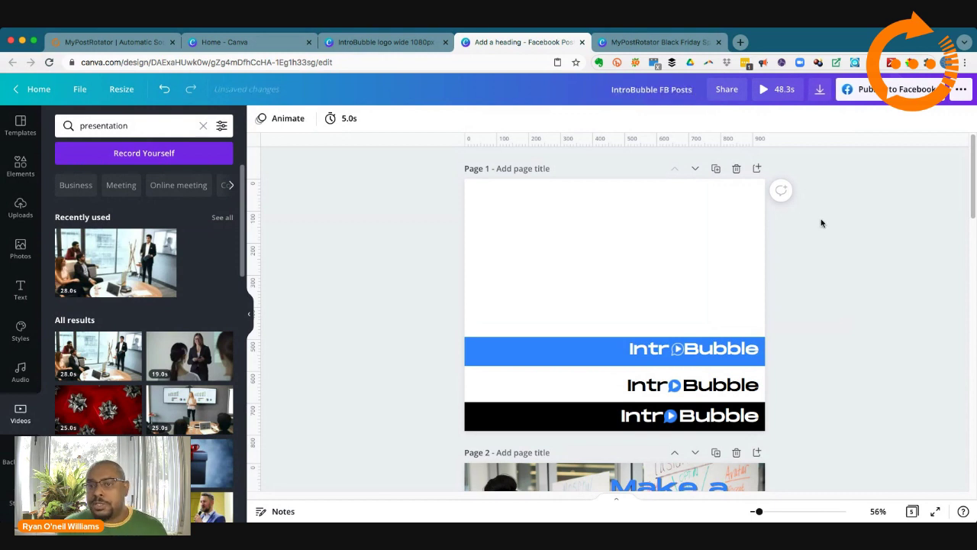
{"action": "scroll", "coordinate": [830, 271], "scroll_direction": "down", "scroll_amount": 15}
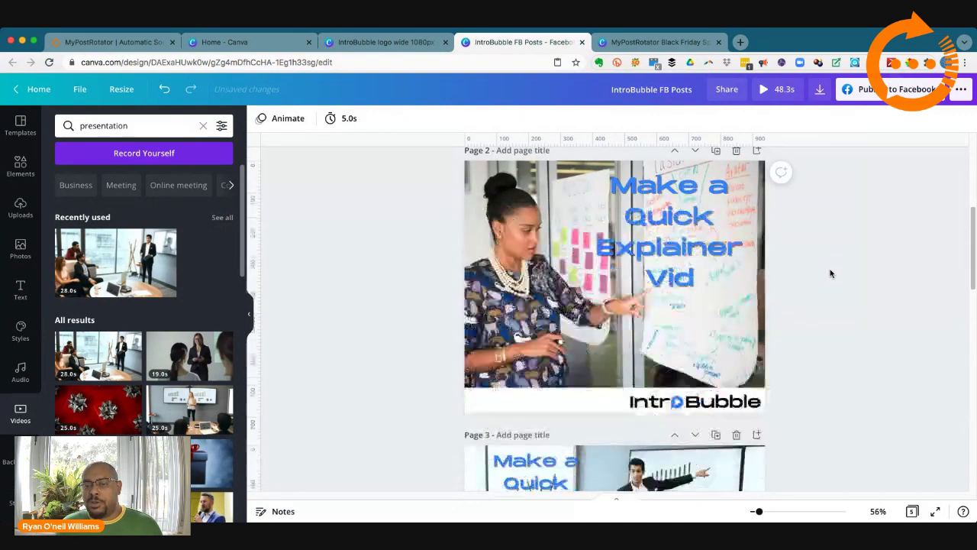
{"action": "scroll", "coordinate": [805, 269], "scroll_direction": "up", "scroll_amount": 1}
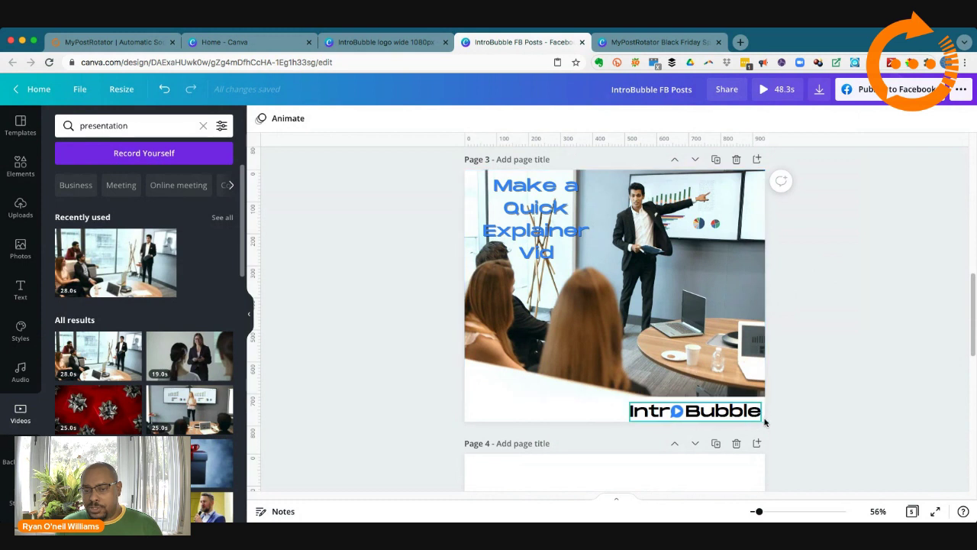
{"action": "scroll", "coordinate": [812, 411], "scroll_direction": "down", "scroll_amount": 2}
{"action": "scroll", "coordinate": [812, 413], "scroll_direction": "down", "scroll_amount": 4}
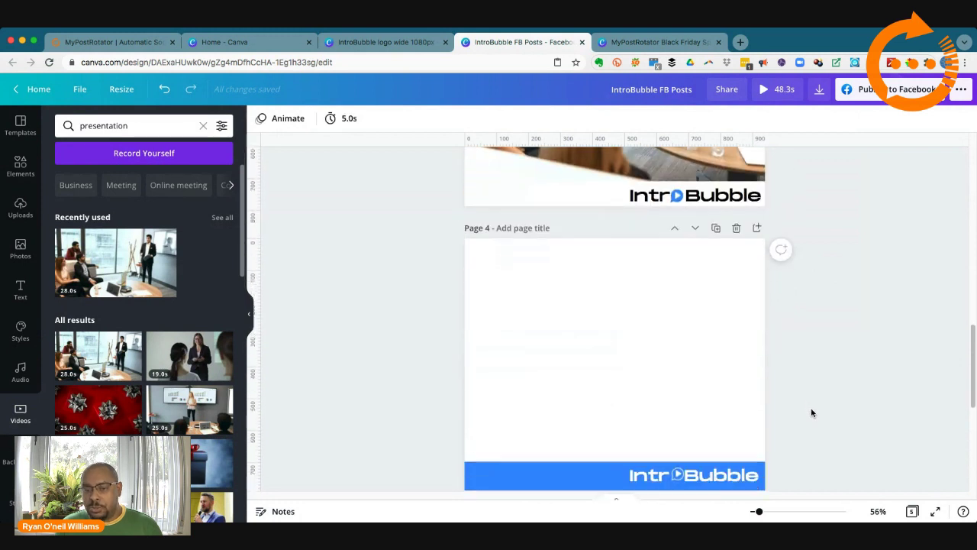
{"action": "scroll", "coordinate": [812, 412], "scroll_direction": "down", "scroll_amount": 1}
Step: Delete the strip element and the black IntroBubble logo from page 3
{"action": "scroll", "coordinate": [811, 412], "scroll_direction": "up", "scroll_amount": 3}
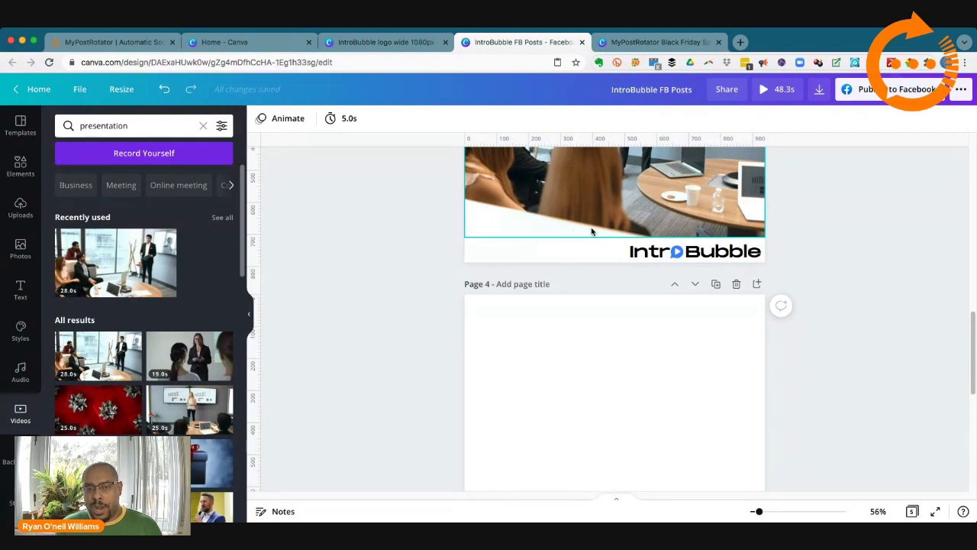
{"action": "left_click", "coordinate": [576, 248]}
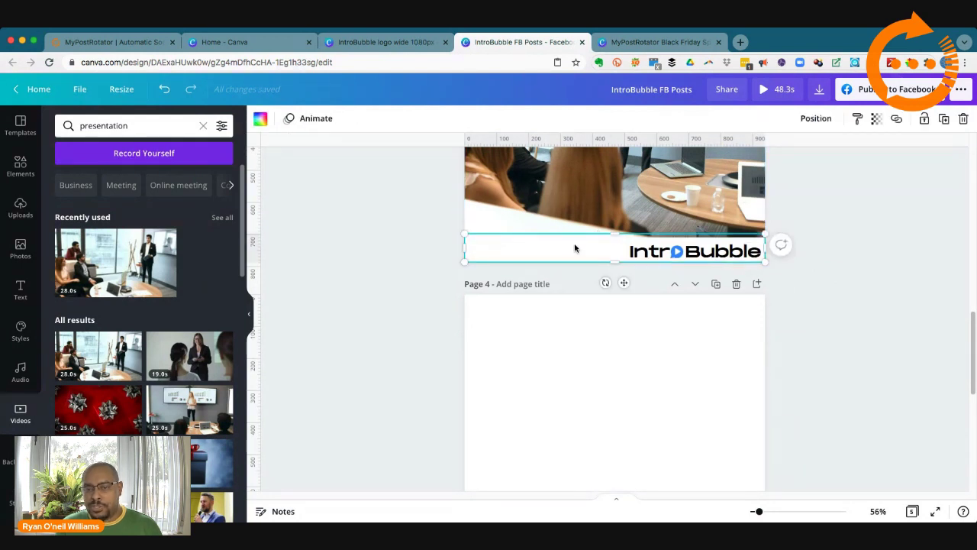
{"action": "key", "text": "Delete"}
{"action": "left_click", "coordinate": [610, 249]}
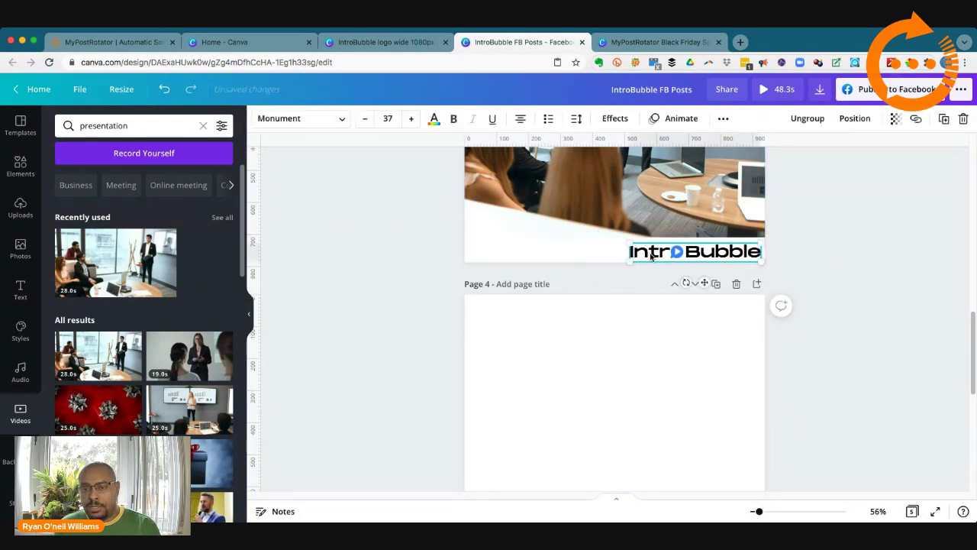
{"action": "key", "text": "Delete"}
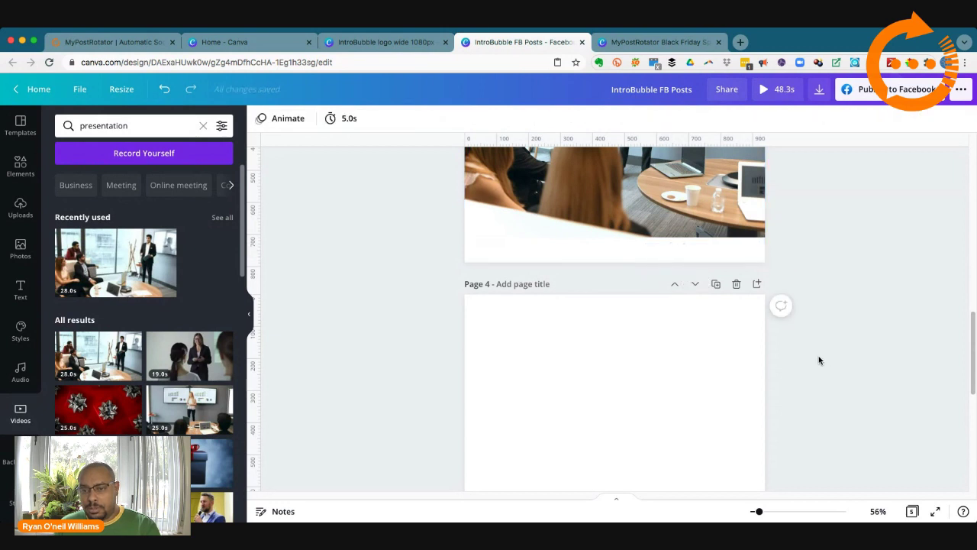
Step: Copy page 4's blue IntroBubble strip and paste it beneath the page 3 video
{"action": "scroll", "coordinate": [815, 357], "scroll_direction": "down", "scroll_amount": 3}
{"action": "left_click_drag", "start_coordinate": [641, 257], "coordinate": [781, 312]}
{"action": "right_click", "coordinate": [637, 296]}
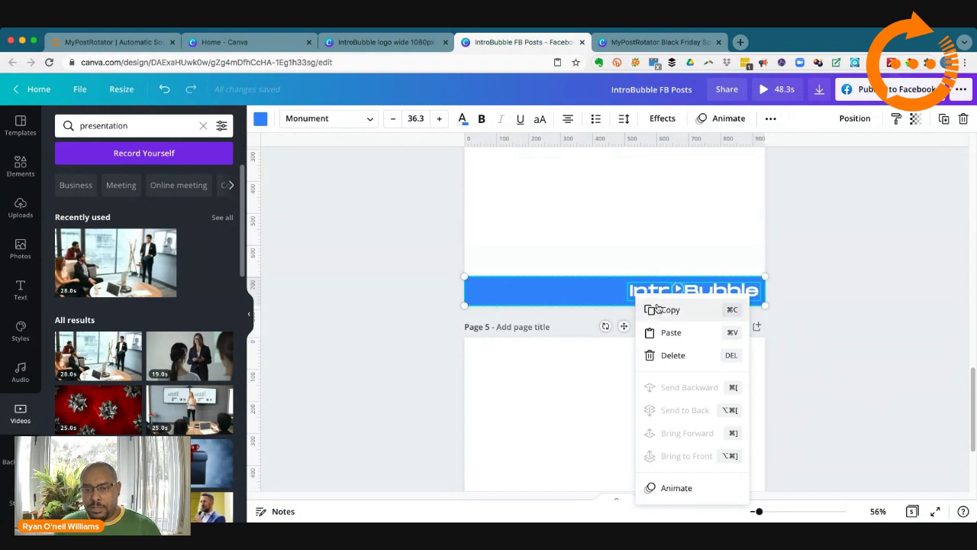
{"action": "left_click", "coordinate": [645, 308]}
{"action": "scroll", "coordinate": [826, 357], "scroll_direction": "up", "scroll_amount": 5}
{"action": "scroll", "coordinate": [826, 363], "scroll_direction": "up", "scroll_amount": 2}
{"action": "left_click", "coordinate": [636, 269]}
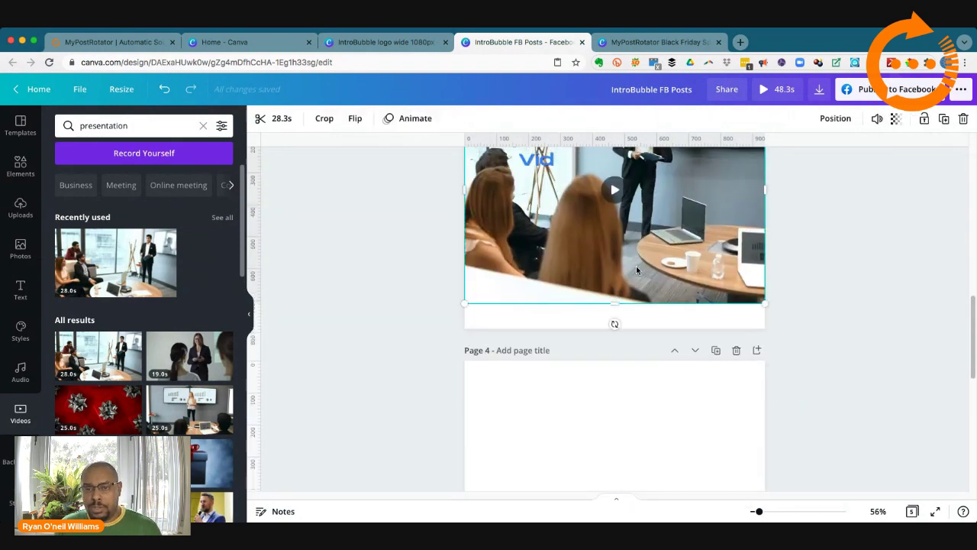
{"action": "right_click", "coordinate": [637, 269]}
{"action": "left_click", "coordinate": [671, 293]}
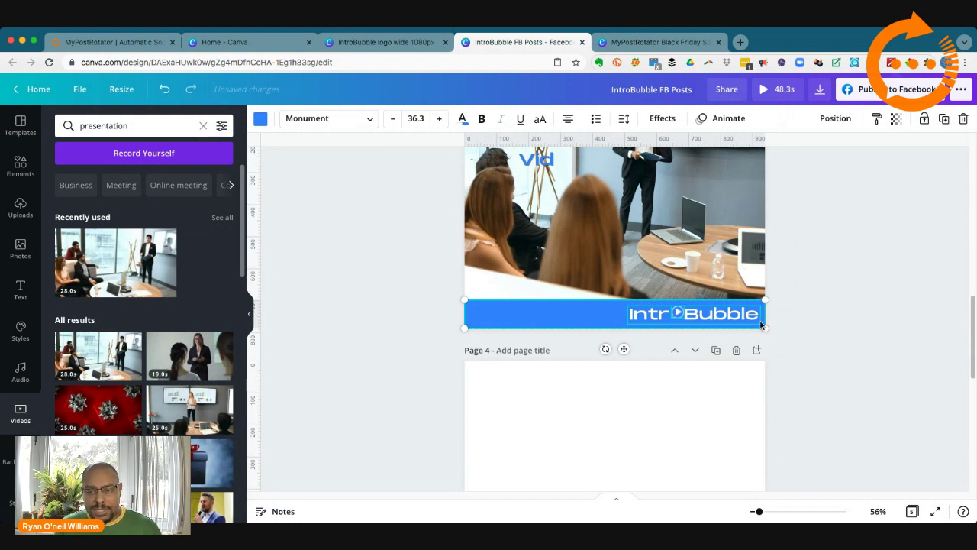
{"action": "left_click", "coordinate": [842, 354]}
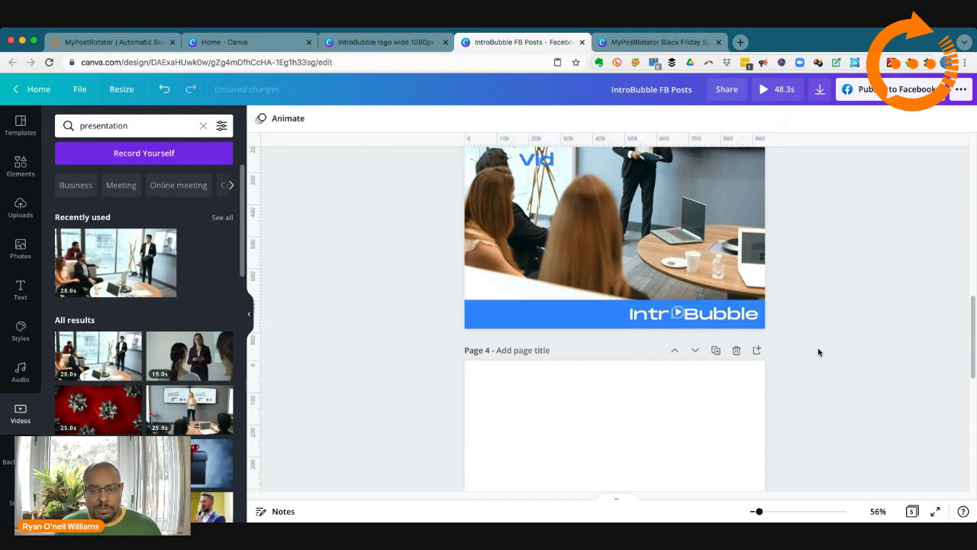
{"action": "scroll", "coordinate": [817, 352], "scroll_direction": "up", "scroll_amount": 3}
Step: Zoom to 144% on page 3's logo strip, nudge the play icon into alignment, then zoom back out
{"action": "scroll", "coordinate": [818, 352], "scroll_direction": "up", "scroll_amount": 1}
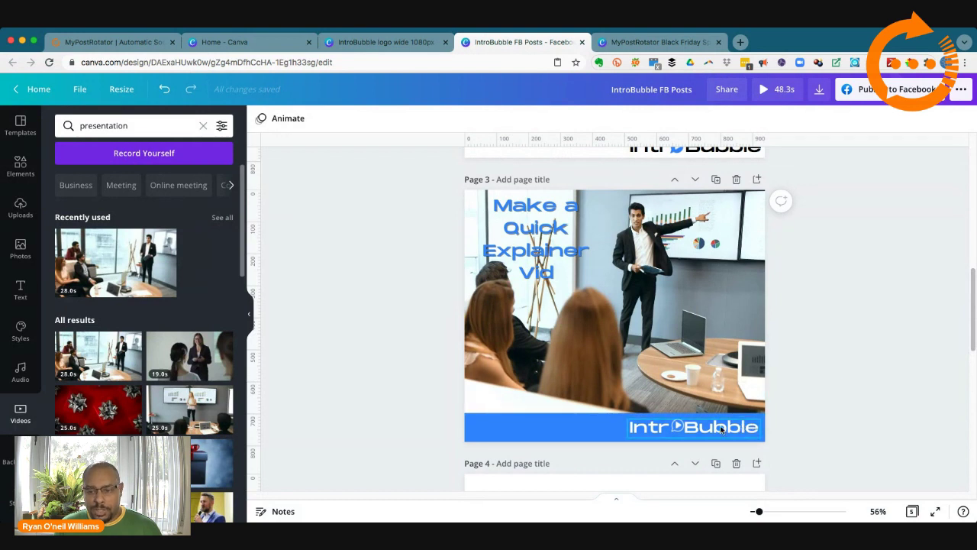
{"action": "left_click", "coordinate": [685, 429]}
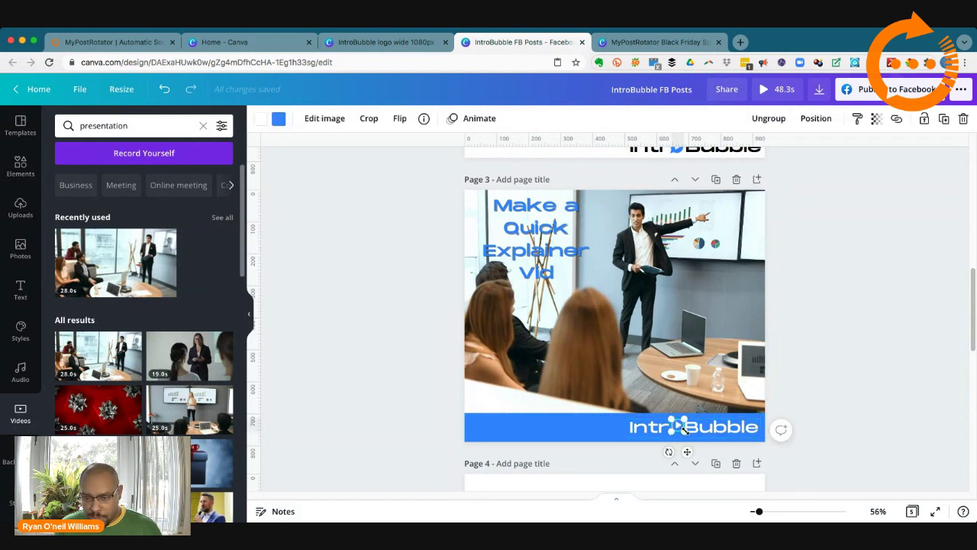
{"action": "left_click", "coordinate": [645, 432]}
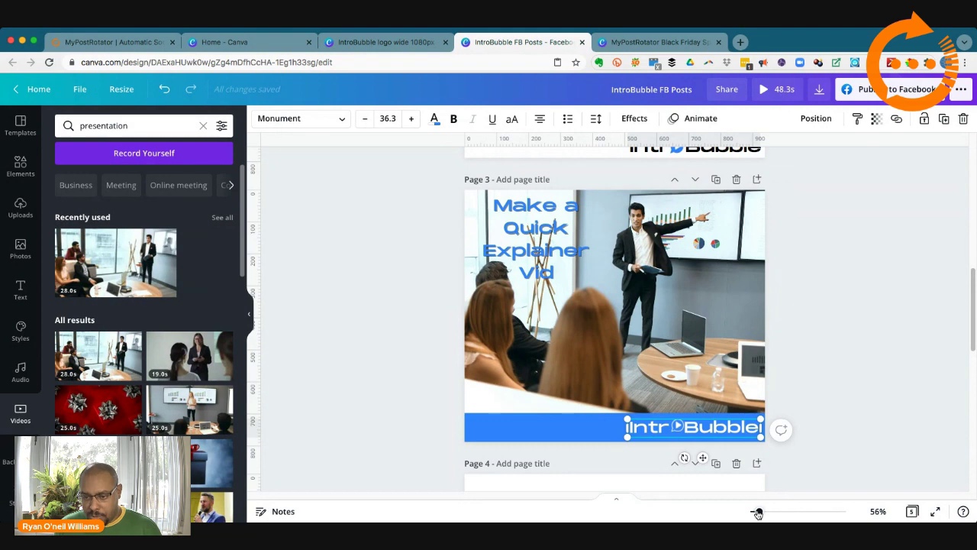
{"action": "left_click_drag", "start_coordinate": [759, 510], "coordinate": [776, 510]}
{"action": "scroll", "coordinate": [753, 442], "scroll_direction": "down", "scroll_amount": 8}
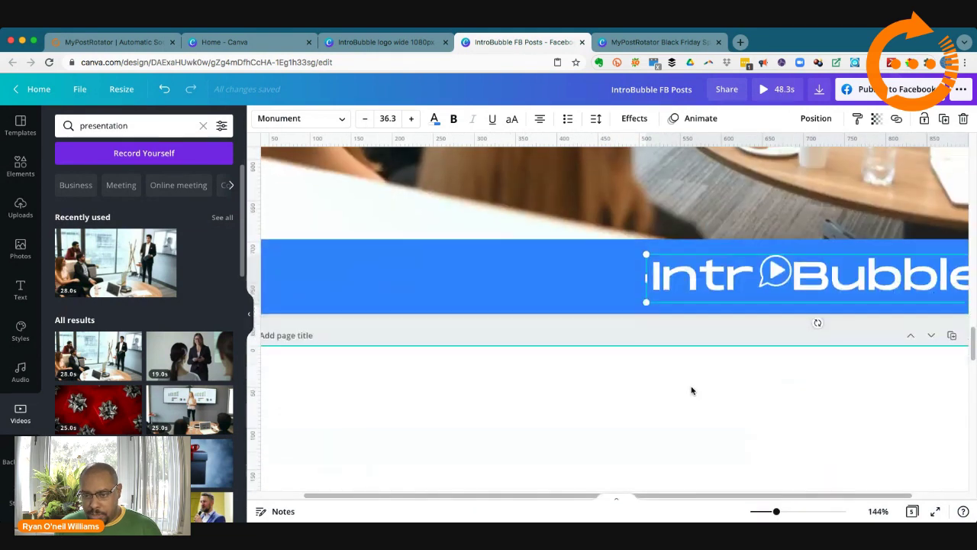
{"action": "left_click_drag", "start_coordinate": [773, 286], "coordinate": [770, 290]}
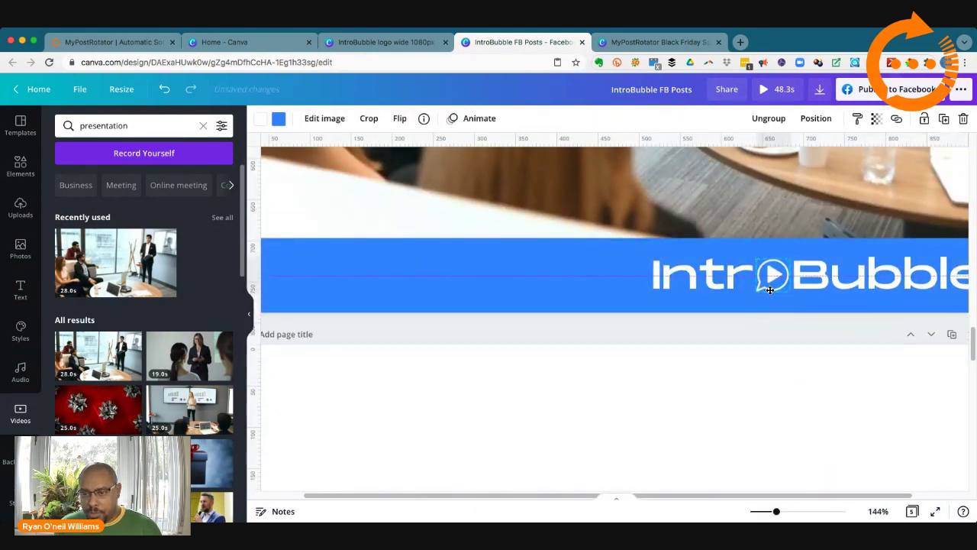
{"action": "left_click", "coordinate": [784, 366]}
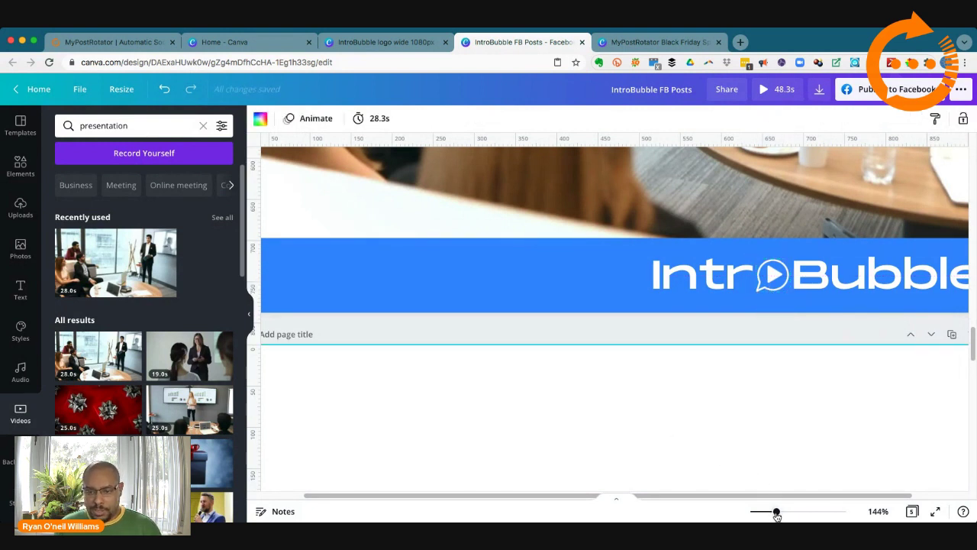
{"action": "left_click_drag", "start_coordinate": [777, 514], "coordinate": [758, 513]}
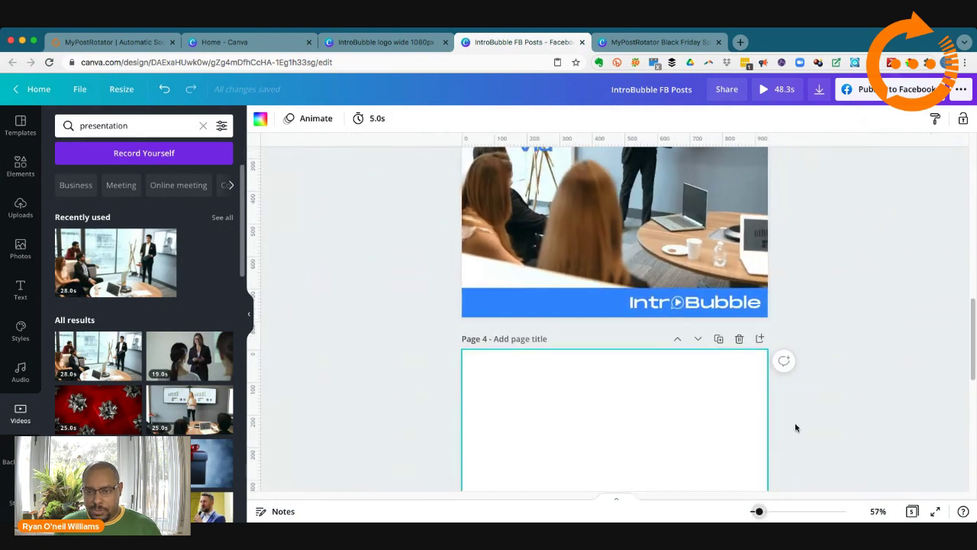
{"action": "scroll", "coordinate": [802, 431], "scroll_direction": "up", "scroll_amount": 4}
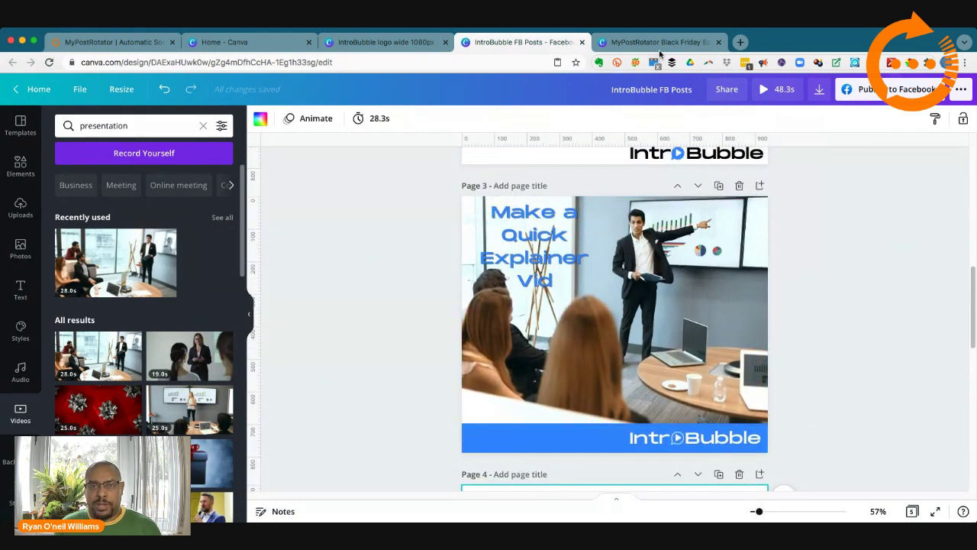
Step: Switch back and forth between the IntroBubble FB Posts and Black Friday Special tabs, ending on Black Friday
{"action": "left_click", "coordinate": [656, 42]}
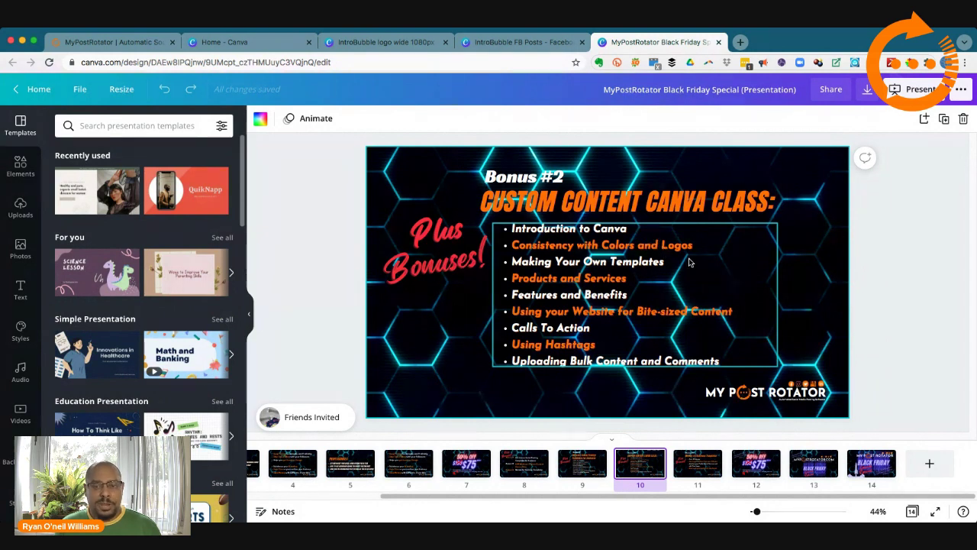
{"action": "left_click", "coordinate": [527, 46]}
{"action": "left_click", "coordinate": [816, 302]}
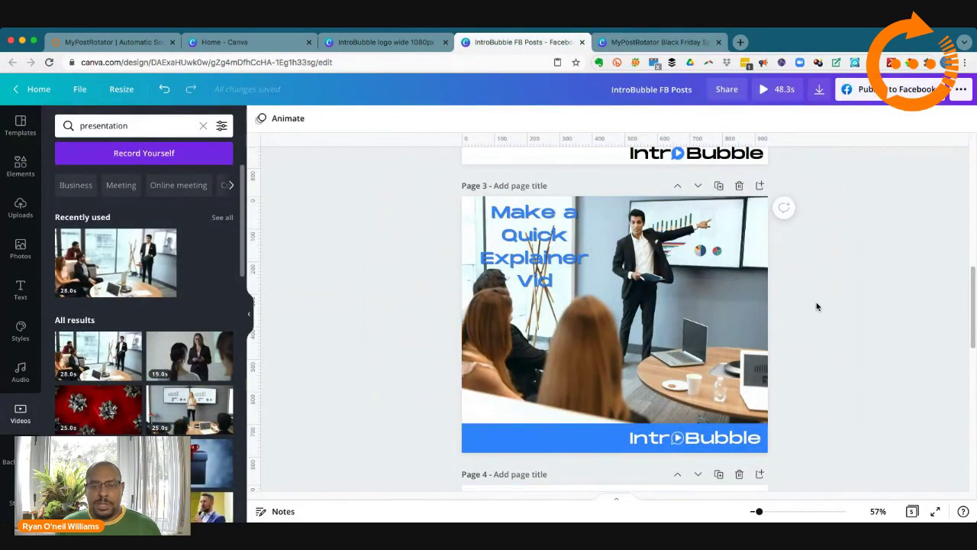
{"action": "scroll", "coordinate": [801, 305], "scroll_direction": "up", "scroll_amount": 1}
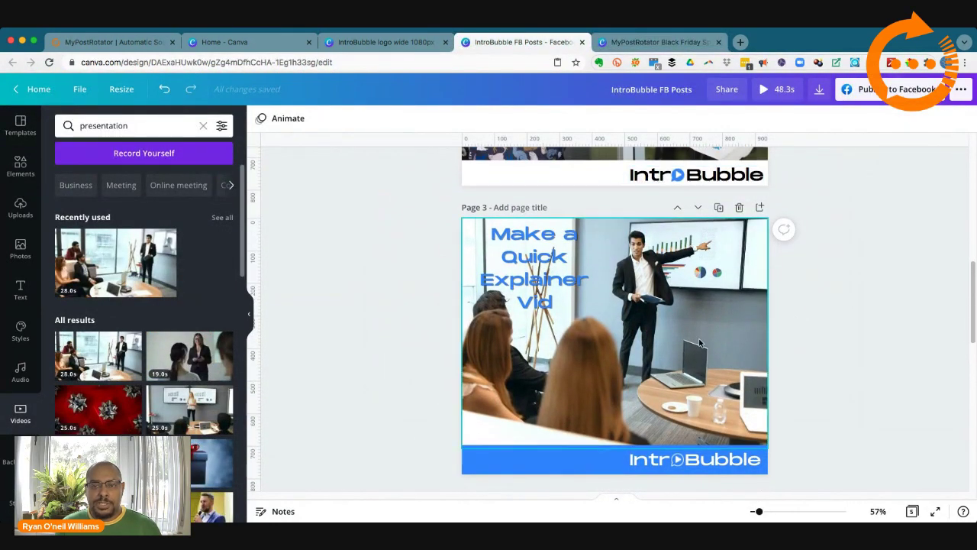
{"action": "scroll", "coordinate": [808, 373], "scroll_direction": "up", "scroll_amount": 1}
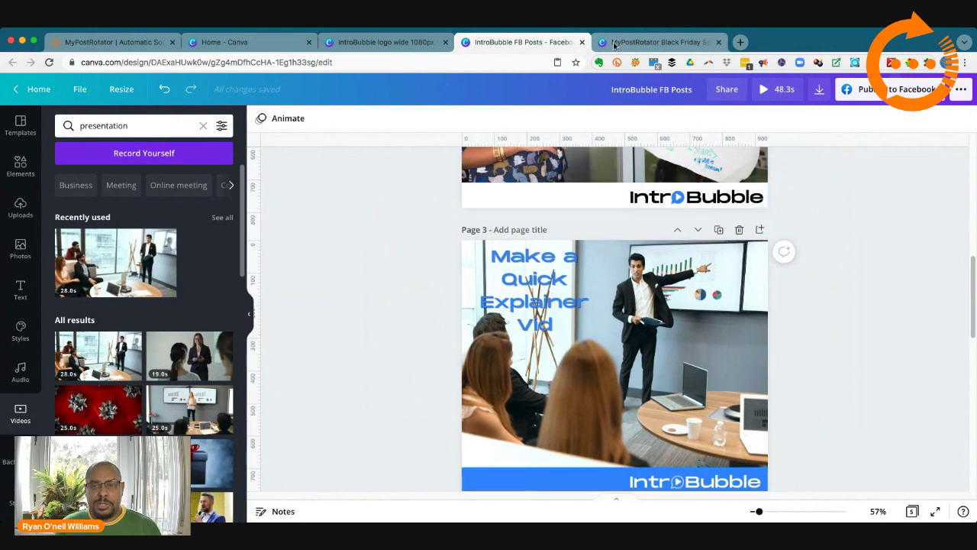
{"action": "left_click", "coordinate": [641, 47]}
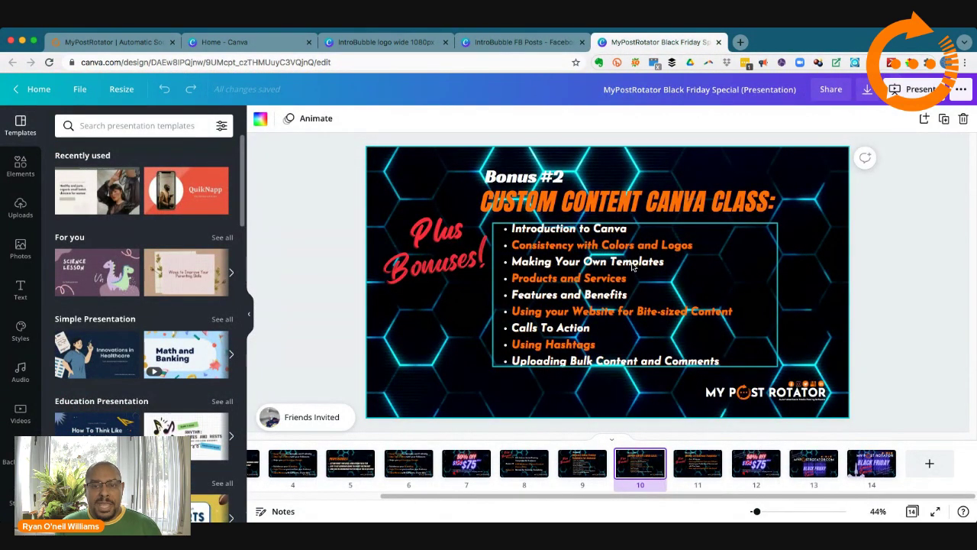
{"action": "left_click", "coordinate": [517, 43]}
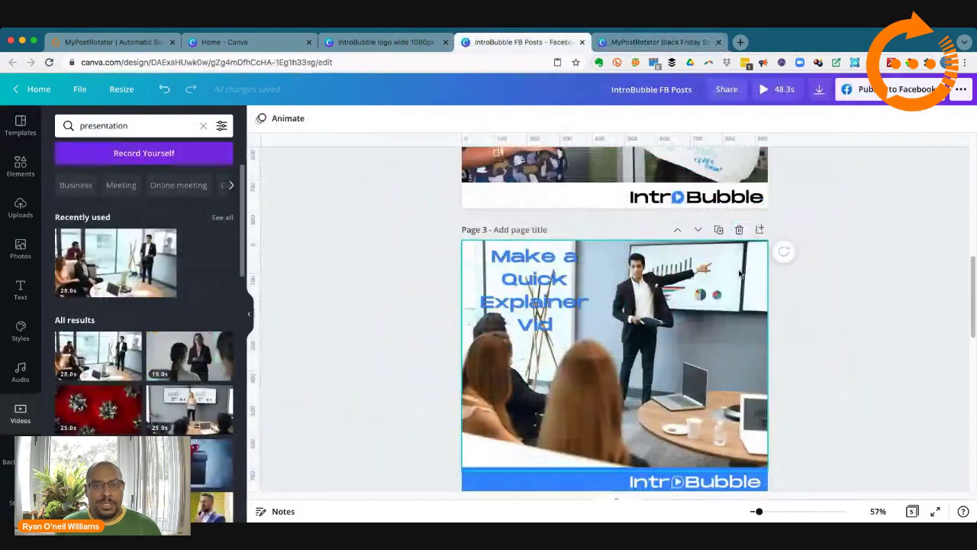
{"action": "scroll", "coordinate": [679, 265], "scroll_direction": "up", "scroll_amount": 5}
{"action": "scroll", "coordinate": [679, 265], "scroll_direction": "down", "scroll_amount": 3}
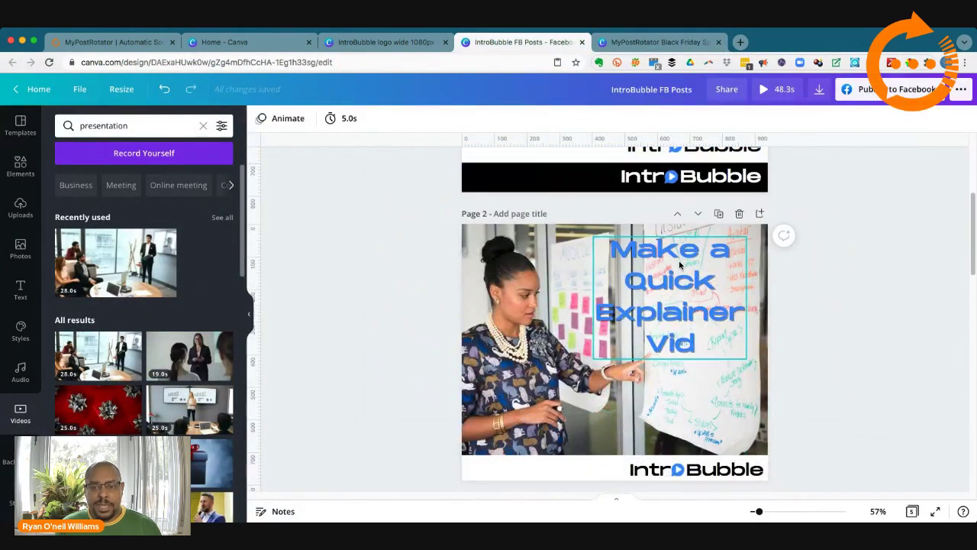
{"action": "scroll", "coordinate": [680, 265], "scroll_direction": "down", "scroll_amount": 5}
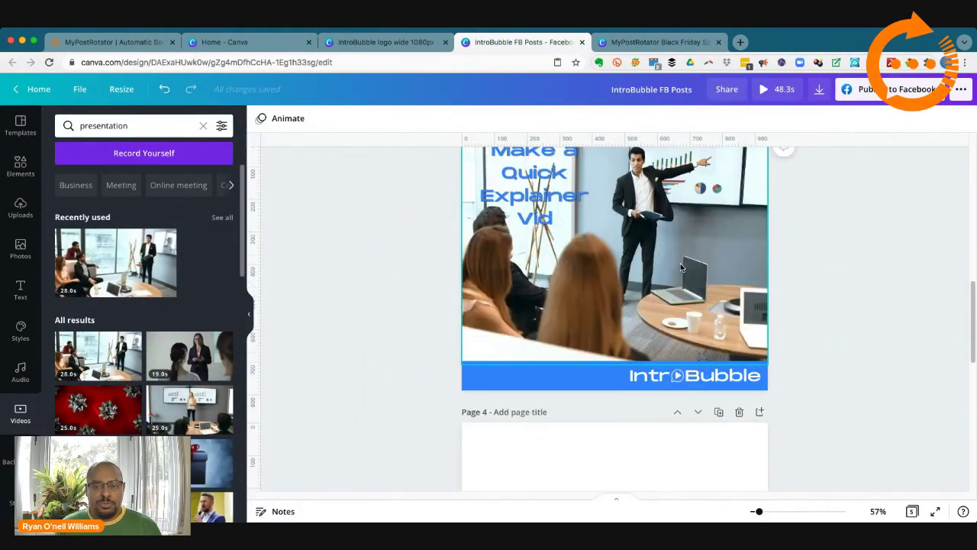
{"action": "scroll", "coordinate": [680, 265], "scroll_direction": "up", "scroll_amount": 2}
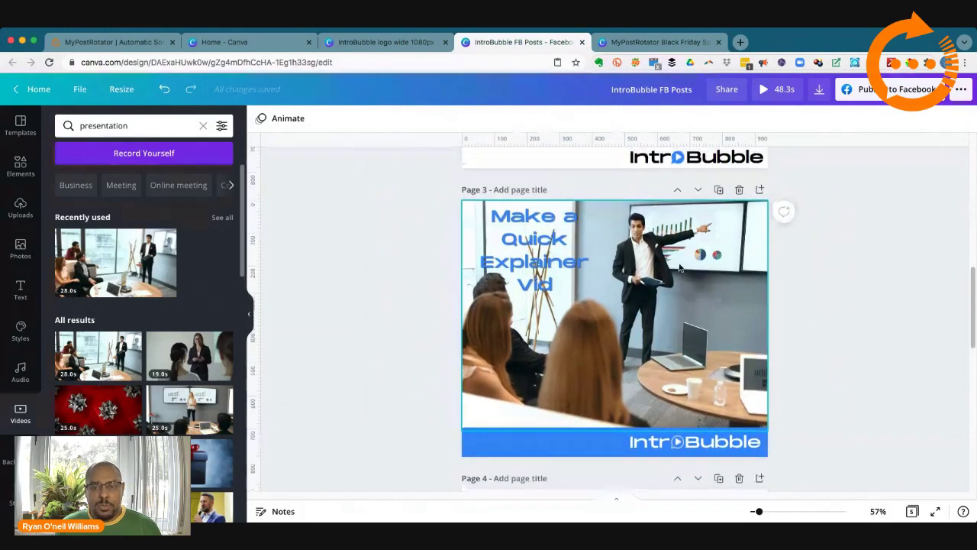
{"action": "left_click", "coordinate": [620, 42]}
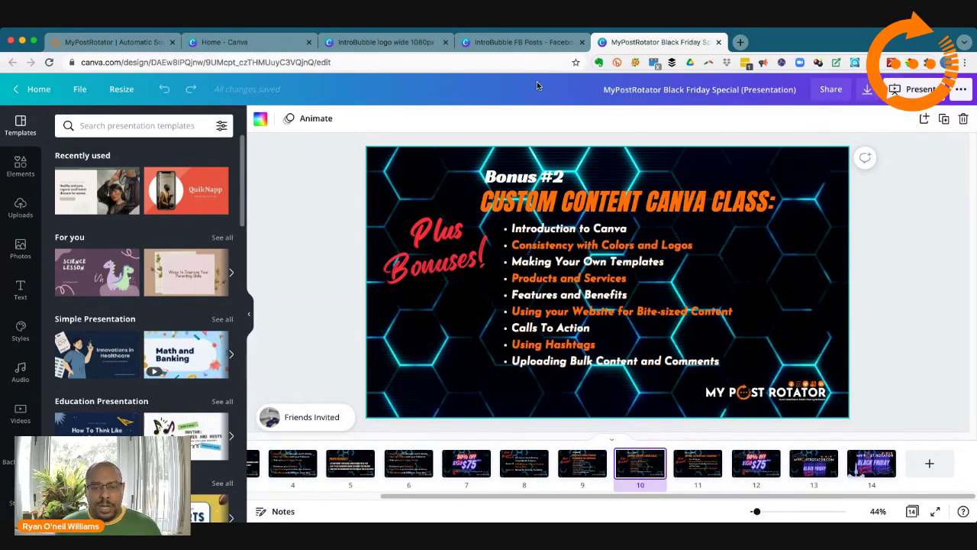
Step: Return to IntroBubble FB Posts after a brief look at Black Friday, with page 3 in view
{"action": "left_click", "coordinate": [516, 44]}
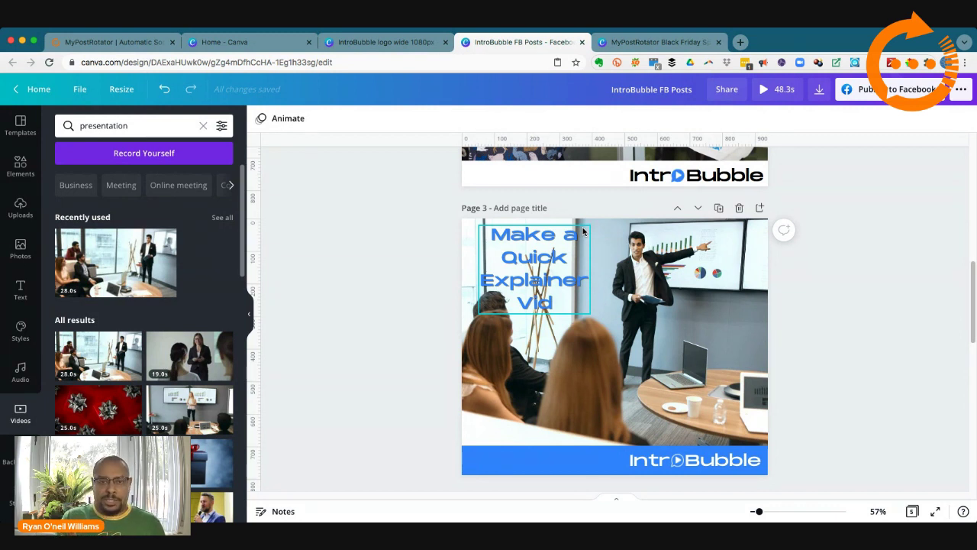
{"action": "left_click", "coordinate": [654, 46]}
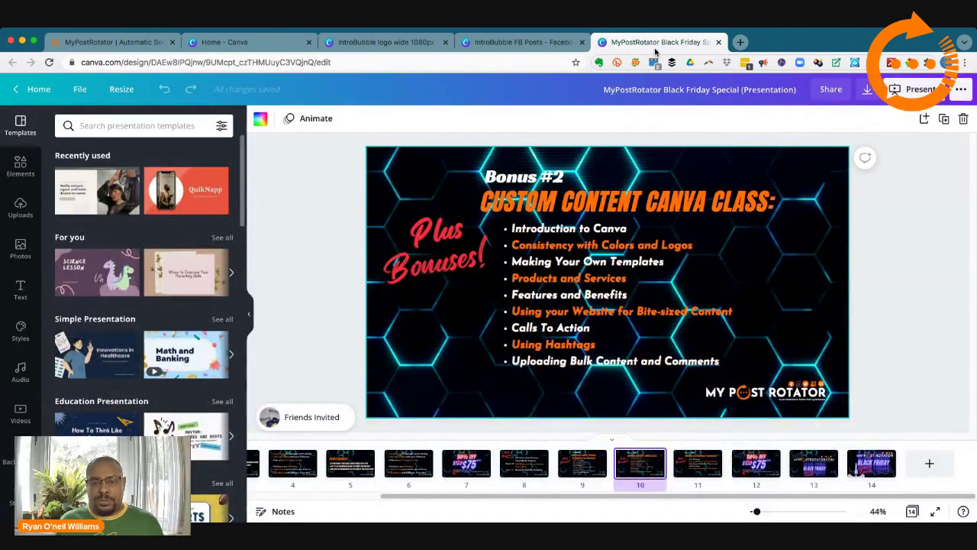
{"action": "left_click", "coordinate": [565, 47]}
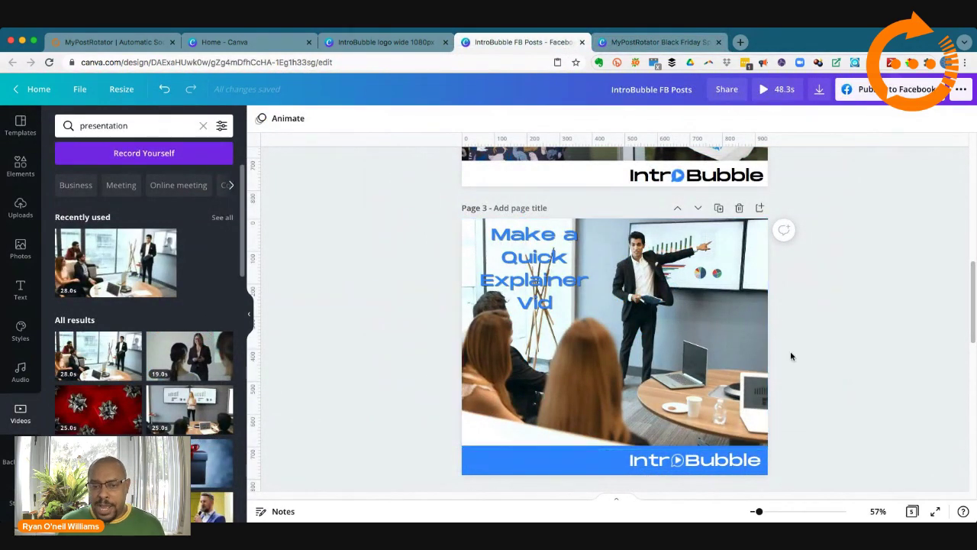
{"action": "scroll", "coordinate": [809, 363], "scroll_direction": "down", "scroll_amount": 3}
{"action": "scroll", "coordinate": [809, 365], "scroll_direction": "up", "scroll_amount": 4}
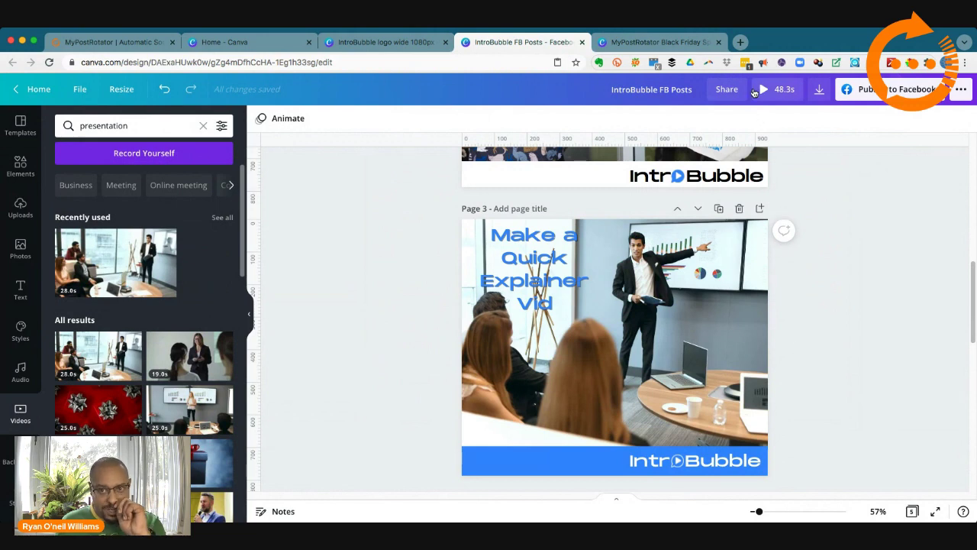
Step: Load introbubble.com in a new Chrome tab
{"action": "left_click", "coordinate": [741, 44]}
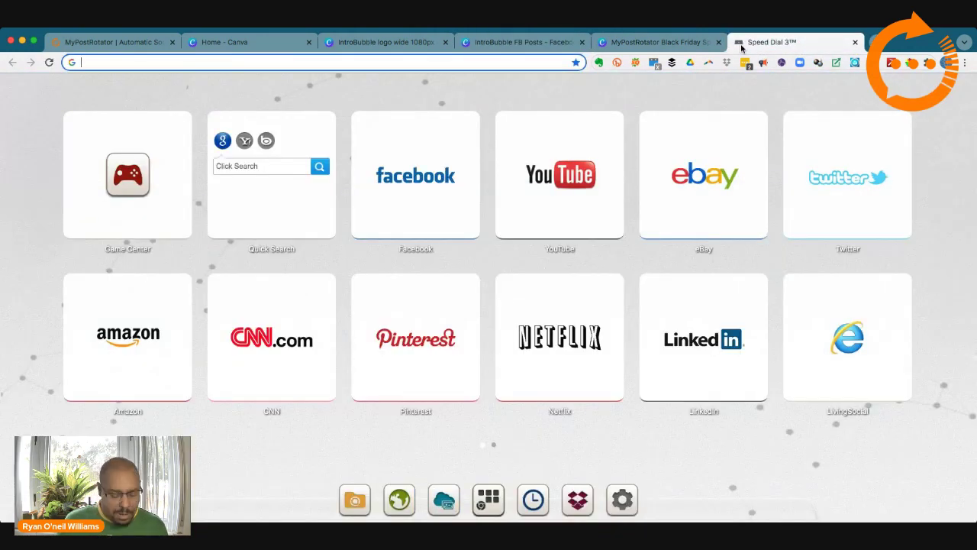
{"action": "type", "text": "introbubble.com"}
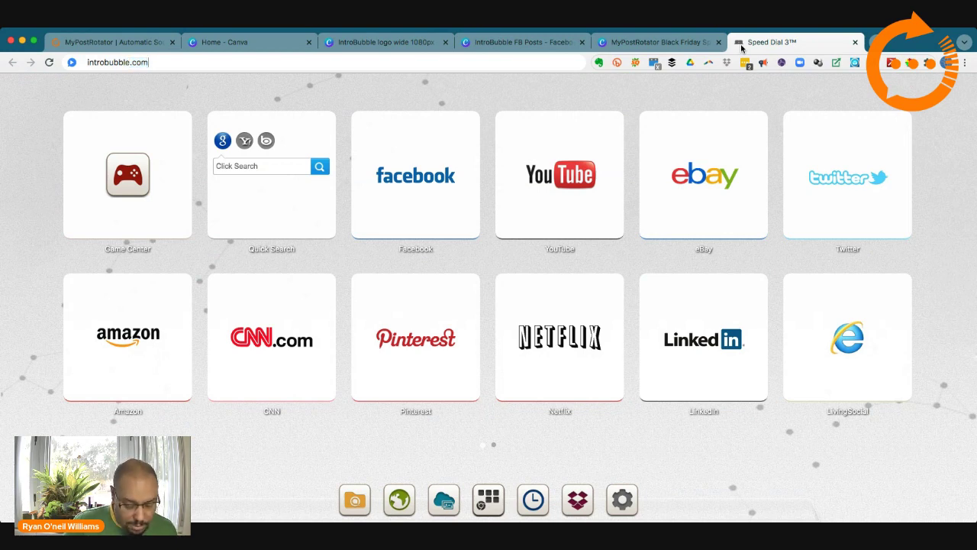
{"action": "key", "text": "Return"}
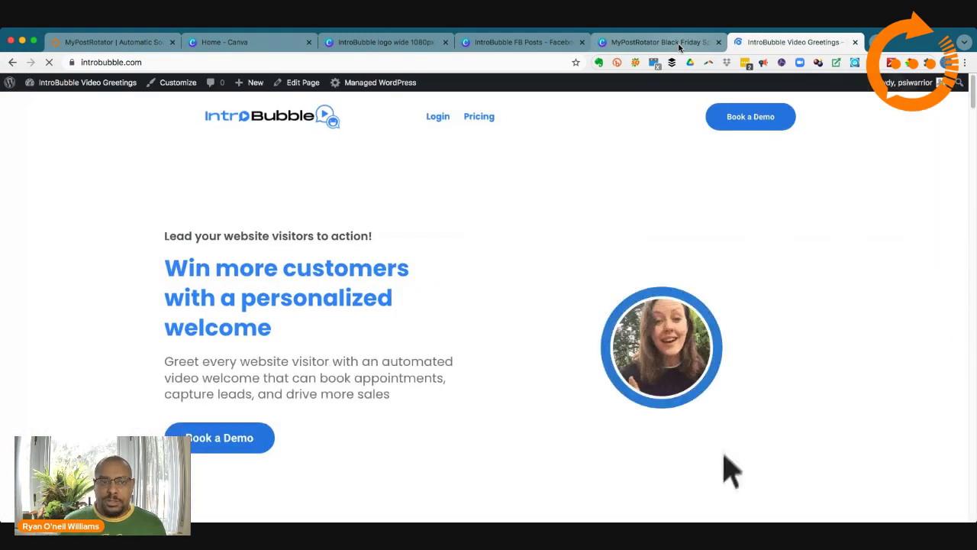
Step: Log out of WordPress, return to the IntroBubble homepage and expand the video greeting bubble
{"action": "left_click", "coordinate": [702, 380]}
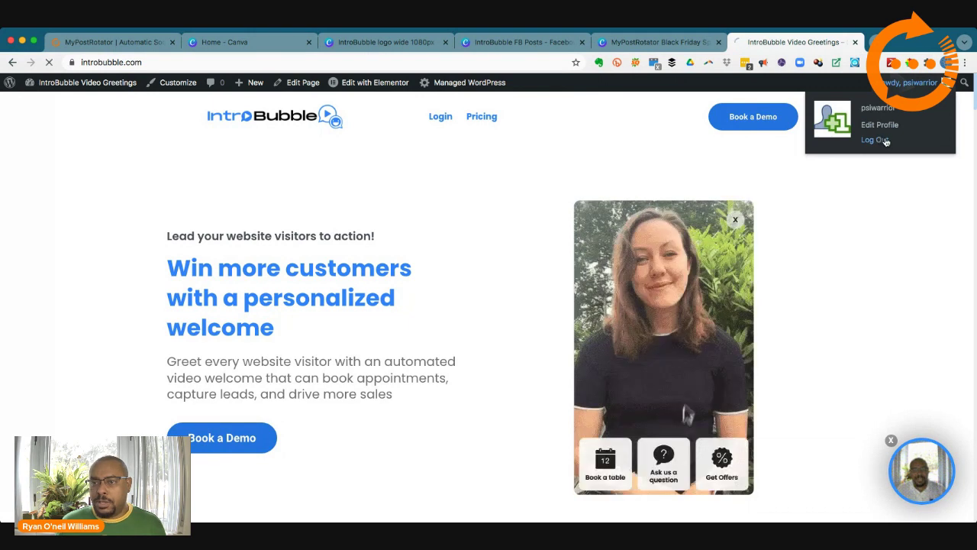
{"action": "left_click", "coordinate": [878, 140]}
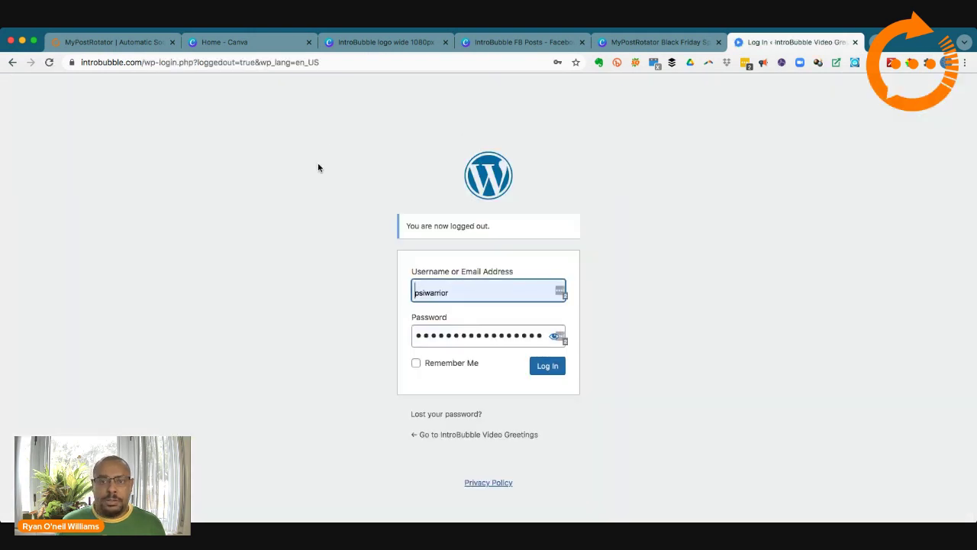
{"action": "left_click", "coordinate": [468, 436]}
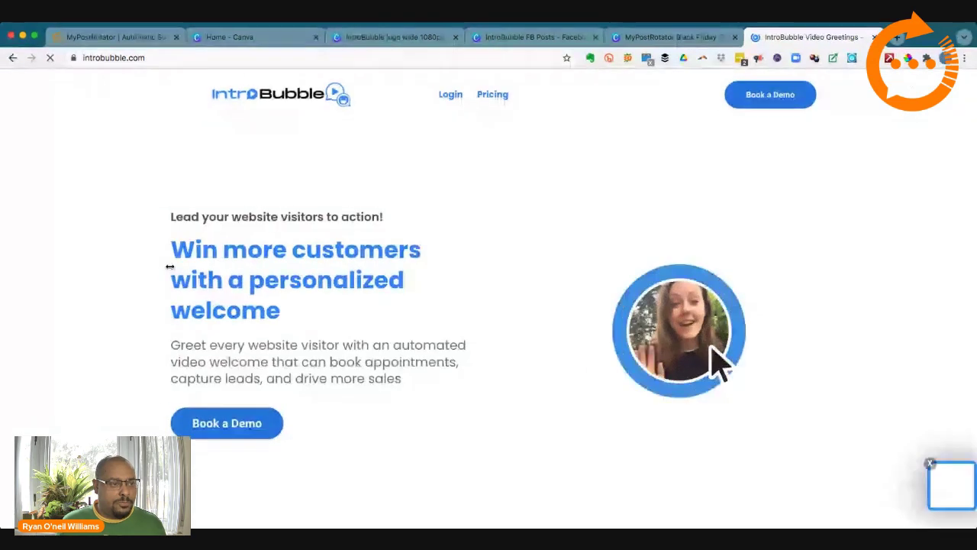
{"action": "left_click", "coordinate": [701, 360]}
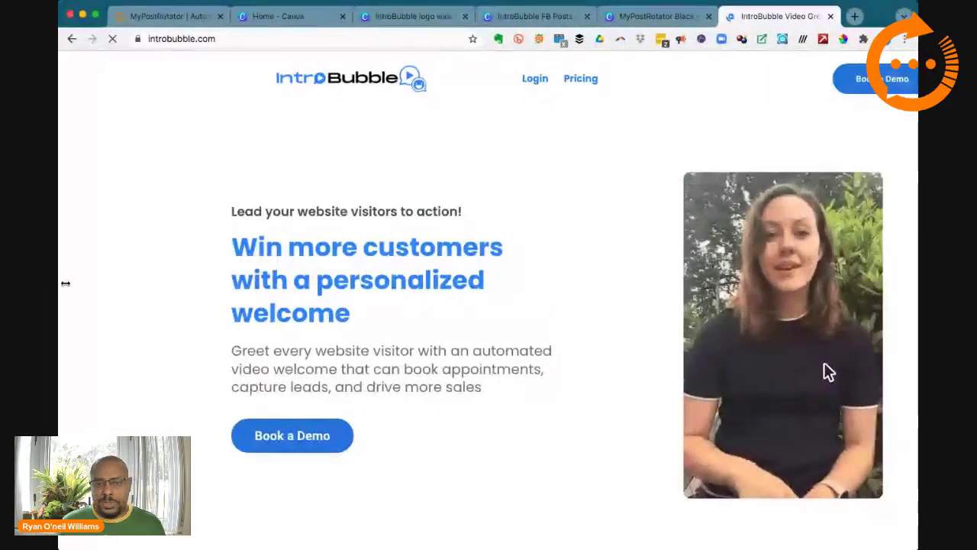
Step: Try the widget's Book a table form and subscribe card, then reopen the video greeting bubble
{"action": "mouse_move", "coordinate": [66, 283]}
{"action": "left_mouse_down"}
{"action": "mouse_move", "coordinate": [94, 280]}
{"action": "mouse_move", "coordinate": [49, 275]}
{"action": "left_mouse_up"}
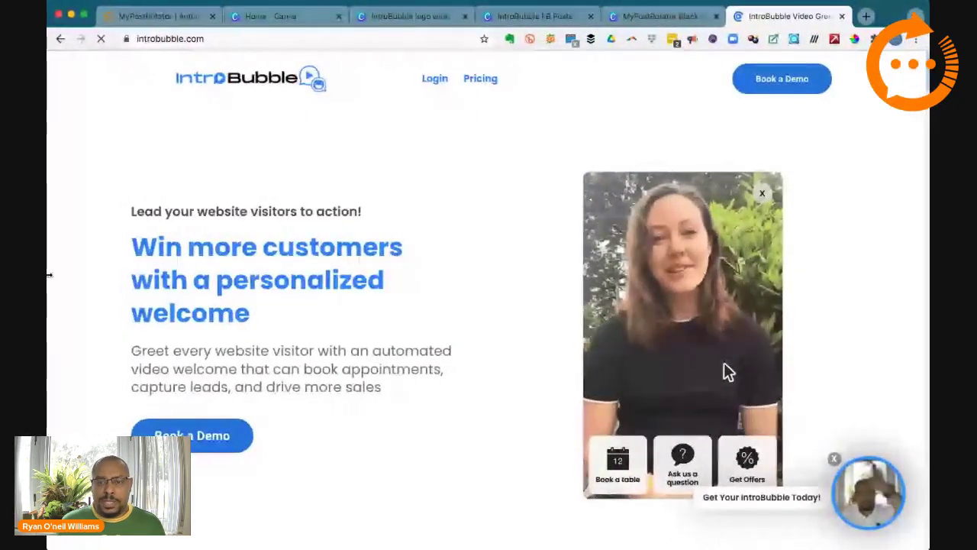
{"action": "left_click", "coordinate": [631, 479]}
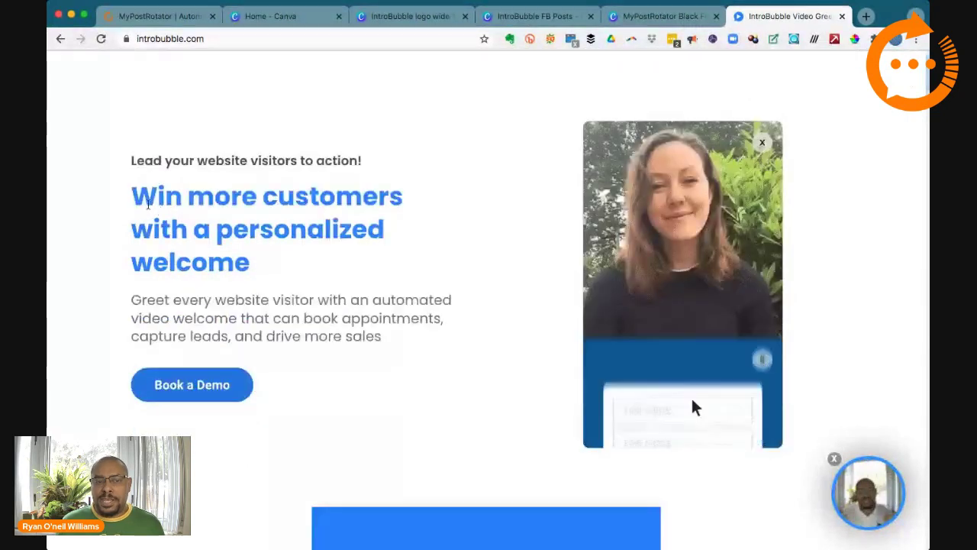
{"action": "left_click", "coordinate": [763, 143]}
{"action": "left_click_drag", "start_coordinate": [192, 212], "coordinate": [268, 275]}
{"action": "key", "text": "super+c"}
{"action": "left_click", "coordinate": [762, 143]}
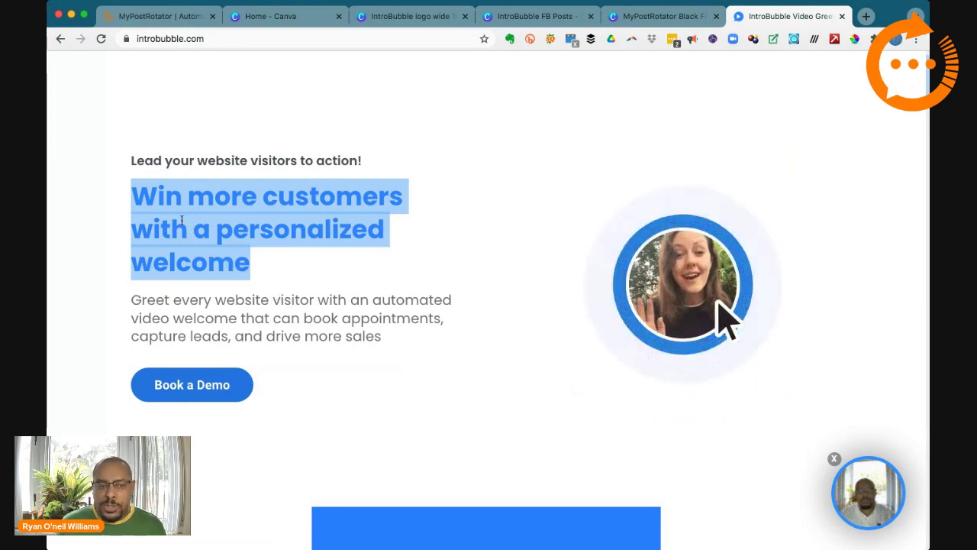
{"action": "left_click", "coordinate": [726, 317]}
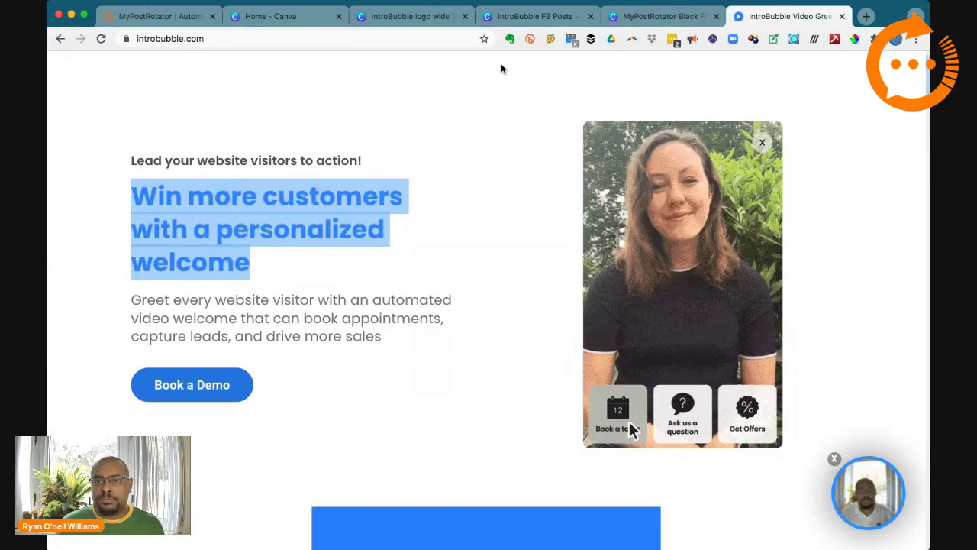
Step: Duplicate Page 2 and replace its headline with 'Win more customers with a personalized welcome'
{"action": "left_click", "coordinate": [532, 21]}
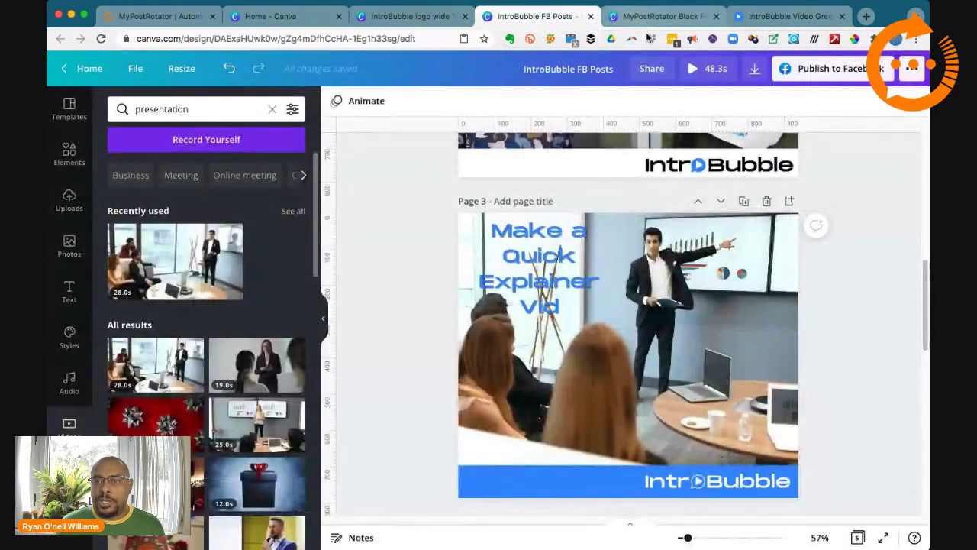
{"action": "scroll", "coordinate": [843, 273], "scroll_direction": "up", "scroll_amount": 5}
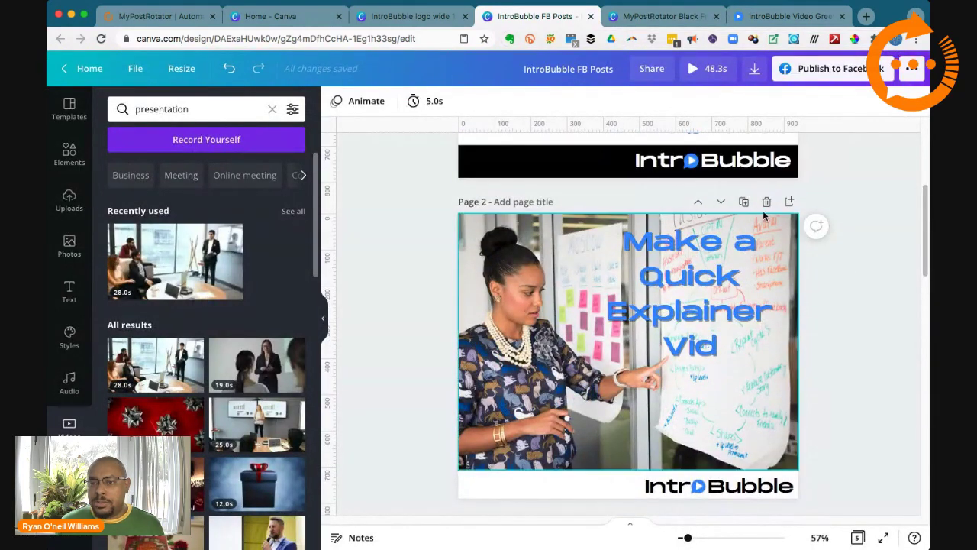
{"action": "left_click", "coordinate": [745, 204]}
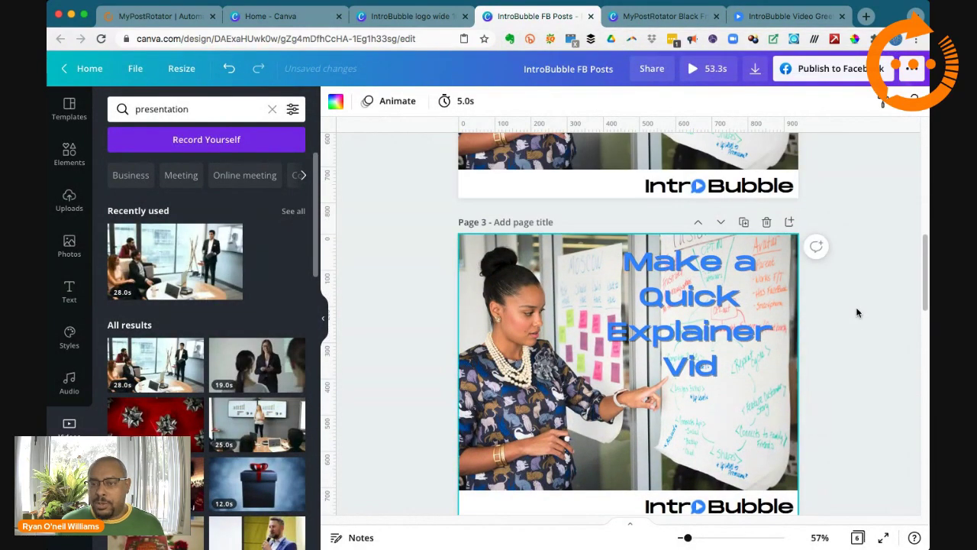
{"action": "scroll", "coordinate": [856, 313], "scroll_direction": "up", "scroll_amount": 3}
{"action": "scroll", "coordinate": [857, 312], "scroll_direction": "down", "scroll_amount": 6}
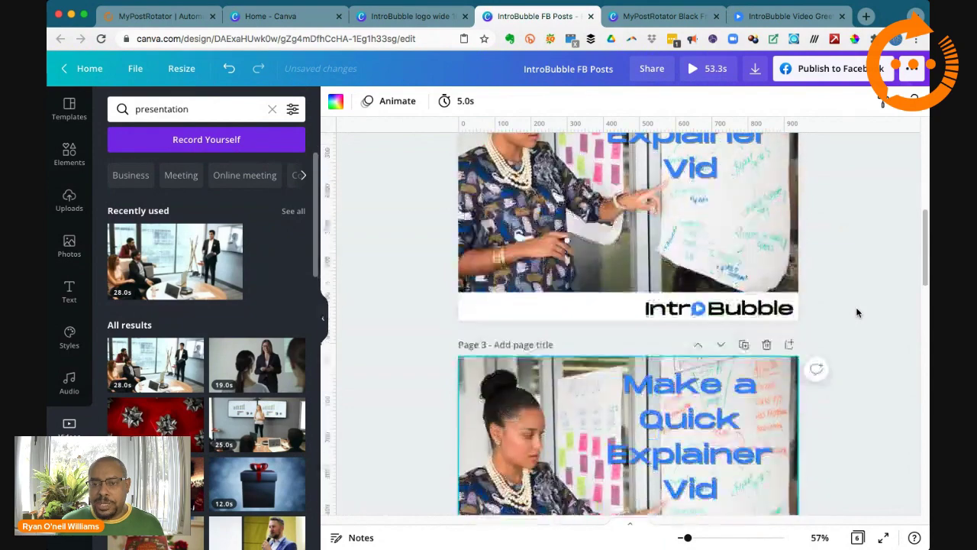
{"action": "left_click", "coordinate": [661, 197]}
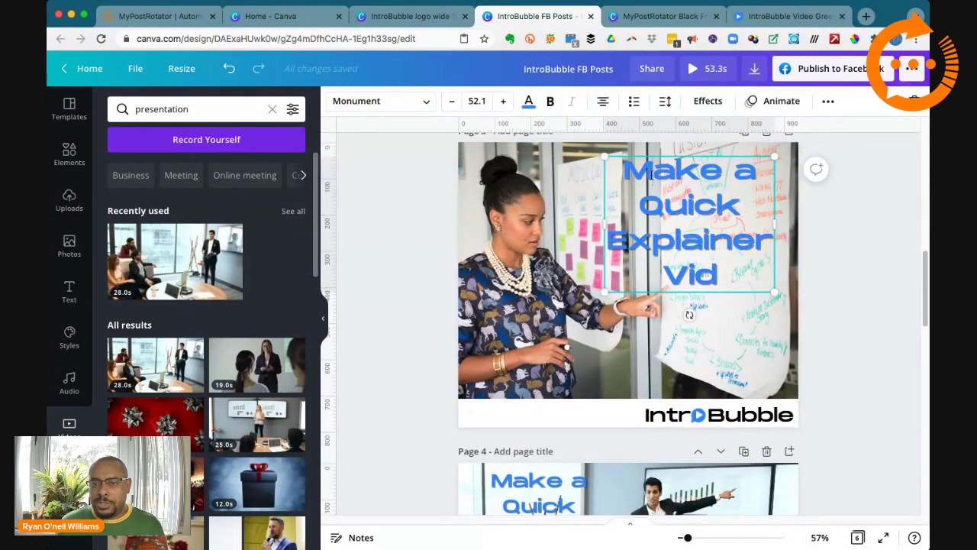
{"action": "left_click_drag", "start_coordinate": [628, 170], "coordinate": [731, 285]}
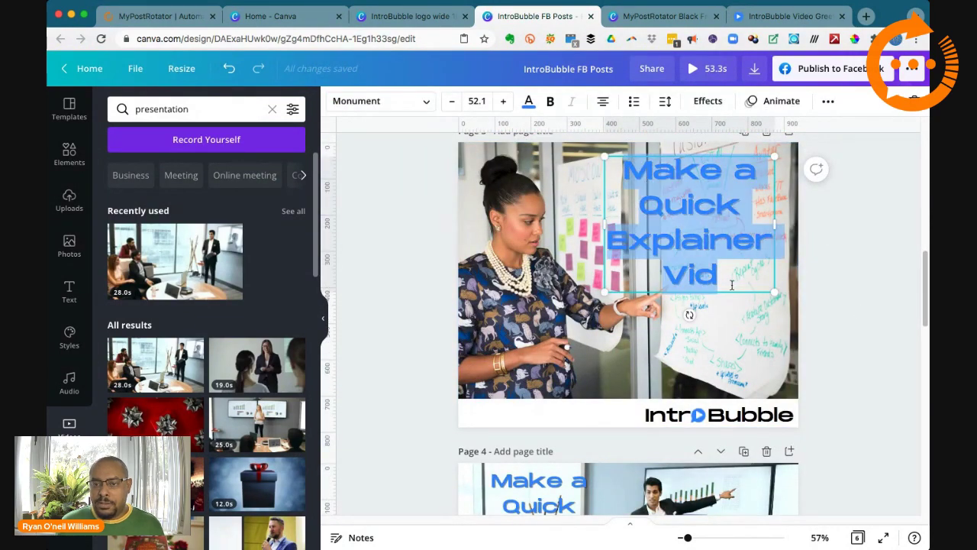
{"action": "key", "text": "super+v"}
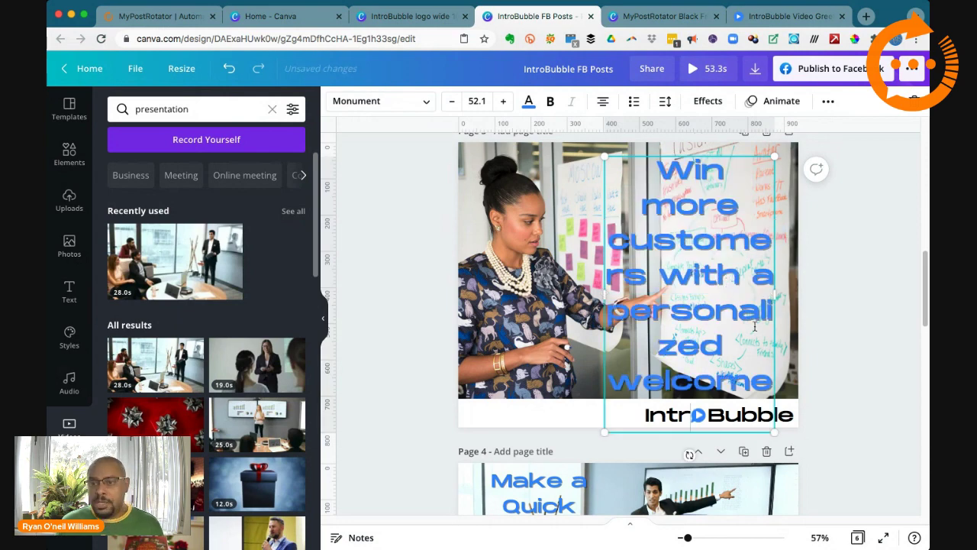
Step: Shrink the new headline to 35.4, tilt it slightly and move it to the upper right
{"action": "left_click_drag", "start_coordinate": [604, 295], "coordinate": [534, 304]}
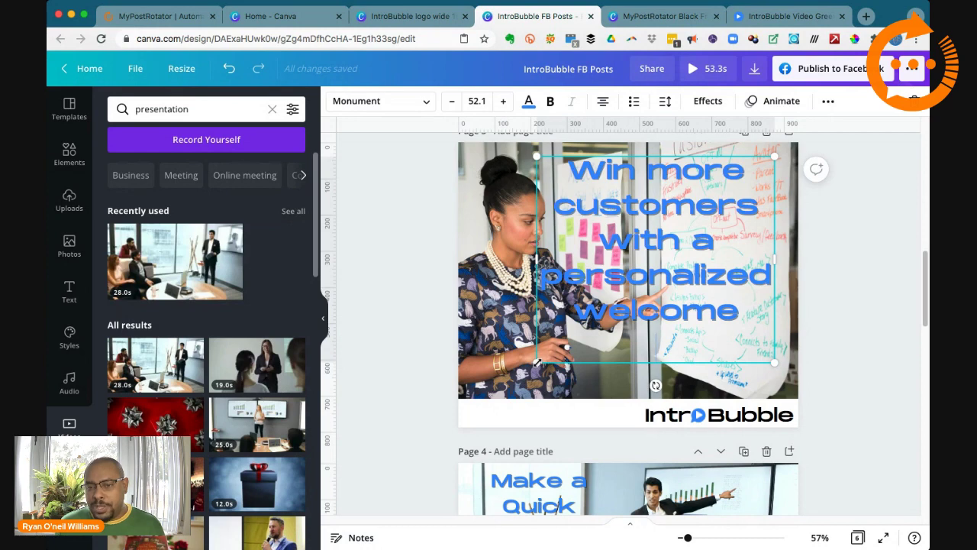
{"action": "left_click_drag", "start_coordinate": [536, 362], "coordinate": [562, 342]}
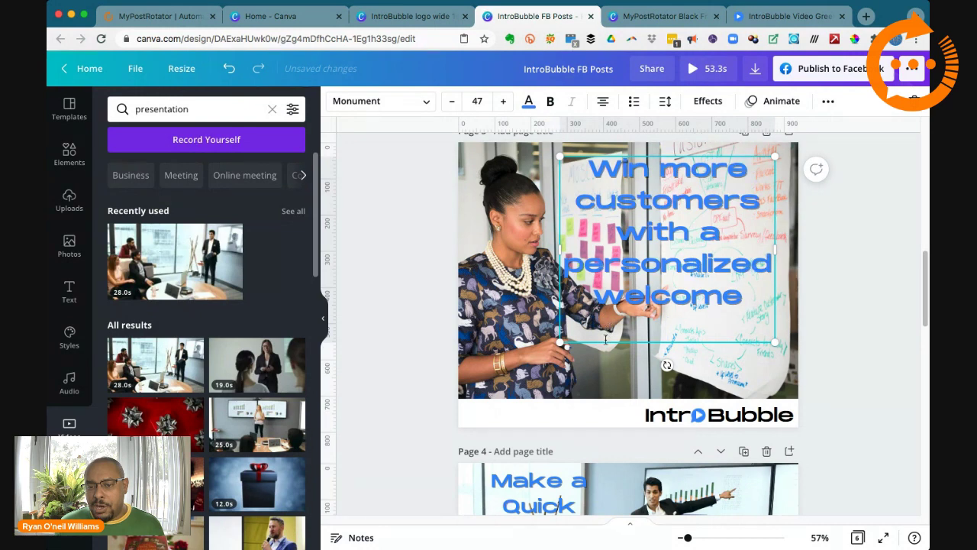
{"action": "mouse_move", "coordinate": [604, 345]}
{"action": "left_mouse_down"}
{"action": "mouse_move", "coordinate": [572, 362]}
{"action": "mouse_move", "coordinate": [609, 347]}
{"action": "left_mouse_up"}
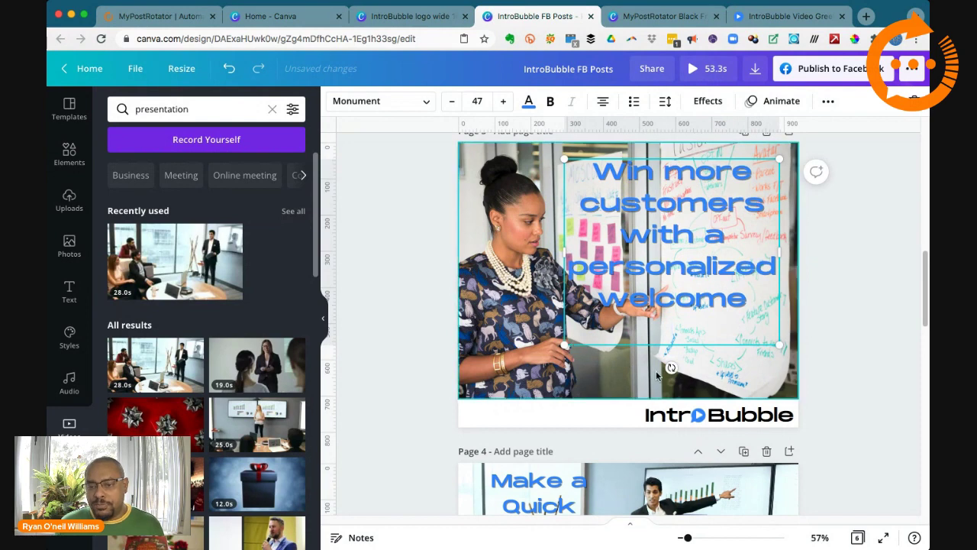
{"action": "mouse_move", "coordinate": [671, 367]}
{"action": "left_mouse_down"}
{"action": "mouse_move", "coordinate": [646, 366]}
{"action": "mouse_move", "coordinate": [671, 372]}
{"action": "left_mouse_up"}
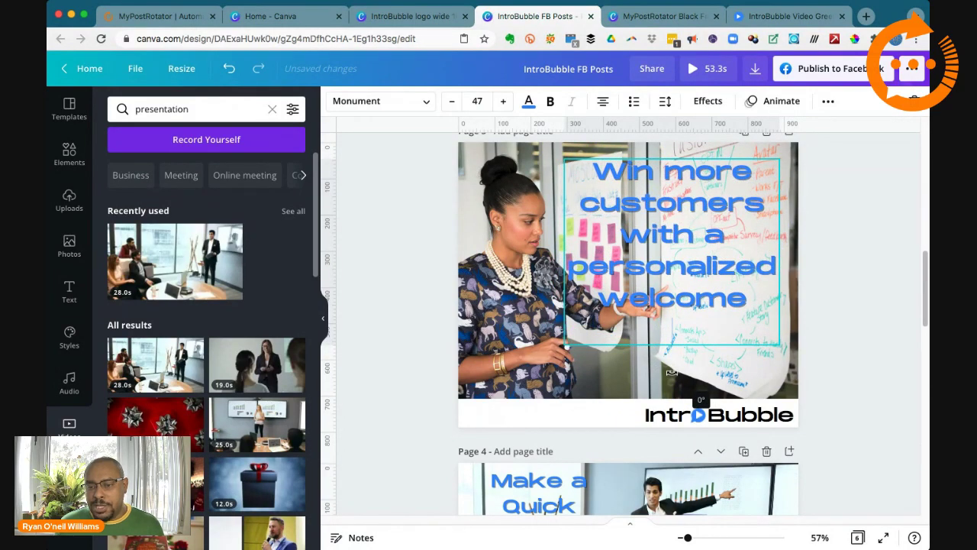
{"action": "mouse_move", "coordinate": [671, 372]}
{"action": "left_mouse_down"}
{"action": "mouse_move", "coordinate": [626, 358]}
{"action": "mouse_move", "coordinate": [673, 369]}
{"action": "left_mouse_up"}
{"action": "scroll", "coordinate": [544, 344], "scroll_direction": "up", "scroll_amount": 1}
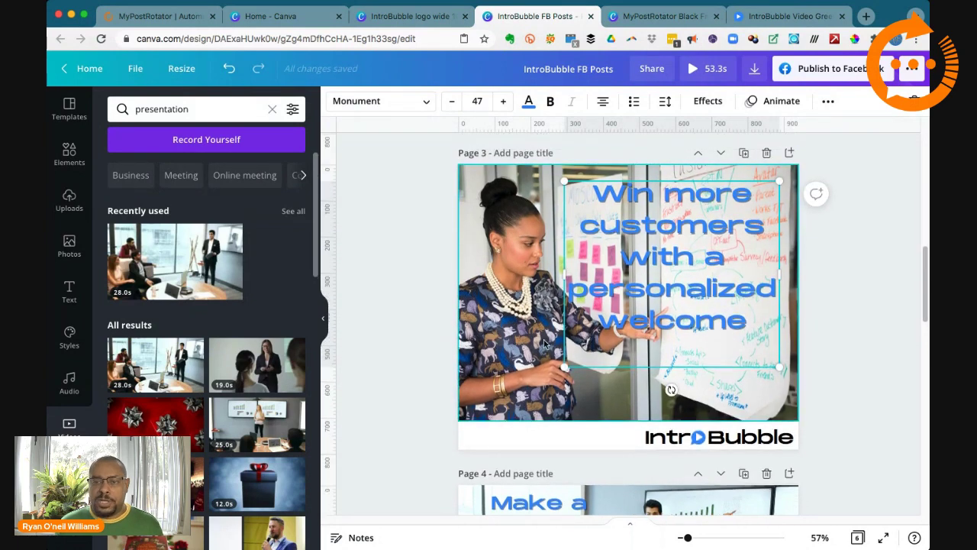
{"action": "left_click_drag", "start_coordinate": [564, 368], "coordinate": [610, 312]}
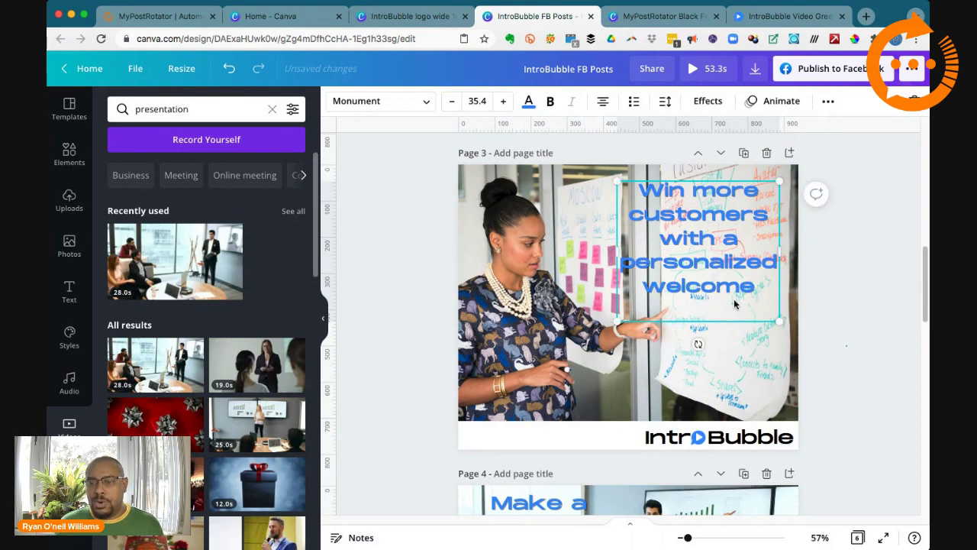
{"action": "left_click_drag", "start_coordinate": [734, 304], "coordinate": [730, 301]}
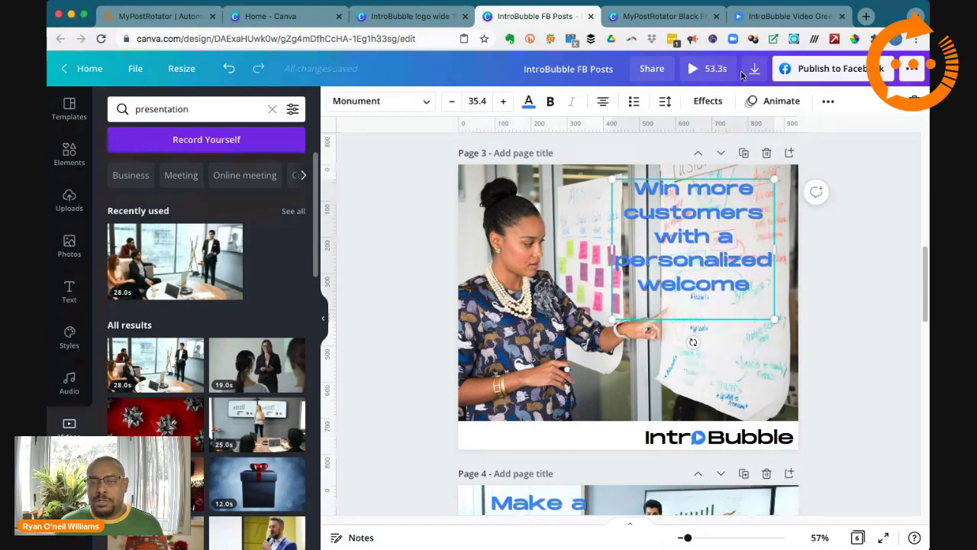
{"action": "left_click", "coordinate": [786, 16]}
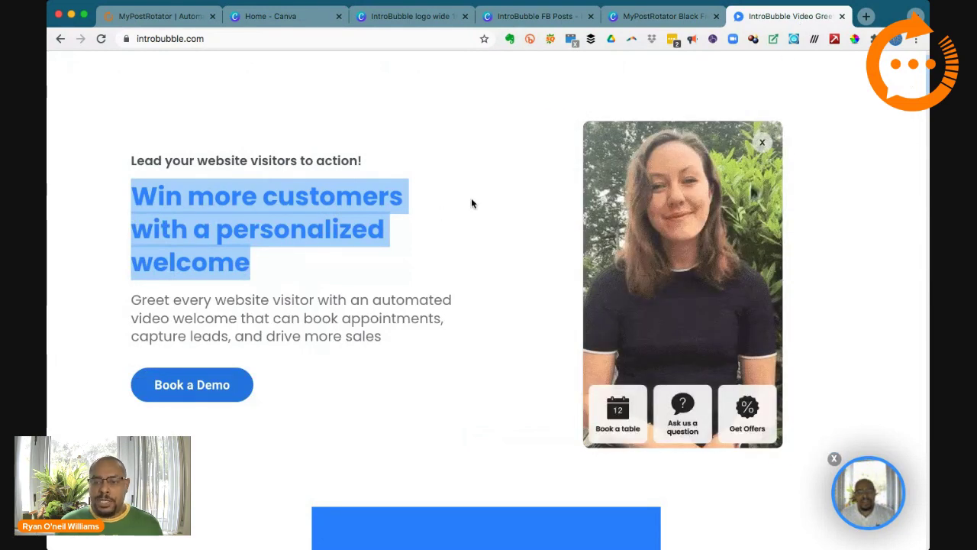
Step: Preview the homepage widget's Book a table option, then return to the IntroBubble FB Posts design
{"action": "scroll", "coordinate": [430, 246], "scroll_direction": "down", "scroll_amount": 5}
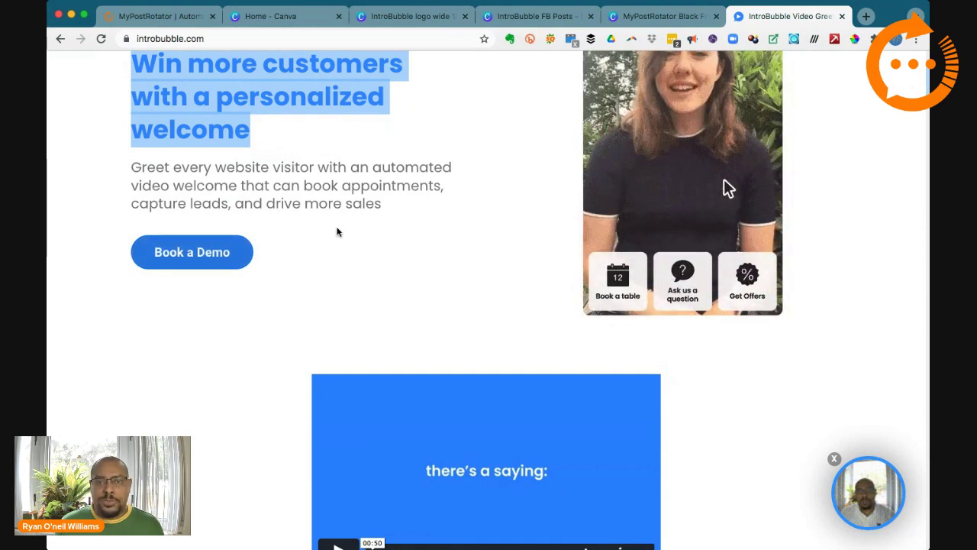
{"action": "left_click", "coordinate": [629, 291]}
{"action": "left_click", "coordinate": [632, 16]}
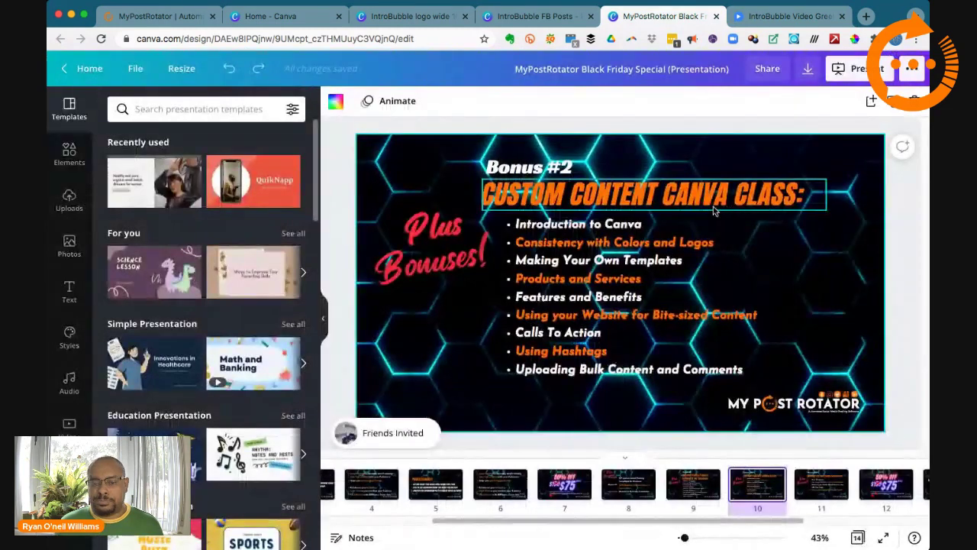
{"action": "left_click", "coordinate": [534, 16]}
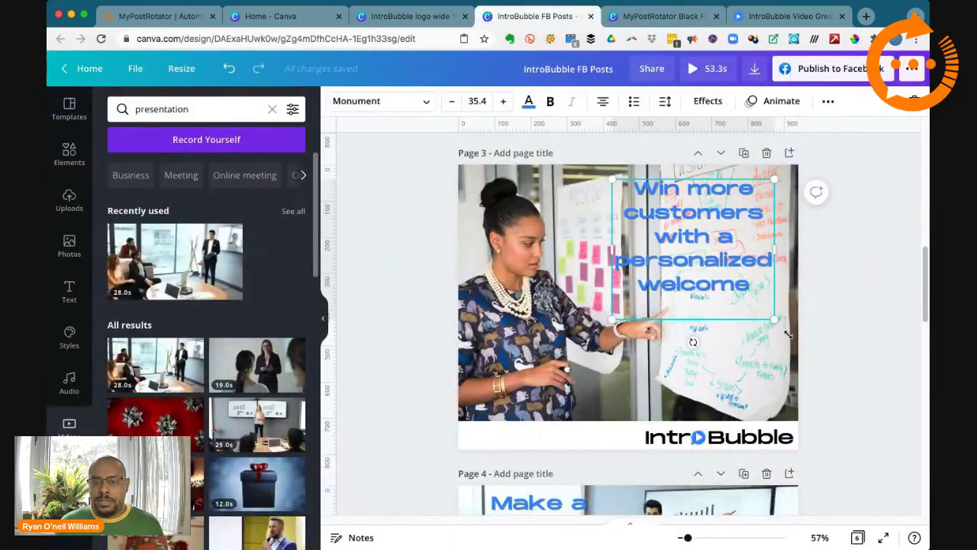
Step: Duplicate Page 3 as Page 4 and search the elements library for 'oval'
{"action": "left_click", "coordinate": [752, 159]}
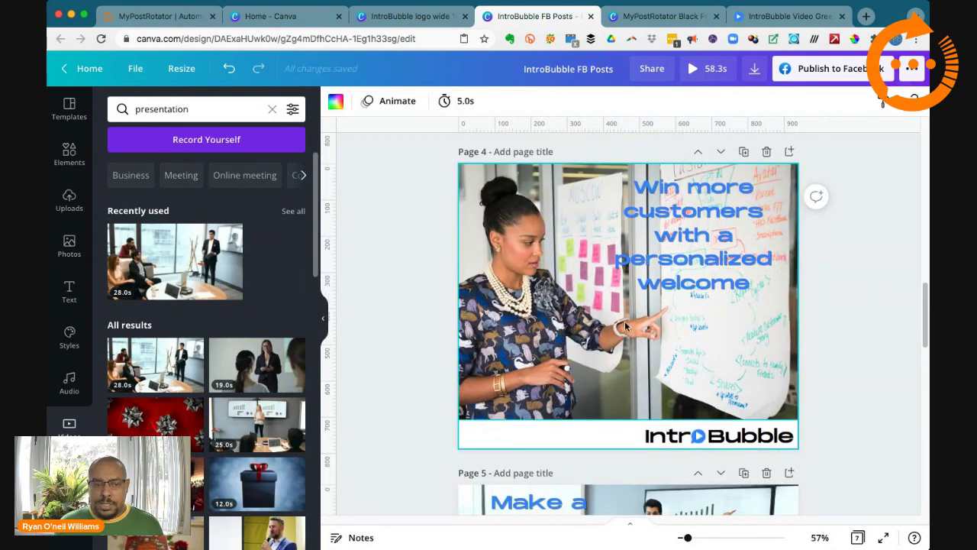
{"action": "left_click", "coordinate": [69, 153]}
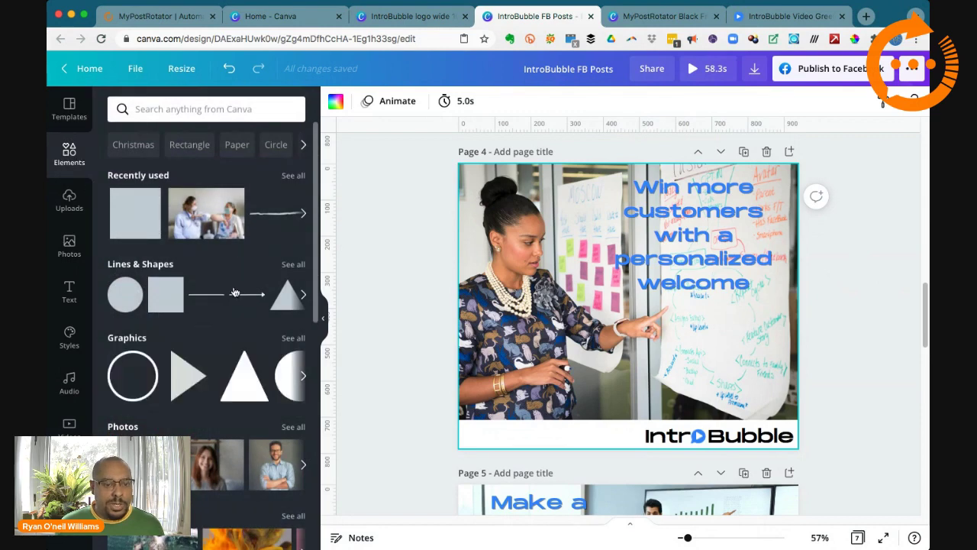
{"action": "left_click", "coordinate": [165, 112]}
{"action": "type", "text": "oval"}
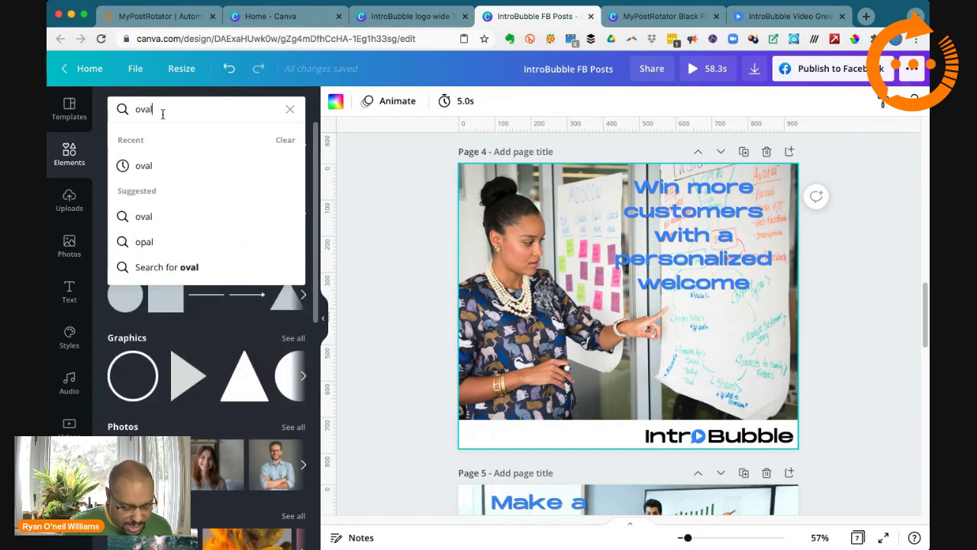
{"action": "key", "text": "Return"}
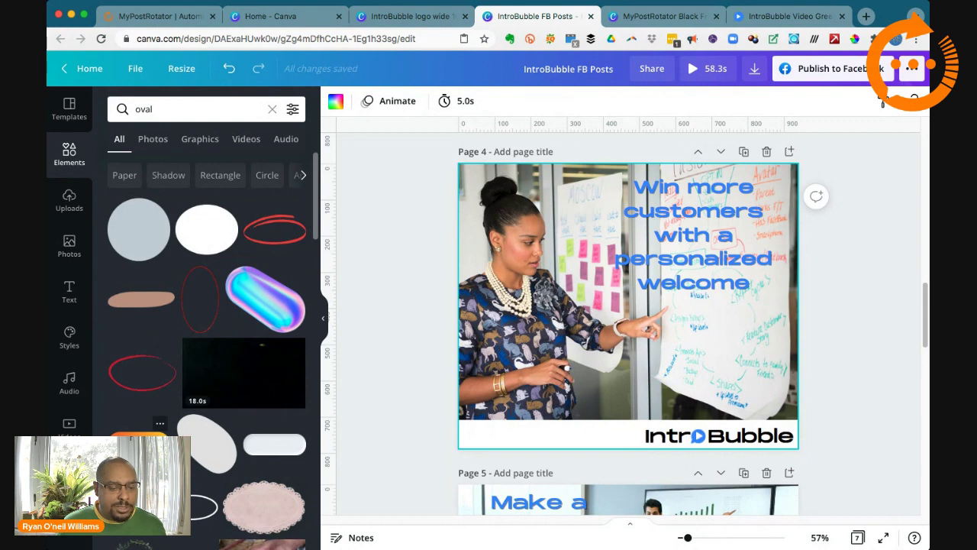
Step: Try a white rounded oval on Page 4, resize it, then delete it
{"action": "left_click", "coordinate": [267, 449]}
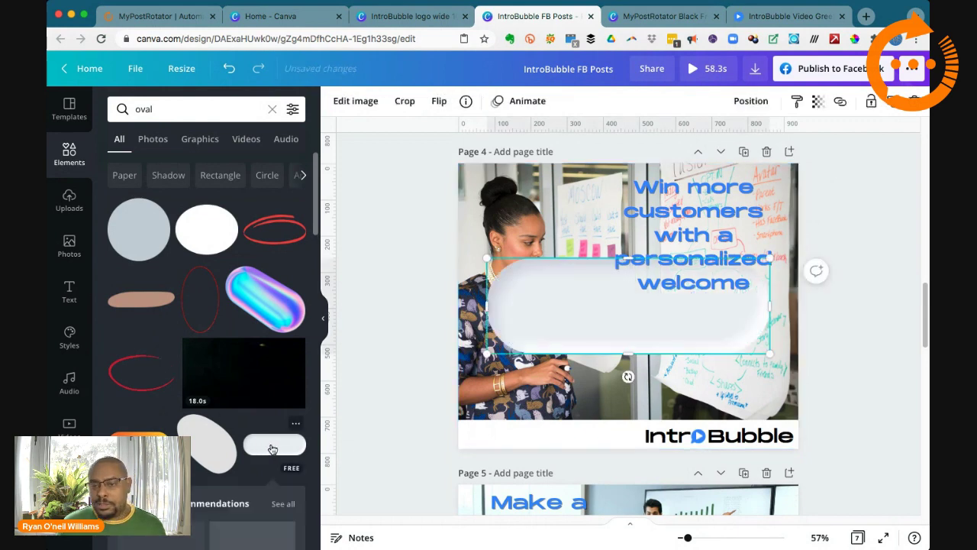
{"action": "left_click_drag", "start_coordinate": [489, 355], "coordinate": [591, 375]}
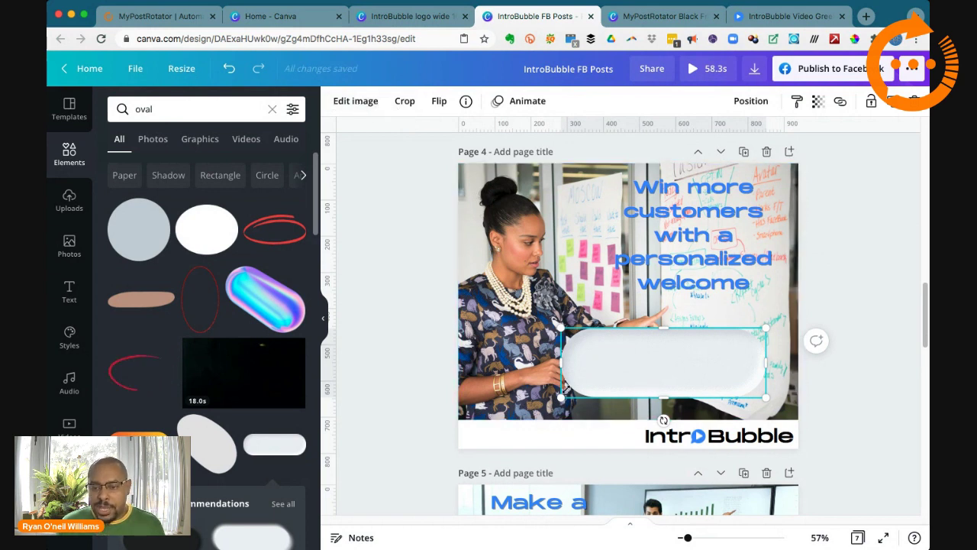
{"action": "left_click_drag", "start_coordinate": [563, 389], "coordinate": [623, 369]}
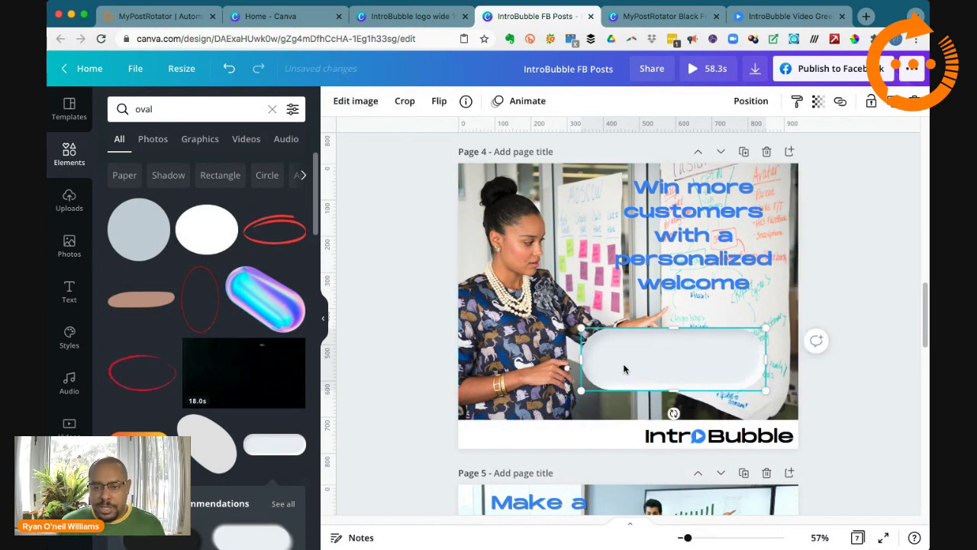
{"action": "key", "text": "Delete"}
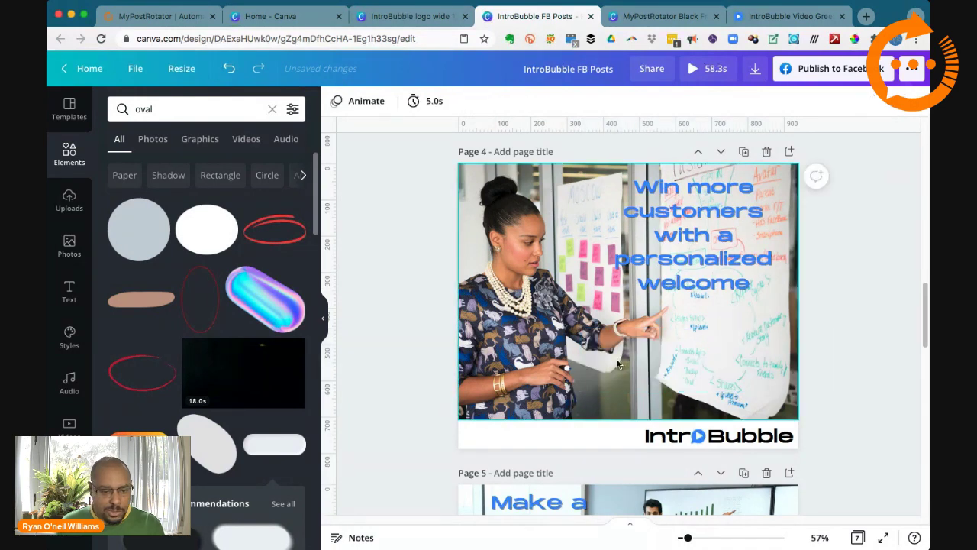
{"action": "scroll", "coordinate": [257, 471], "scroll_direction": "down", "scroll_amount": 1}
{"action": "scroll", "coordinate": [257, 471], "scroll_direction": "down", "scroll_amount": 3}
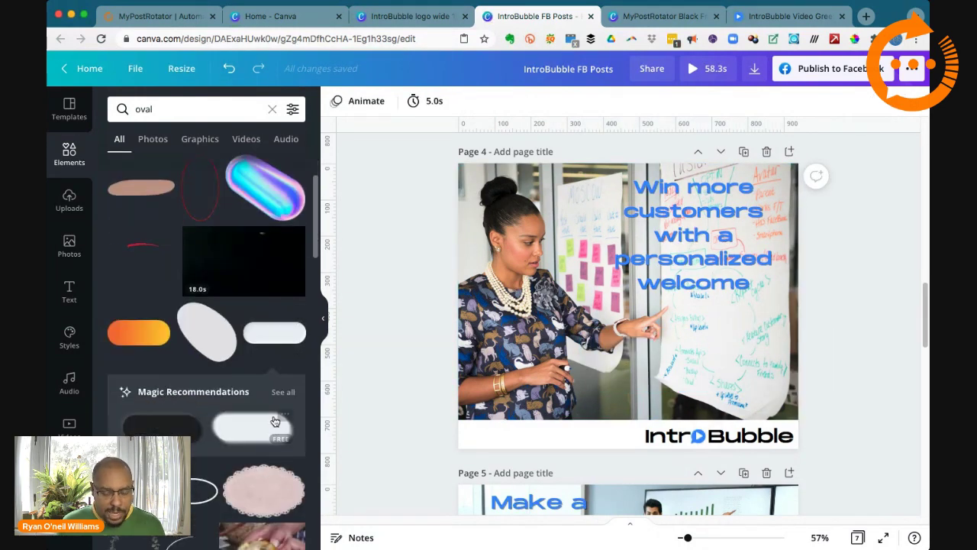
{"action": "scroll", "coordinate": [258, 409], "scroll_direction": "down", "scroll_amount": 1}
{"action": "scroll", "coordinate": [229, 407], "scroll_direction": "up", "scroll_amount": 3}
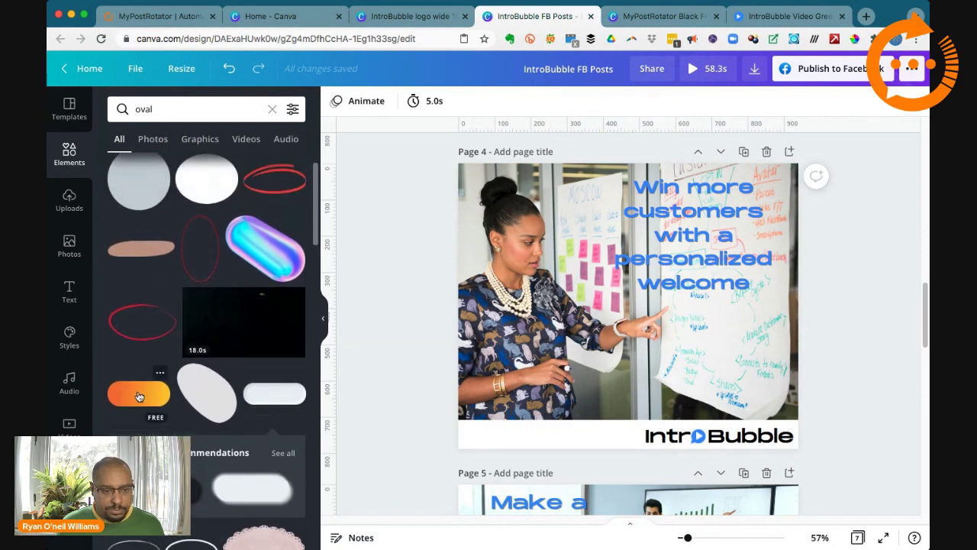
Step: Add a pill shape, make both gradient colours the document blue, and shrink it beside the hands
{"action": "left_click", "coordinate": [140, 396]}
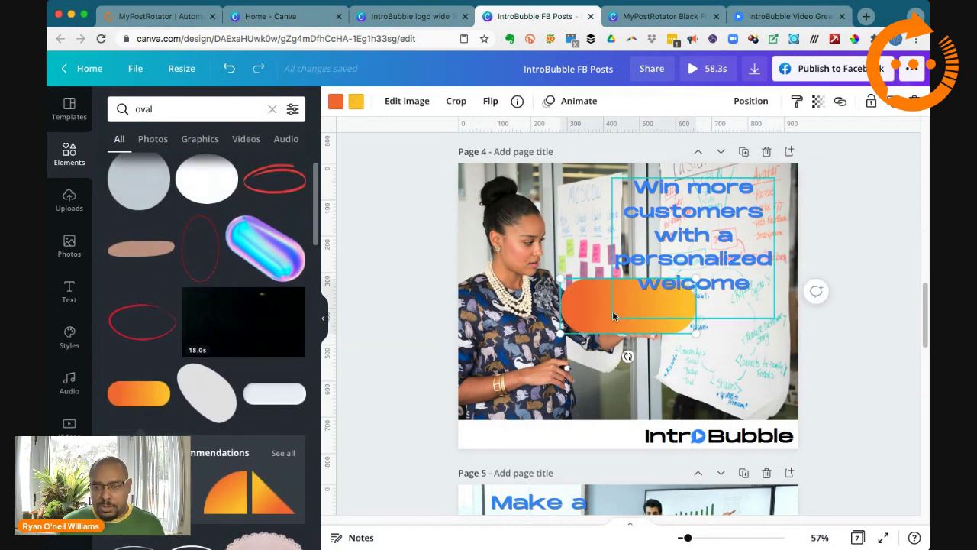
{"action": "left_click_drag", "start_coordinate": [613, 314], "coordinate": [545, 381]}
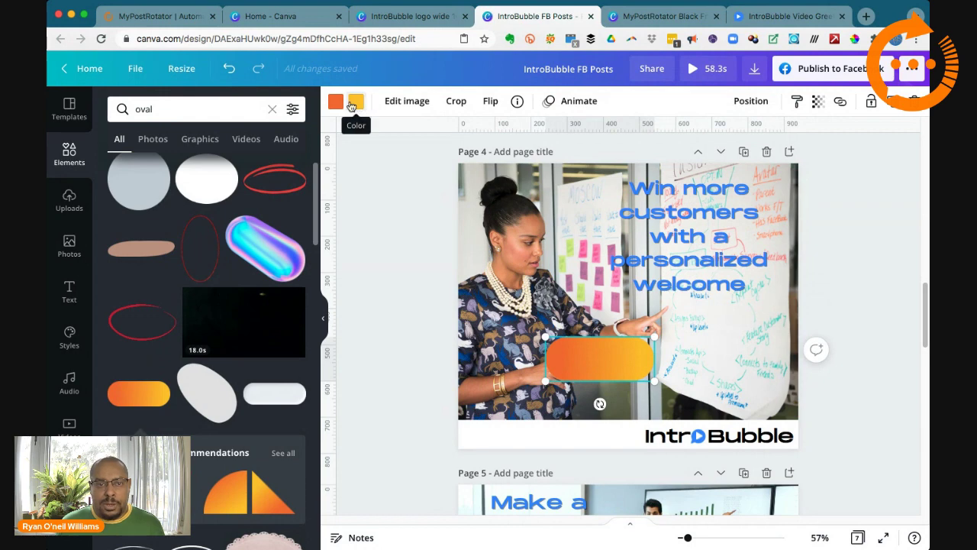
{"action": "left_click", "coordinate": [336, 103]}
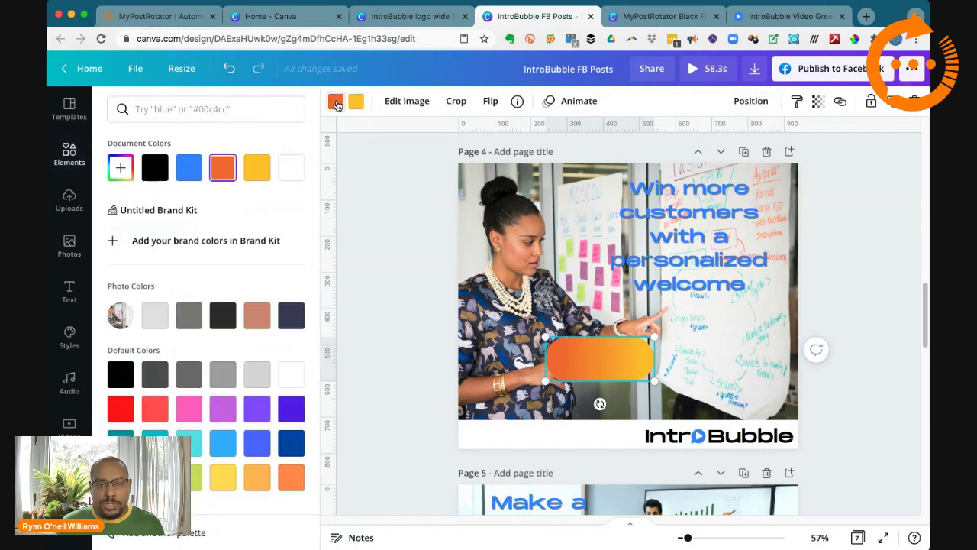
{"action": "left_click", "coordinate": [189, 167]}
{"action": "left_click", "coordinate": [357, 106]}
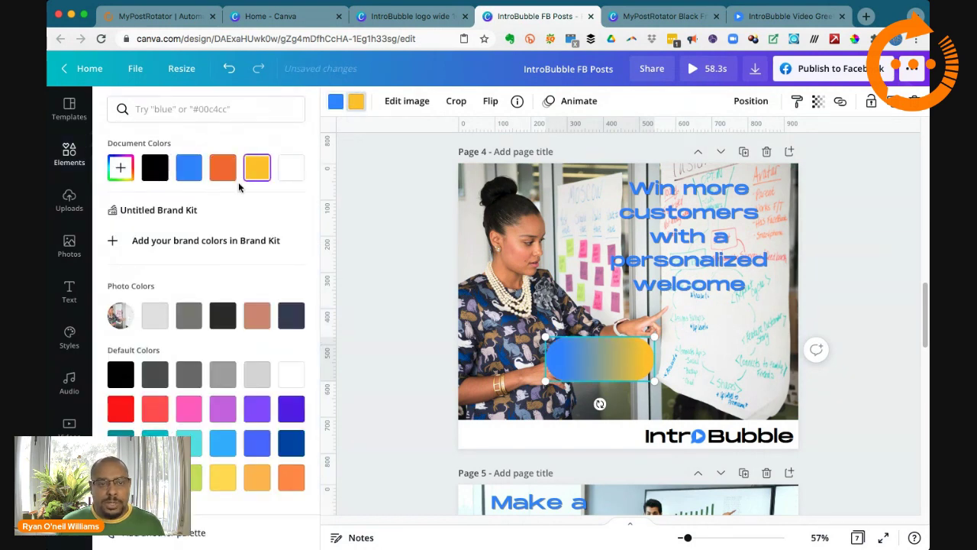
{"action": "left_click", "coordinate": [189, 169]}
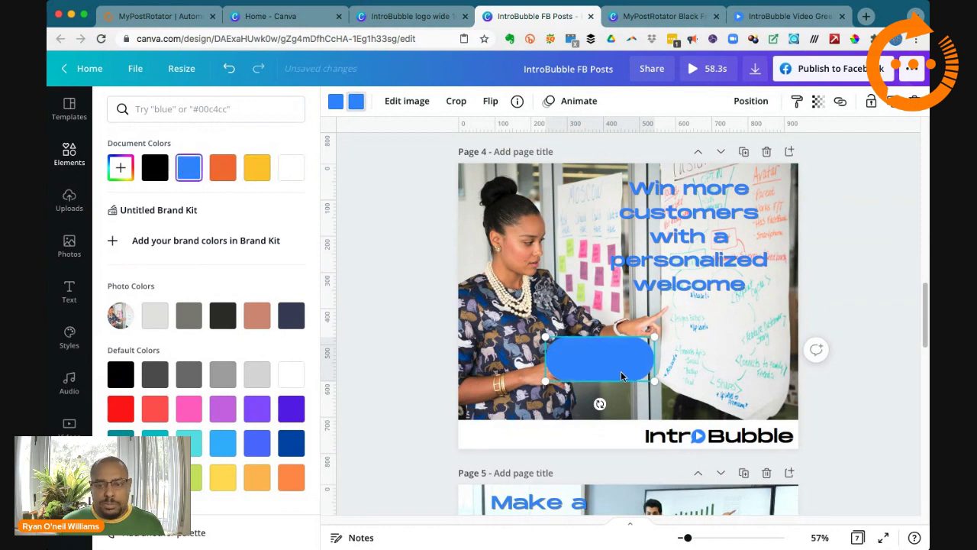
{"action": "left_click_drag", "start_coordinate": [548, 336], "coordinate": [563, 391]}
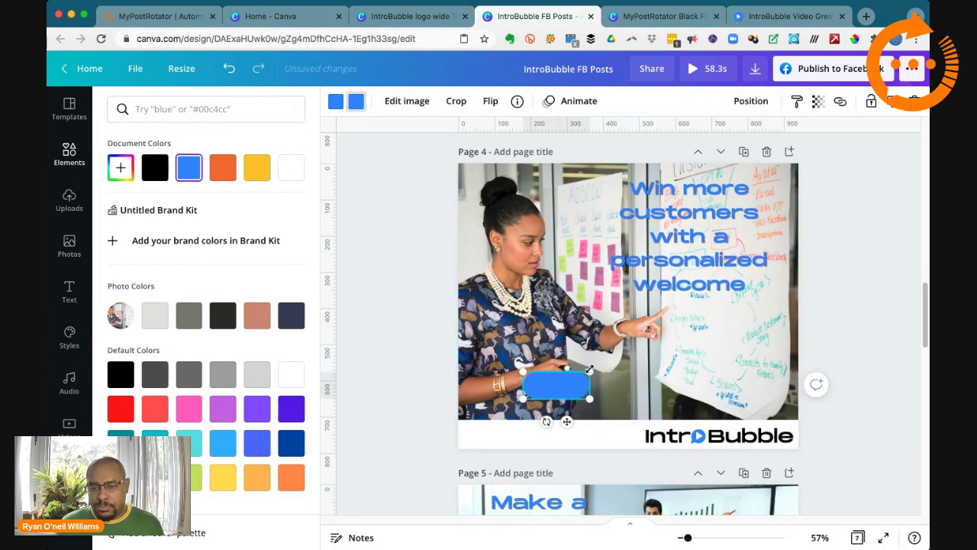
{"action": "left_click_drag", "start_coordinate": [606, 366], "coordinate": [619, 361]}
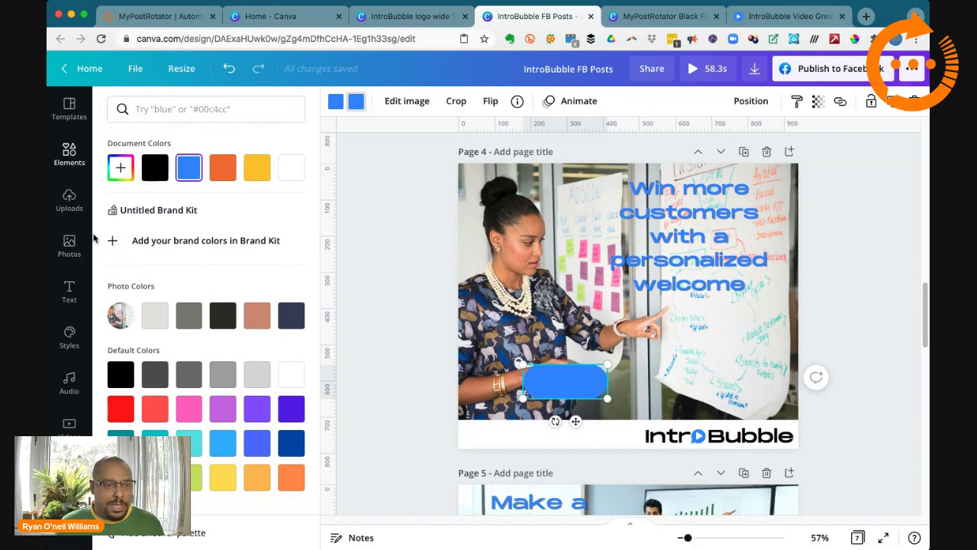
{"action": "left_click", "coordinate": [69, 291]}
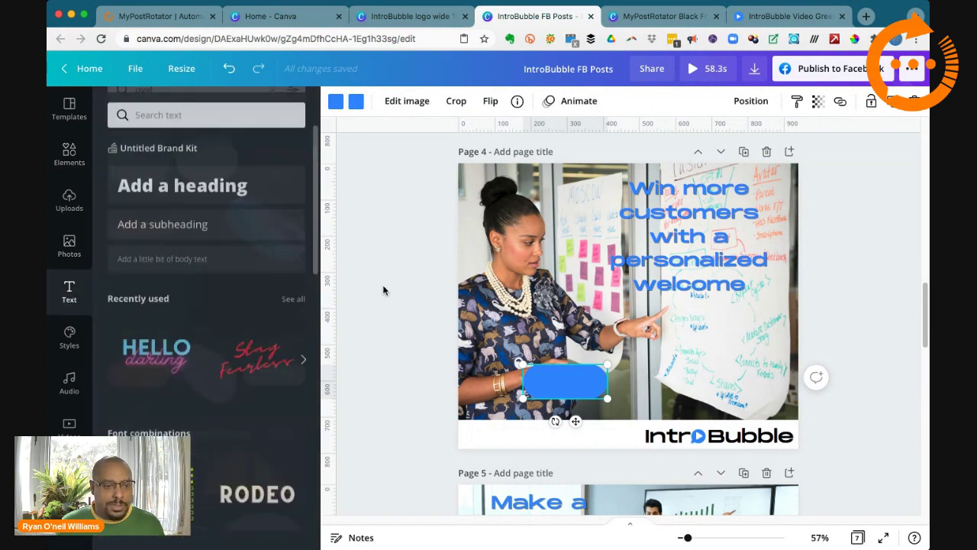
Step: Add a heading reading 'Book A Demo' and set it in the Monument font
{"action": "left_click", "coordinate": [213, 181]}
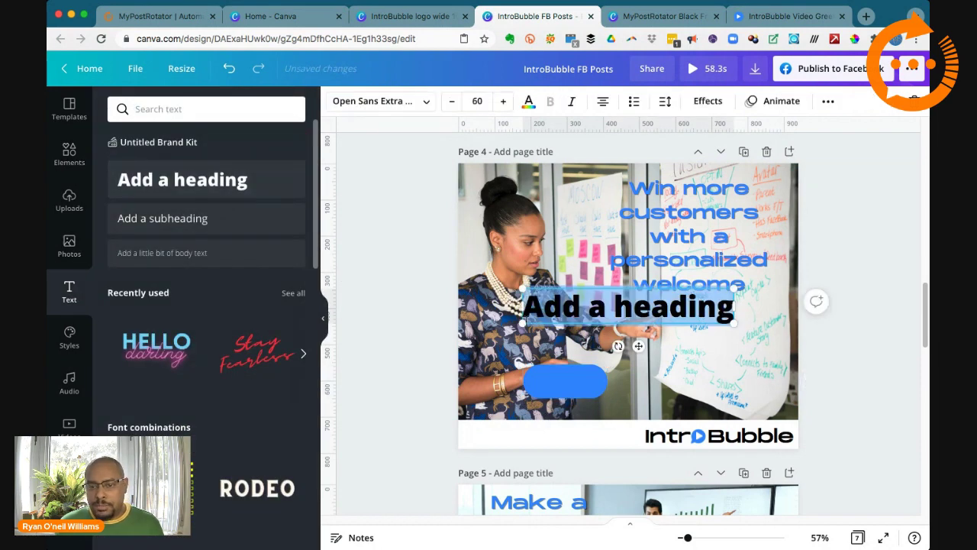
{"action": "left_click_drag", "start_coordinate": [522, 323], "coordinate": [578, 315]}
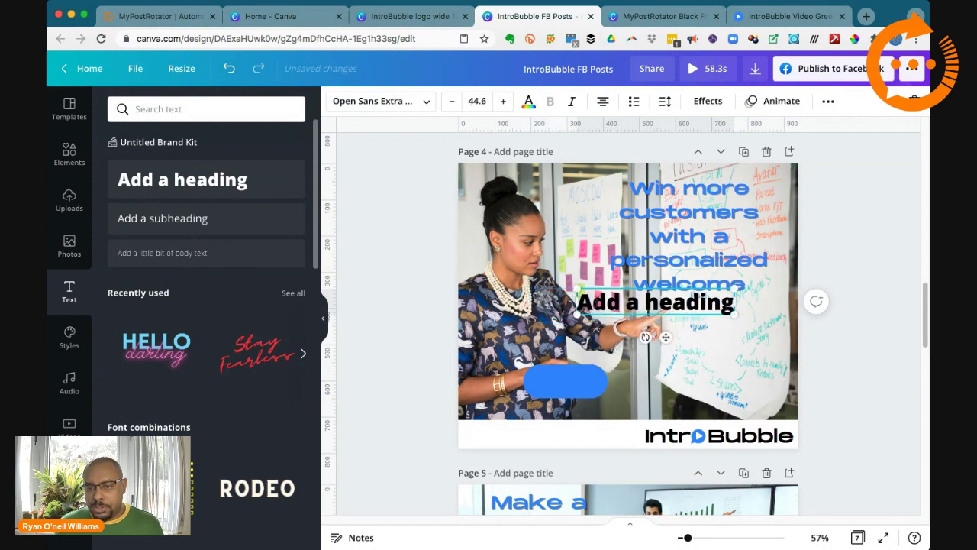
{"action": "double_click", "coordinate": [597, 303]}
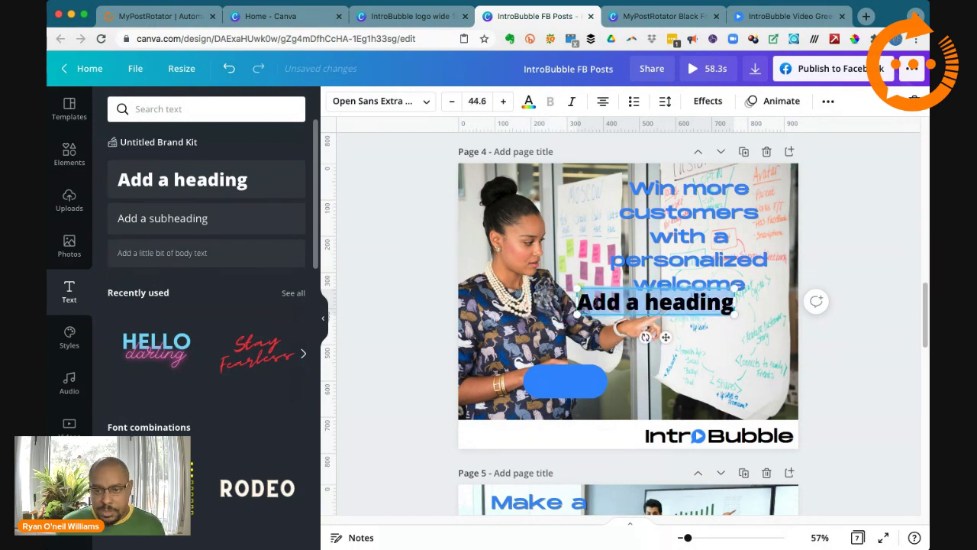
{"action": "type", "text": "Book"}
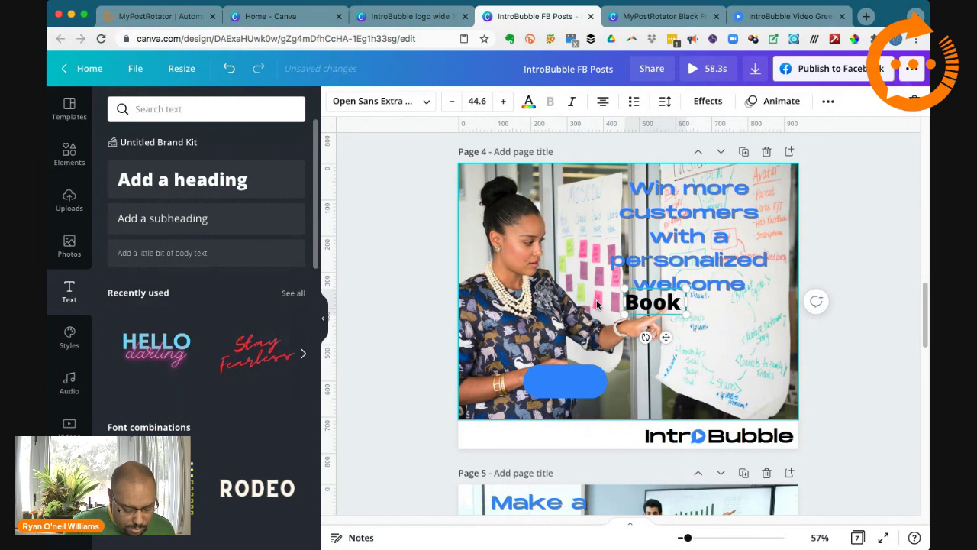
{"action": "type", "text": " A"}
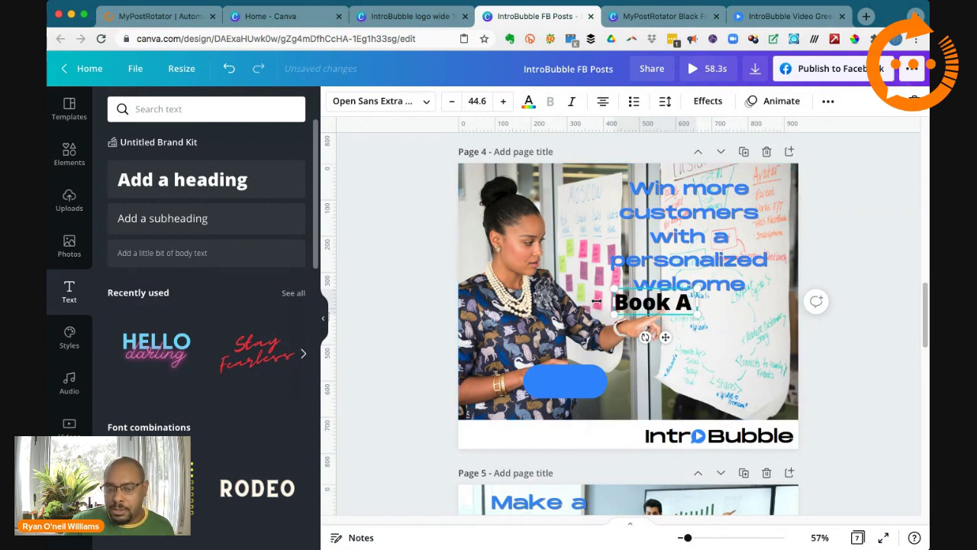
{"action": "type", "text": " Demo"}
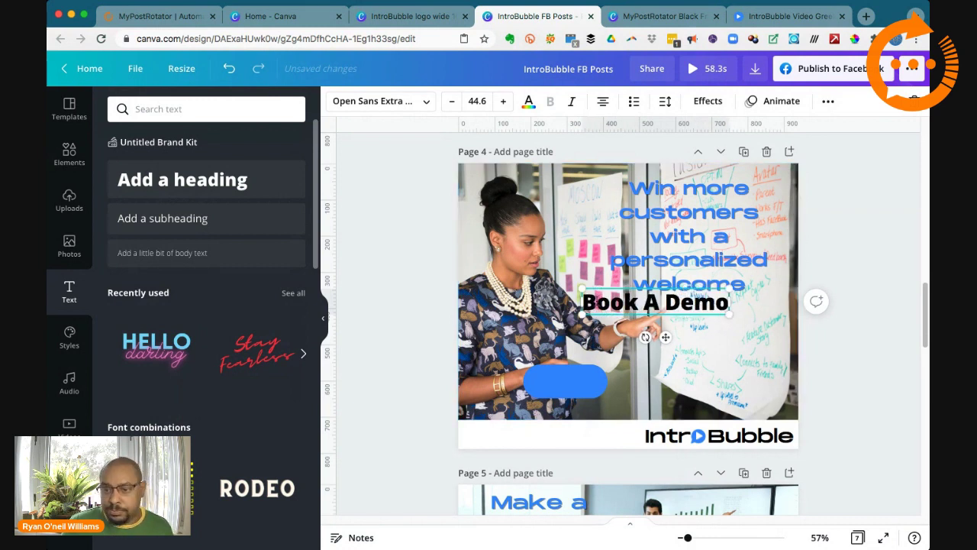
{"action": "triple_click", "coordinate": [640, 304]}
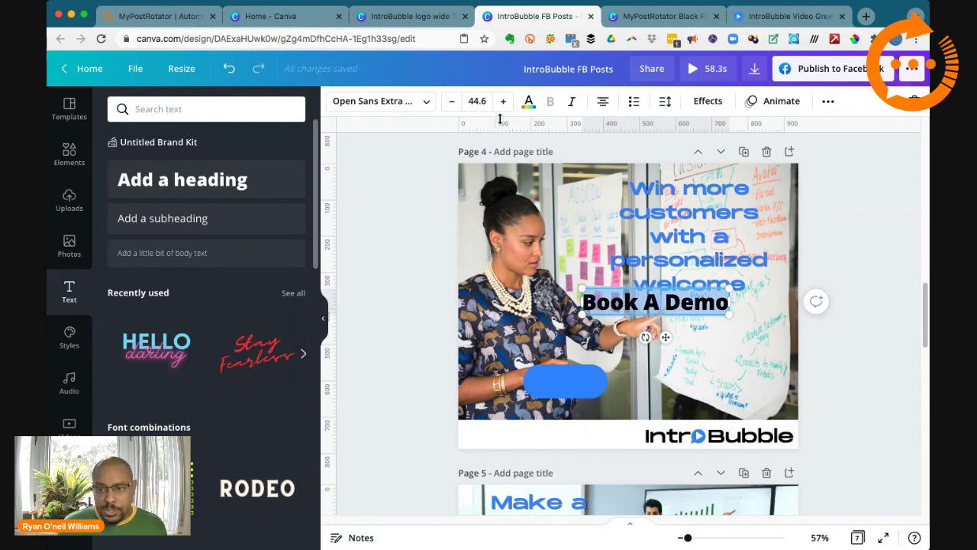
{"action": "left_click", "coordinate": [423, 101]}
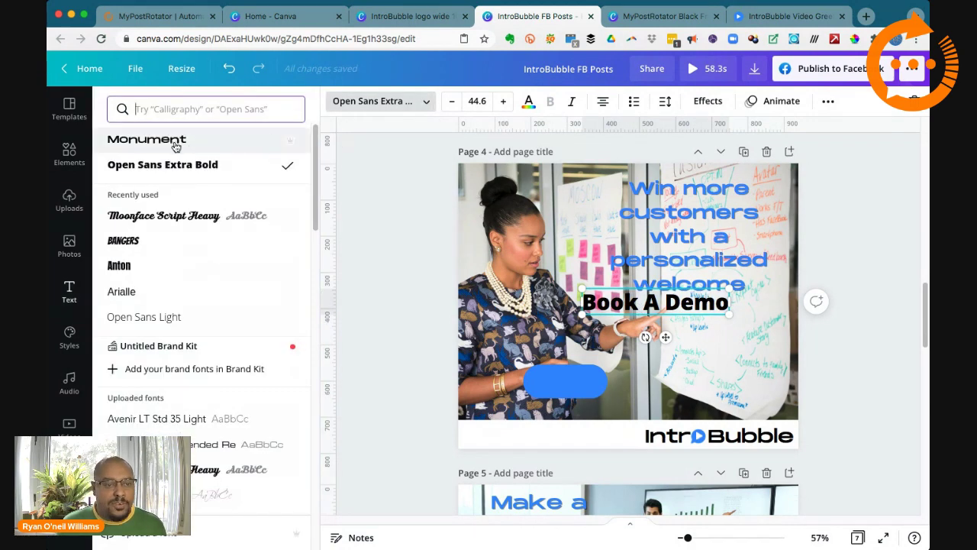
{"action": "left_click", "coordinate": [176, 144]}
Step: Scale the Book A Demo text down to 16.1 and place it on the blue pill
{"action": "left_click_drag", "start_coordinate": [550, 313], "coordinate": [534, 388]}
{"action": "left_click", "coordinate": [748, 363]}
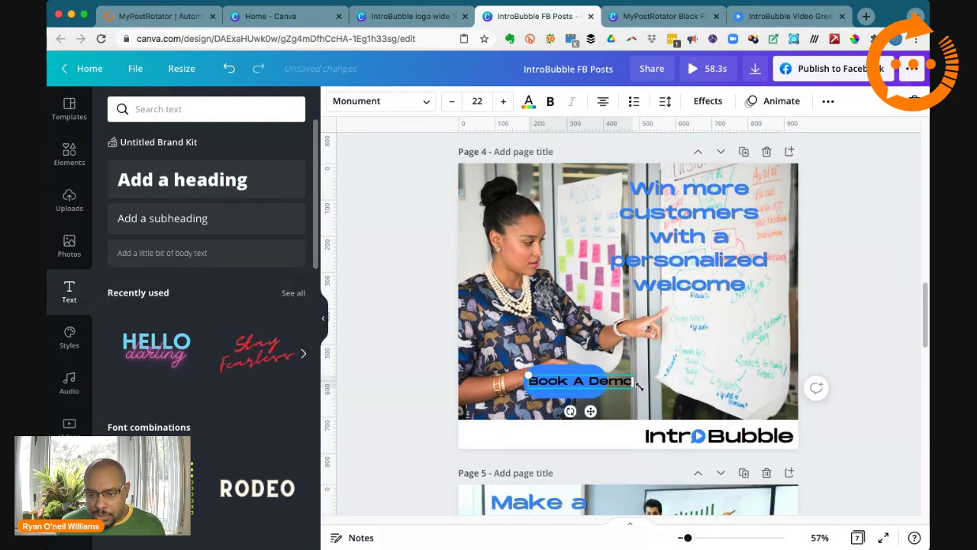
{"action": "left_click_drag", "start_coordinate": [527, 375], "coordinate": [556, 379]}
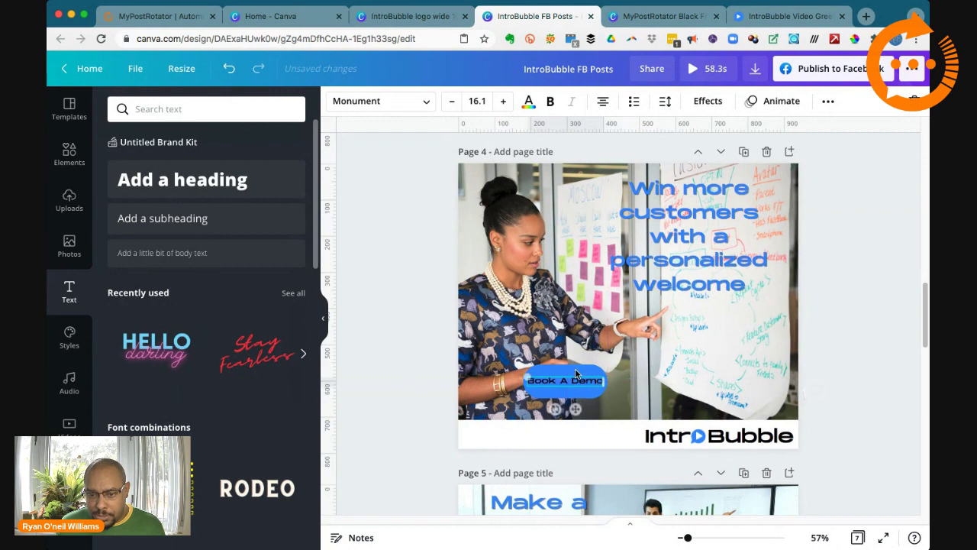
{"action": "left_click", "coordinate": [578, 372]}
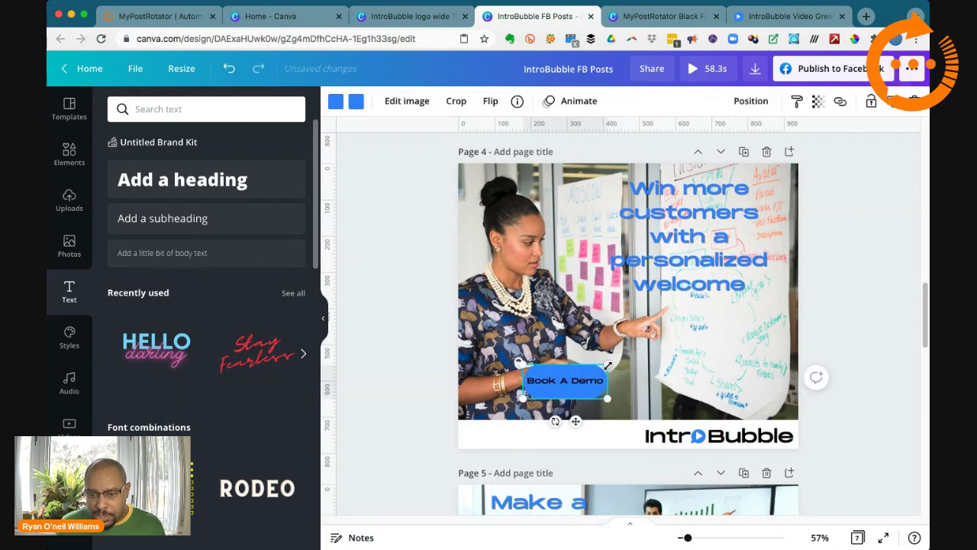
Step: Enlarge the blue pill and centre the Book A Demo text on it
{"action": "left_click_drag", "start_coordinate": [608, 366], "coordinate": [593, 384]}
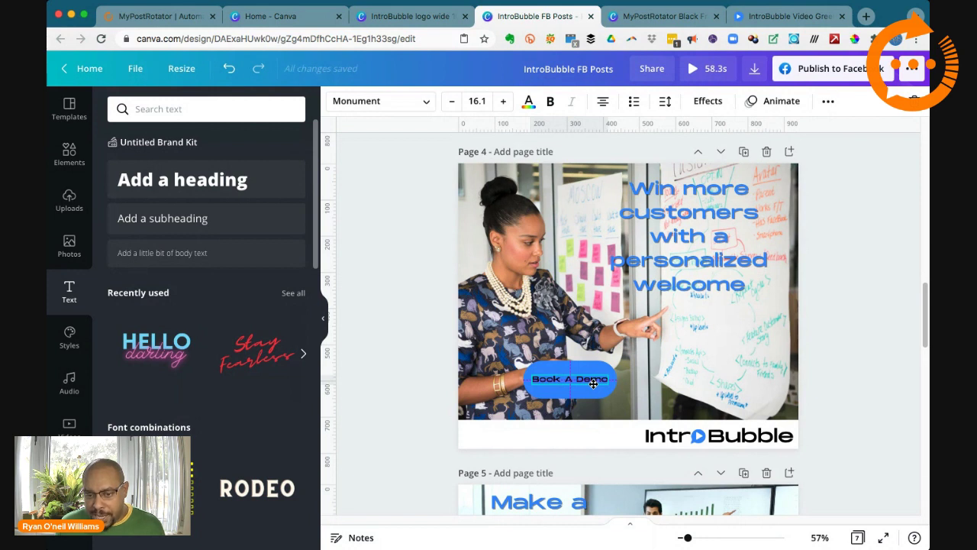
{"action": "left_click_drag", "start_coordinate": [593, 384], "coordinate": [593, 376]}
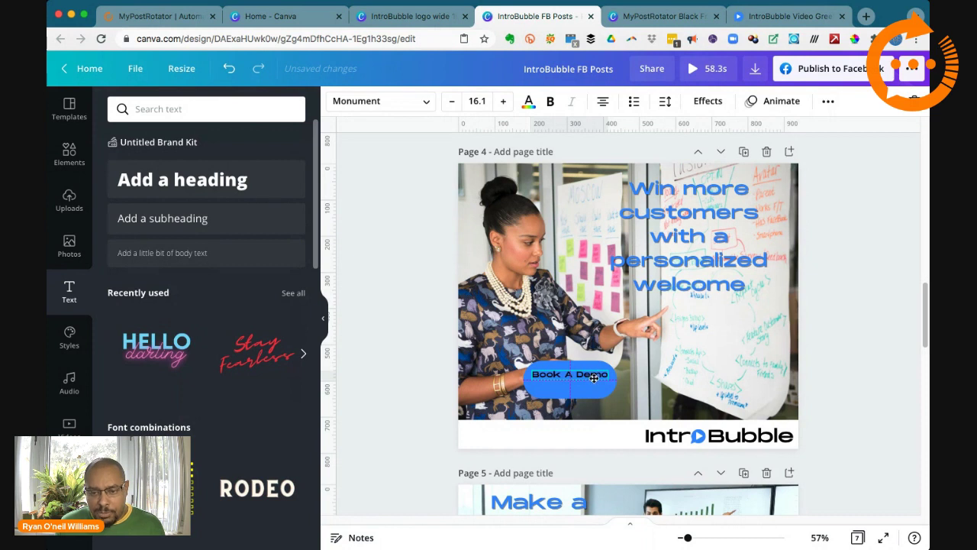
{"action": "left_click_drag", "start_coordinate": [594, 377], "coordinate": [594, 382]}
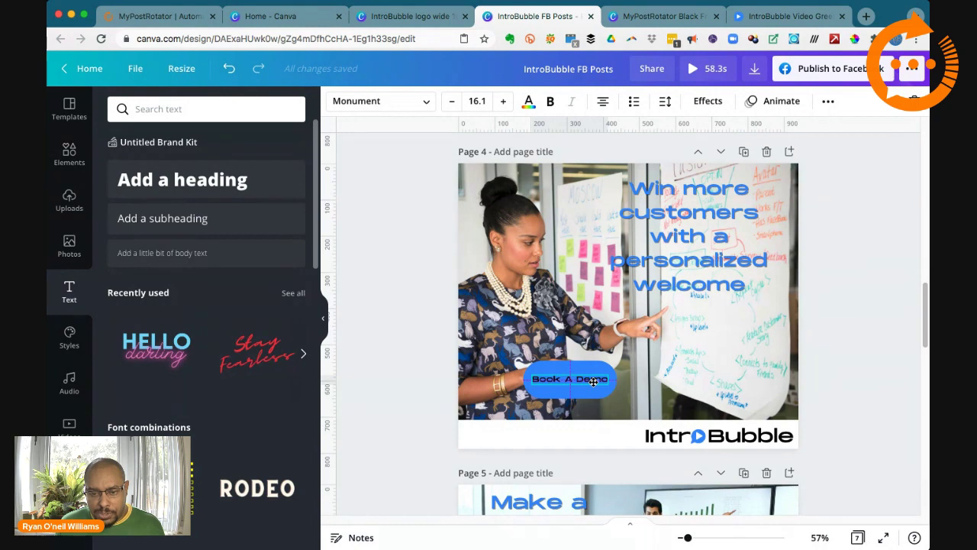
{"action": "left_click_drag", "start_coordinate": [594, 382], "coordinate": [593, 382]}
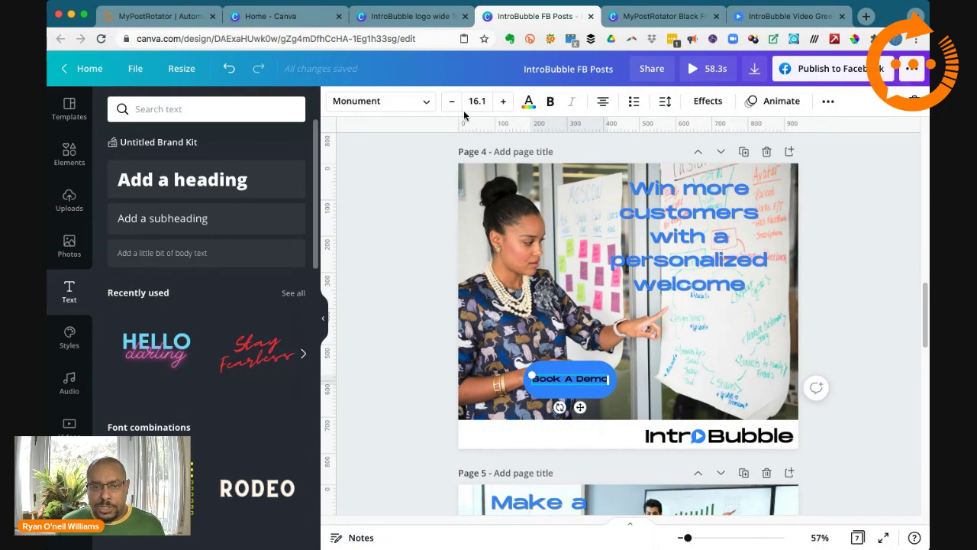
{"action": "left_click", "coordinate": [528, 101]}
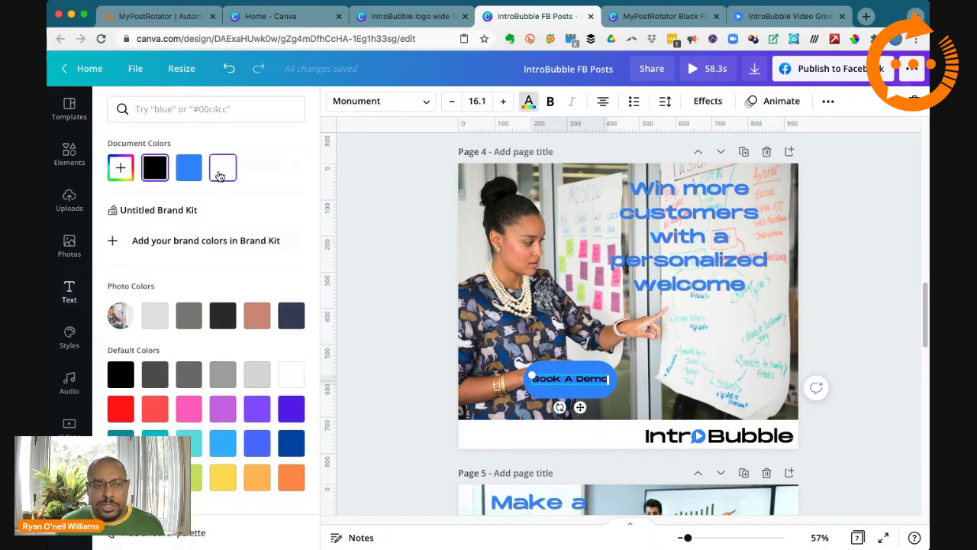
{"action": "left_click", "coordinate": [519, 314]}
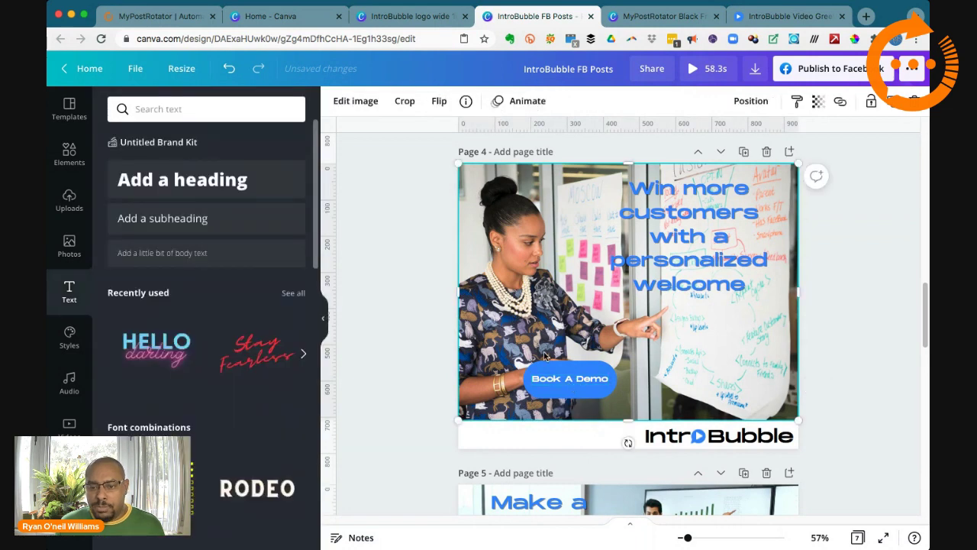
{"action": "left_click", "coordinate": [555, 383]}
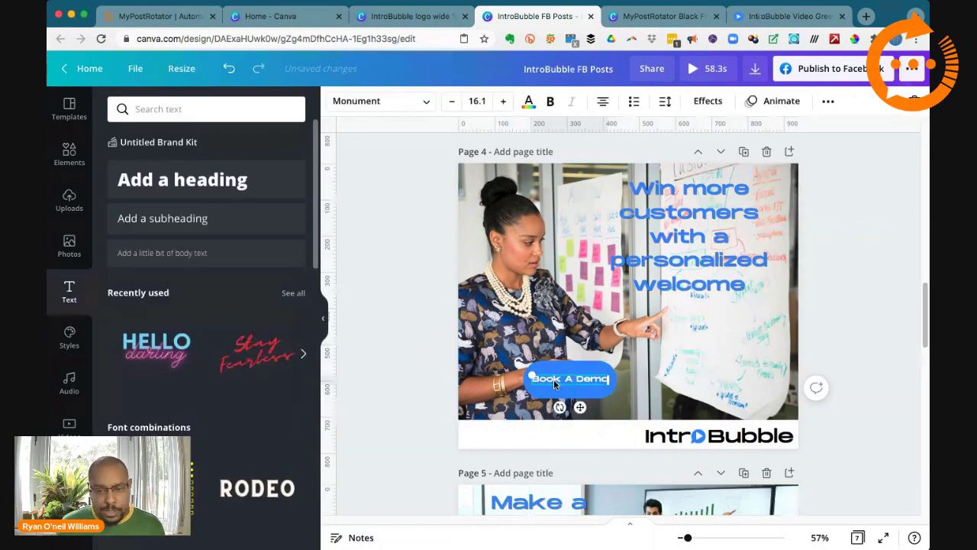
{"action": "key", "text": "Escape"}
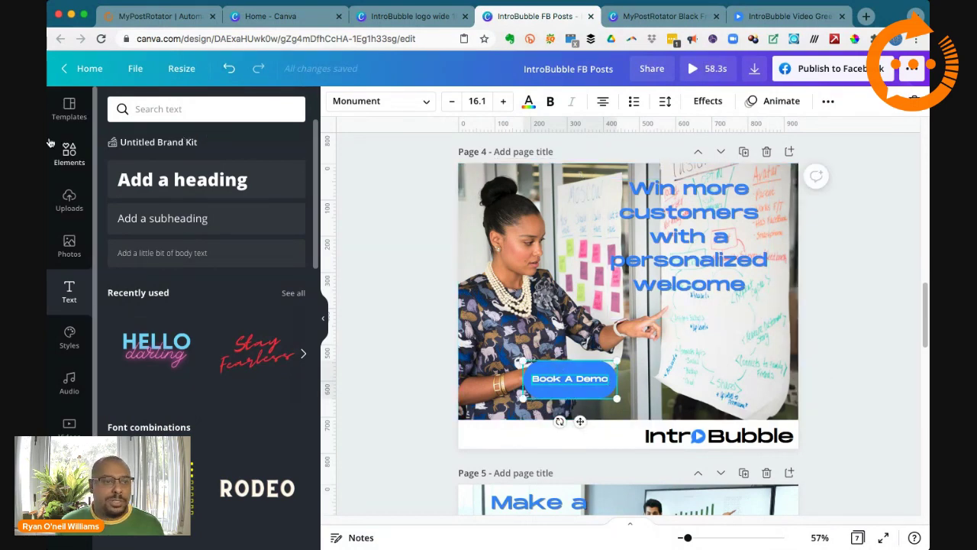
Step: Group the text and pill into one button and move it to the photo's lower right
{"action": "left_click_drag", "start_coordinate": [49, 135], "coordinate": [0, 136]}
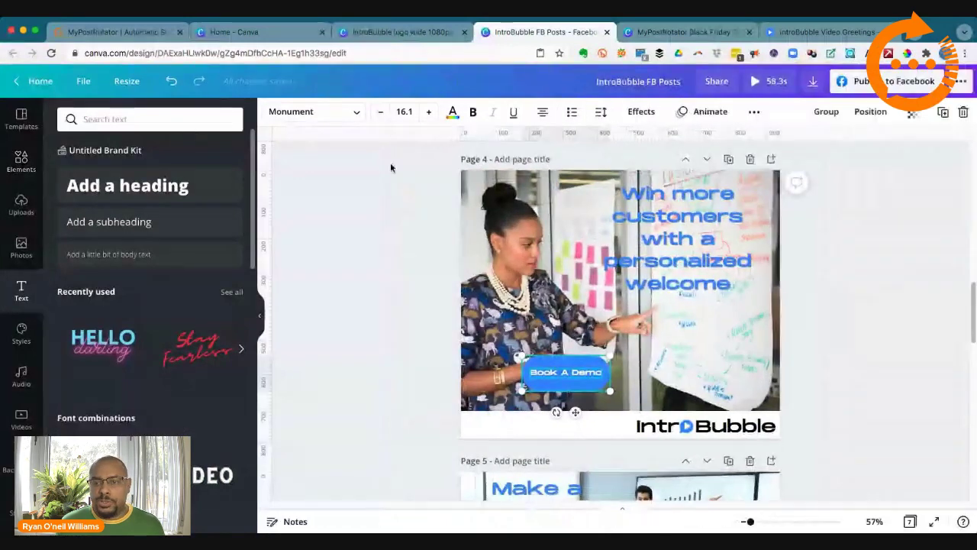
{"action": "left_click", "coordinate": [826, 112]}
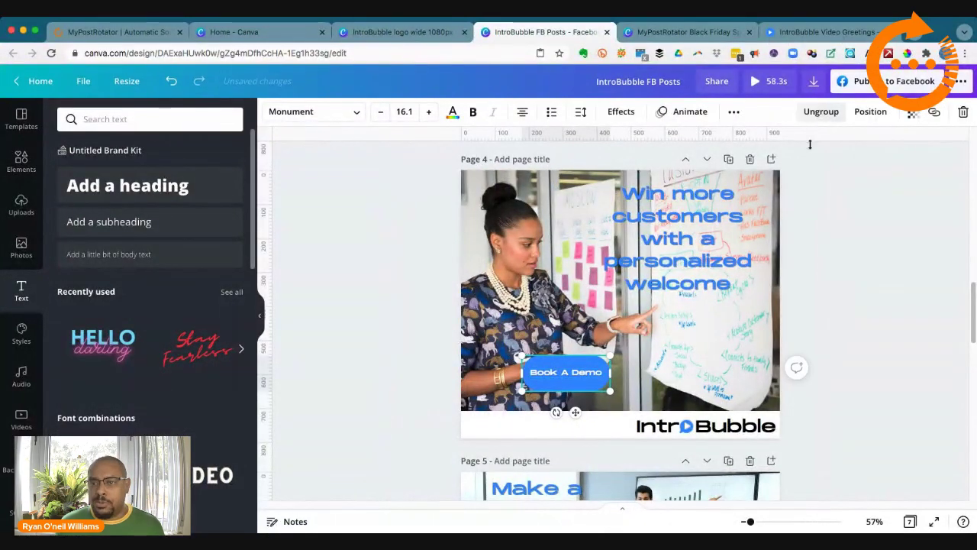
{"action": "left_click", "coordinate": [560, 367]}
{"action": "left_click_drag", "start_coordinate": [610, 387], "coordinate": [766, 393]}
{"action": "left_click", "coordinate": [877, 378]}
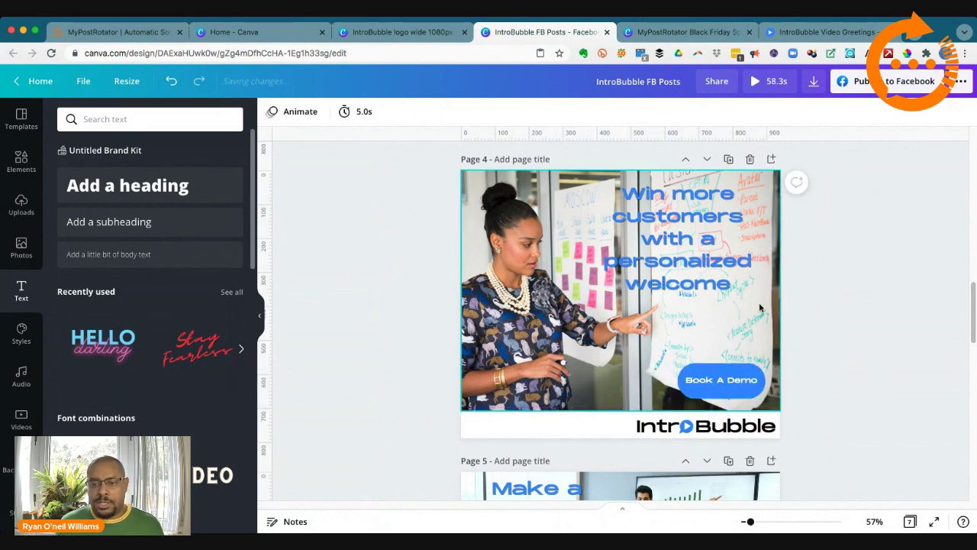
{"action": "left_click", "coordinate": [693, 278]}
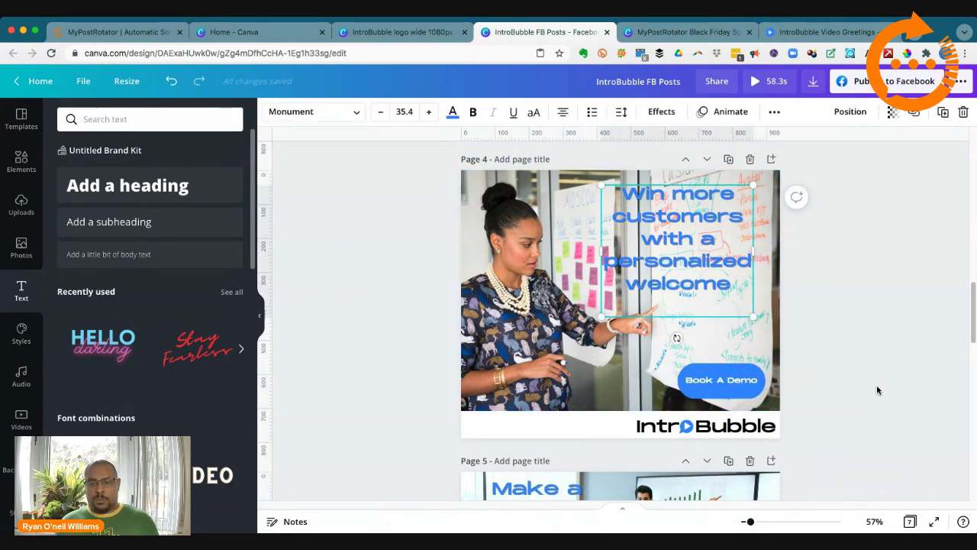
Step: Scroll through the four IntroBubble FB Posts pages, then show the Black Friday Special presentation at page 10
{"action": "scroll", "coordinate": [876, 386], "scroll_direction": "down", "scroll_amount": 1}
{"action": "scroll", "coordinate": [876, 390], "scroll_direction": "down", "scroll_amount": 10}
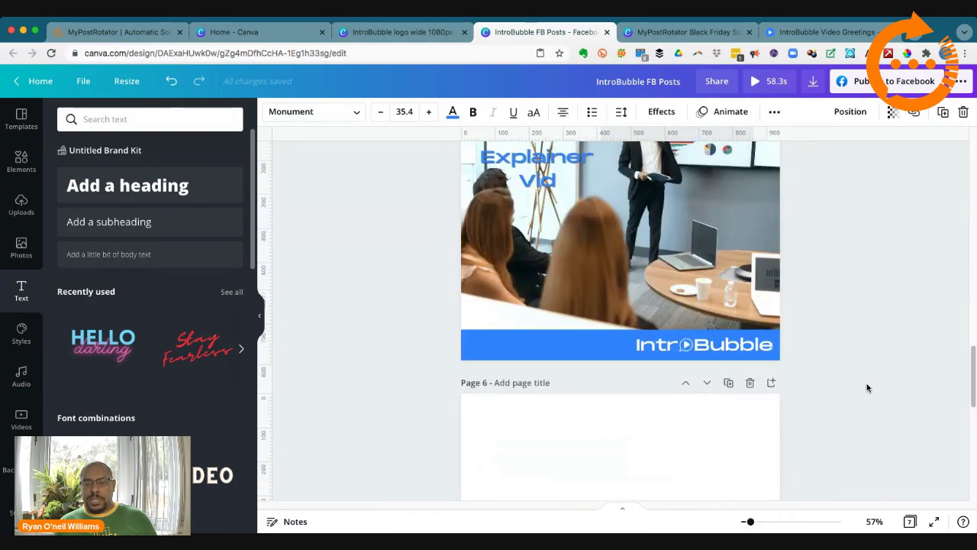
{"action": "scroll", "coordinate": [866, 388], "scroll_direction": "down", "scroll_amount": 5}
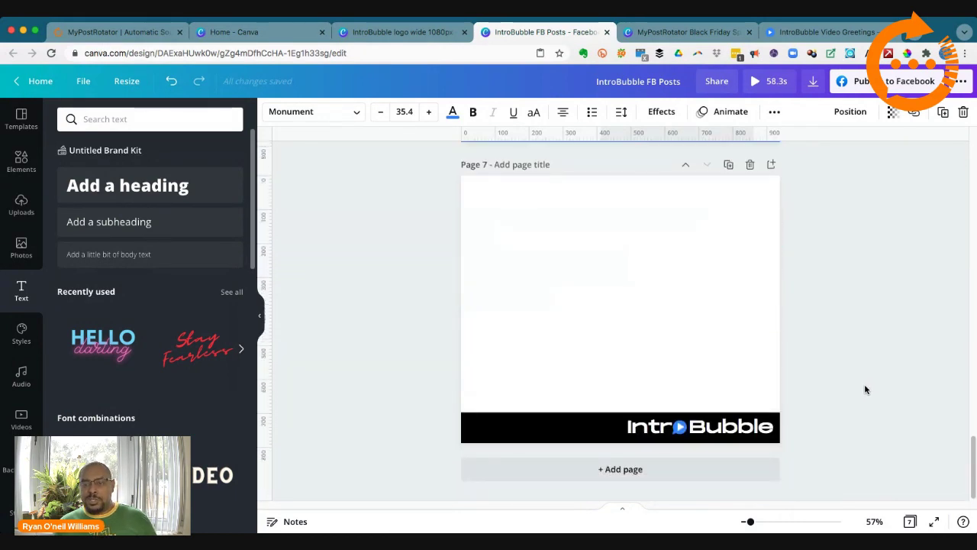
{"action": "scroll", "coordinate": [865, 388], "scroll_direction": "up", "scroll_amount": 2}
{"action": "scroll", "coordinate": [865, 389], "scroll_direction": "up", "scroll_amount": 20}
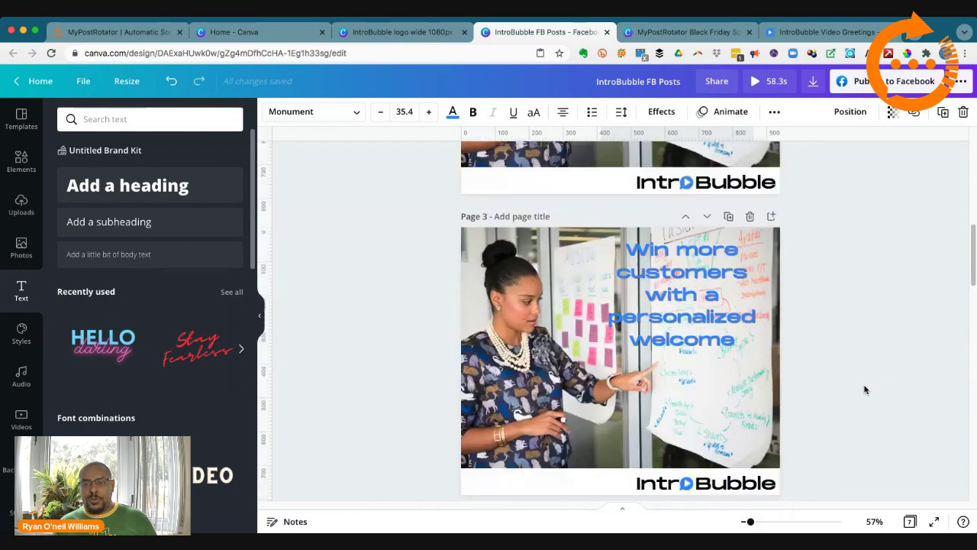
{"action": "scroll", "coordinate": [865, 389], "scroll_direction": "up", "scroll_amount": 3}
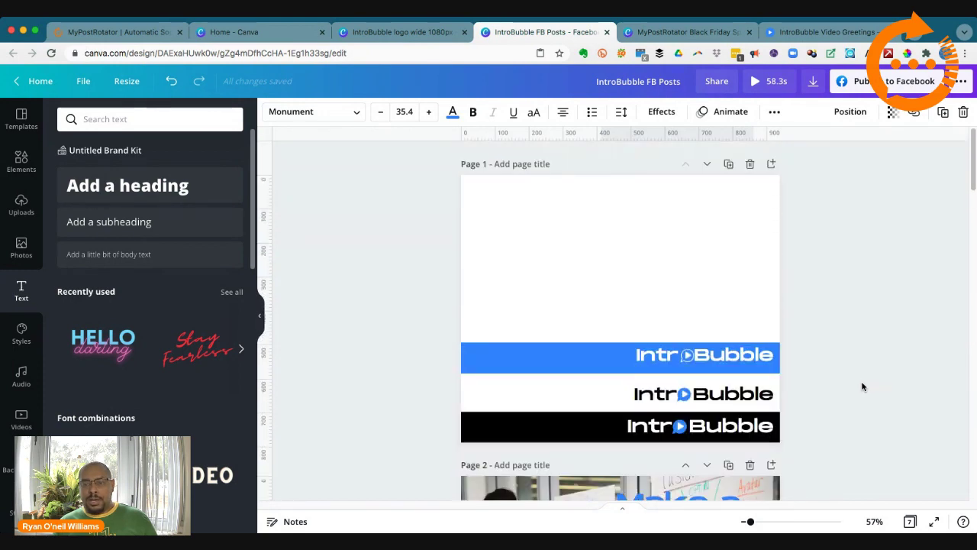
{"action": "scroll", "coordinate": [832, 381], "scroll_direction": "down", "scroll_amount": 3}
{"action": "scroll", "coordinate": [819, 441], "scroll_direction": "down", "scroll_amount": 2}
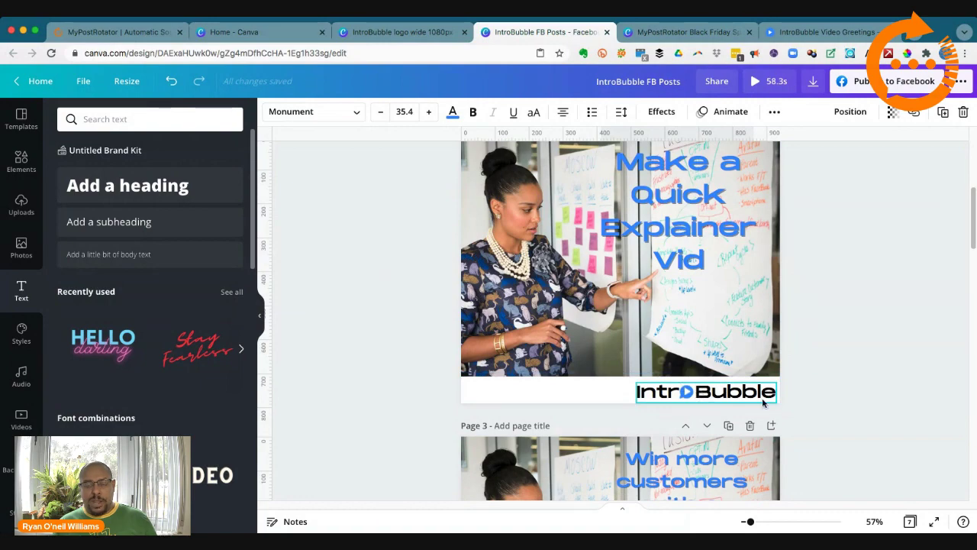
{"action": "scroll", "coordinate": [850, 409], "scroll_direction": "down", "scroll_amount": 6}
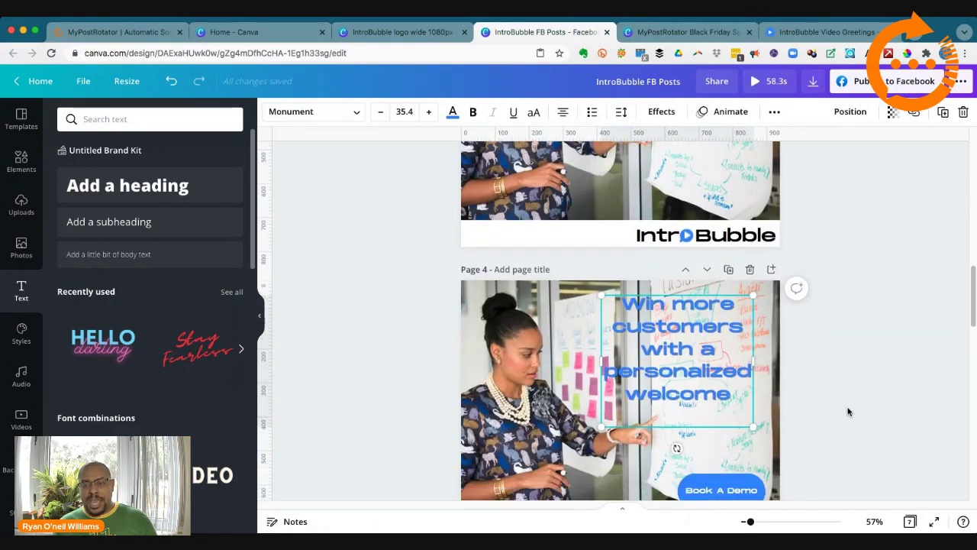
{"action": "scroll", "coordinate": [847, 410], "scroll_direction": "down", "scroll_amount": 5}
{"action": "scroll", "coordinate": [847, 409], "scroll_direction": "up", "scroll_amount": 1}
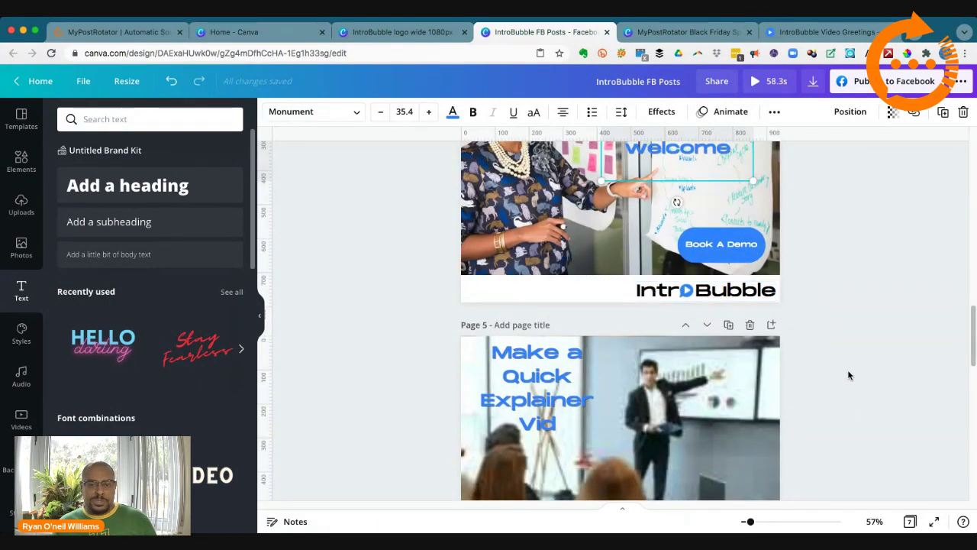
{"action": "scroll", "coordinate": [847, 375], "scroll_direction": "down", "scroll_amount": 8}
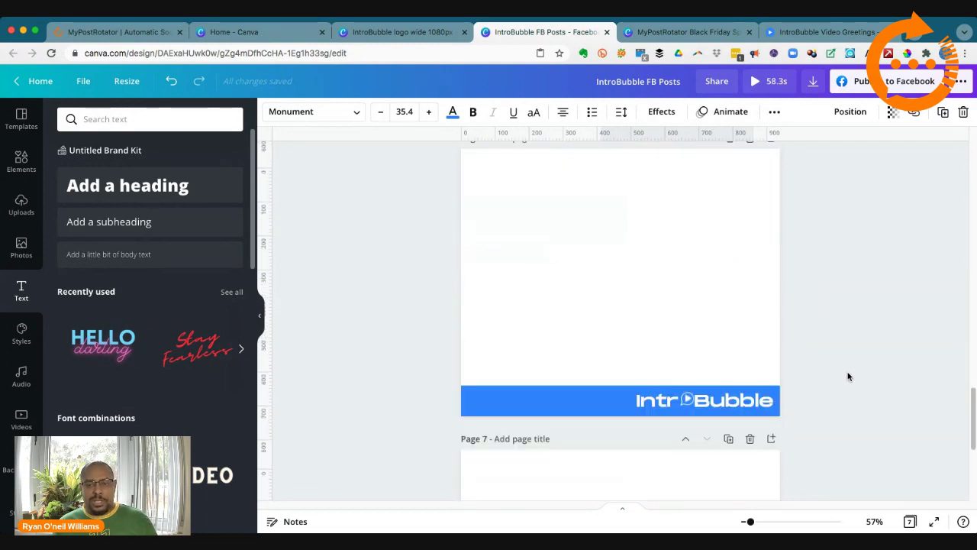
{"action": "scroll", "coordinate": [848, 377], "scroll_direction": "down", "scroll_amount": 2}
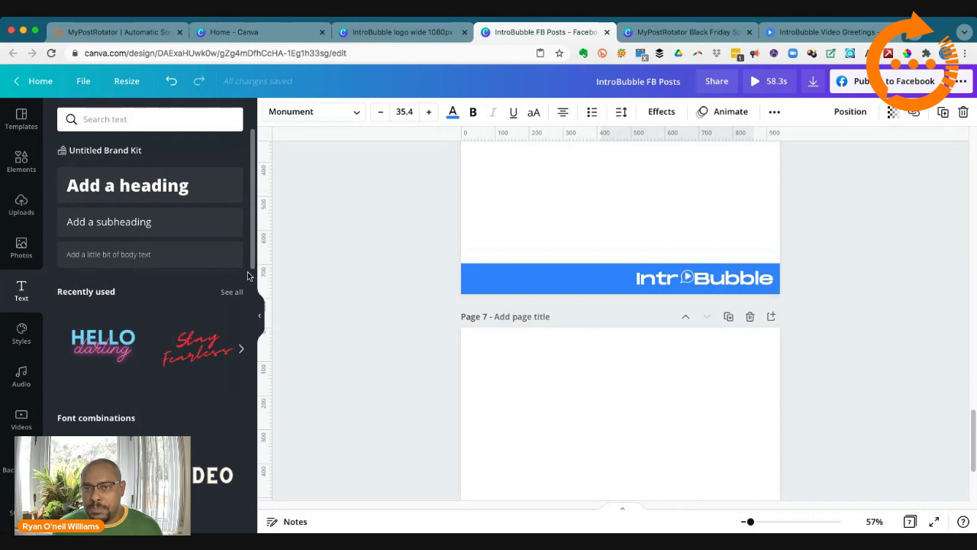
{"action": "left_click", "coordinate": [711, 34]}
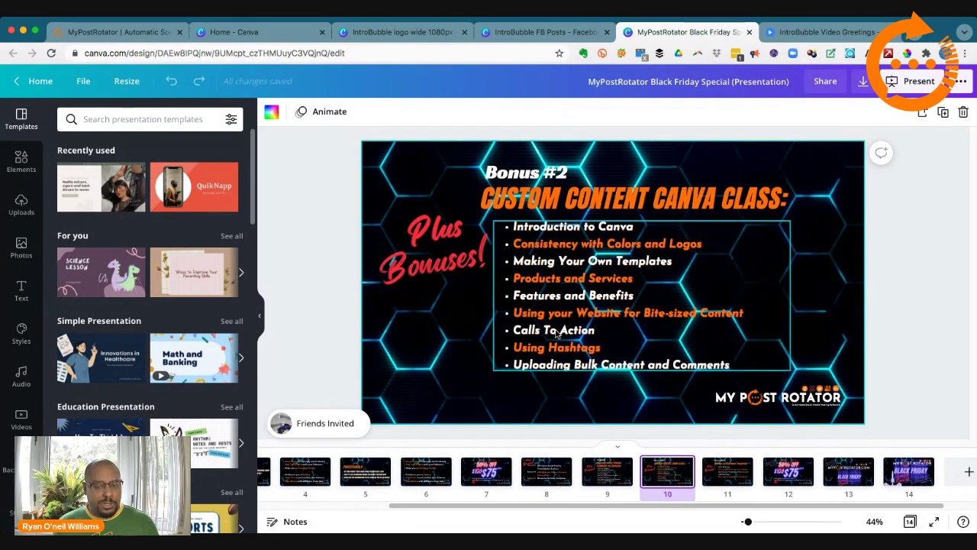
Step: Return to the IntroBubble FB Posts design at page 4's Book A Demo post
{"action": "left_click", "coordinate": [535, 32]}
{"action": "scroll", "coordinate": [632, 266], "scroll_direction": "up", "scroll_amount": 10}
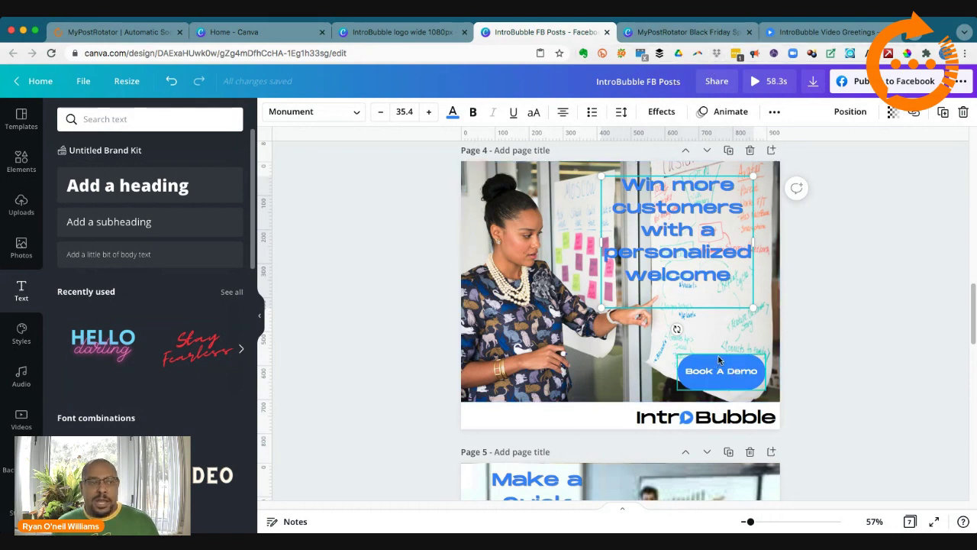
Step: Scroll through the IntroBubble homepage features, then return to the Black Friday Special presentation
{"action": "left_click", "coordinate": [791, 35]}
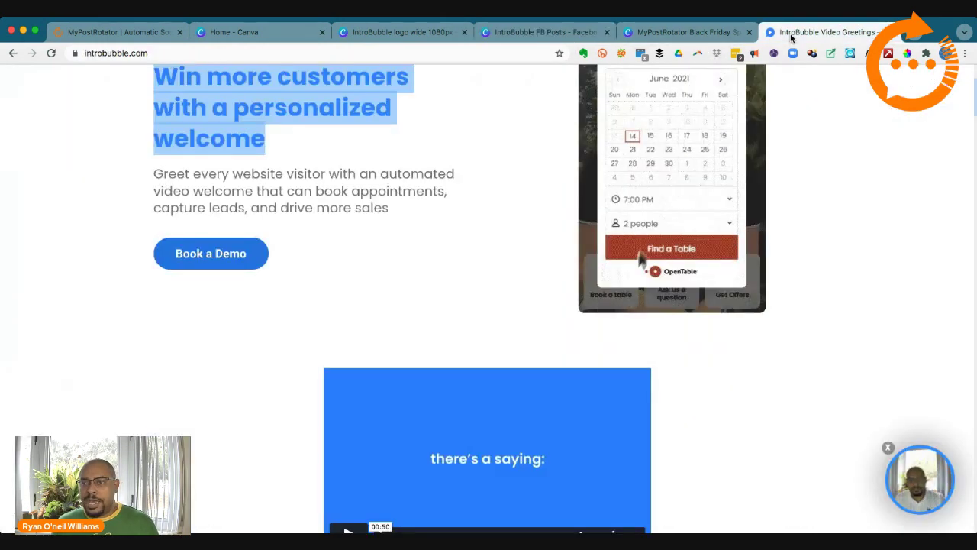
{"action": "scroll", "coordinate": [555, 198], "scroll_direction": "down", "scroll_amount": 5}
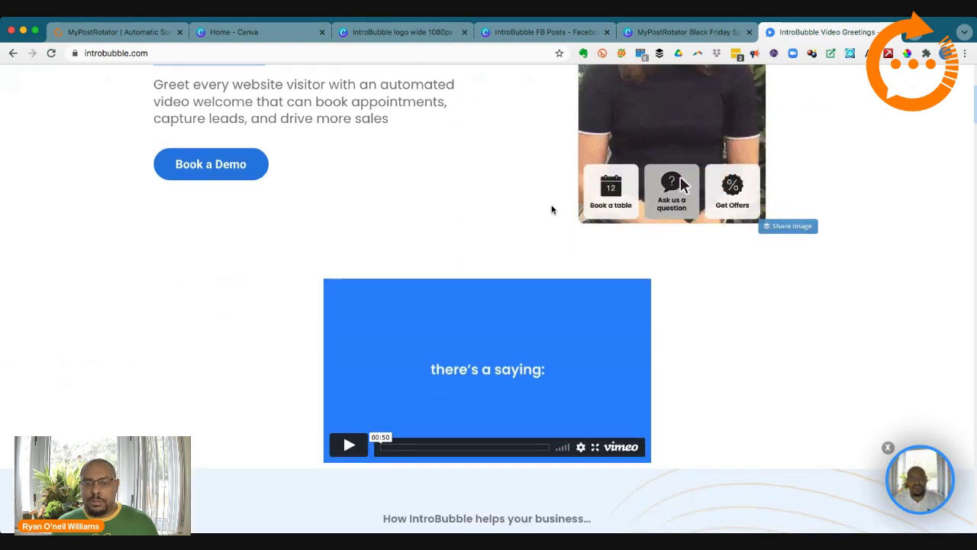
{"action": "scroll", "coordinate": [563, 211], "scroll_direction": "down", "scroll_amount": 3}
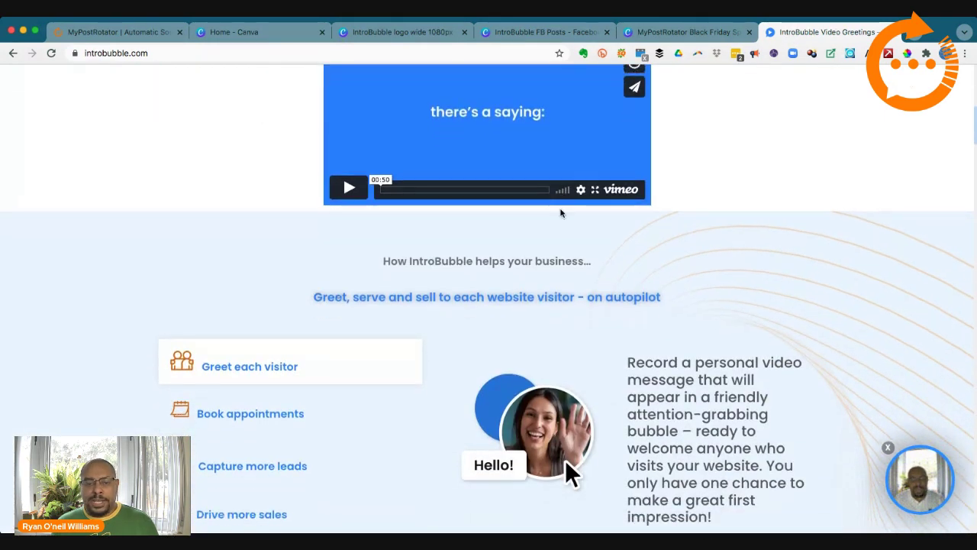
{"action": "left_click", "coordinate": [666, 32]}
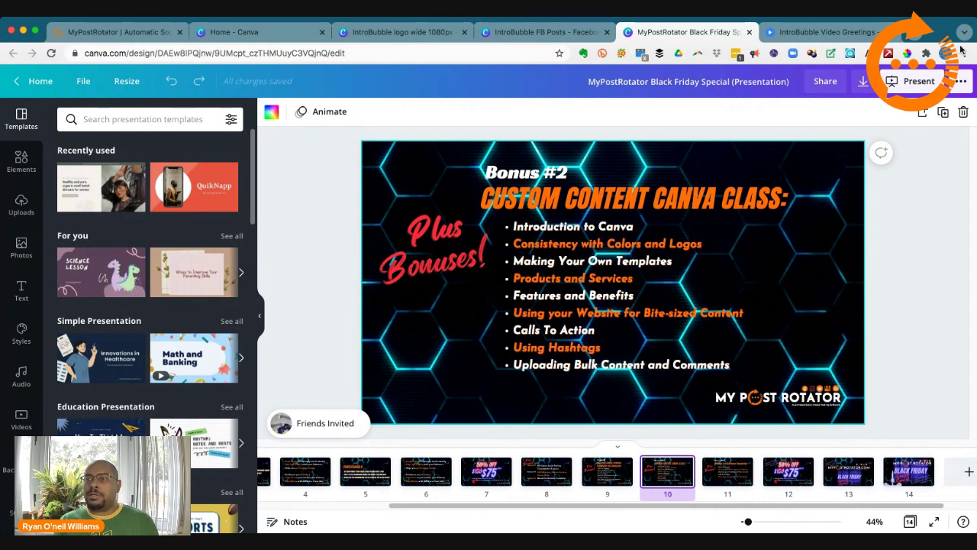
Step: Open a new Chrome tab showing the Speed Dial start page
{"action": "key", "text": "super+t"}
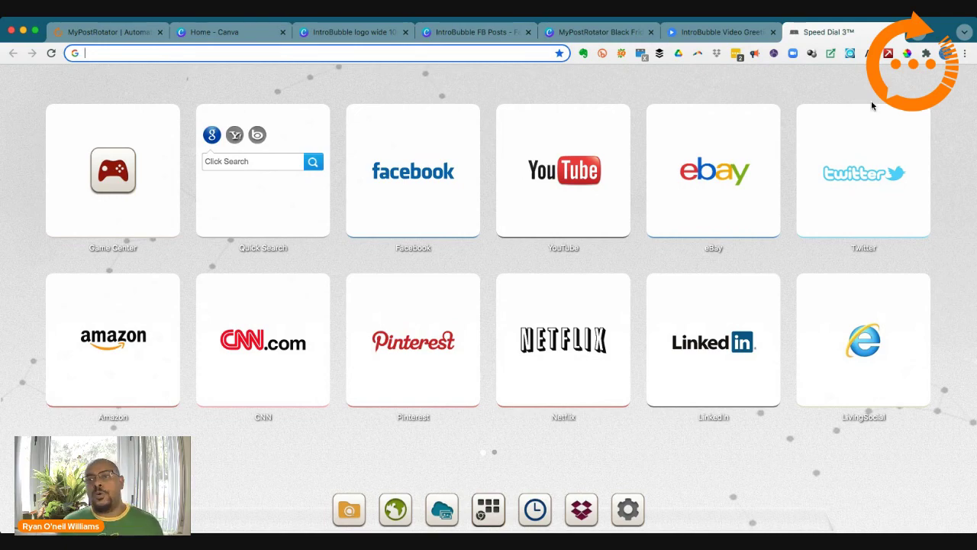
Step: Revisit the IntroBubble homepage tab, then return to the Black Friday Special presentation
{"action": "left_click", "coordinate": [719, 33]}
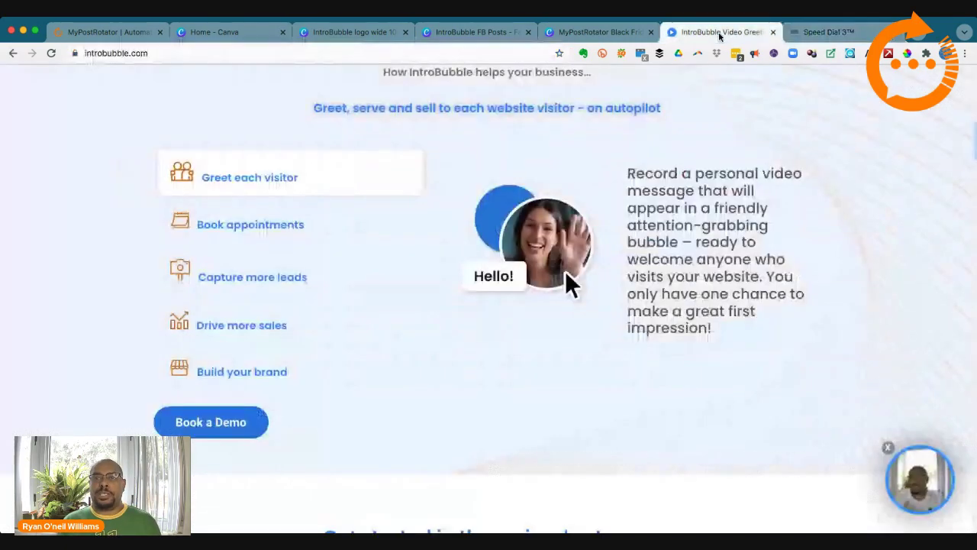
{"action": "left_click", "coordinate": [604, 33]}
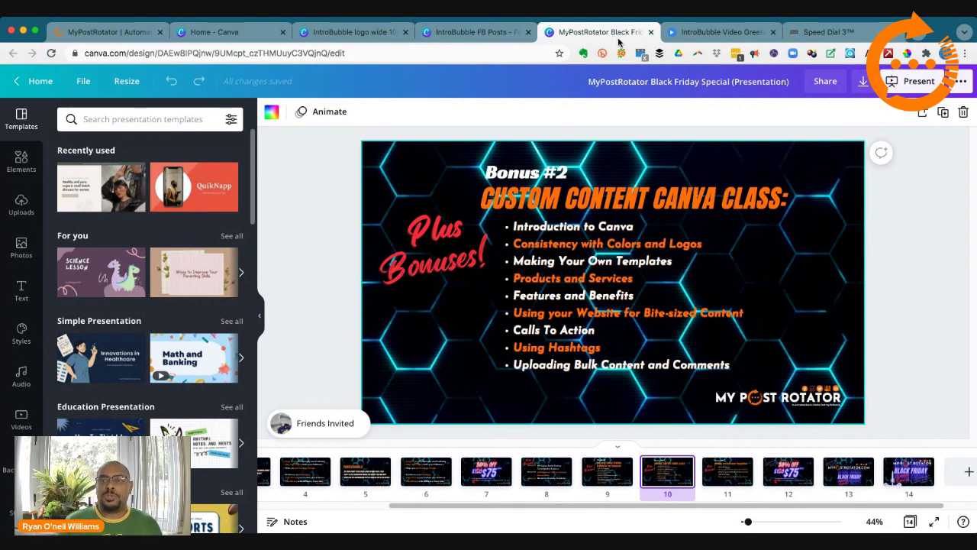
Step: Go to mypostrotator.com and log in to the my.postrotator.com/user dashboard
{"action": "left_click", "coordinate": [136, 34]}
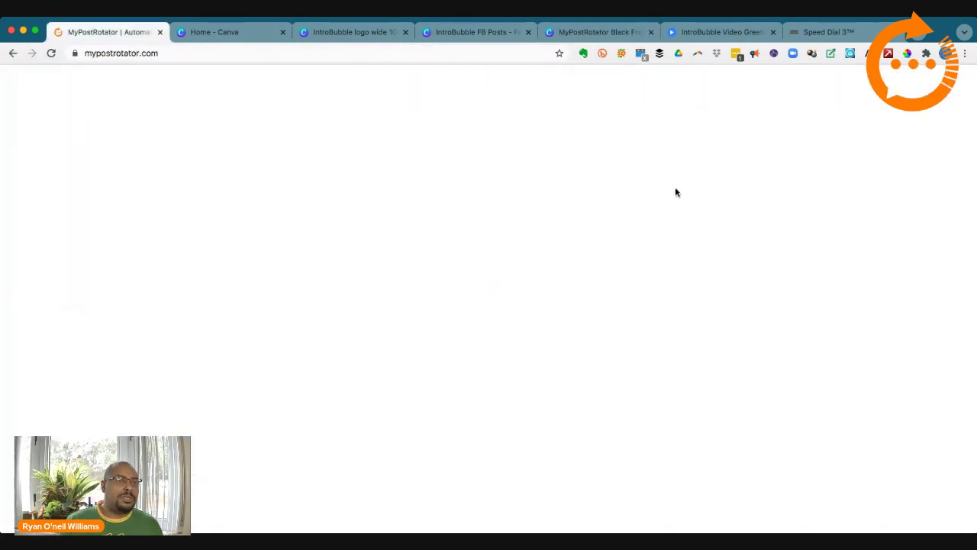
{"action": "left_click", "coordinate": [875, 95]}
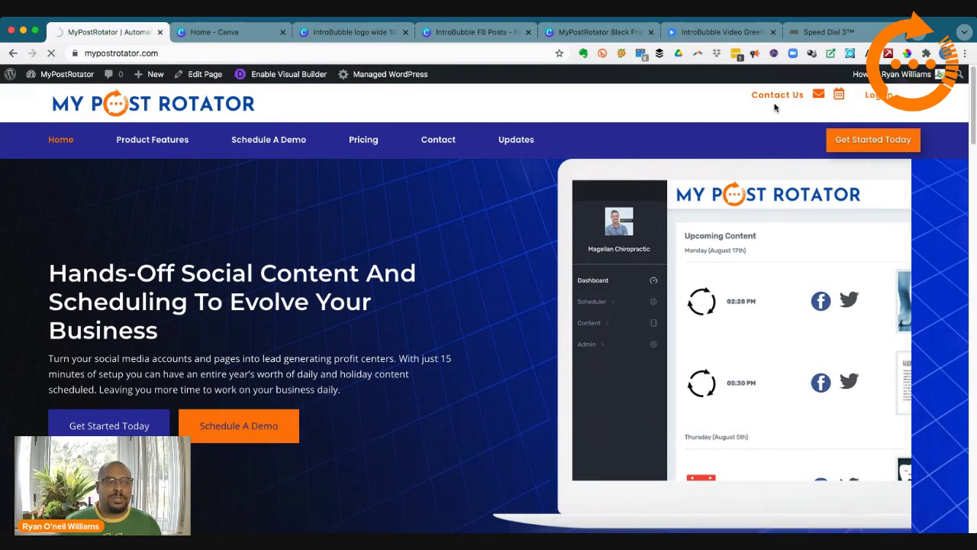
{"action": "left_click", "coordinate": [884, 96]}
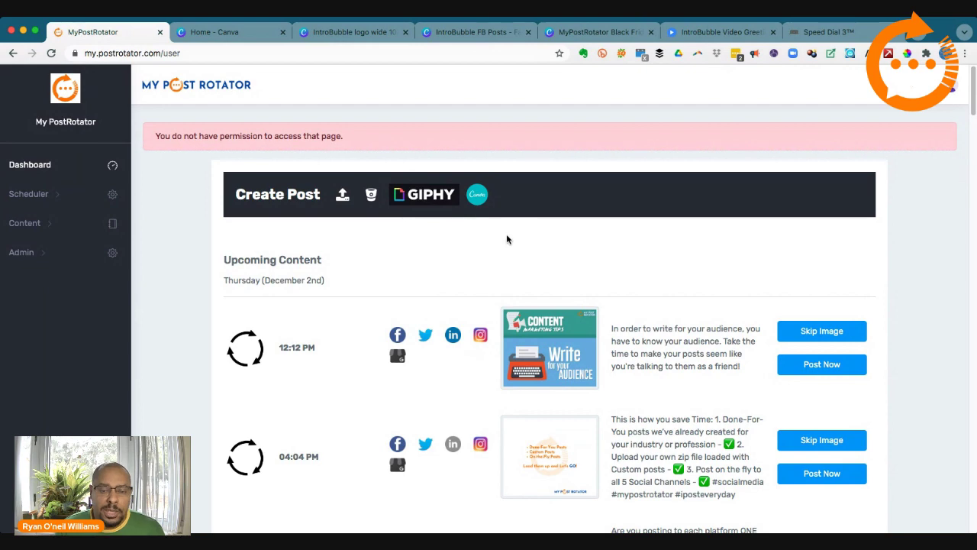
Step: Scroll through Upcoming Content and highlight the 08:08 PM post's opening question
{"action": "scroll", "coordinate": [507, 239], "scroll_direction": "down", "scroll_amount": 5}
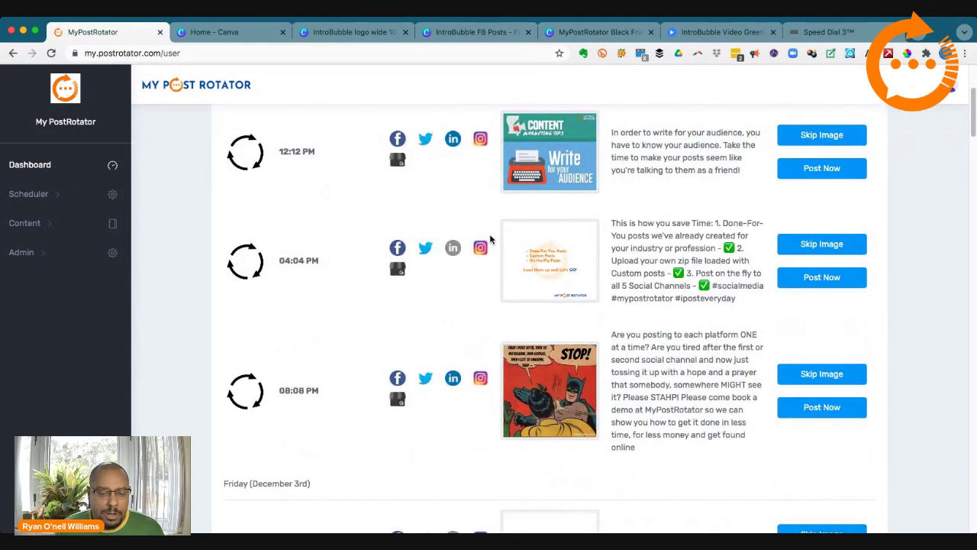
{"action": "scroll", "coordinate": [490, 239], "scroll_direction": "down", "scroll_amount": 2}
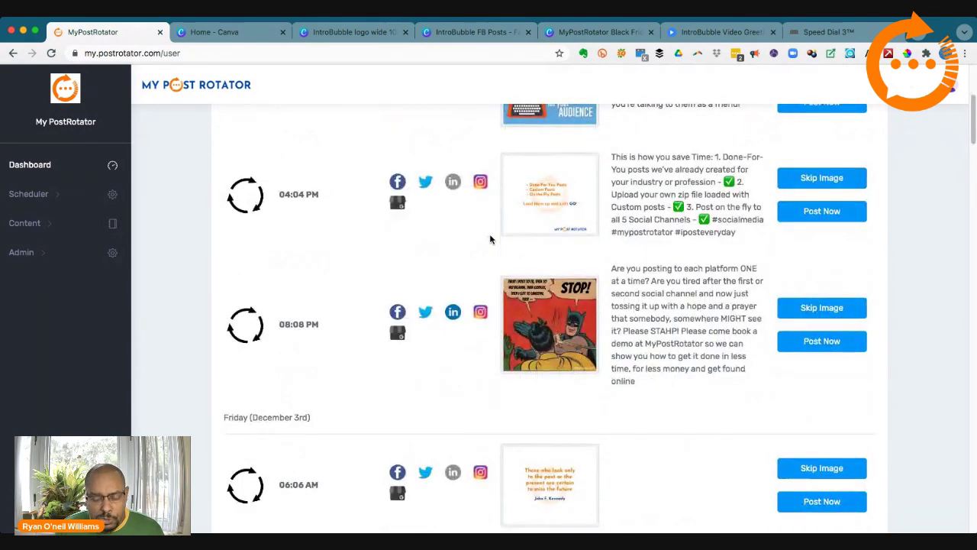
{"action": "scroll", "coordinate": [490, 238], "scroll_direction": "up", "scroll_amount": 3}
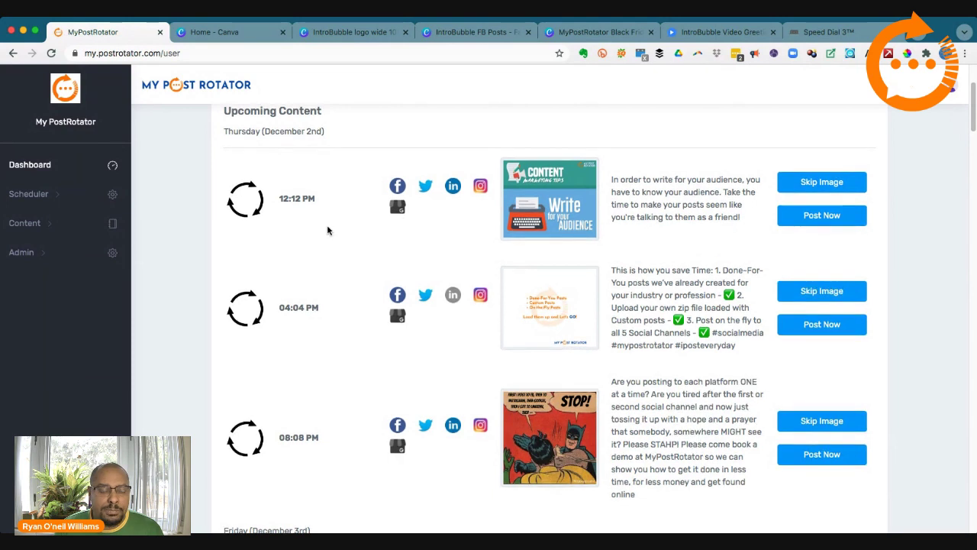
{"action": "scroll", "coordinate": [326, 225], "scroll_direction": "down", "scroll_amount": 2}
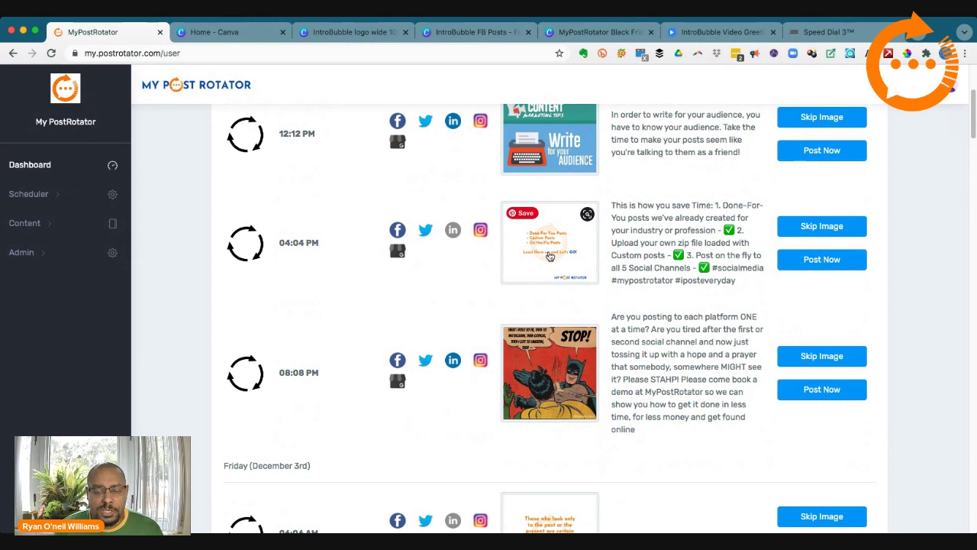
{"action": "scroll", "coordinate": [427, 252], "scroll_direction": "down", "scroll_amount": 1}
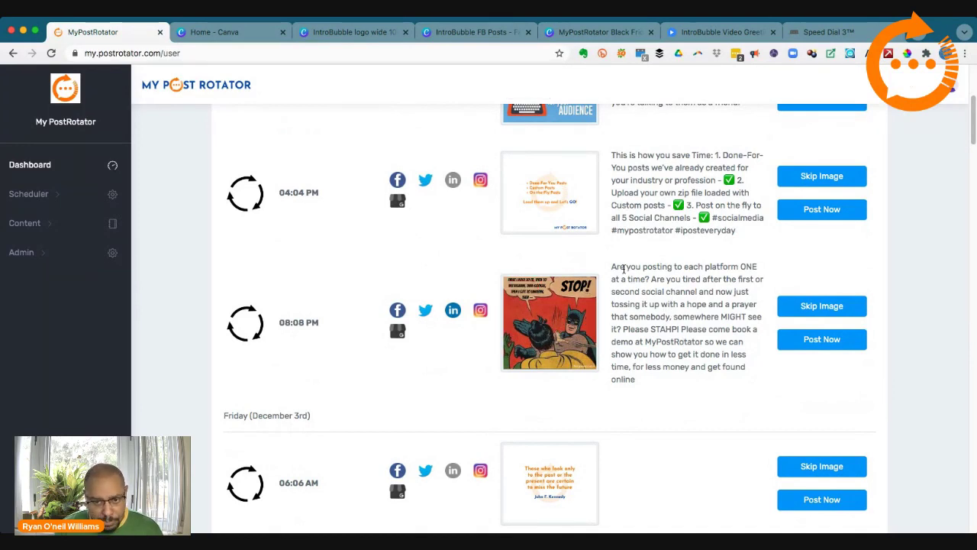
{"action": "left_click_drag", "start_coordinate": [625, 268], "coordinate": [650, 291]}
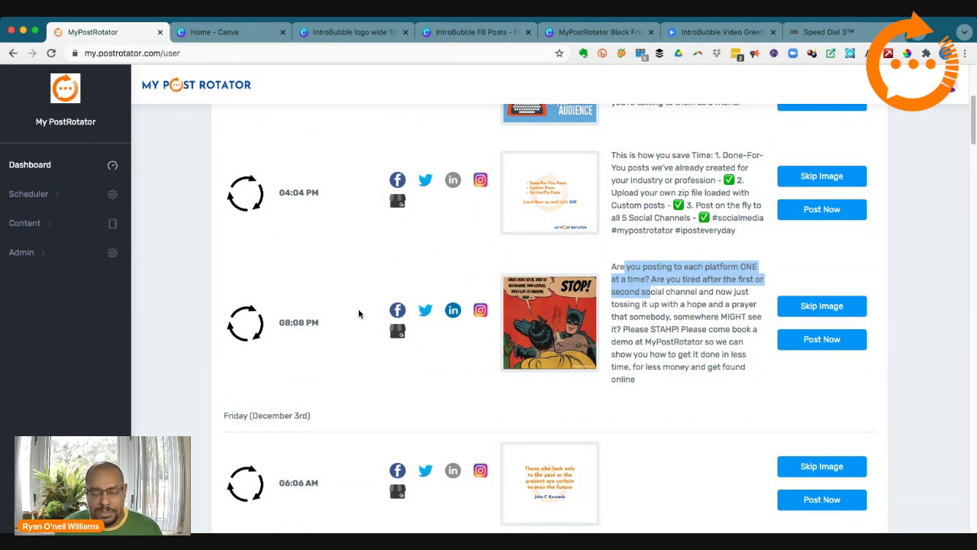
Step: Finish reviewing the scheduled posts and expand Content in the sidebar to show bucket options
{"action": "scroll", "coordinate": [375, 323], "scroll_direction": "down", "scroll_amount": 5}
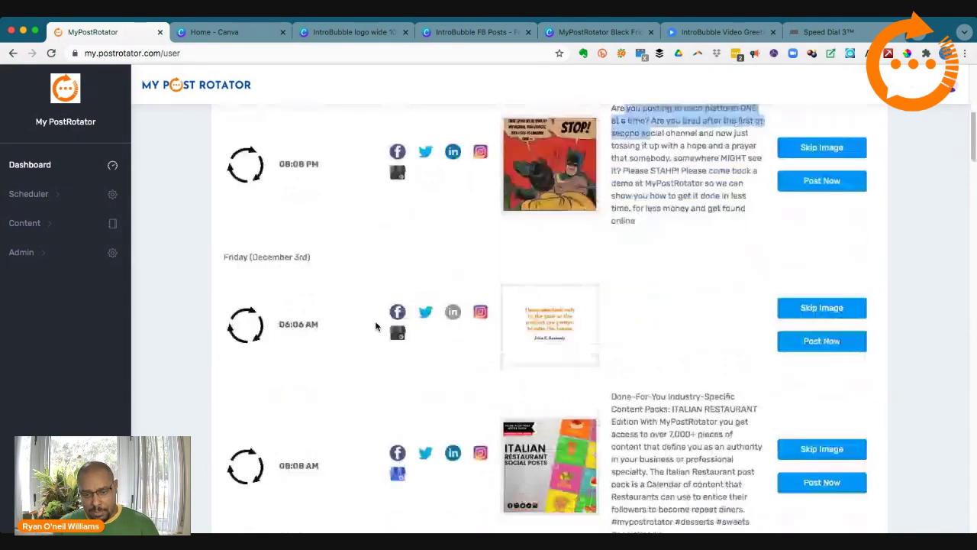
{"action": "scroll", "coordinate": [376, 326], "scroll_direction": "down", "scroll_amount": 2}
{"action": "scroll", "coordinate": [402, 263], "scroll_direction": "up", "scroll_amount": 2}
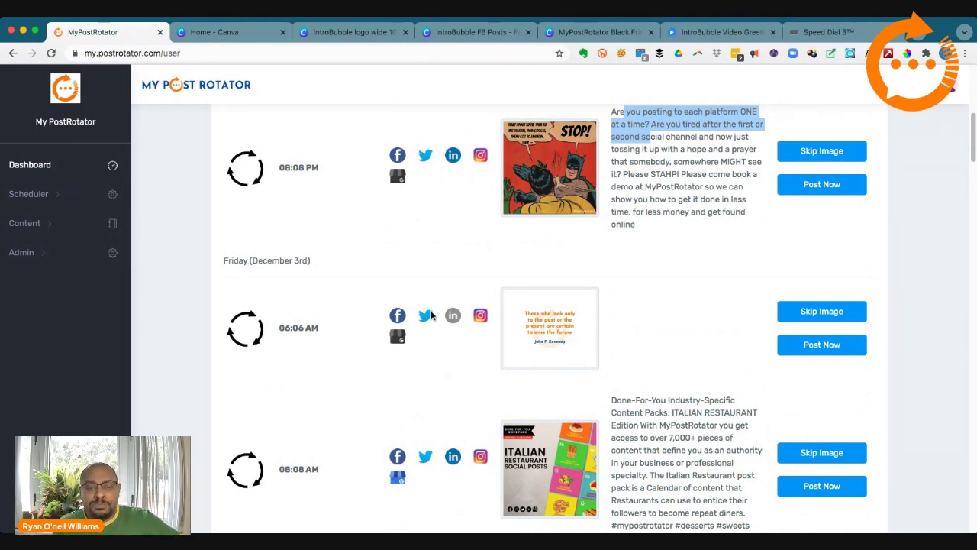
{"action": "scroll", "coordinate": [428, 316], "scroll_direction": "down", "scroll_amount": 5}
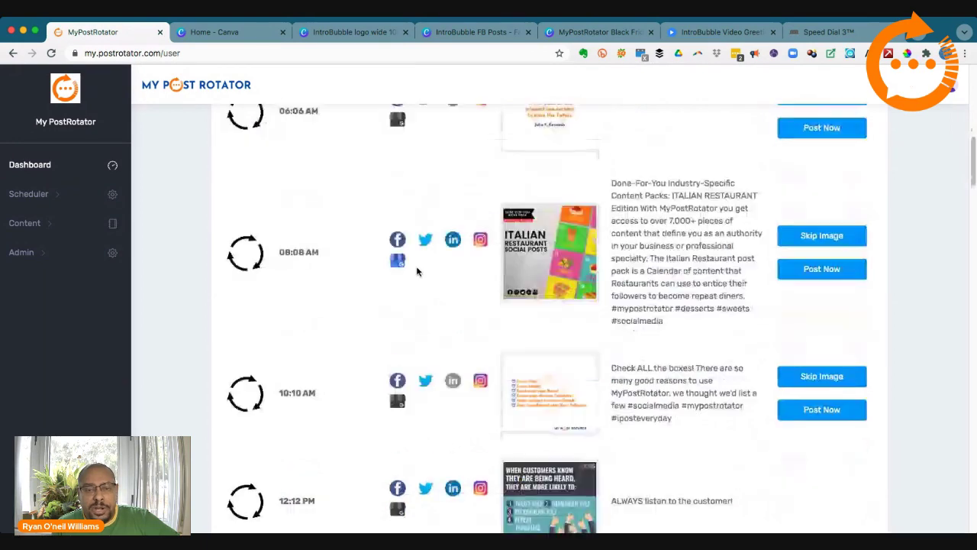
{"action": "scroll", "coordinate": [417, 271], "scroll_direction": "up", "scroll_amount": 2}
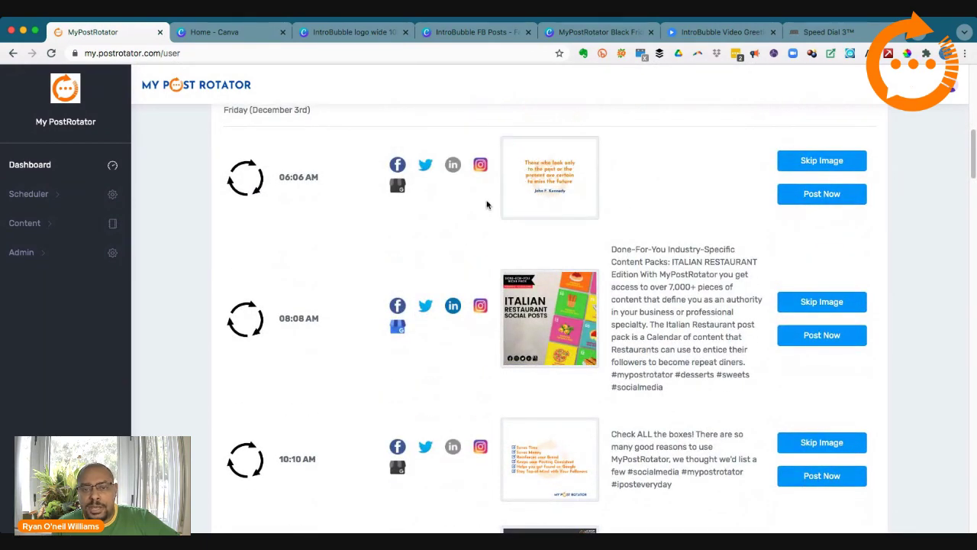
{"action": "scroll", "coordinate": [488, 206], "scroll_direction": "down", "scroll_amount": 2}
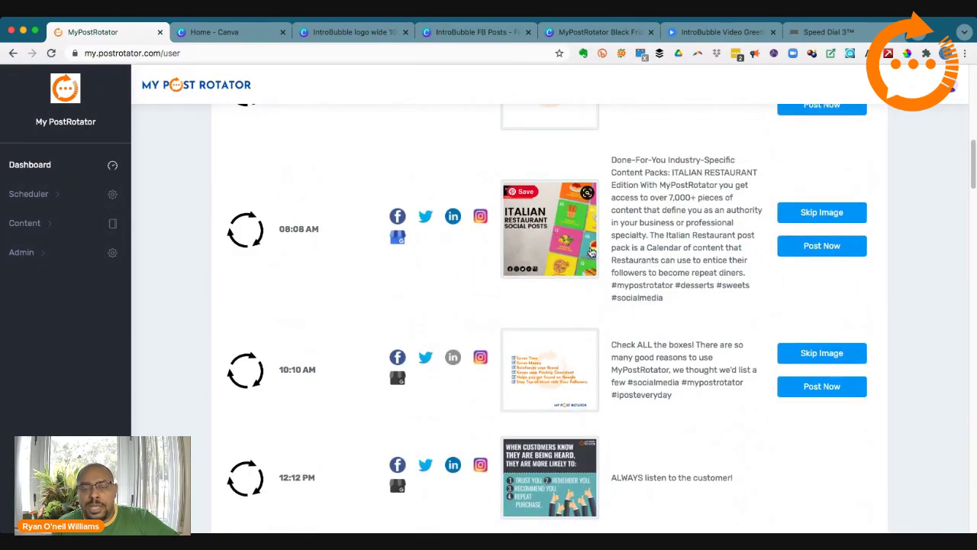
{"action": "scroll", "coordinate": [588, 254], "scroll_direction": "down", "scroll_amount": 3}
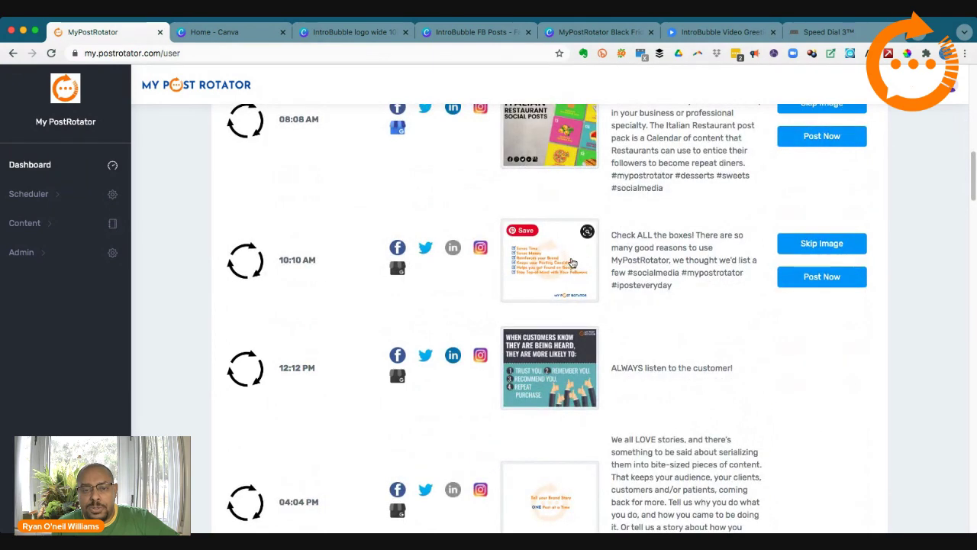
{"action": "scroll", "coordinate": [572, 263], "scroll_direction": "down", "scroll_amount": 2}
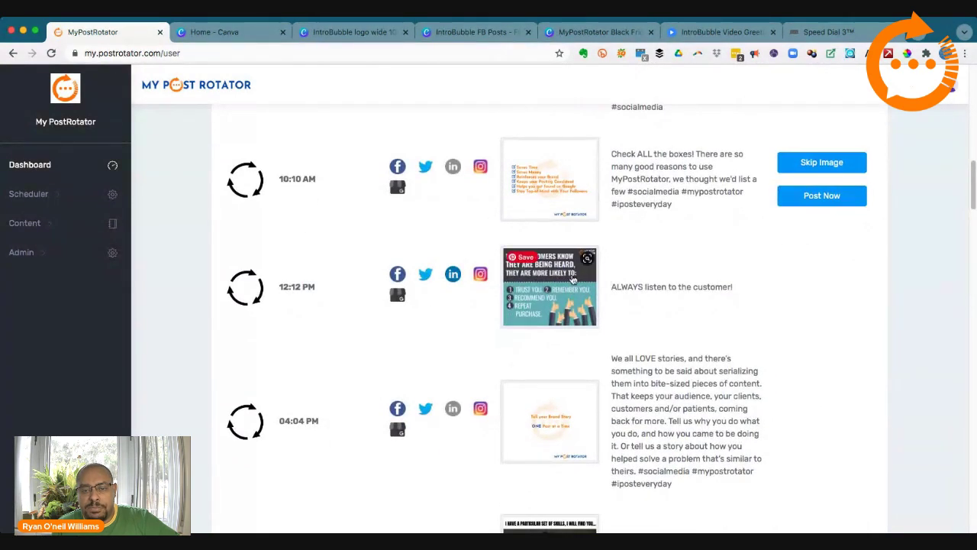
{"action": "scroll", "coordinate": [594, 271], "scroll_direction": "down", "scroll_amount": 4}
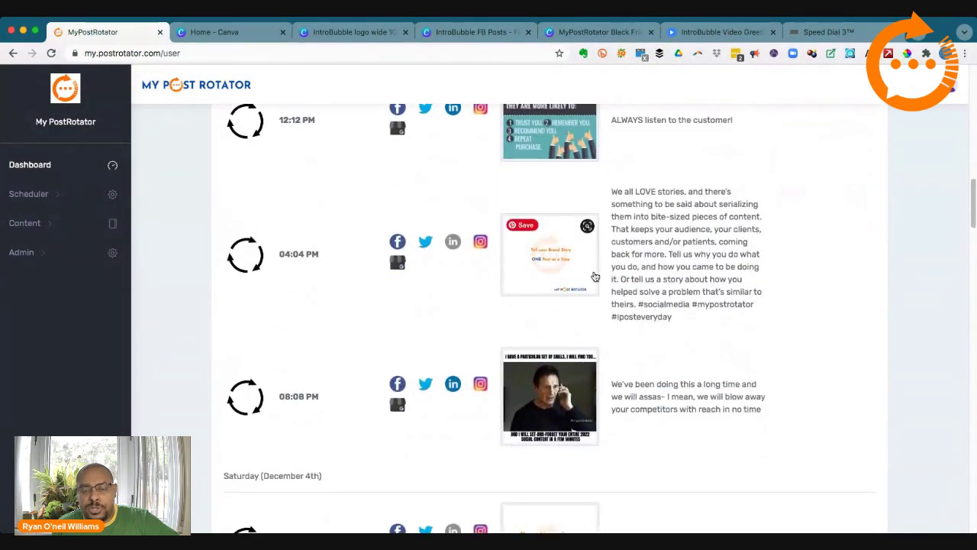
{"action": "scroll", "coordinate": [596, 276], "scroll_direction": "down", "scroll_amount": 10}
{"action": "scroll", "coordinate": [593, 278], "scroll_direction": "up", "scroll_amount": 5}
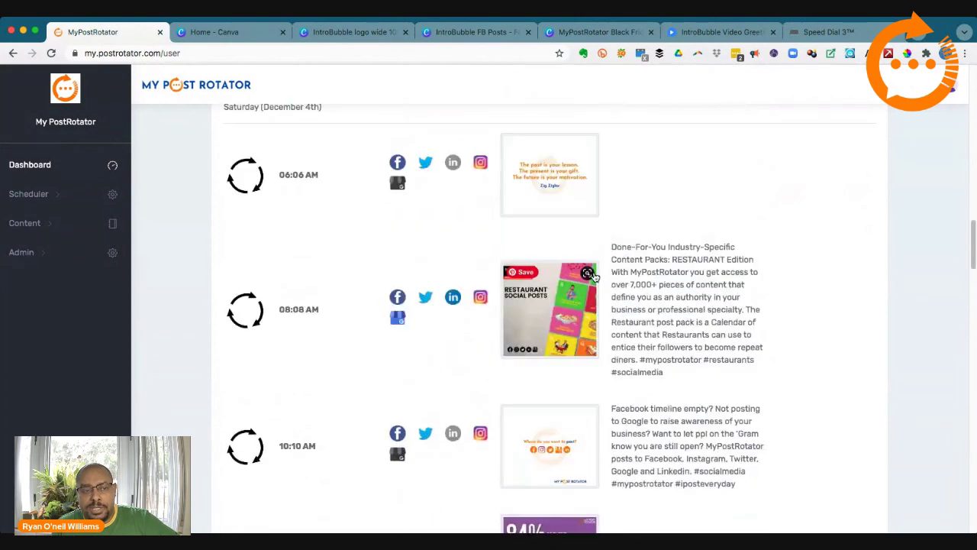
{"action": "scroll", "coordinate": [594, 276], "scroll_direction": "down", "scroll_amount": 18}
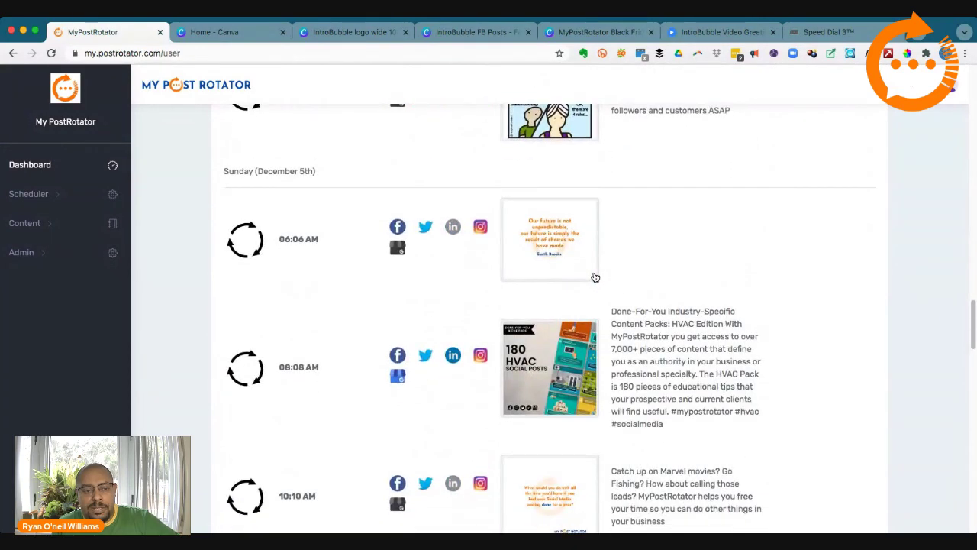
{"action": "scroll", "coordinate": [595, 277], "scroll_direction": "down", "scroll_amount": 2}
{"action": "scroll", "coordinate": [588, 275], "scroll_direction": "up", "scroll_amount": 20}
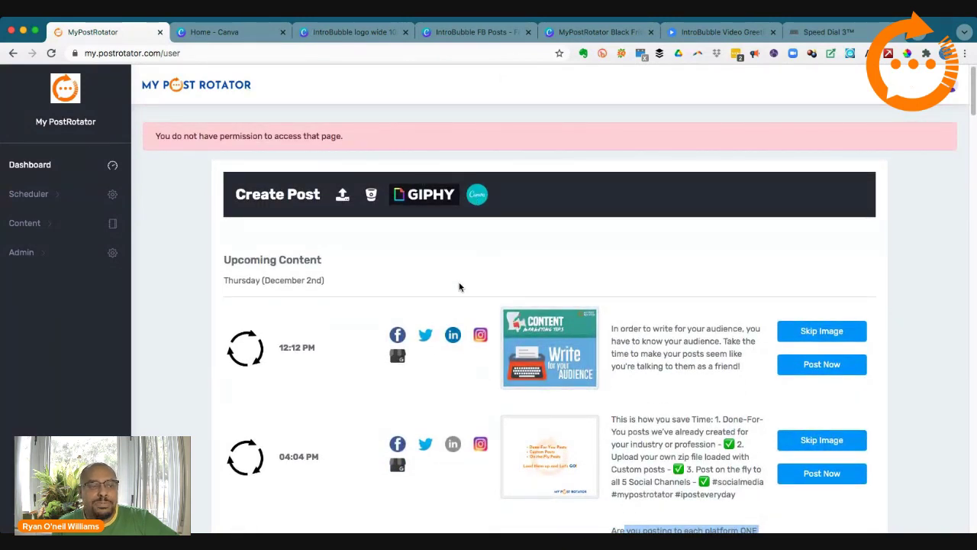
{"action": "left_click", "coordinate": [51, 227]}
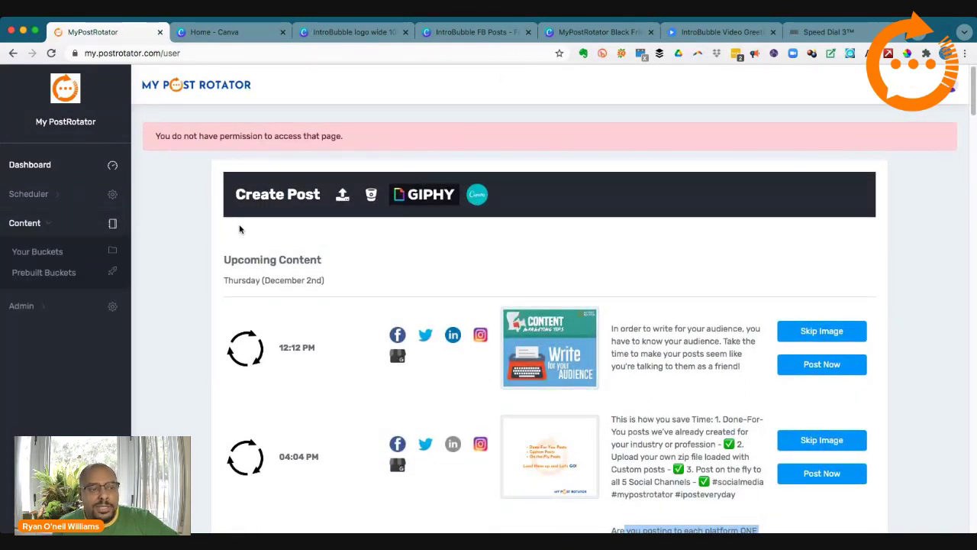
Step: Switch through the Black Friday and IntroBubble tabs to the IntroBubble FB Posts design
{"action": "left_click", "coordinate": [611, 34]}
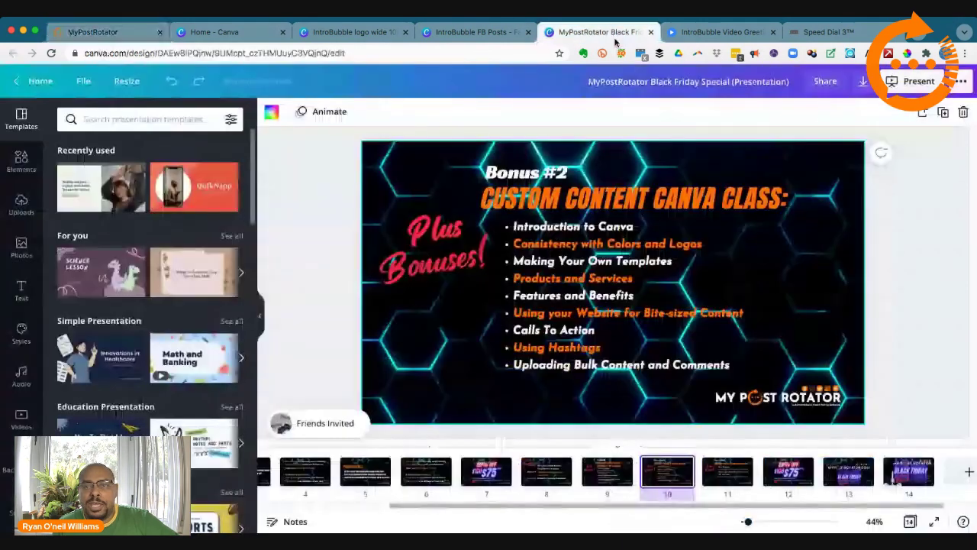
{"action": "left_click", "coordinate": [687, 34]}
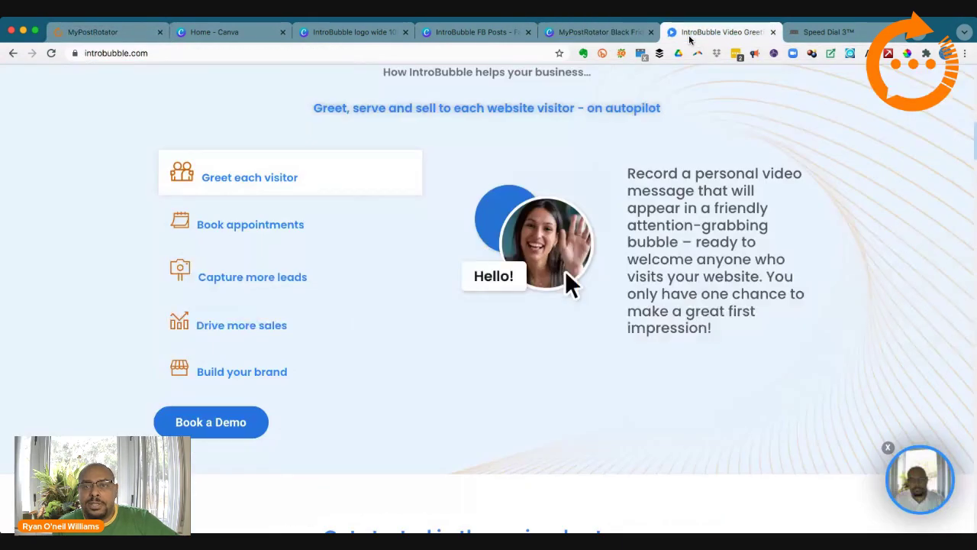
{"action": "left_click", "coordinate": [469, 34]}
Step: Scroll through the FB Posts pages and return to the MyPostRotator dashboard
{"action": "scroll", "coordinate": [720, 214], "scroll_direction": "up", "scroll_amount": 8}
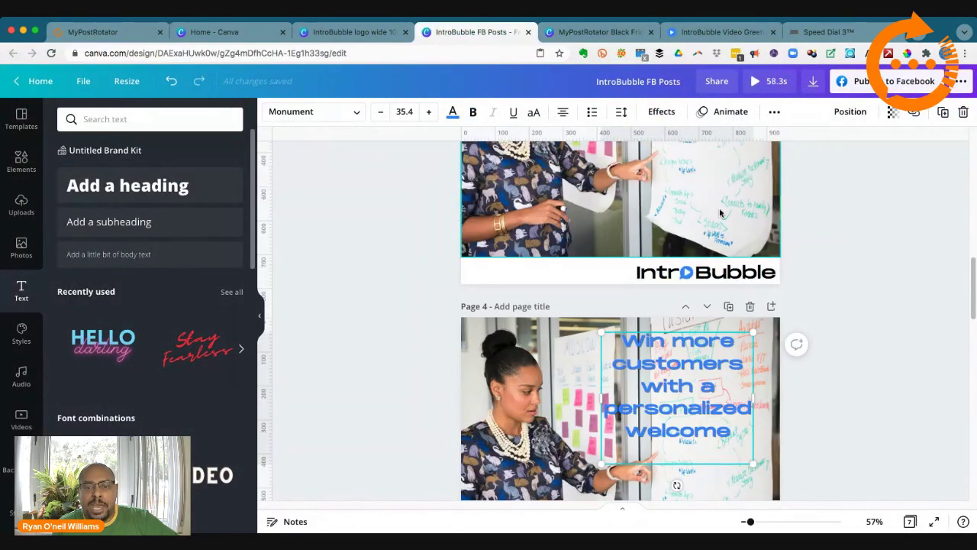
{"action": "scroll", "coordinate": [720, 214], "scroll_direction": "up", "scroll_amount": 2}
{"action": "scroll", "coordinate": [720, 213], "scroll_direction": "down", "scroll_amount": 10}
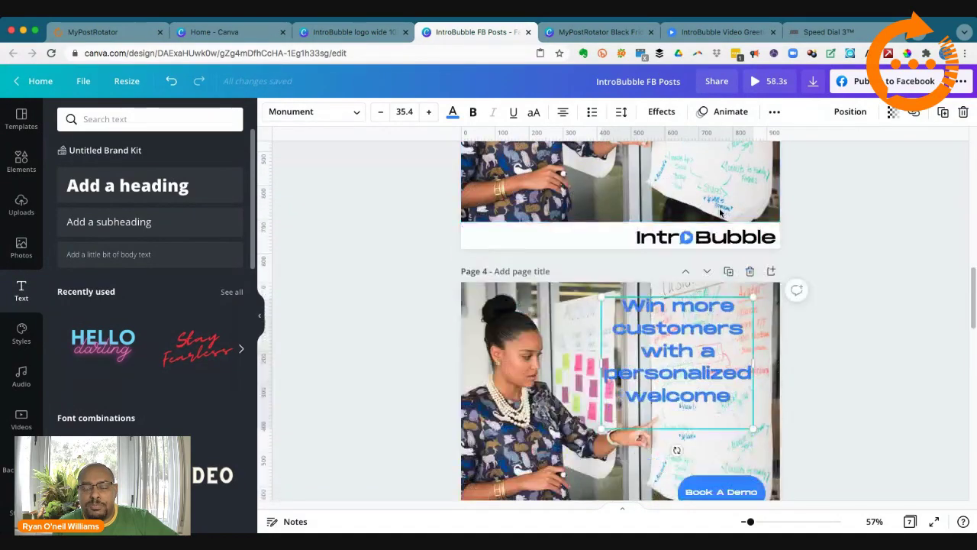
{"action": "scroll", "coordinate": [720, 213], "scroll_direction": "down", "scroll_amount": 5}
{"action": "scroll", "coordinate": [719, 210], "scroll_direction": "up", "scroll_amount": 2}
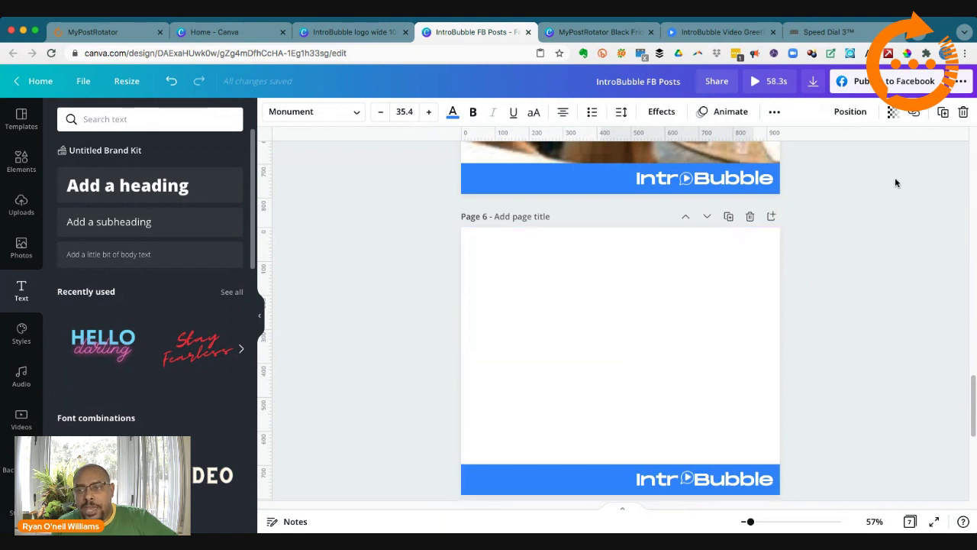
{"action": "scroll", "coordinate": [895, 180], "scroll_direction": "up", "scroll_amount": 5}
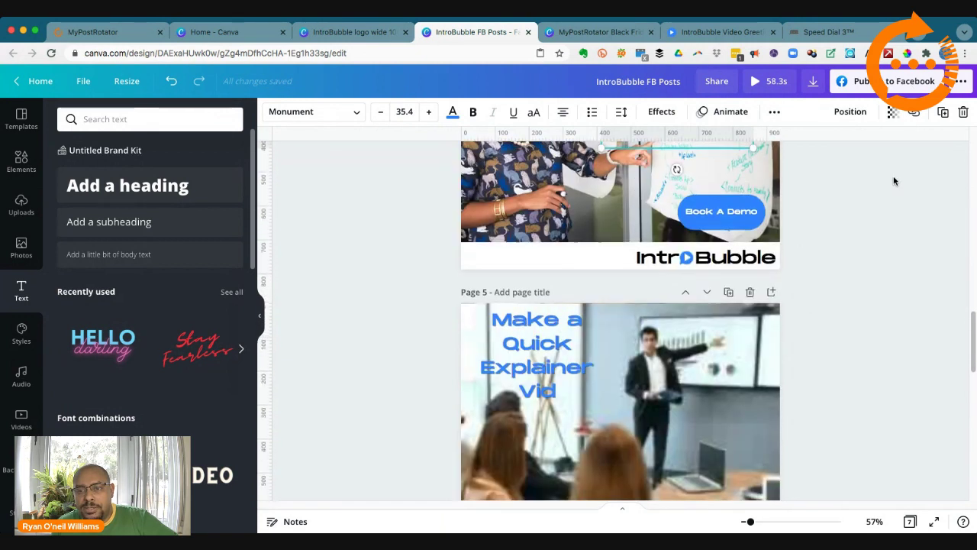
{"action": "scroll", "coordinate": [894, 180], "scroll_direction": "up", "scroll_amount": 1}
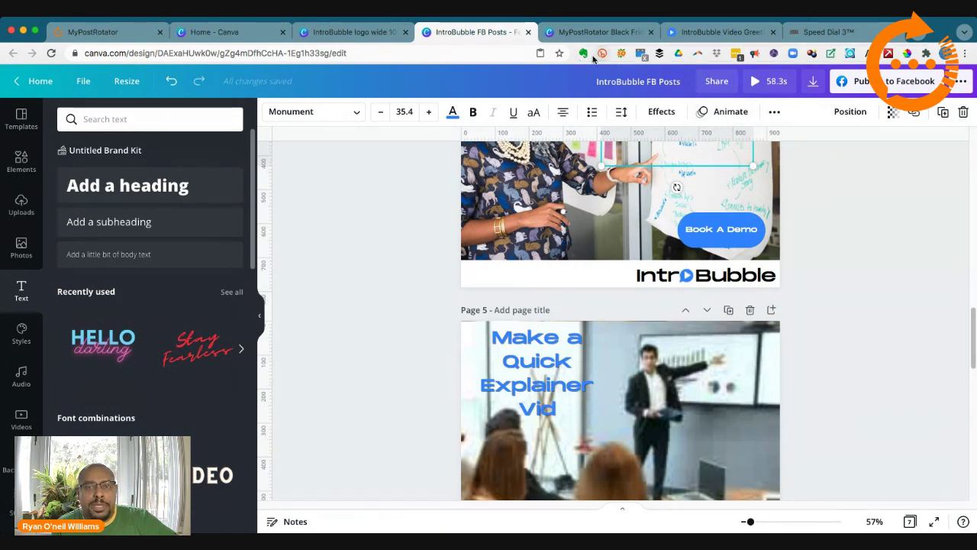
{"action": "left_click", "coordinate": [85, 32]}
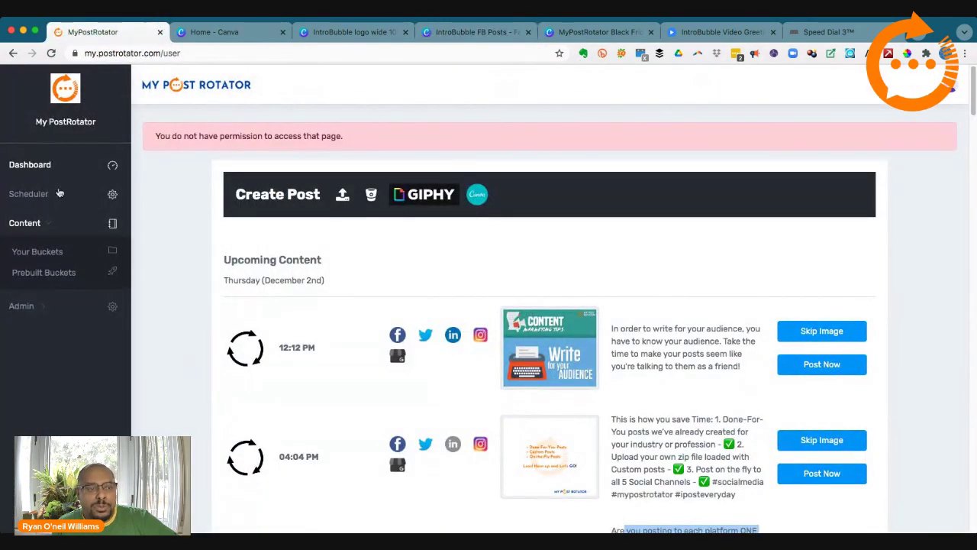
Step: Create and save a content bucket named 'Intro Test' with 'Intro Test' as its description
{"action": "left_click", "coordinate": [51, 253]}
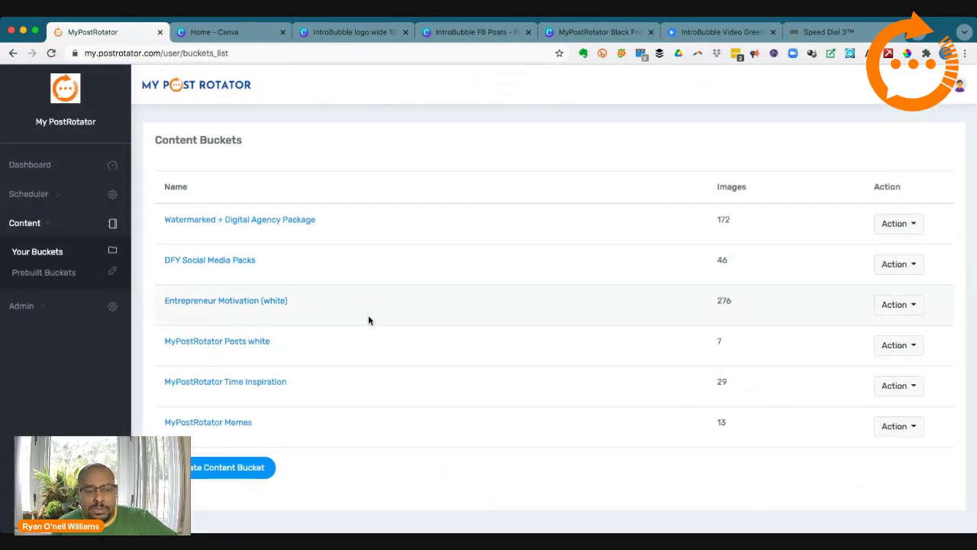
{"action": "left_click", "coordinate": [255, 466]}
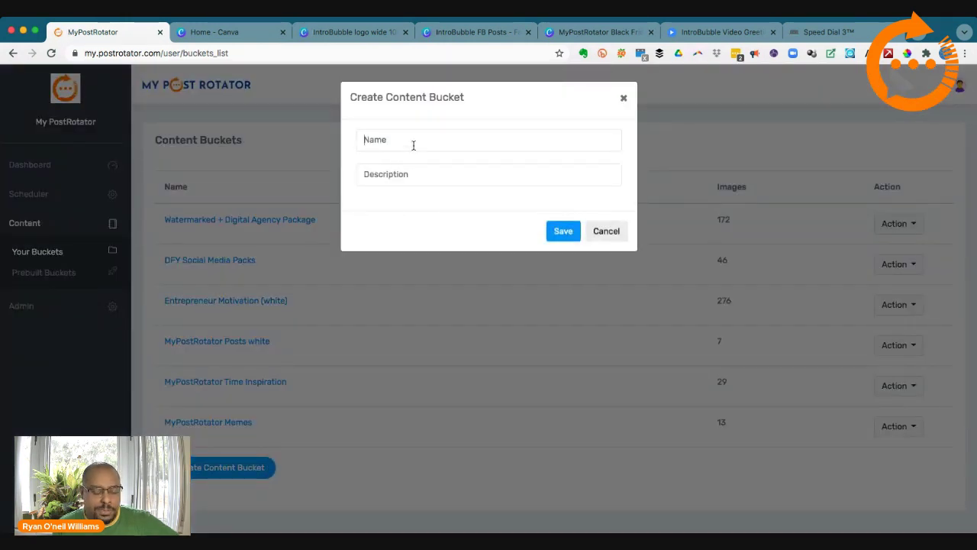
{"action": "type", "text": "Intro Test"}
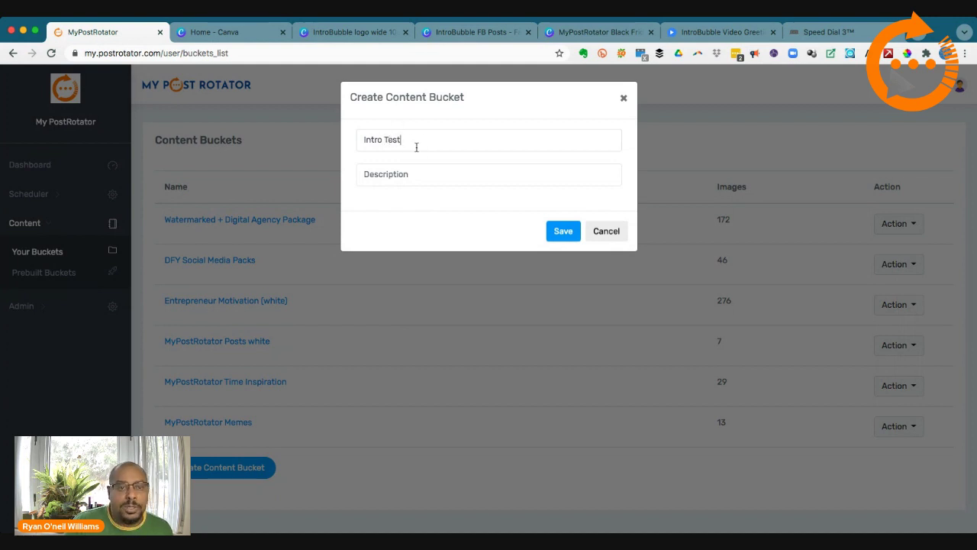
{"action": "left_click_drag", "start_coordinate": [416, 147], "coordinate": [304, 128]}
{"action": "key", "text": "super+c"}
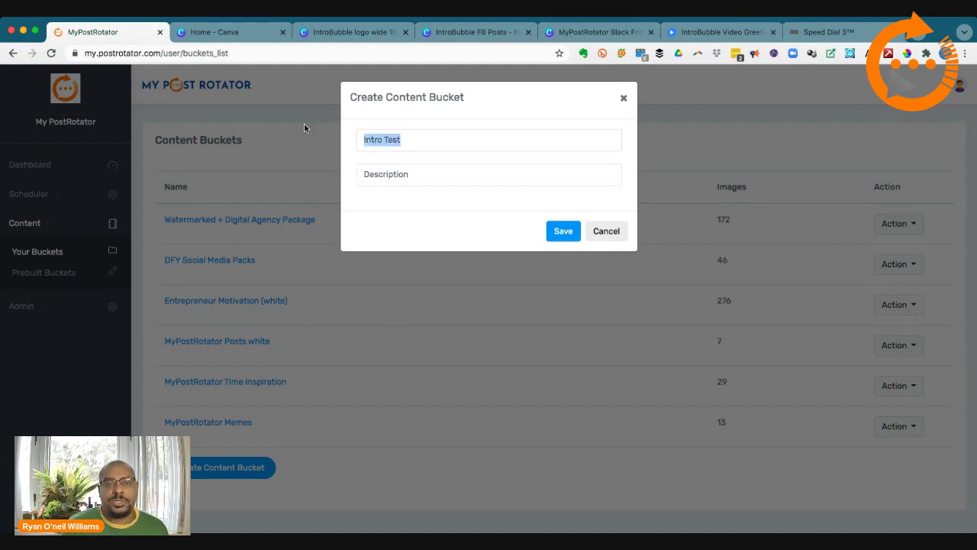
{"action": "left_click", "coordinate": [394, 178]}
{"action": "key", "text": "super+v"}
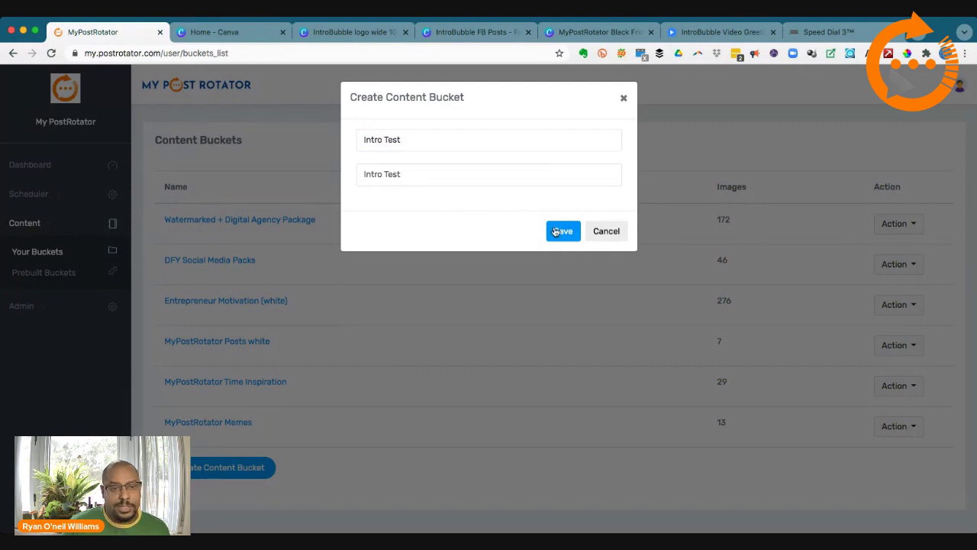
{"action": "left_click", "coordinate": [562, 231]}
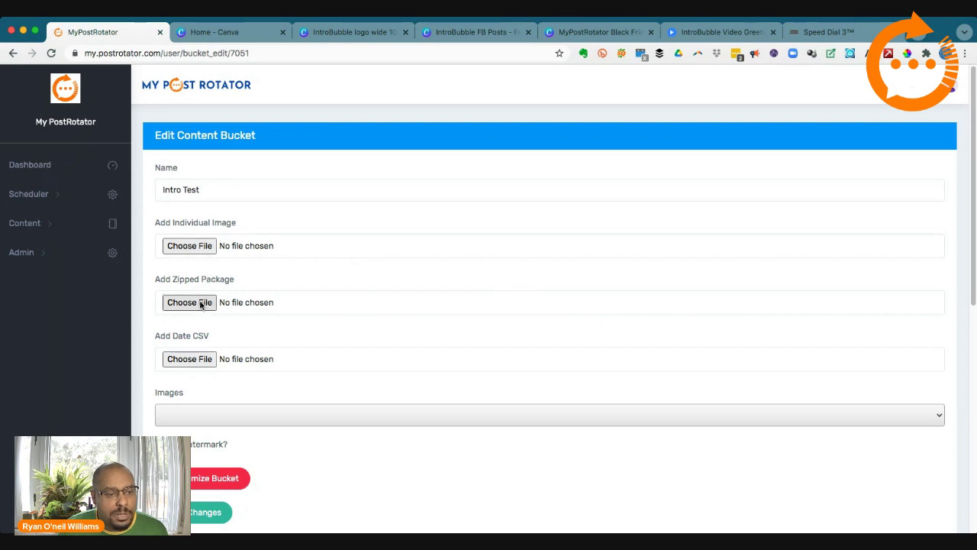
Step: Scroll the IntroBubble FB Posts pages, then switch to the IntroBubble logo wide 1080px design
{"action": "left_click", "coordinate": [477, 32]}
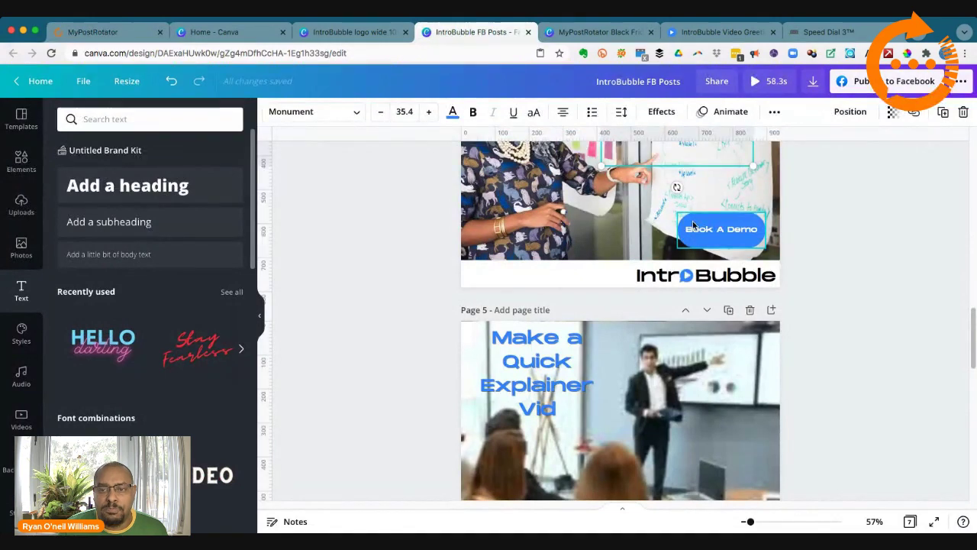
{"action": "scroll", "coordinate": [691, 237], "scroll_direction": "up", "scroll_amount": 10}
{"action": "scroll", "coordinate": [693, 225], "scroll_direction": "up", "scroll_amount": 5}
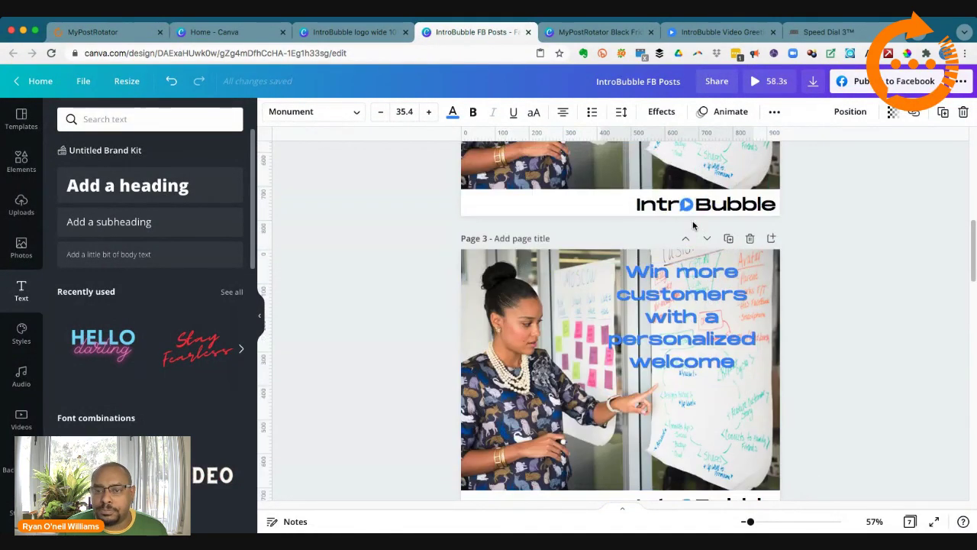
{"action": "scroll", "coordinate": [694, 226], "scroll_direction": "up", "scroll_amount": 10}
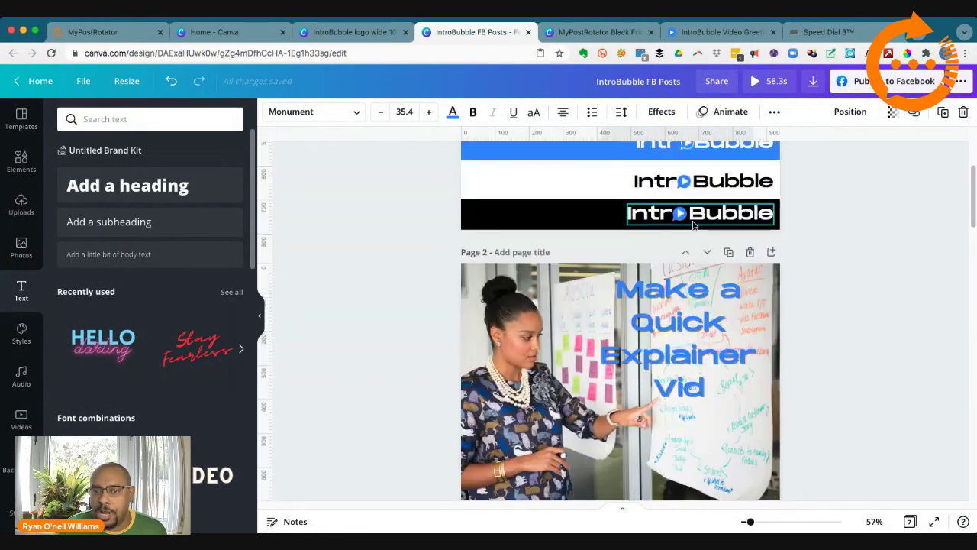
{"action": "scroll", "coordinate": [694, 225], "scroll_direction": "up", "scroll_amount": 1}
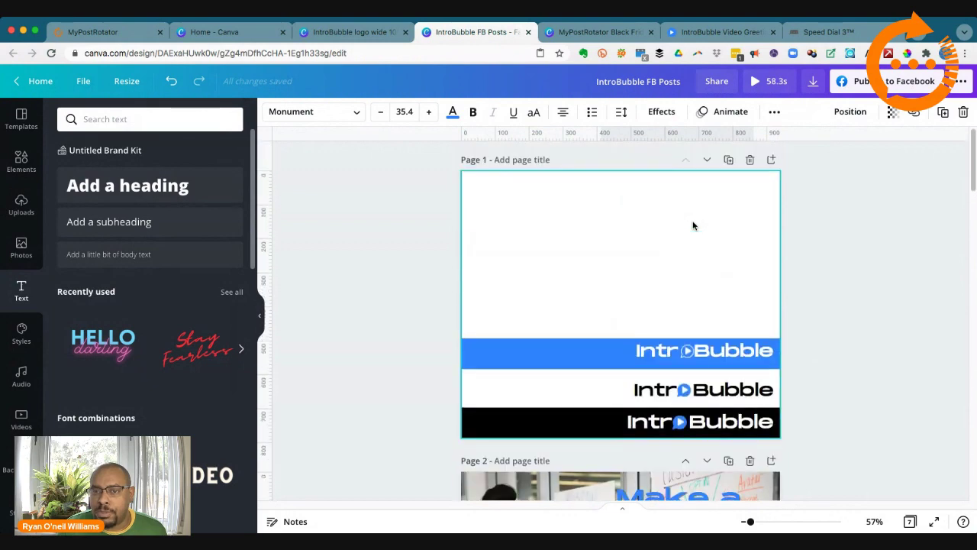
{"action": "scroll", "coordinate": [693, 225], "scroll_direction": "down", "scroll_amount": 20}
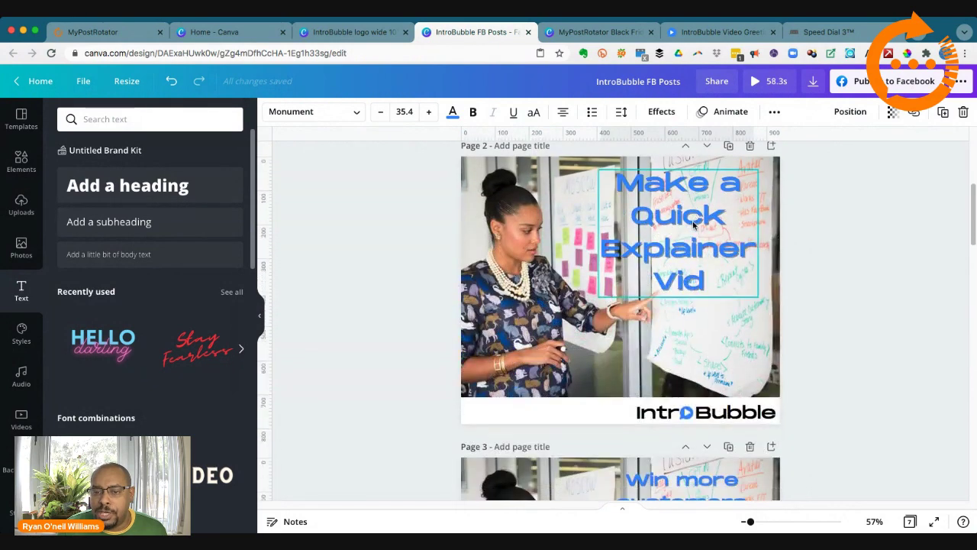
{"action": "scroll", "coordinate": [693, 225], "scroll_direction": "down", "scroll_amount": 12}
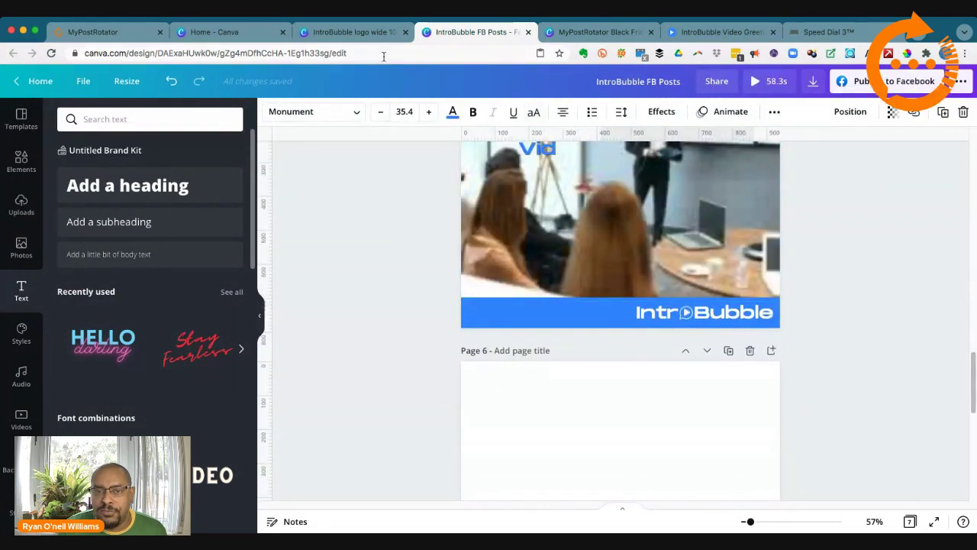
{"action": "left_click", "coordinate": [354, 38]}
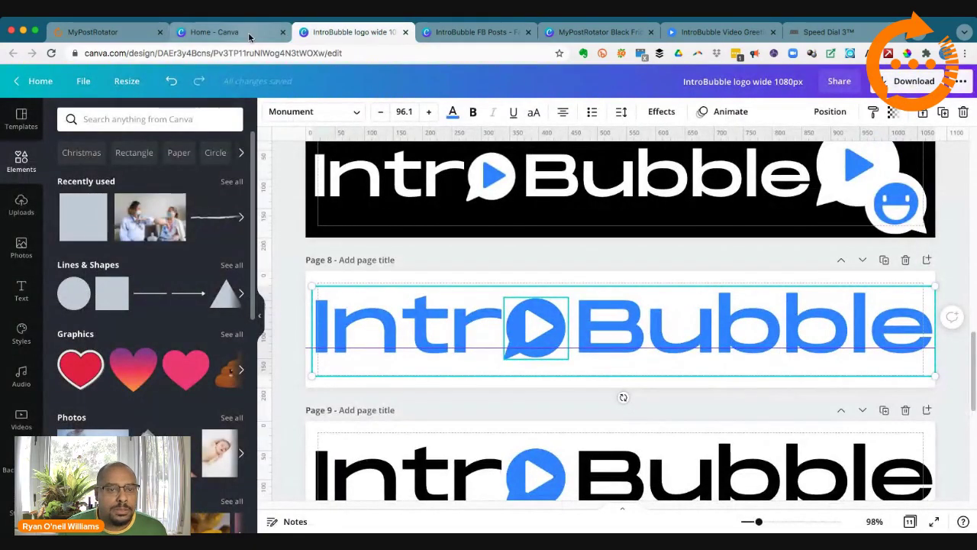
Step: Go to the Canva Home page and scroll through the Recent designs grid
{"action": "left_click", "coordinate": [248, 32]}
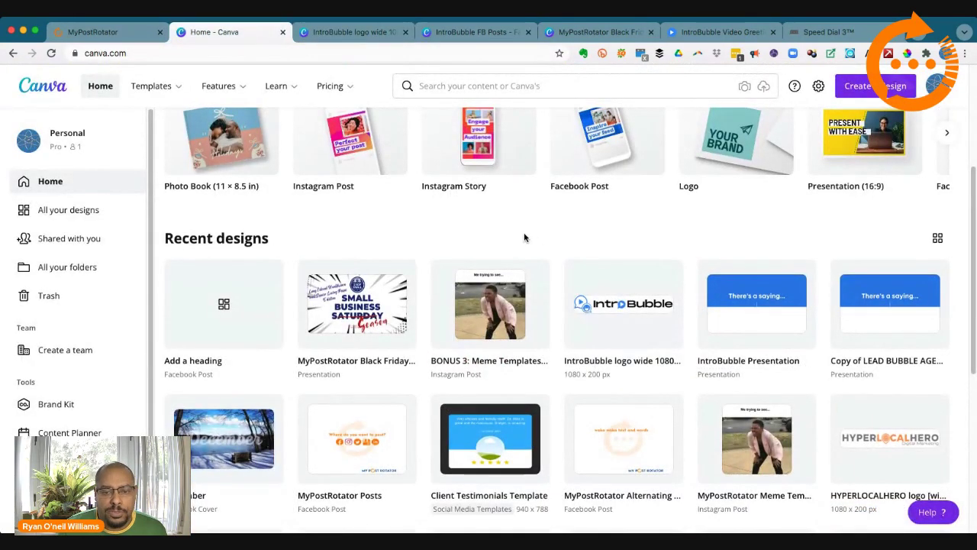
{"action": "scroll", "coordinate": [524, 238], "scroll_direction": "down", "scroll_amount": 4}
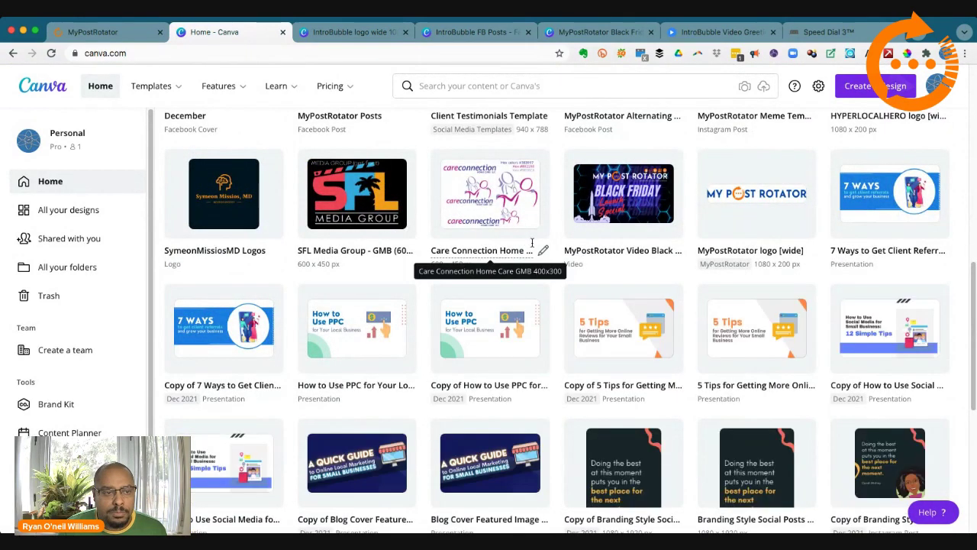
{"action": "scroll", "coordinate": [532, 244], "scroll_direction": "down", "scroll_amount": 3}
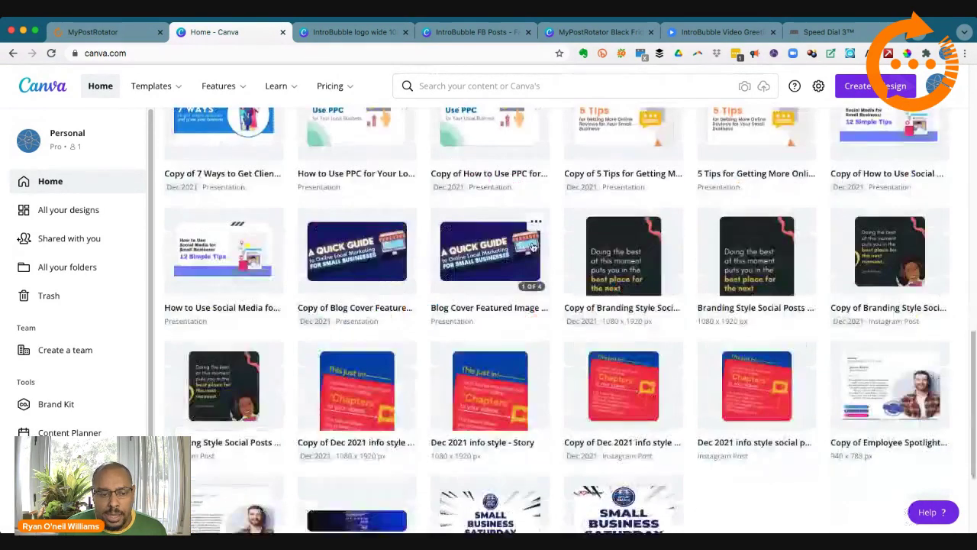
{"action": "scroll", "coordinate": [532, 246], "scroll_direction": "down", "scroll_amount": 1}
{"action": "scroll", "coordinate": [532, 246], "scroll_direction": "down", "scroll_amount": 3}
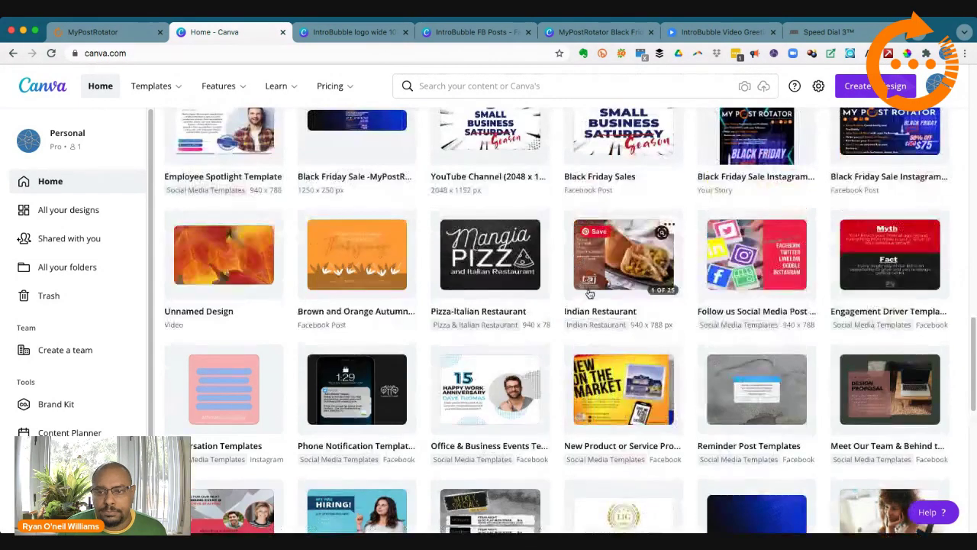
{"action": "scroll", "coordinate": [588, 295], "scroll_direction": "up", "scroll_amount": 4}
{"action": "scroll", "coordinate": [588, 295], "scroll_direction": "up", "scroll_amount": 3}
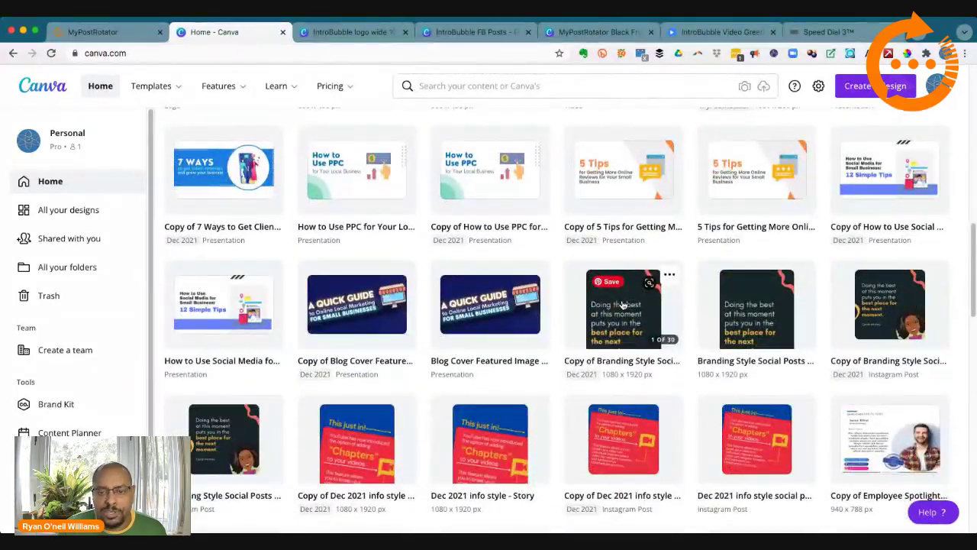
Step: Close a wrongly opened Branding Style design, then preview and close the Dec 2021 info style posts
{"action": "left_click", "coordinate": [622, 305]}
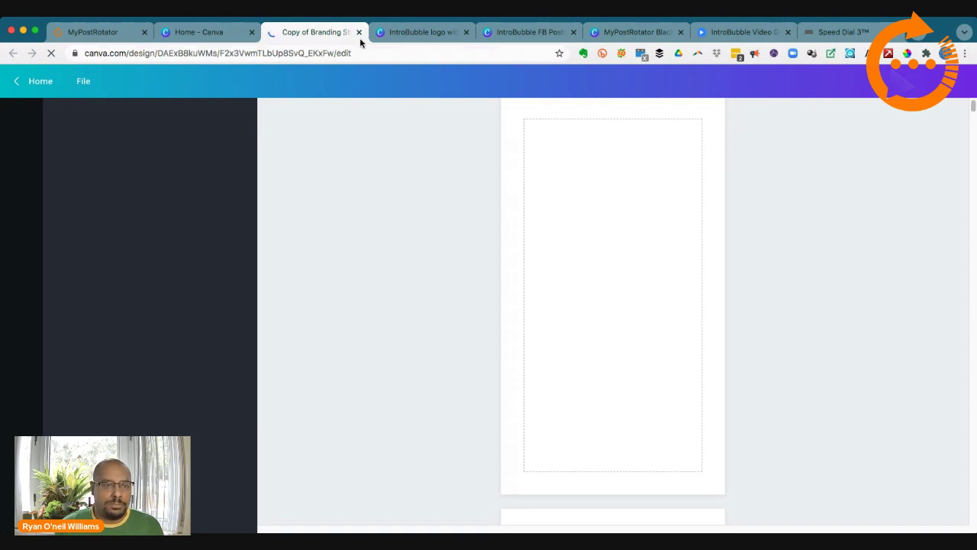
{"action": "left_click", "coordinate": [241, 43]}
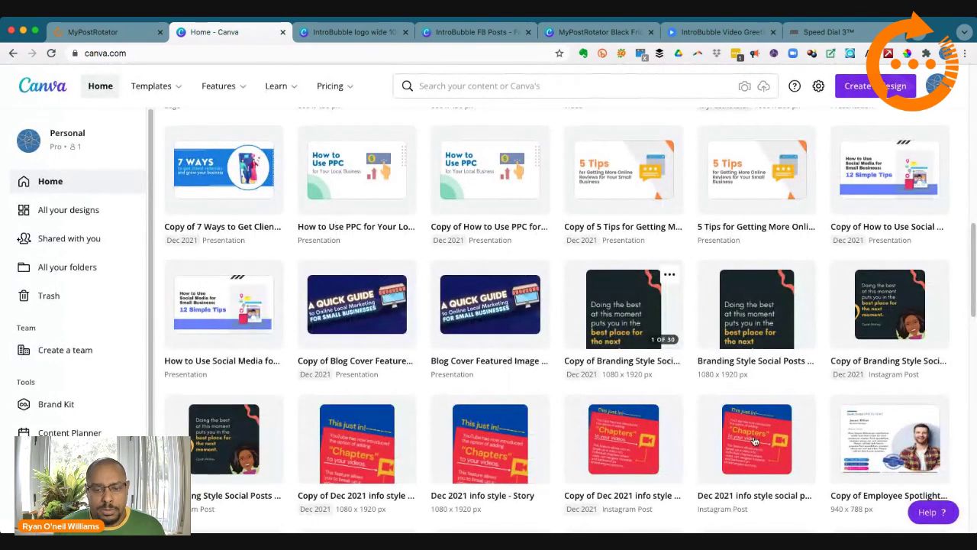
{"action": "left_click", "coordinate": [738, 430]}
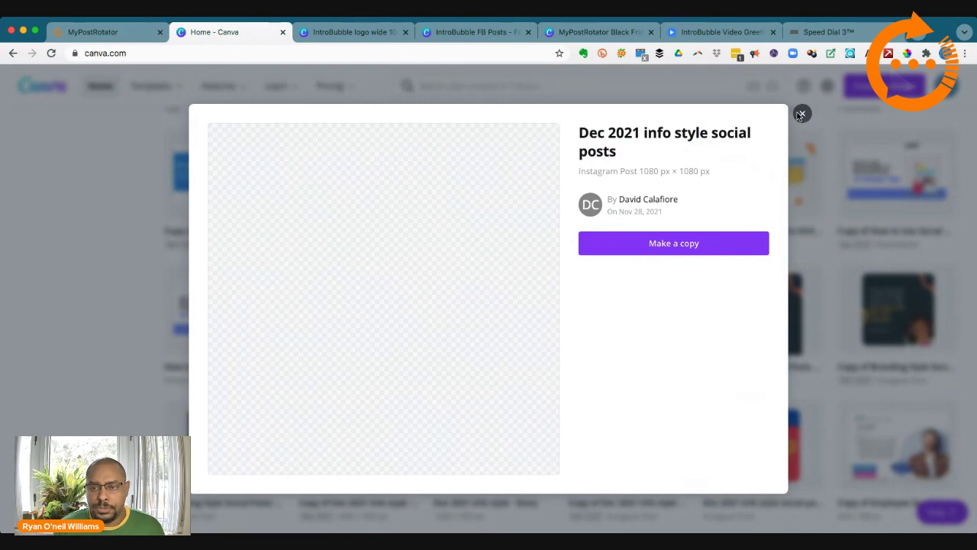
{"action": "left_click", "coordinate": [802, 115]}
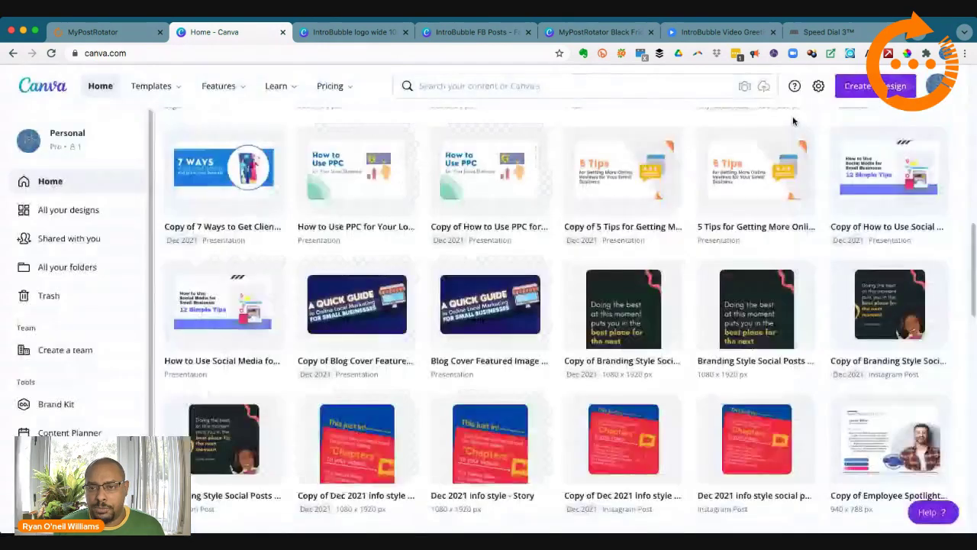
Step: Open 'Copy of Dec 2021 info style social posts', scroll its pages, and return to the top
{"action": "left_click", "coordinate": [611, 427]}
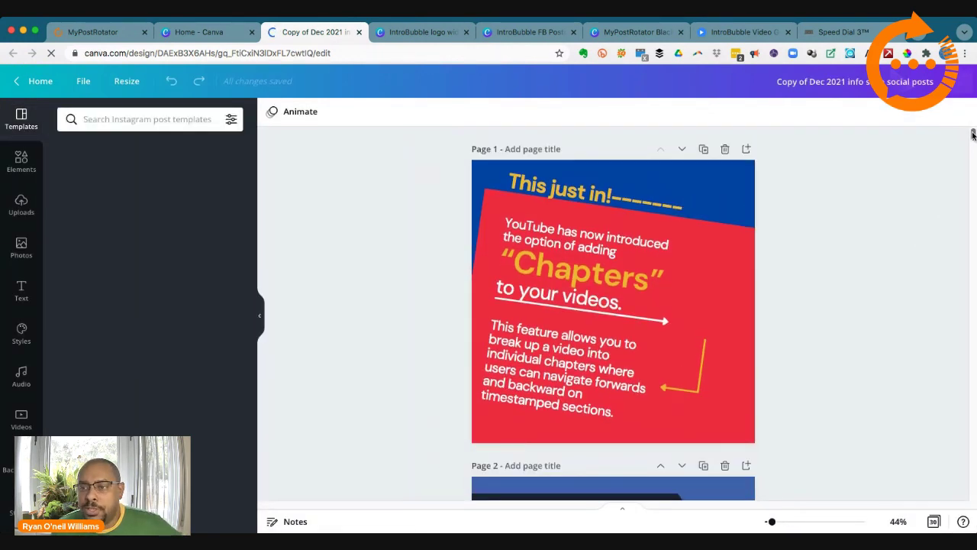
{"action": "scroll", "coordinate": [973, 140], "scroll_direction": "down", "scroll_amount": 1}
{"action": "scroll", "coordinate": [972, 140], "scroll_direction": "down", "scroll_amount": 15}
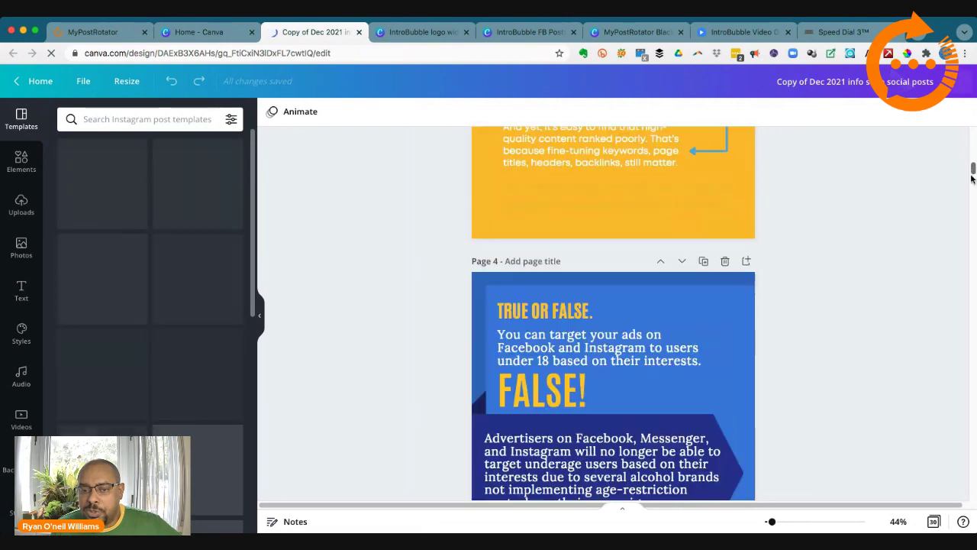
{"action": "scroll", "coordinate": [972, 191], "scroll_direction": "down", "scroll_amount": 8}
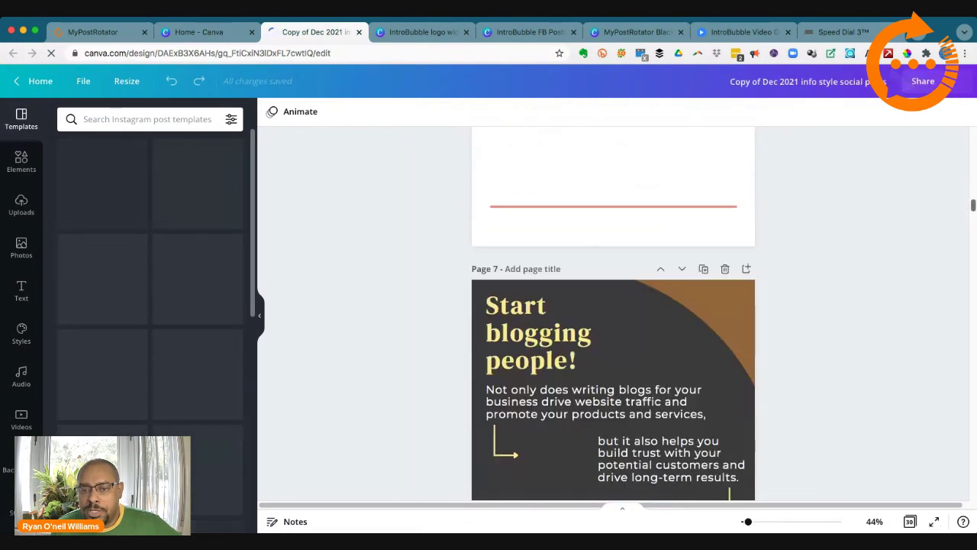
{"action": "left_click_drag", "start_coordinate": [973, 210], "coordinate": [971, 131]}
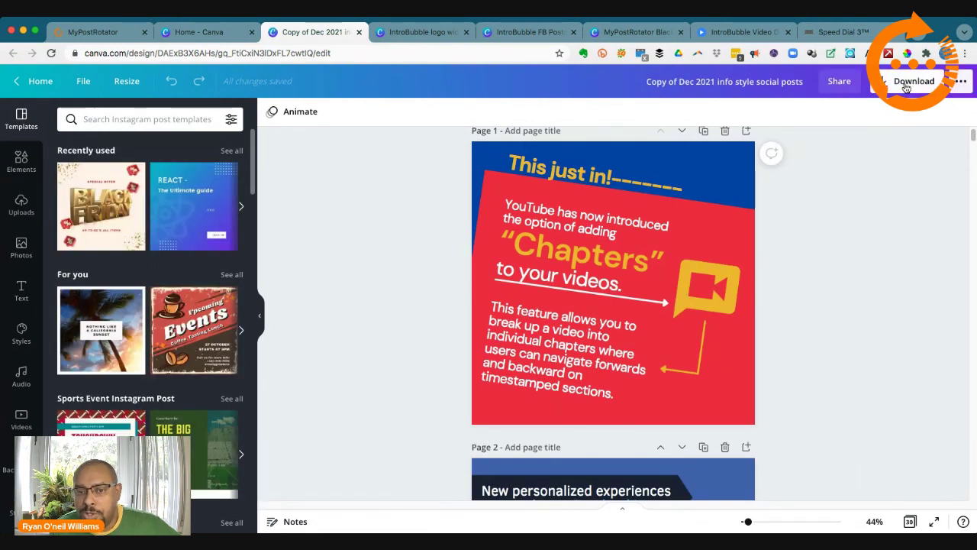
{"action": "left_click", "coordinate": [906, 85]}
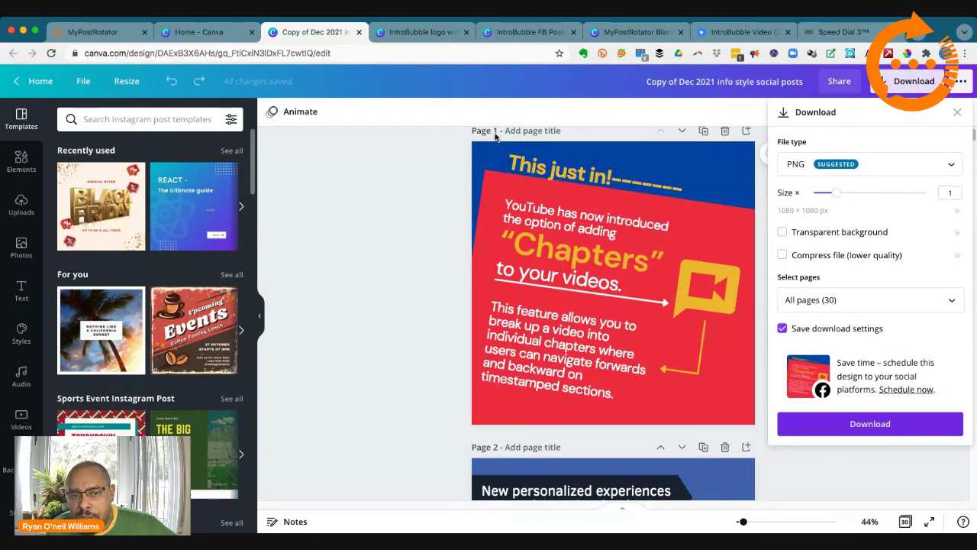
{"action": "scroll", "coordinate": [527, 344], "scroll_direction": "down", "scroll_amount": 10}
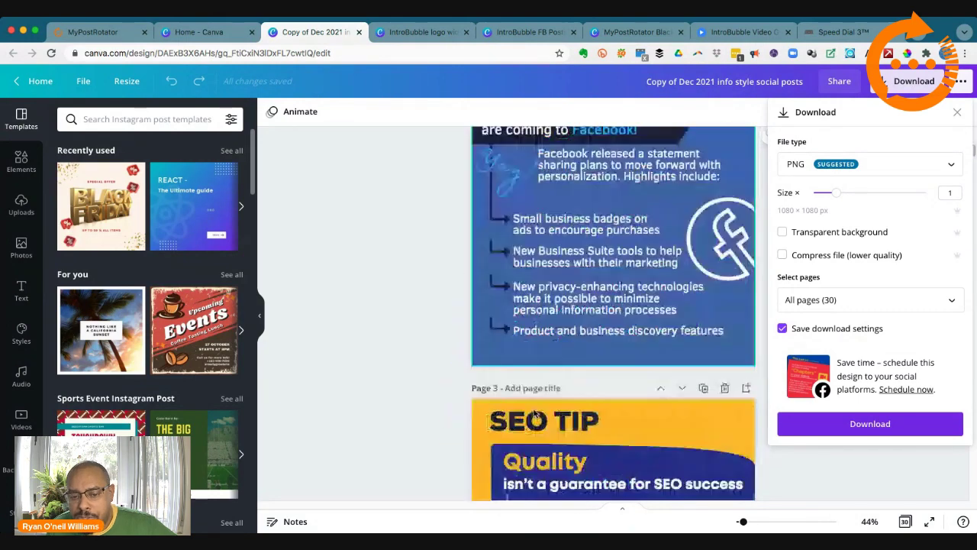
{"action": "scroll", "coordinate": [535, 412], "scroll_direction": "down", "scroll_amount": 6}
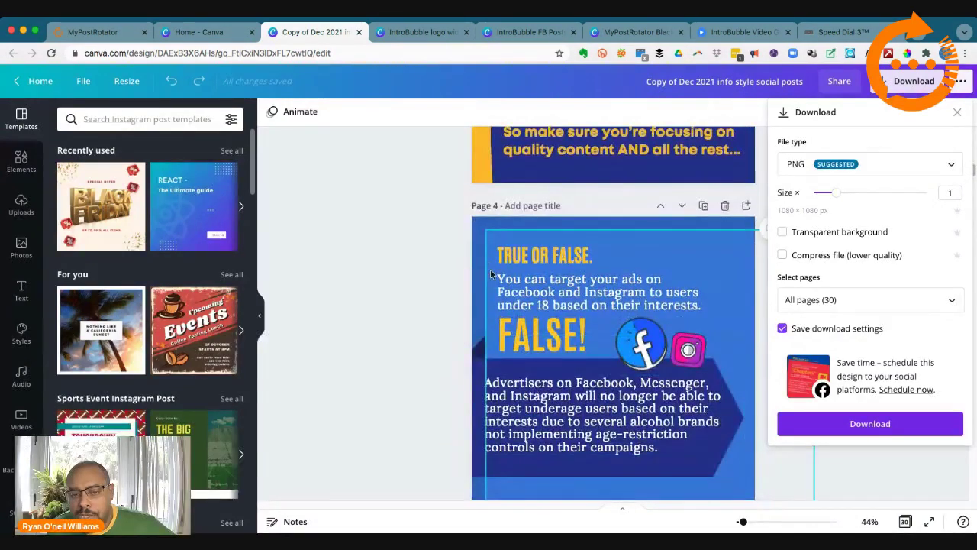
{"action": "scroll", "coordinate": [527, 397], "scroll_direction": "down", "scroll_amount": 5}
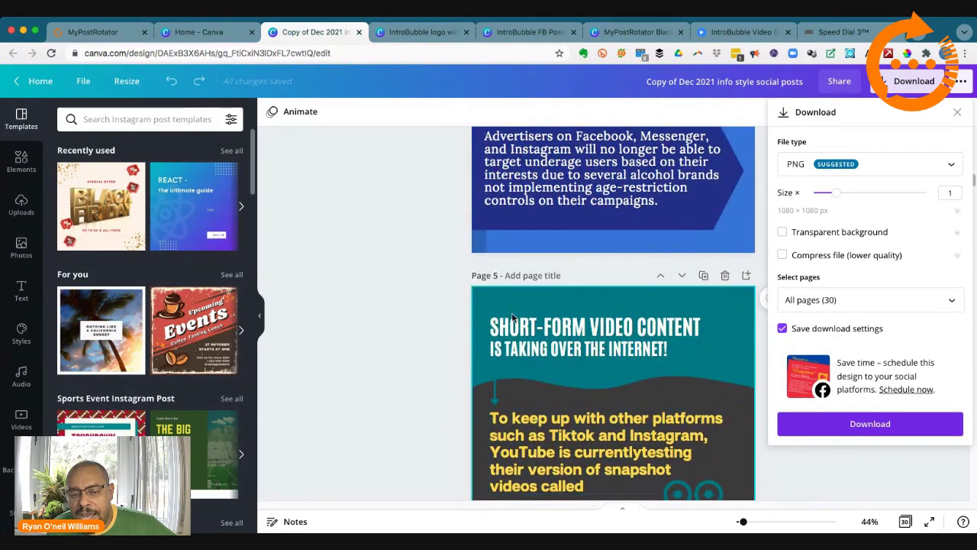
{"action": "scroll", "coordinate": [539, 408], "scroll_direction": "down", "scroll_amount": 5}
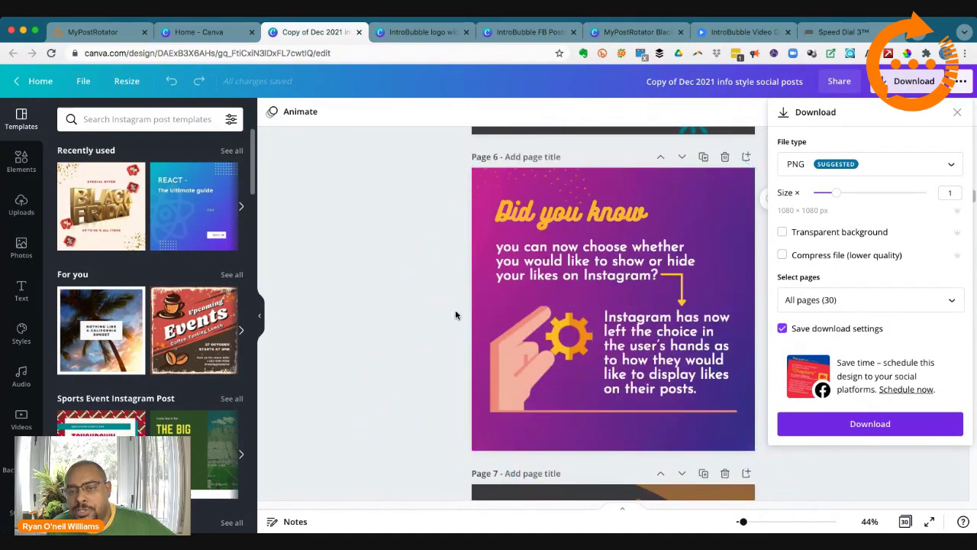
{"action": "left_click", "coordinate": [379, 296]}
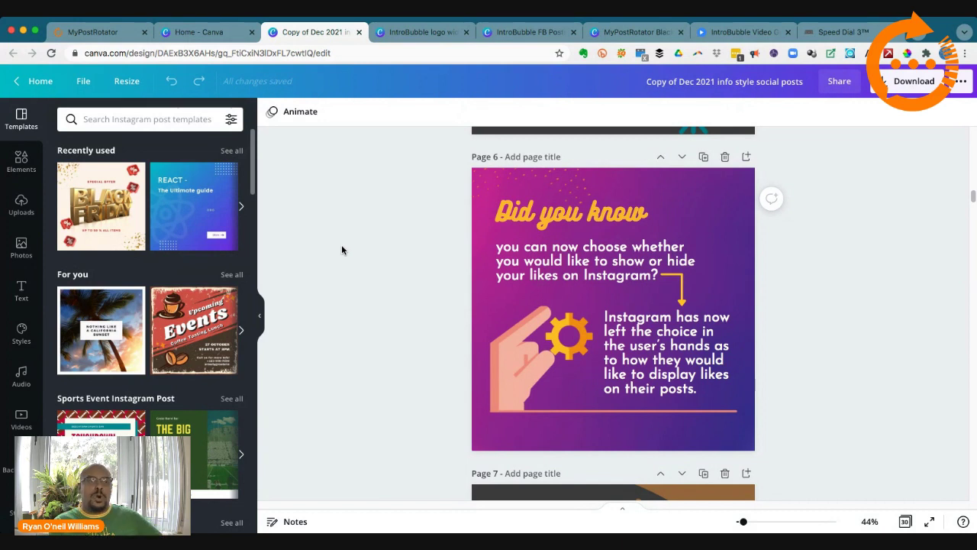
Step: Return to the Intro Test bucket's edit page and choose a zipped package file to add
{"action": "left_click", "coordinate": [120, 34]}
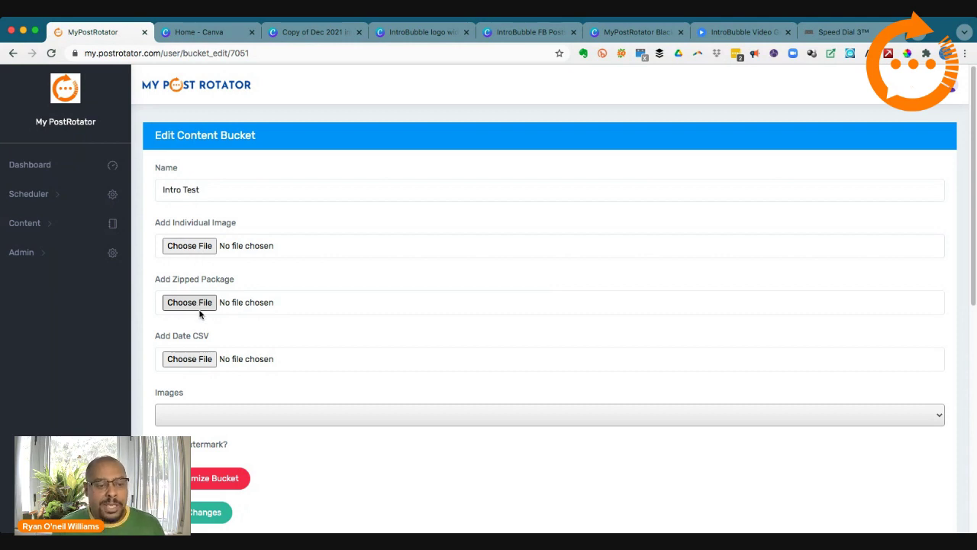
{"action": "scroll", "coordinate": [299, 384], "scroll_direction": "down", "scroll_amount": 5}
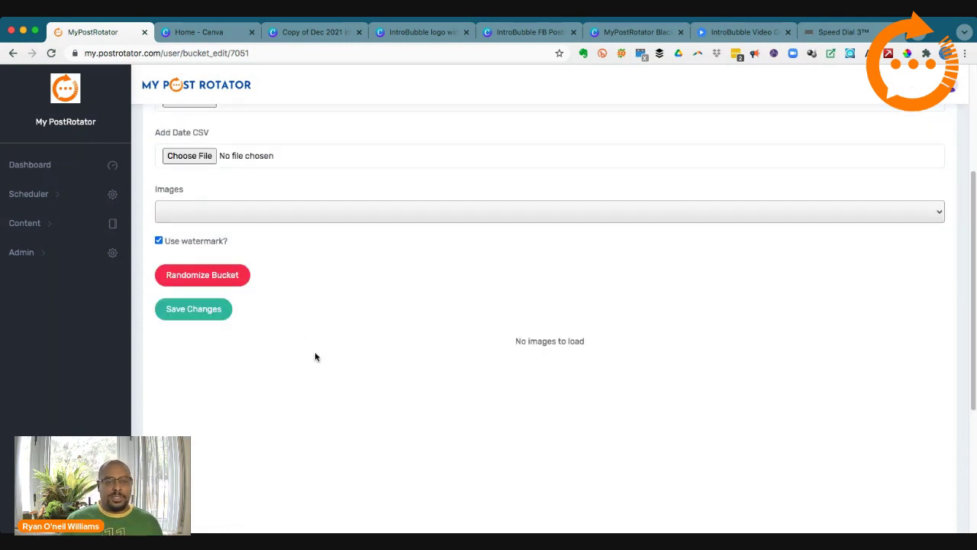
{"action": "scroll", "coordinate": [313, 355], "scroll_direction": "up", "scroll_amount": 5}
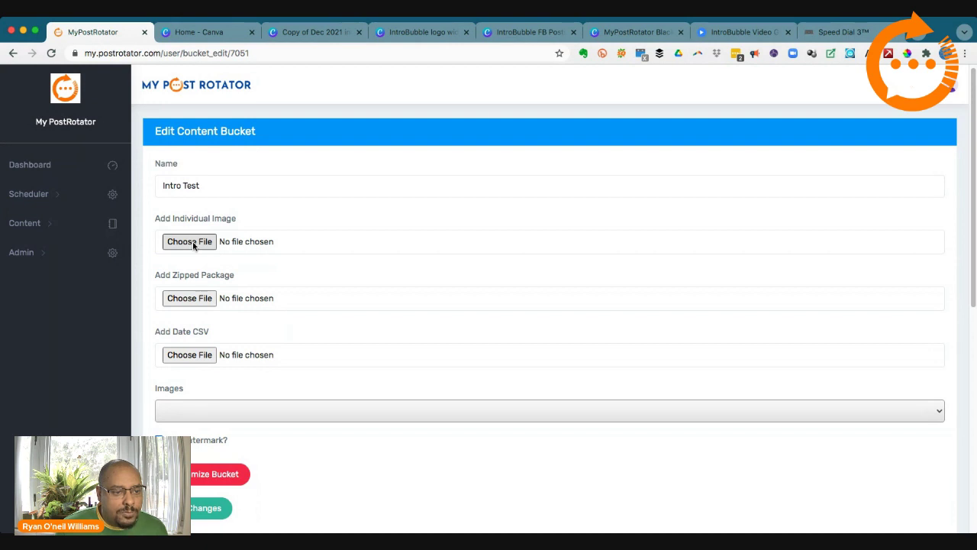
{"action": "left_click", "coordinate": [183, 299]}
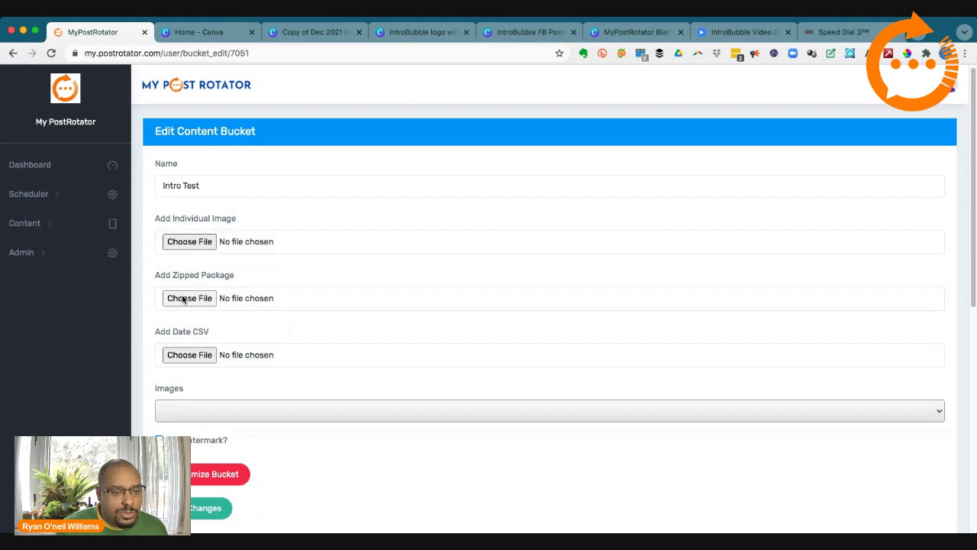
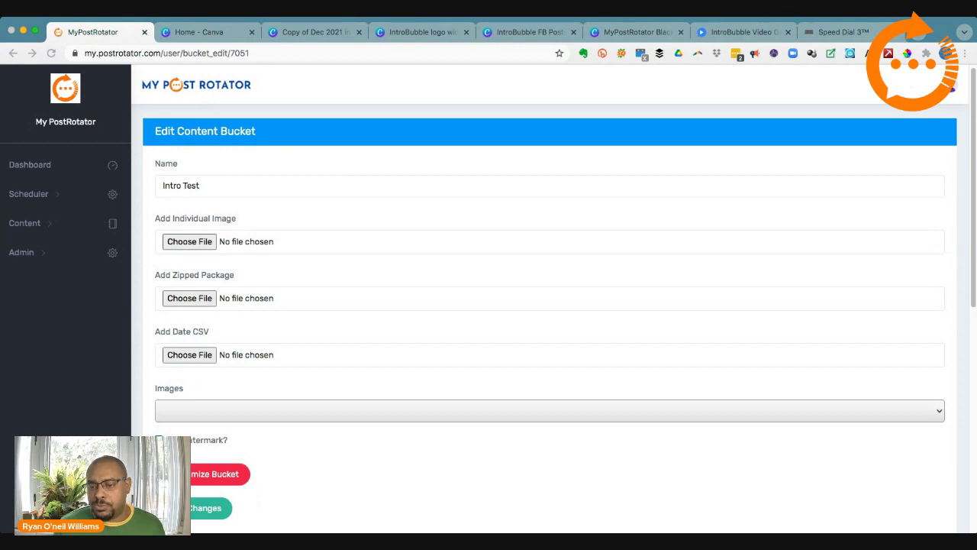
Step: Attach 'MyPostRotator Alternating Posts (white) (1).zip' to Intro Test with watermarking off, and save
{"action": "left_click", "coordinate": [748, 430]}
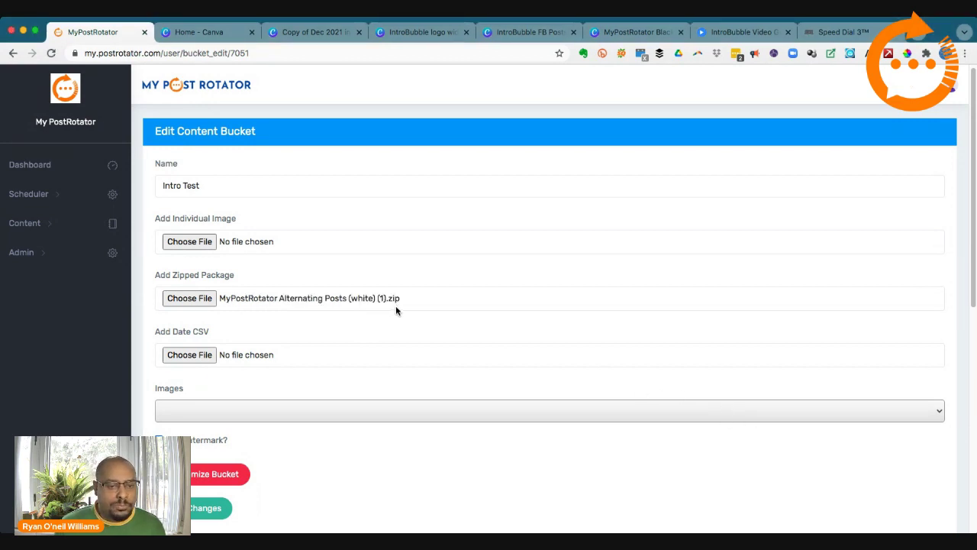
{"action": "scroll", "coordinate": [245, 388], "scroll_direction": "down", "scroll_amount": 3}
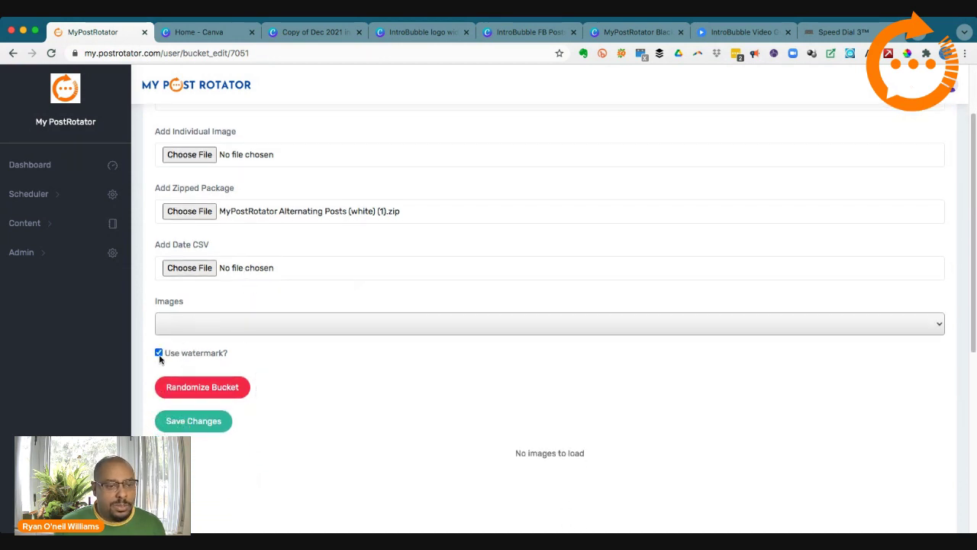
{"action": "left_click", "coordinate": [159, 353]}
{"action": "left_click", "coordinate": [216, 425]}
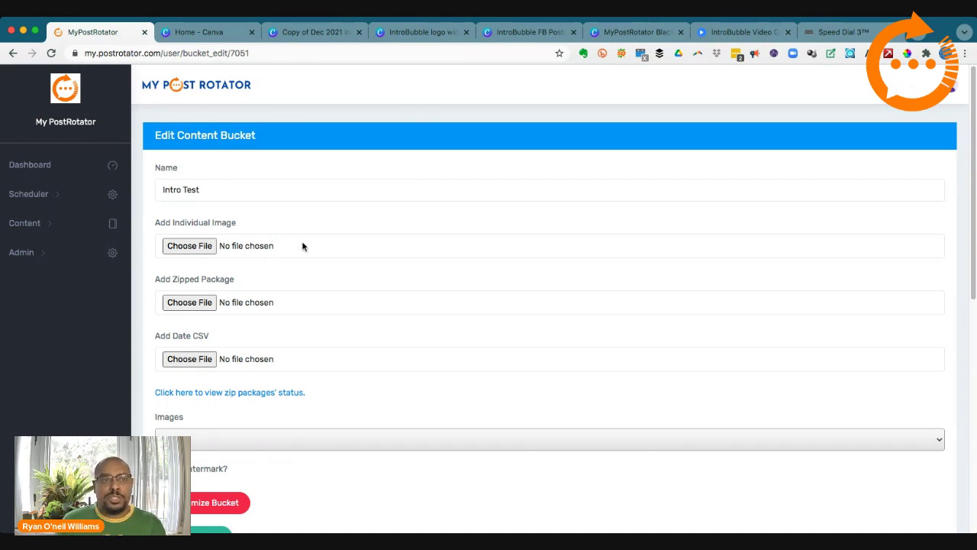
Step: Reopen the 'MyPostRotator Alternating Posts (white)' design from Canva home, then go to Speed Dial
{"action": "left_click", "coordinate": [228, 30]}
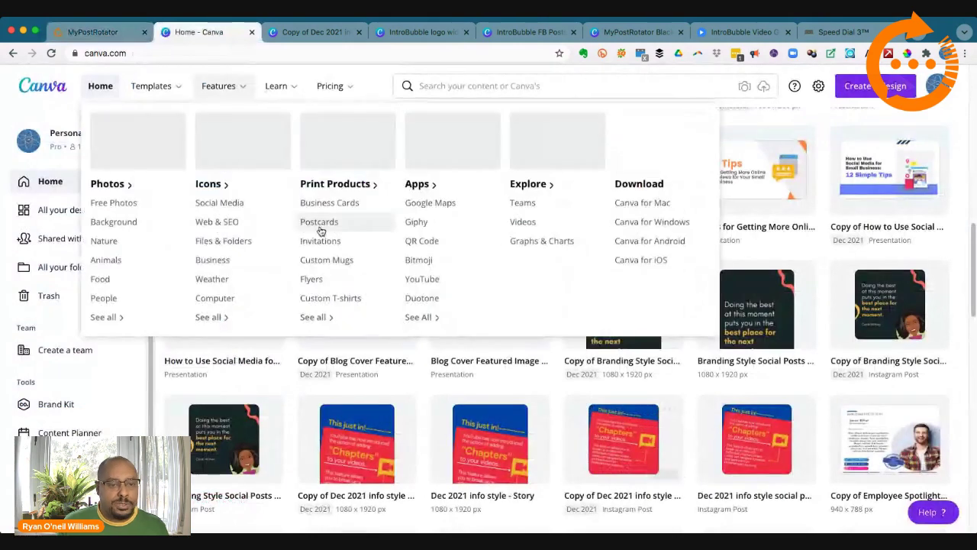
{"action": "scroll", "coordinate": [606, 392], "scroll_direction": "up", "scroll_amount": 3}
{"action": "scroll", "coordinate": [605, 392], "scroll_direction": "up", "scroll_amount": 2}
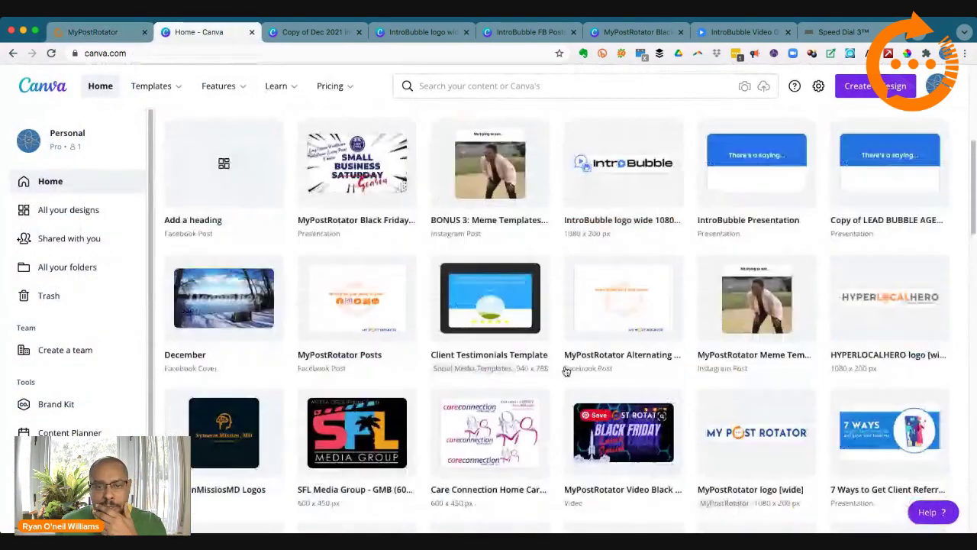
{"action": "left_click", "coordinate": [599, 305]}
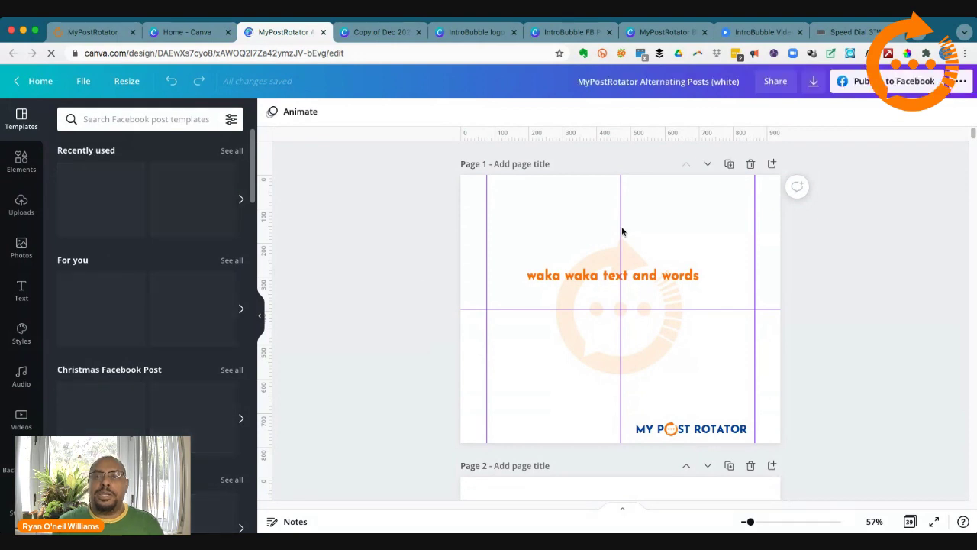
{"action": "left_click", "coordinate": [852, 33]}
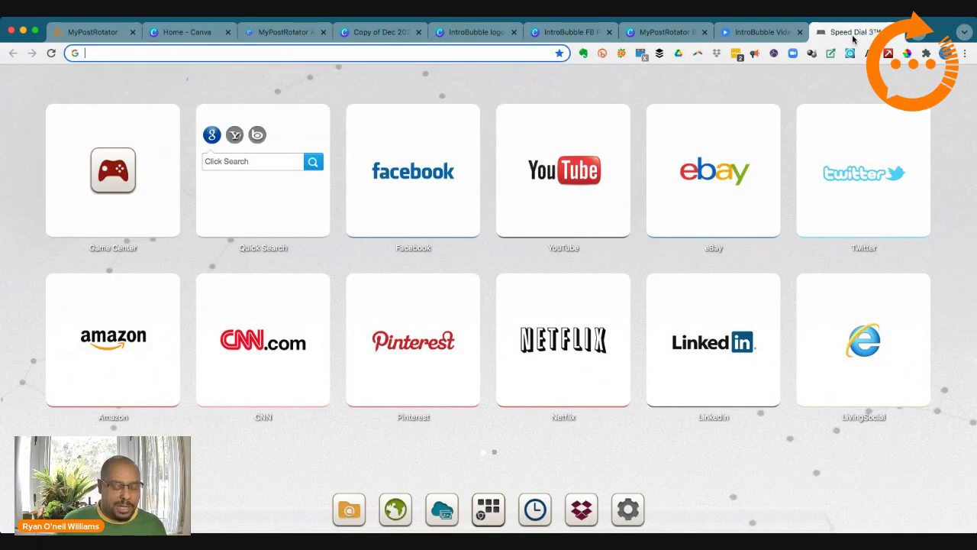
Step: Load instagram.com/mypostrotator to view the MyPostRotator Instagram profile
{"action": "type", "text": "in"}
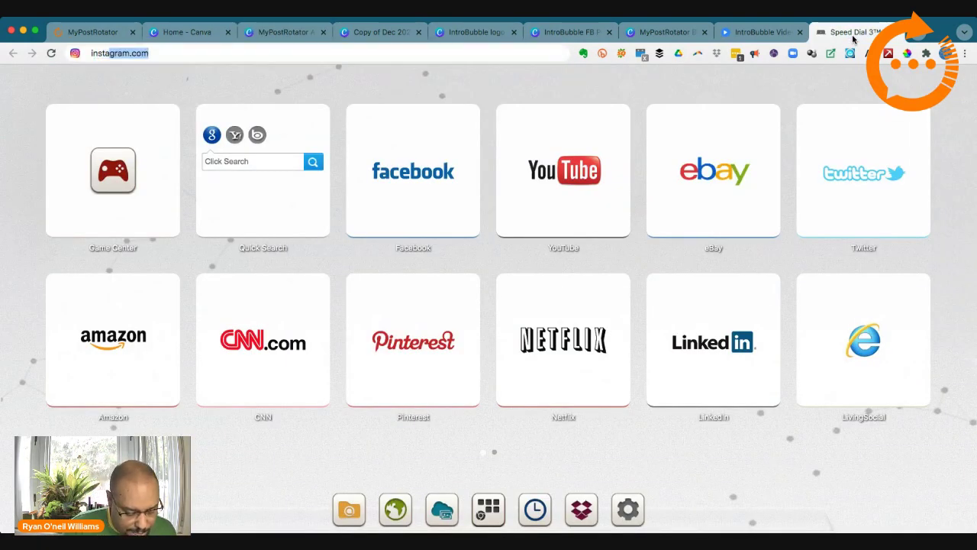
{"action": "type", "text": "stagram"}
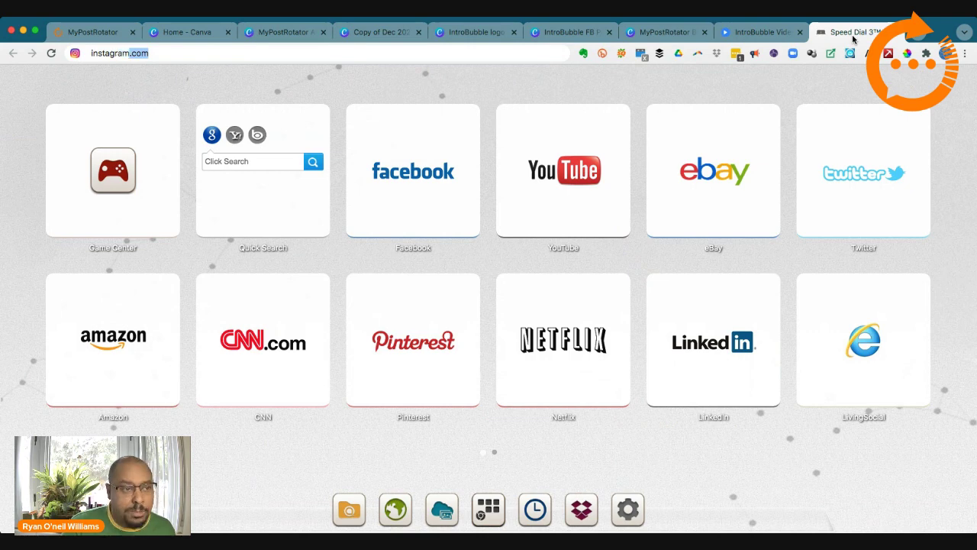
{"action": "type", "text": ".com/"}
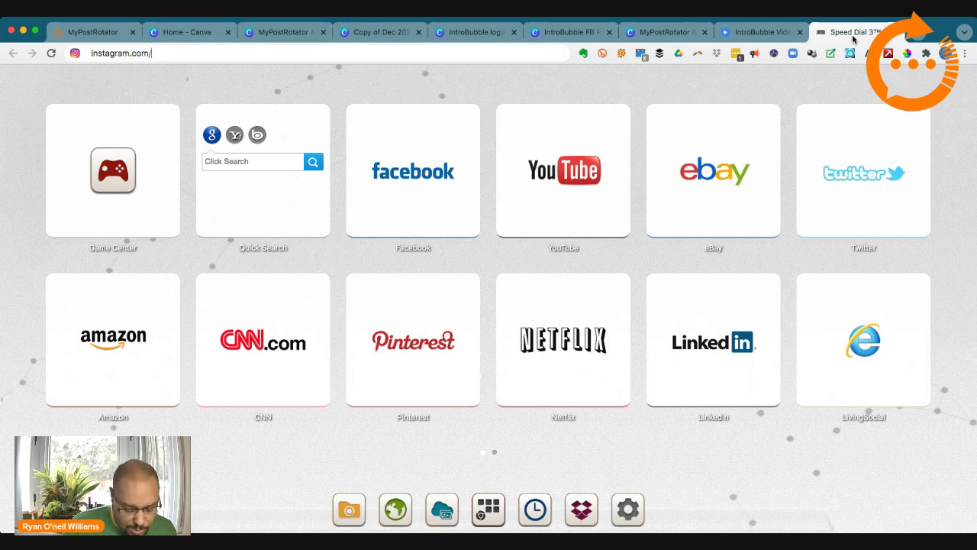
{"action": "type", "text": "mypo"}
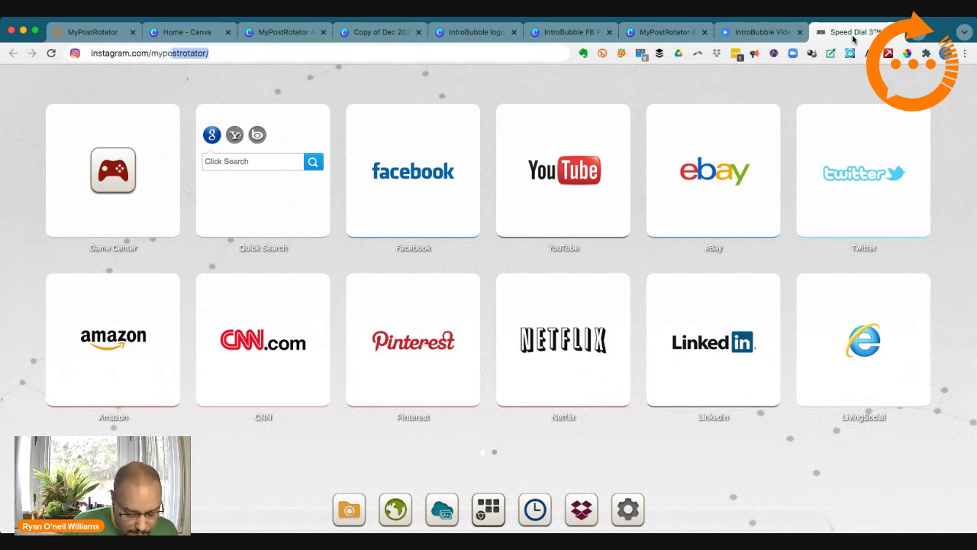
{"action": "type", "text": "strotat"}
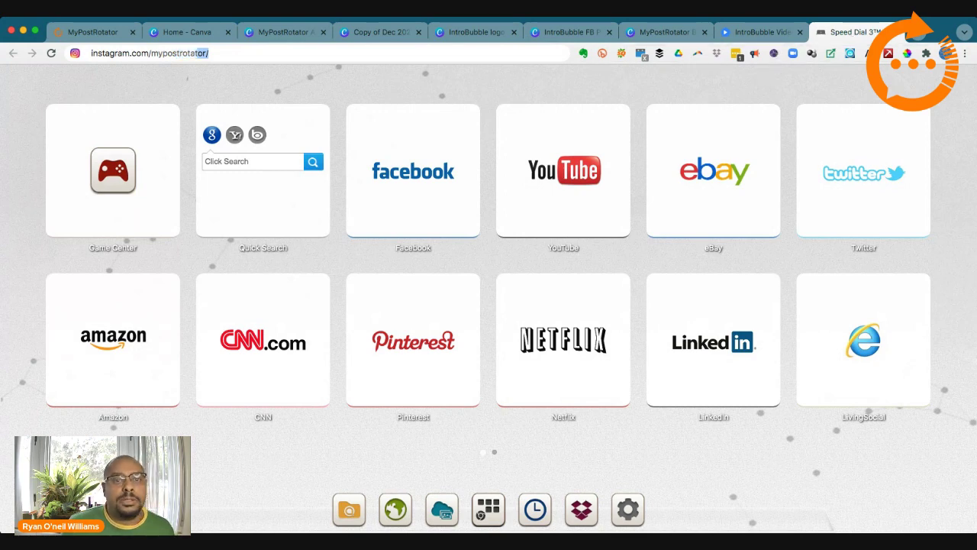
{"action": "key", "text": "Return"}
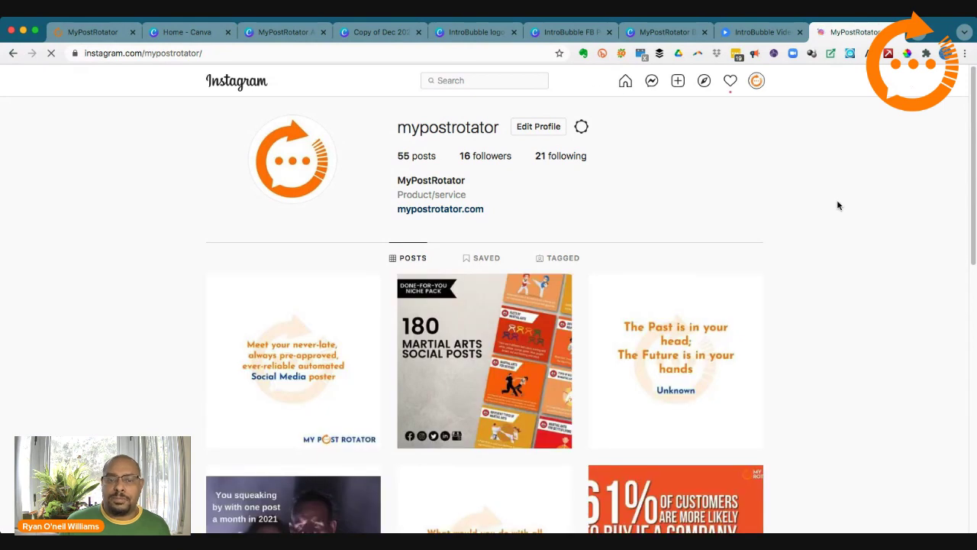
Step: Browse the Instagram profile's post grid, then return to the Black Friday Special presentation
{"action": "scroll", "coordinate": [834, 207], "scroll_direction": "down", "scroll_amount": 2}
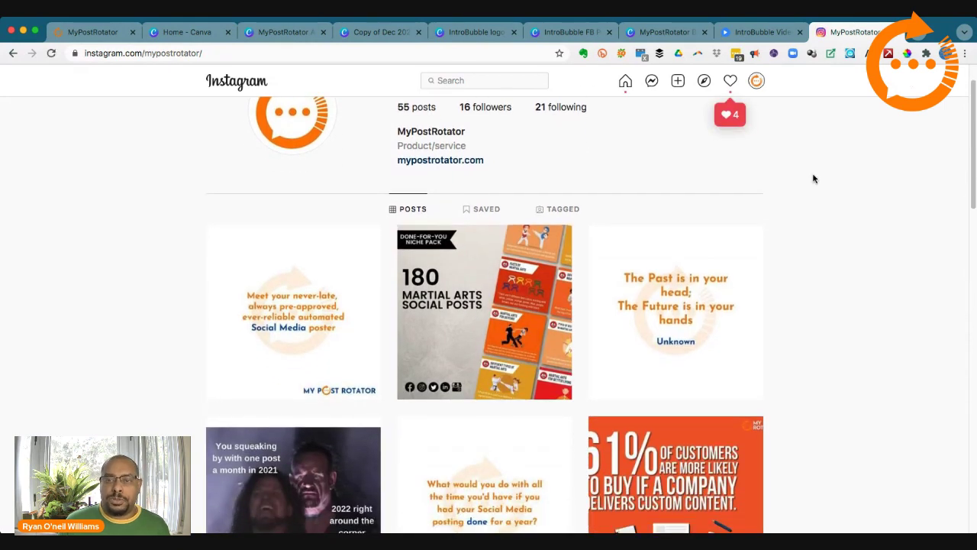
{"action": "scroll", "coordinate": [819, 193], "scroll_direction": "down", "scroll_amount": 10}
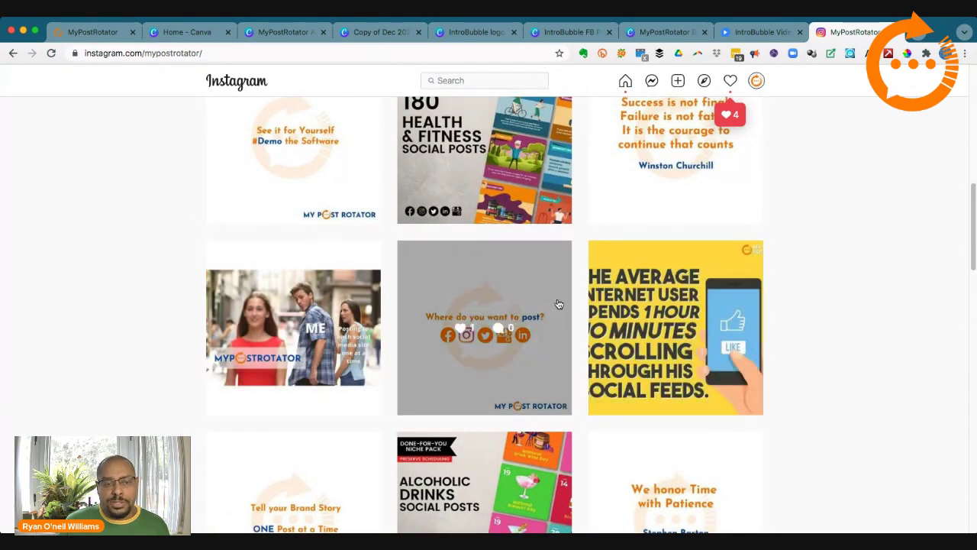
{"action": "scroll", "coordinate": [535, 305], "scroll_direction": "up", "scroll_amount": 2}
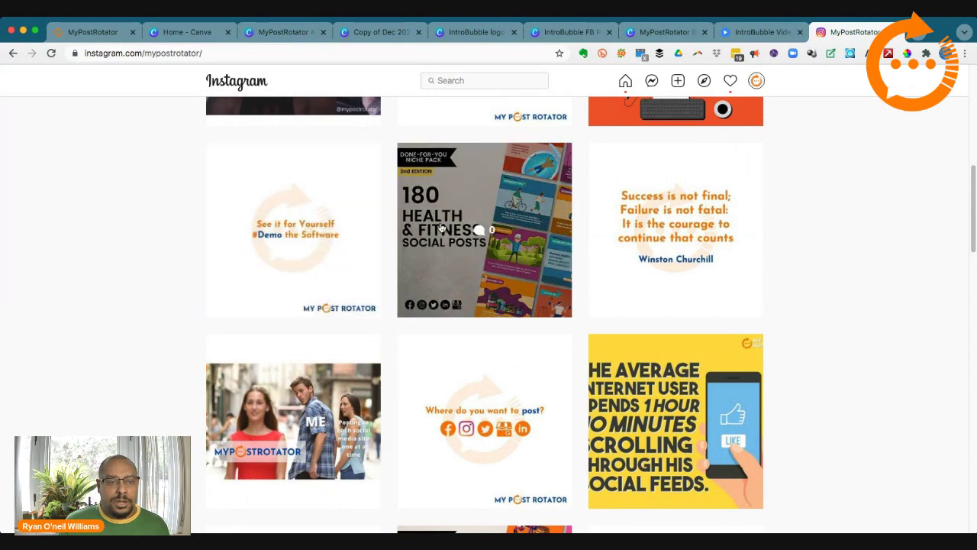
{"action": "scroll", "coordinate": [574, 244], "scroll_direction": "up", "scroll_amount": 4}
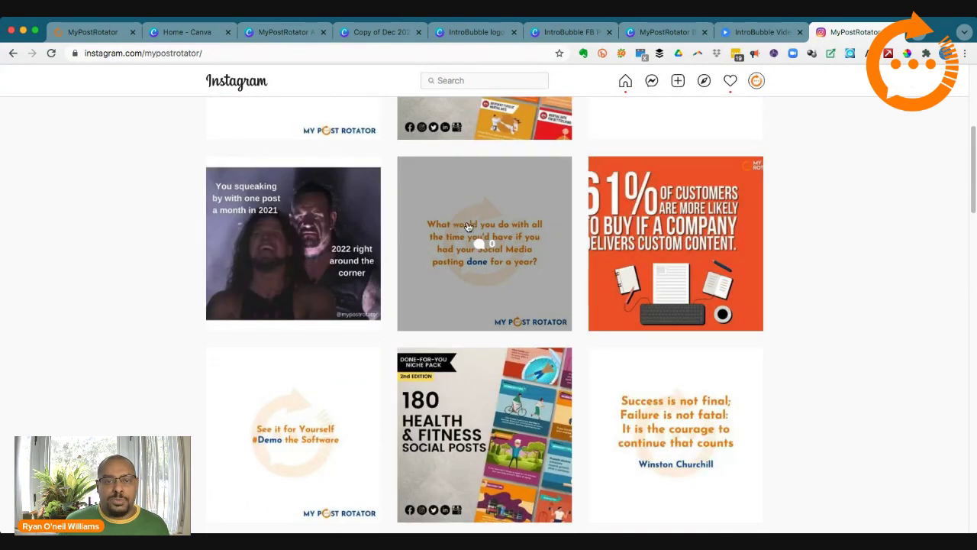
{"action": "scroll", "coordinate": [584, 251], "scroll_direction": "up", "scroll_amount": 3}
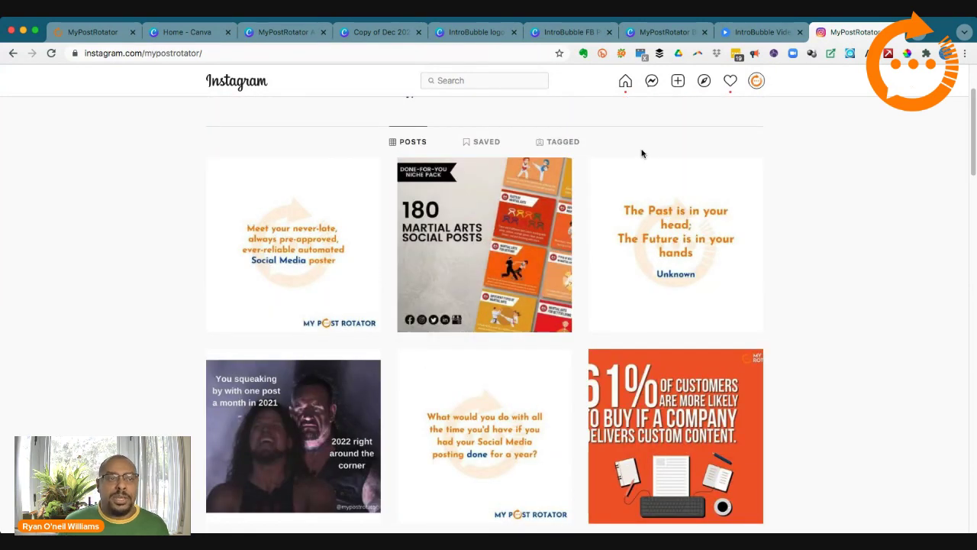
{"action": "left_click", "coordinate": [658, 32]}
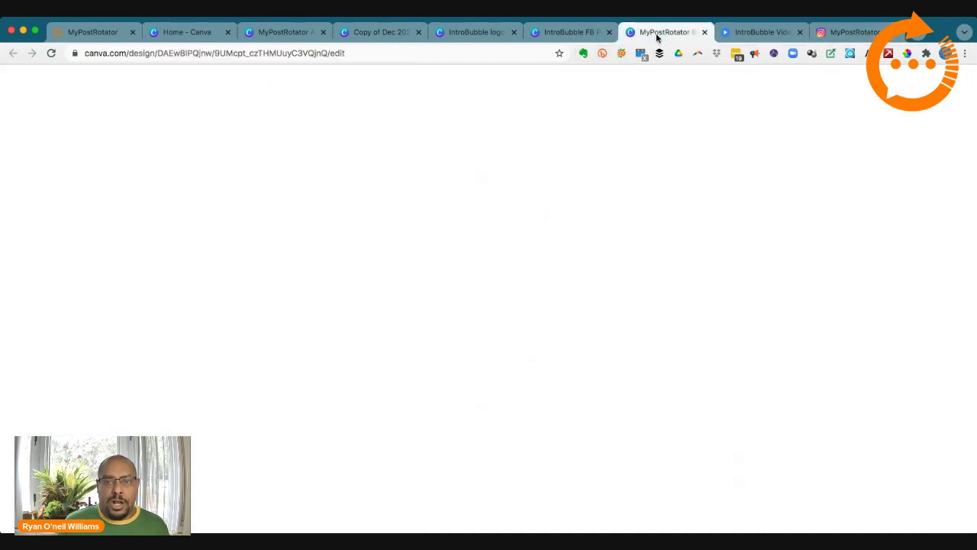
{"action": "left_click", "coordinate": [189, 32]}
{"action": "left_click", "coordinate": [282, 34]}
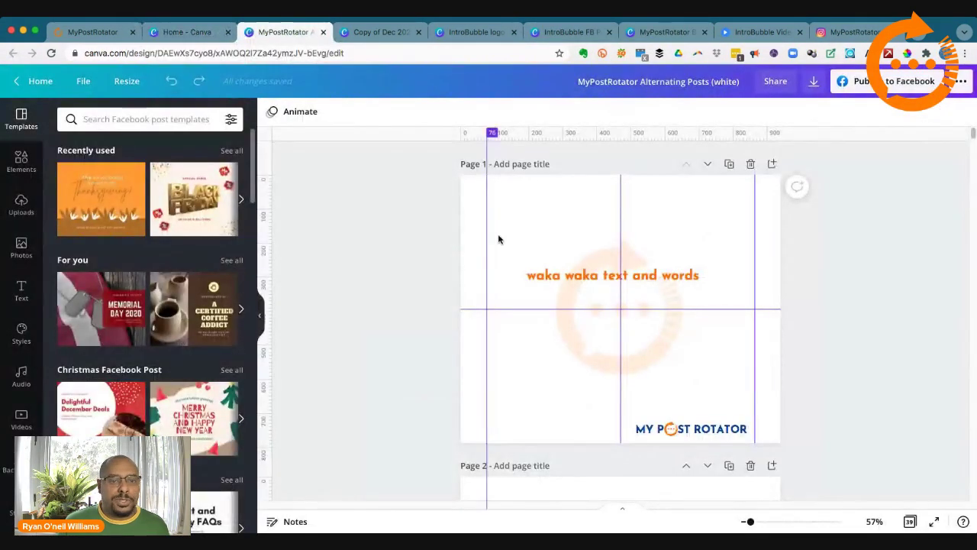
{"action": "scroll", "coordinate": [389, 242], "scroll_direction": "down", "scroll_amount": 3}
{"action": "scroll", "coordinate": [389, 242], "scroll_direction": "down", "scroll_amount": 10}
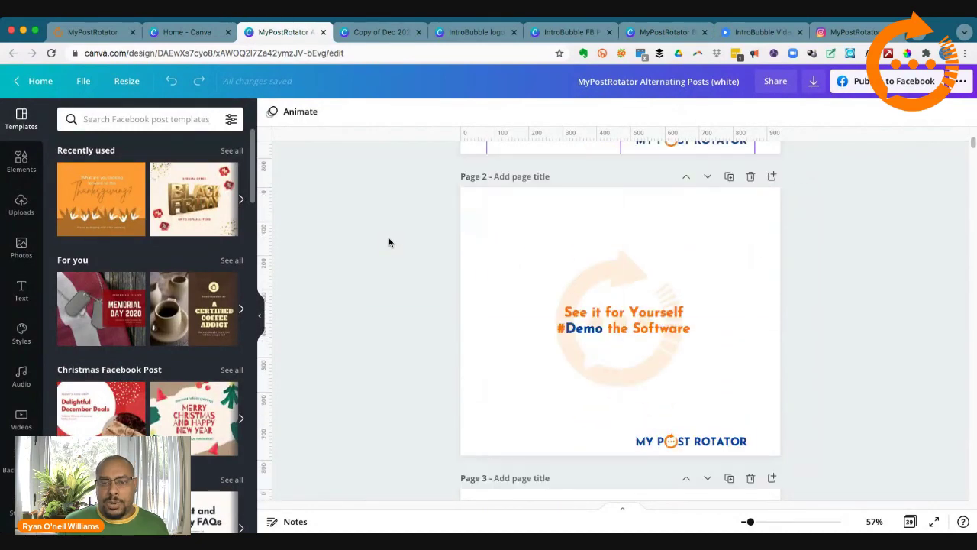
{"action": "scroll", "coordinate": [388, 242], "scroll_direction": "down", "scroll_amount": 15}
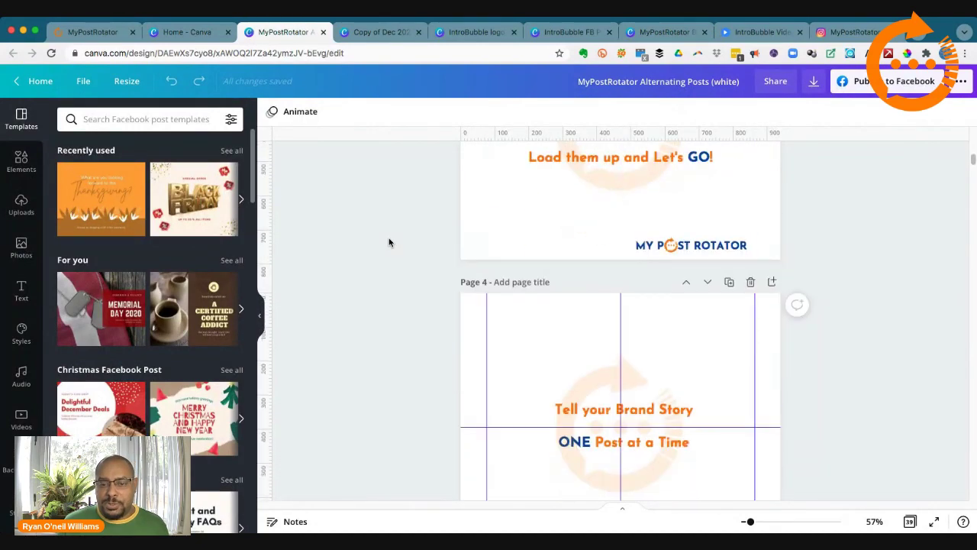
{"action": "scroll", "coordinate": [389, 242], "scroll_direction": "down", "scroll_amount": 15}
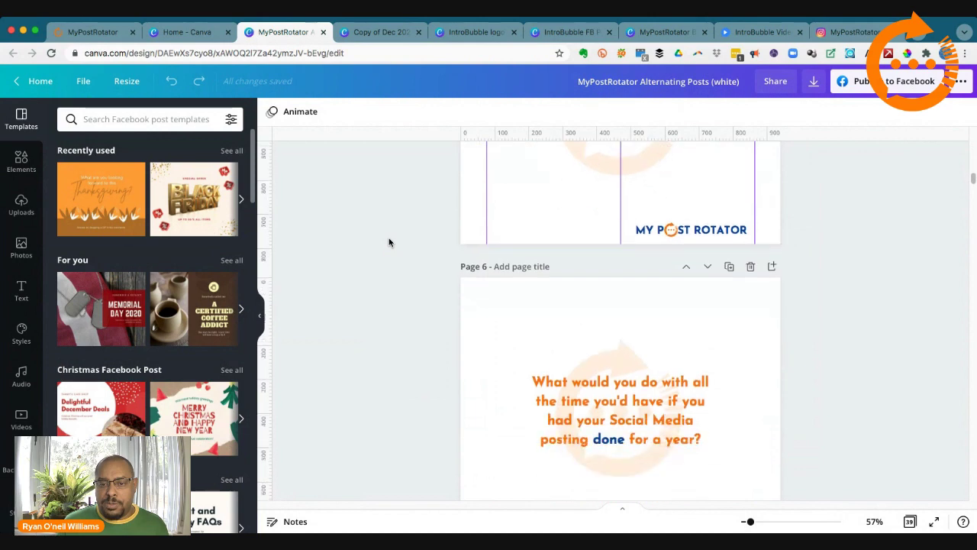
{"action": "scroll", "coordinate": [387, 242], "scroll_direction": "down", "scroll_amount": 15}
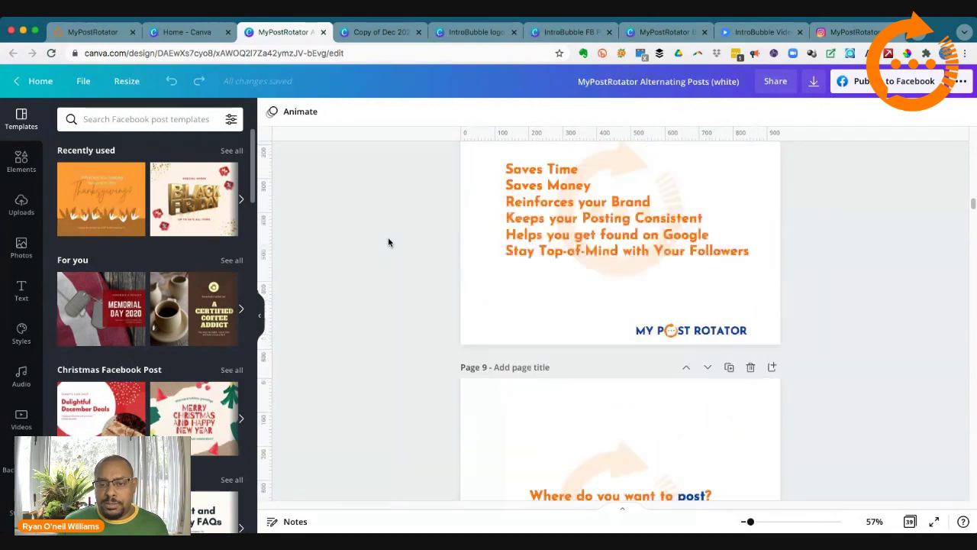
{"action": "scroll", "coordinate": [388, 242], "scroll_direction": "down", "scroll_amount": 2}
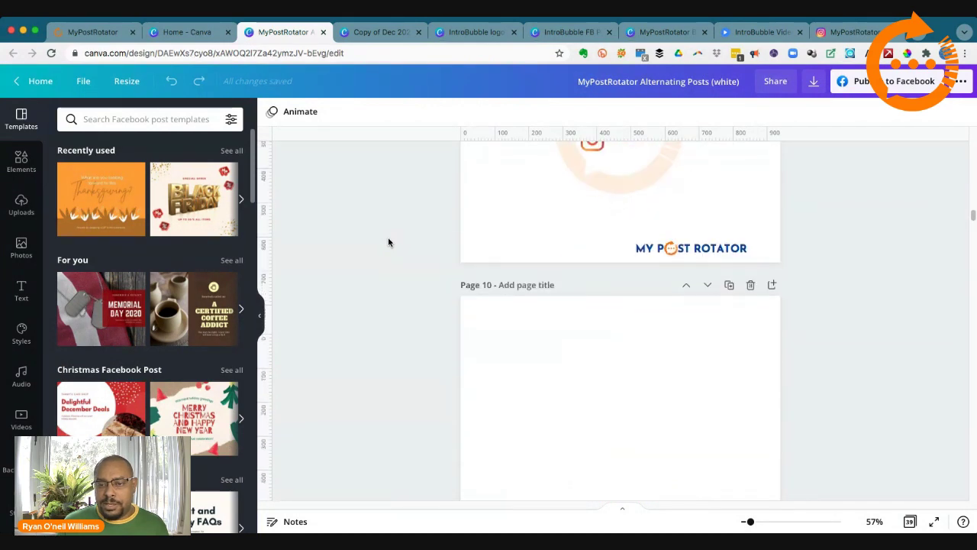
{"action": "scroll", "coordinate": [388, 242], "scroll_direction": "up", "scroll_amount": 3}
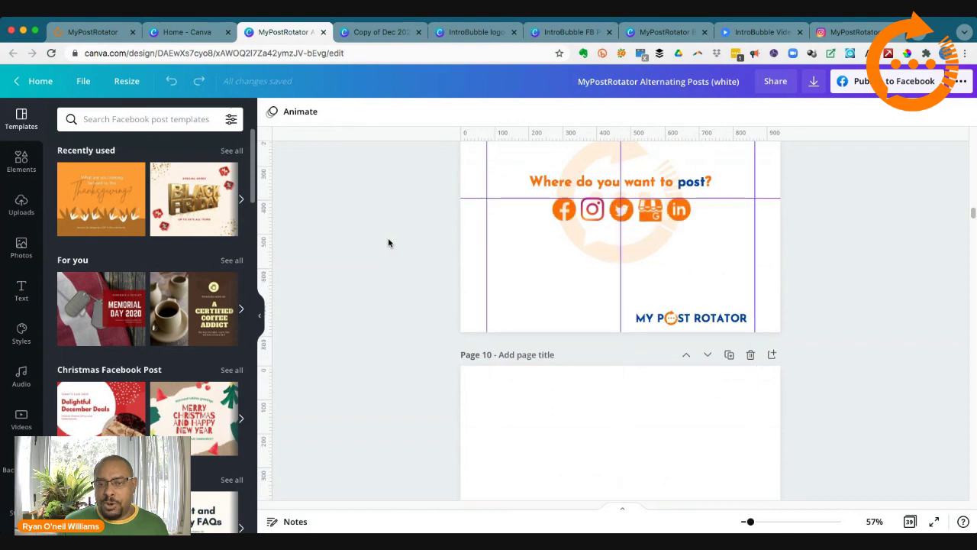
{"action": "scroll", "coordinate": [388, 242], "scroll_direction": "down", "scroll_amount": 12}
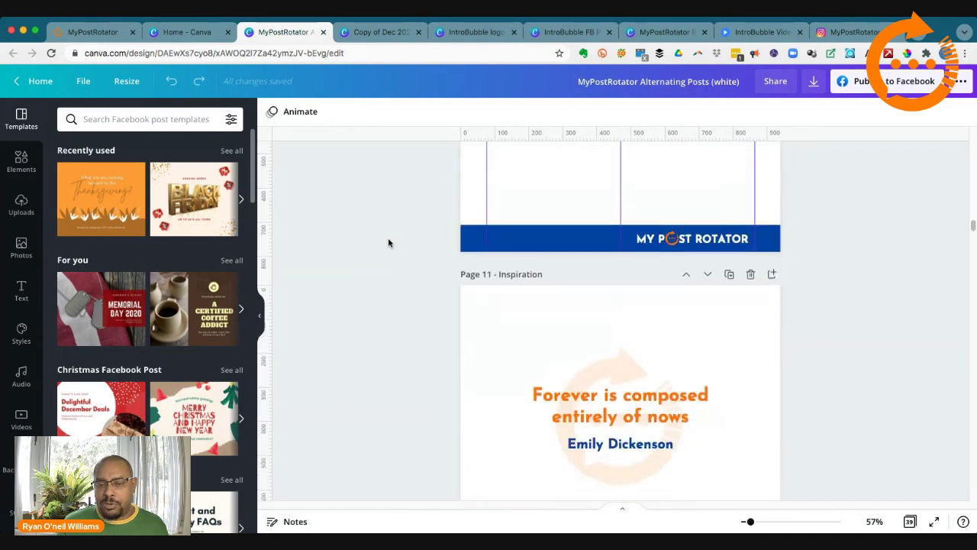
{"action": "scroll", "coordinate": [387, 242], "scroll_direction": "down", "scroll_amount": 15}
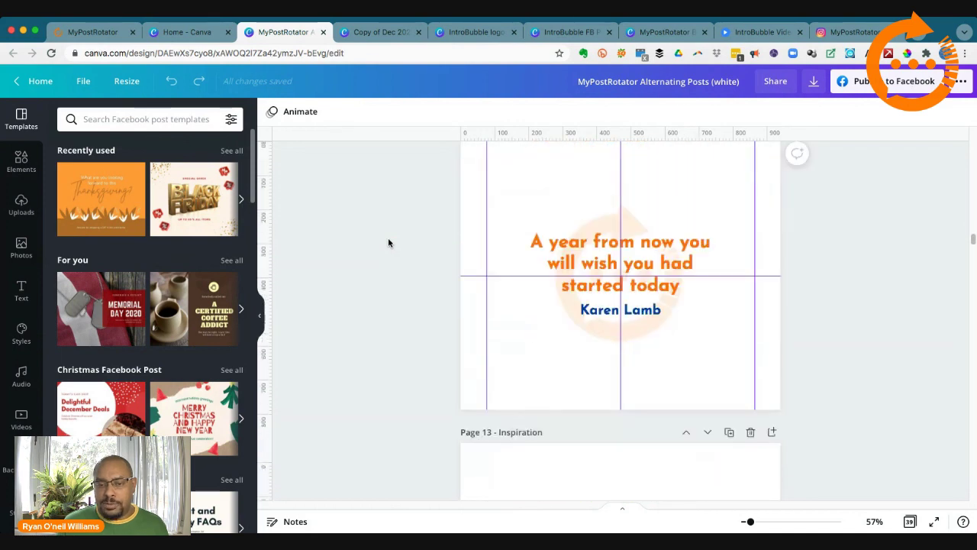
{"action": "scroll", "coordinate": [388, 242], "scroll_direction": "down", "scroll_amount": 15}
{"action": "scroll", "coordinate": [388, 242], "scroll_direction": "up", "scroll_amount": 2}
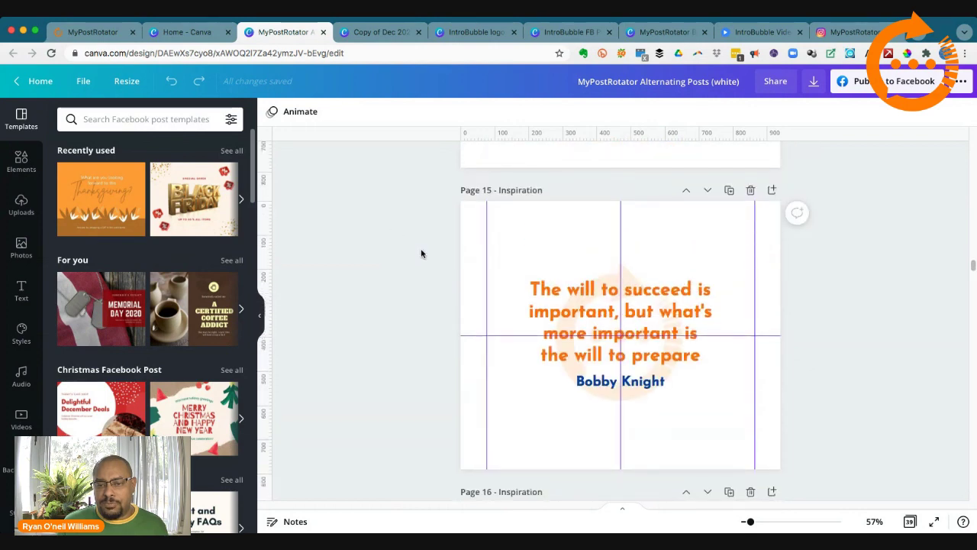
{"action": "scroll", "coordinate": [420, 254], "scroll_direction": "up", "scroll_amount": 8}
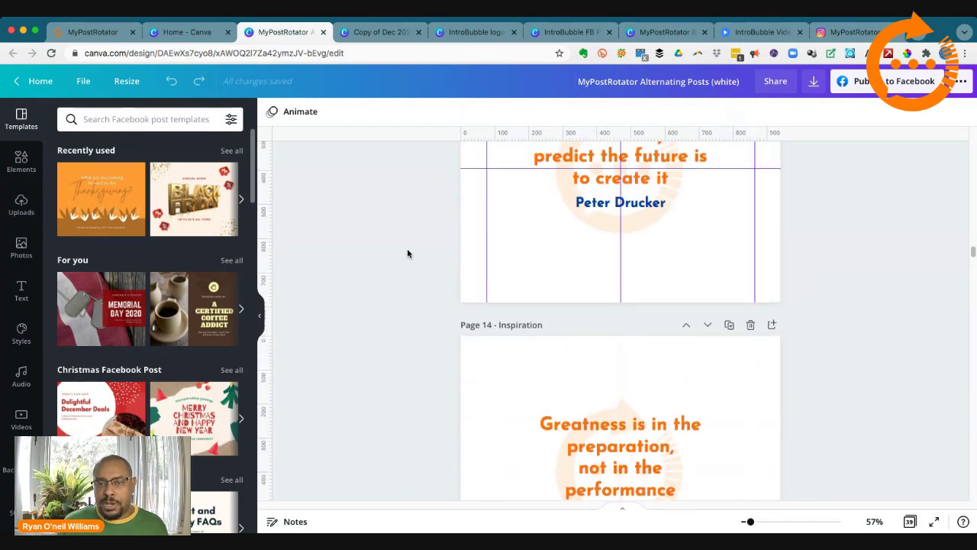
{"action": "scroll", "coordinate": [408, 253], "scroll_direction": "up", "scroll_amount": 4}
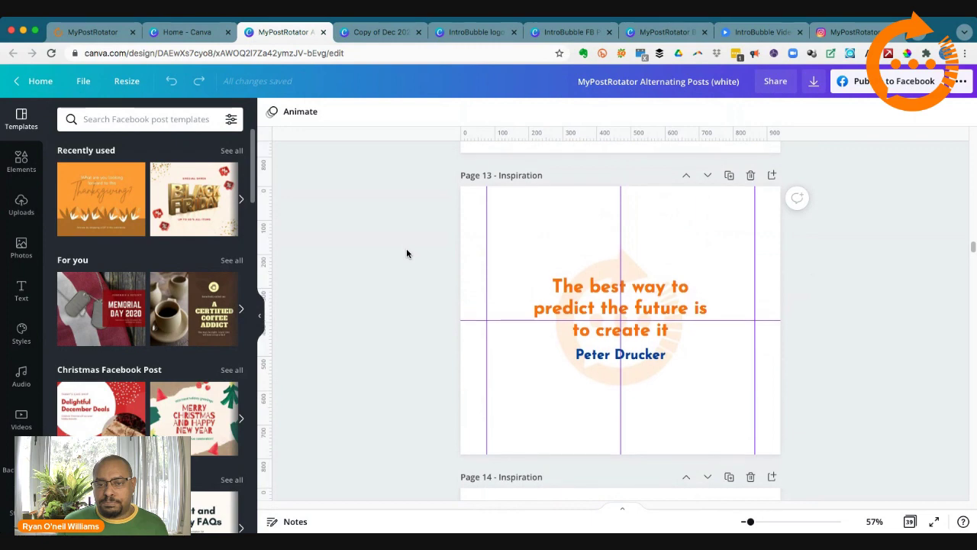
{"action": "scroll", "coordinate": [406, 253], "scroll_direction": "down", "scroll_amount": 12}
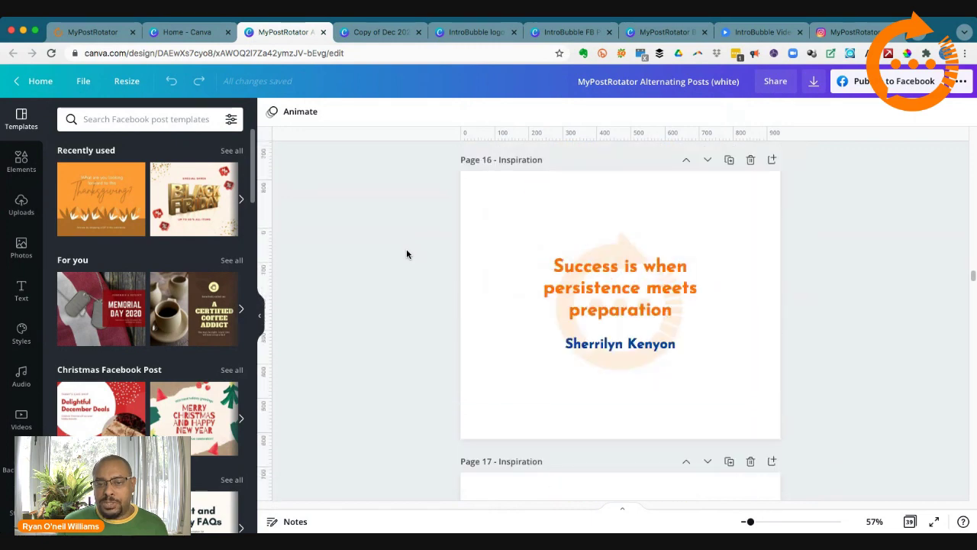
{"action": "scroll", "coordinate": [406, 253], "scroll_direction": "down", "scroll_amount": 20}
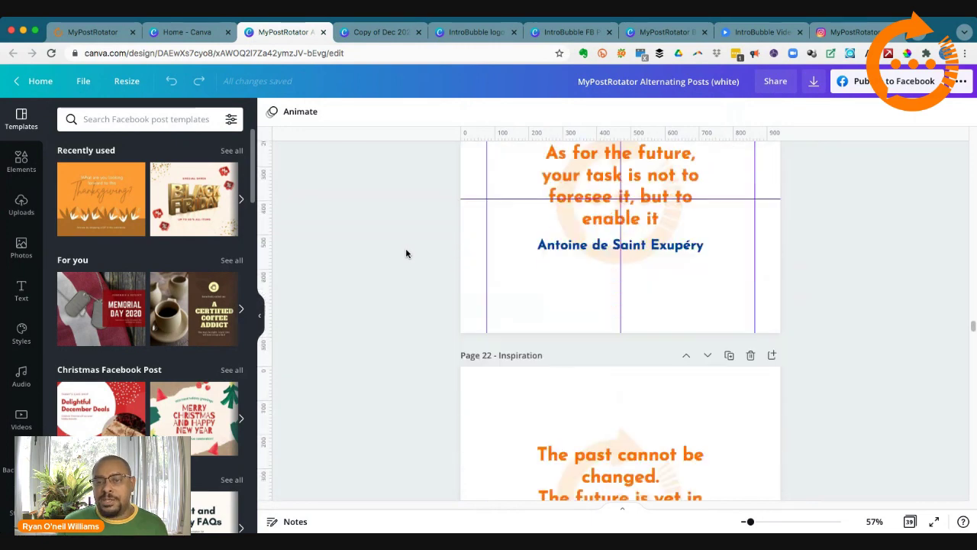
{"action": "scroll", "coordinate": [406, 254], "scroll_direction": "down", "scroll_amount": 6}
{"action": "scroll", "coordinate": [404, 245], "scroll_direction": "up", "scroll_amount": 5}
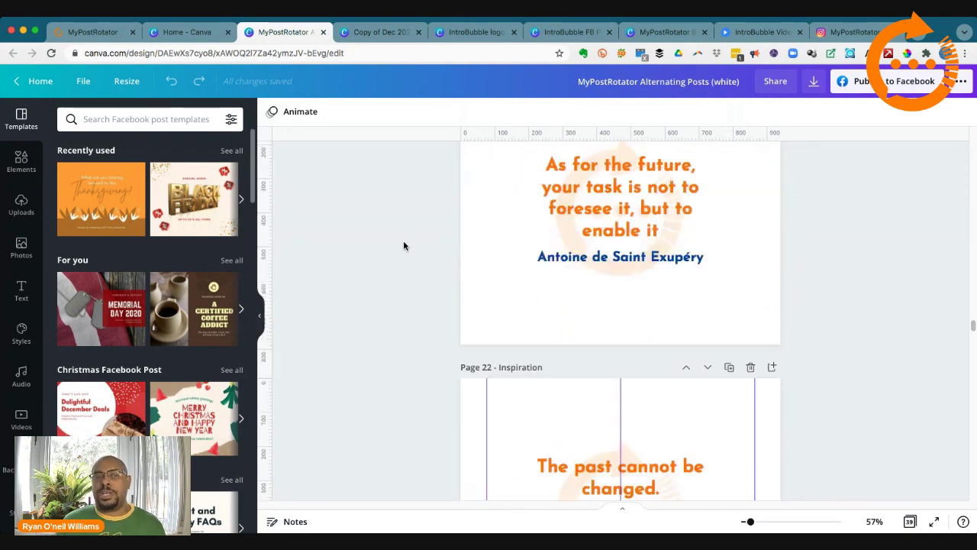
{"action": "scroll", "coordinate": [404, 246], "scroll_direction": "up", "scroll_amount": 20}
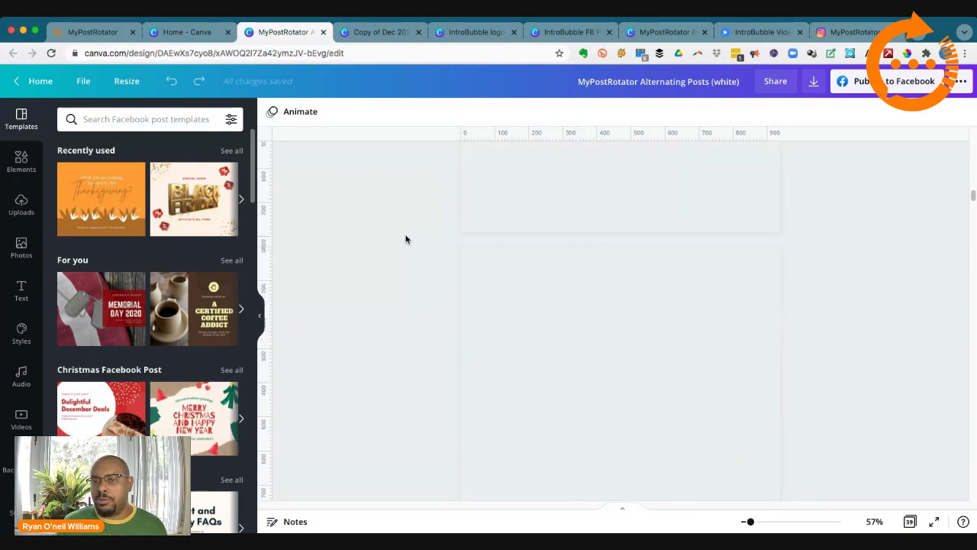
{"action": "scroll", "coordinate": [405, 233], "scroll_direction": "up", "scroll_amount": 15}
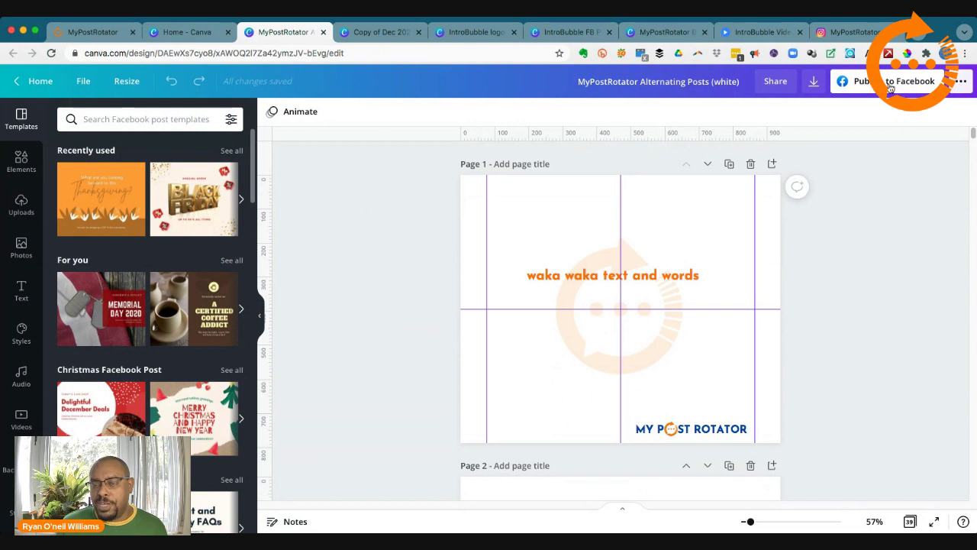
{"action": "left_click", "coordinate": [965, 84]}
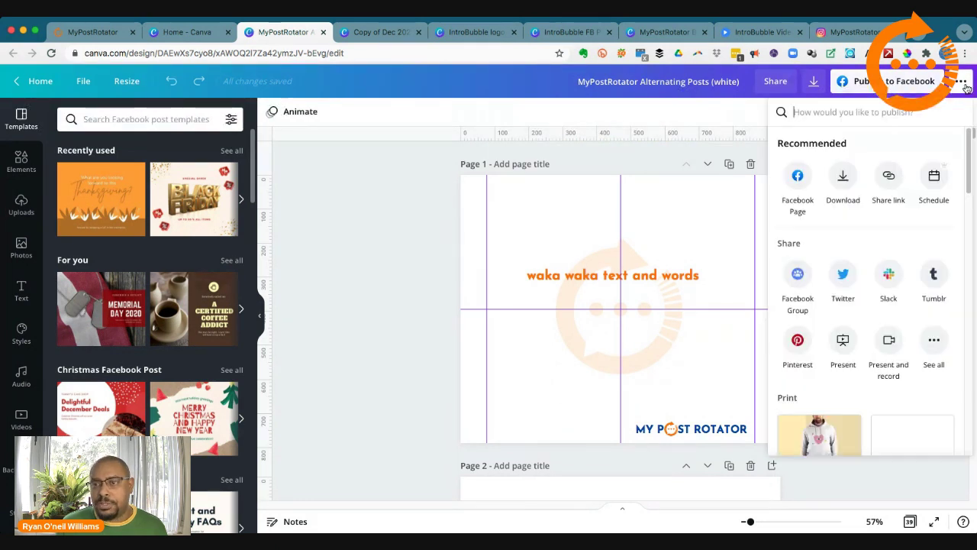
{"action": "left_click", "coordinate": [843, 178]}
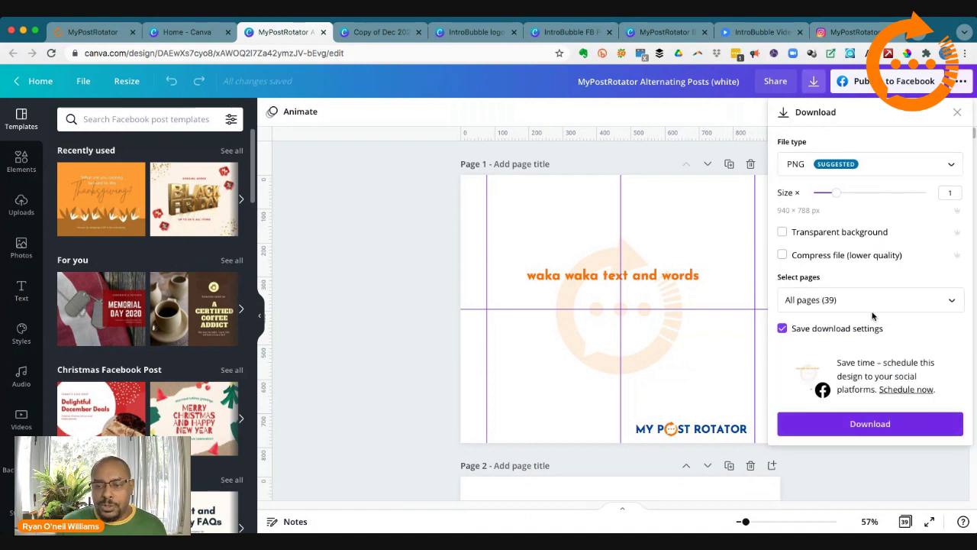
{"action": "left_click", "coordinate": [958, 112]}
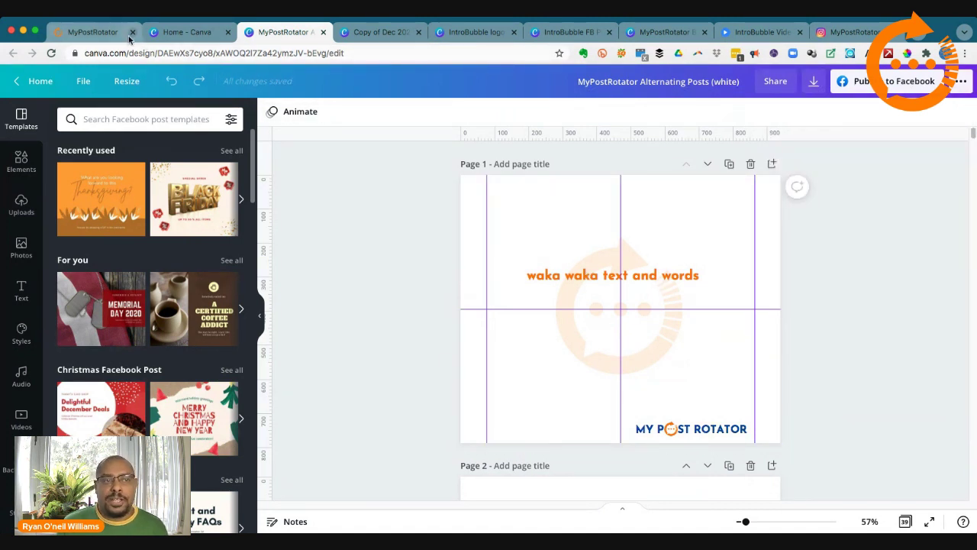
Step: Return to the Intro Test content bucket and save its changes
{"action": "left_click", "coordinate": [100, 34]}
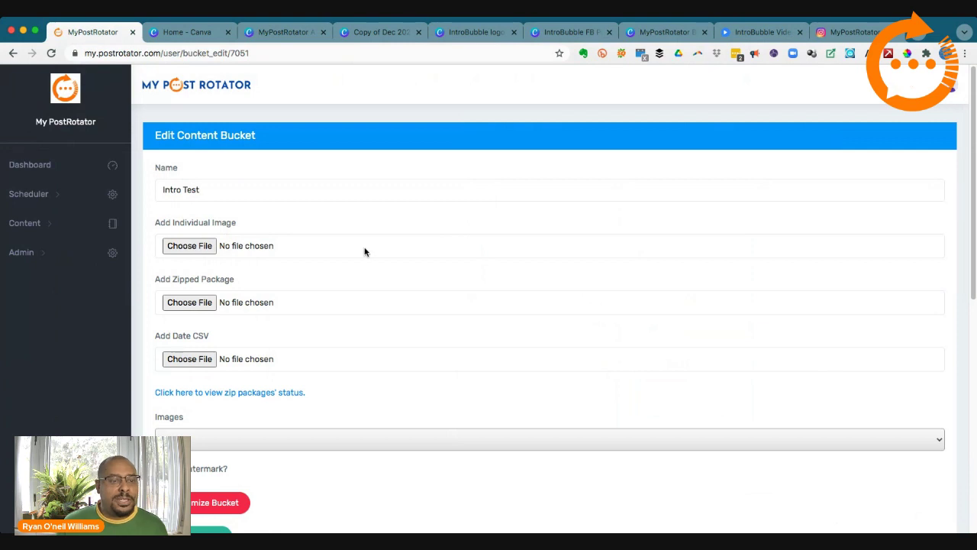
{"action": "scroll", "coordinate": [362, 251], "scroll_direction": "down", "scroll_amount": 2}
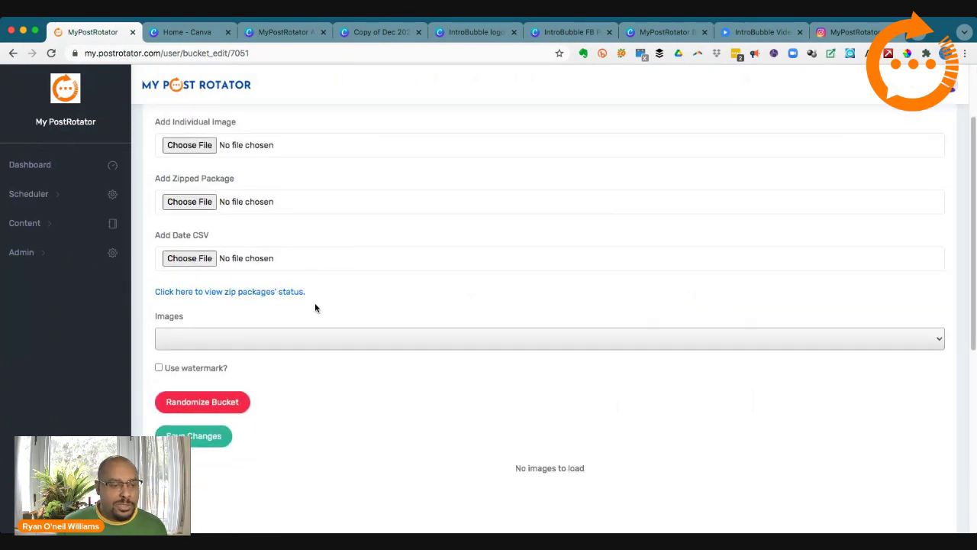
{"action": "scroll", "coordinate": [316, 309], "scroll_direction": "down", "scroll_amount": 2}
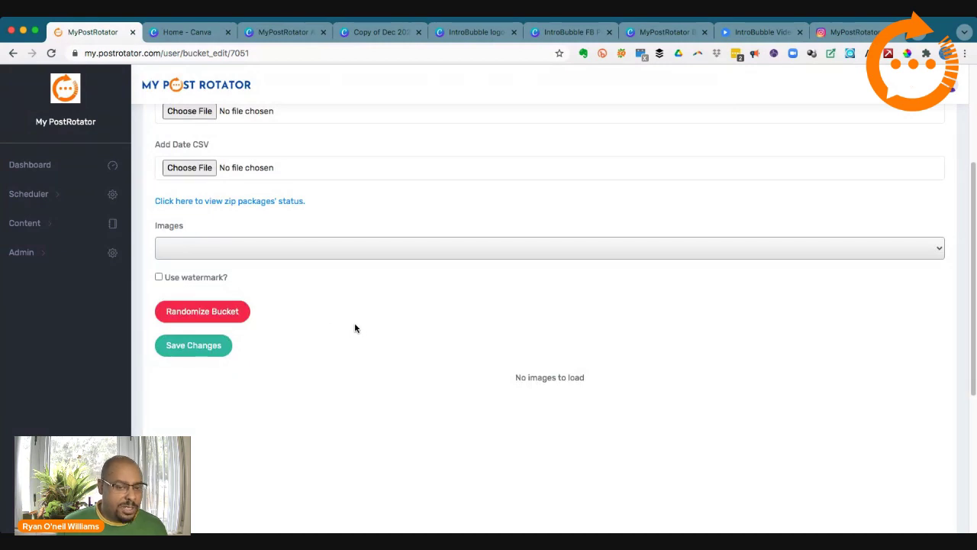
{"action": "left_click", "coordinate": [195, 347]}
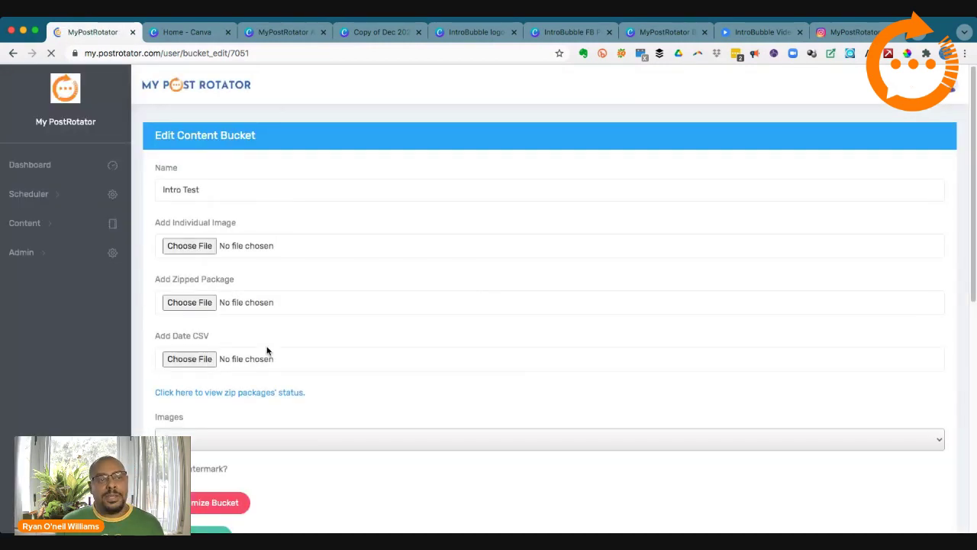
Step: Scroll to the imported post thumbnails and open post 3's message editor
{"action": "scroll", "coordinate": [278, 363], "scroll_direction": "down", "scroll_amount": 5}
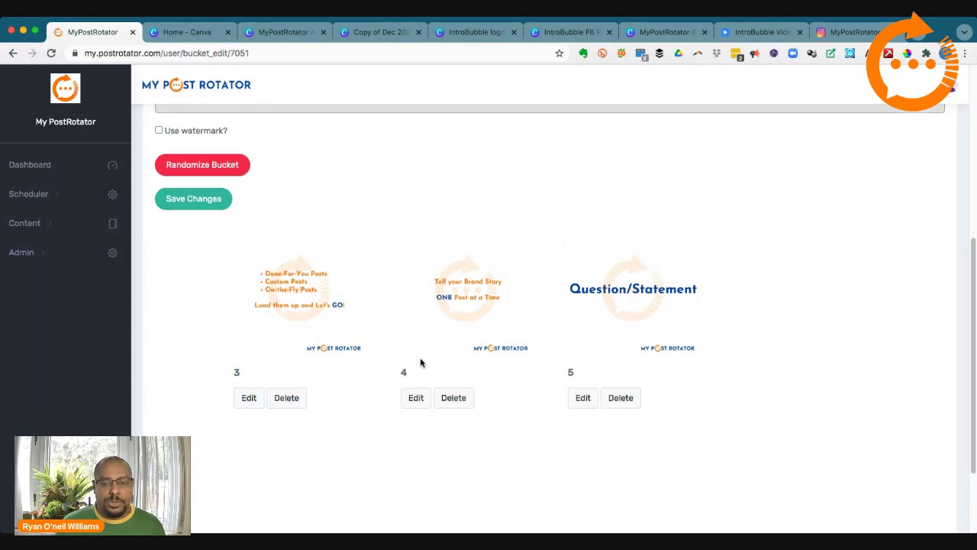
{"action": "scroll", "coordinate": [419, 362], "scroll_direction": "up", "scroll_amount": 2}
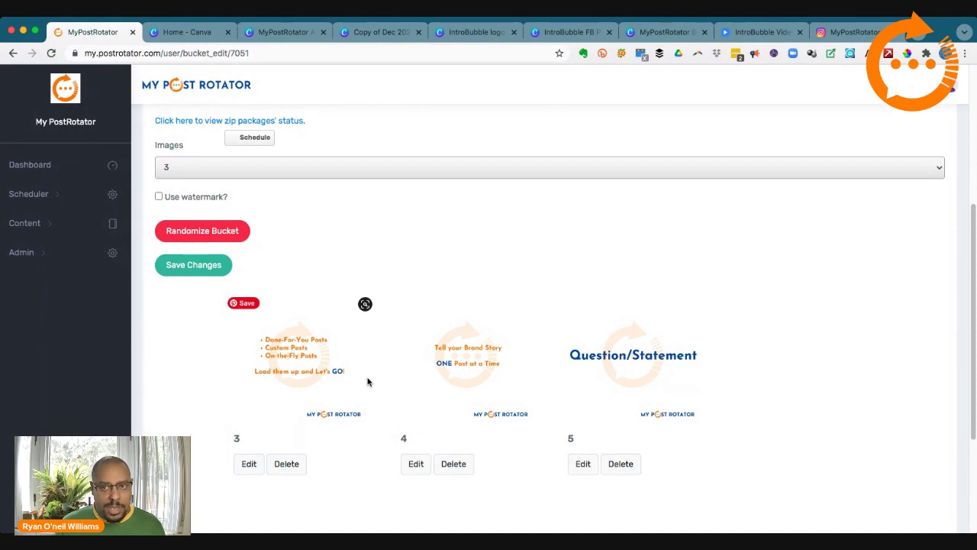
{"action": "scroll", "coordinate": [340, 218], "scroll_direction": "down", "scroll_amount": 3}
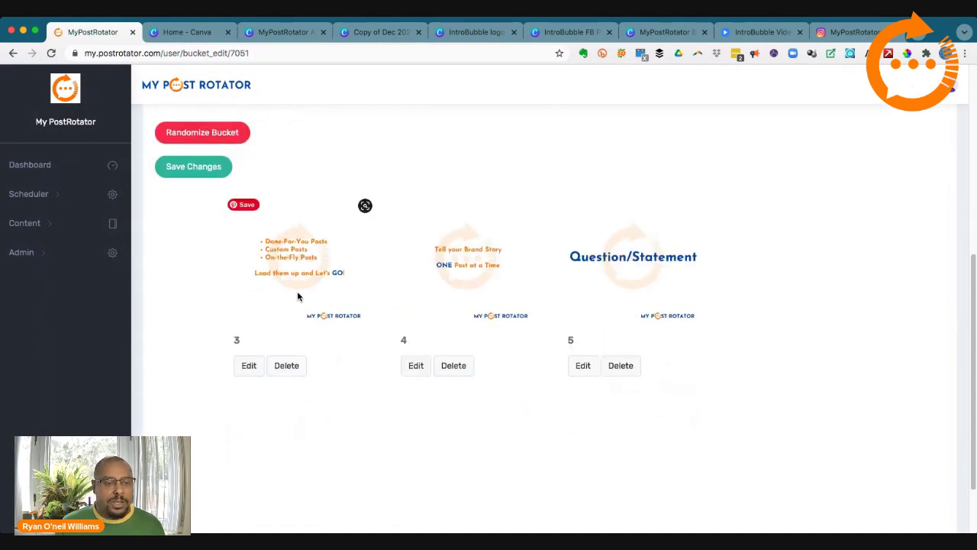
{"action": "left_click", "coordinate": [249, 367]}
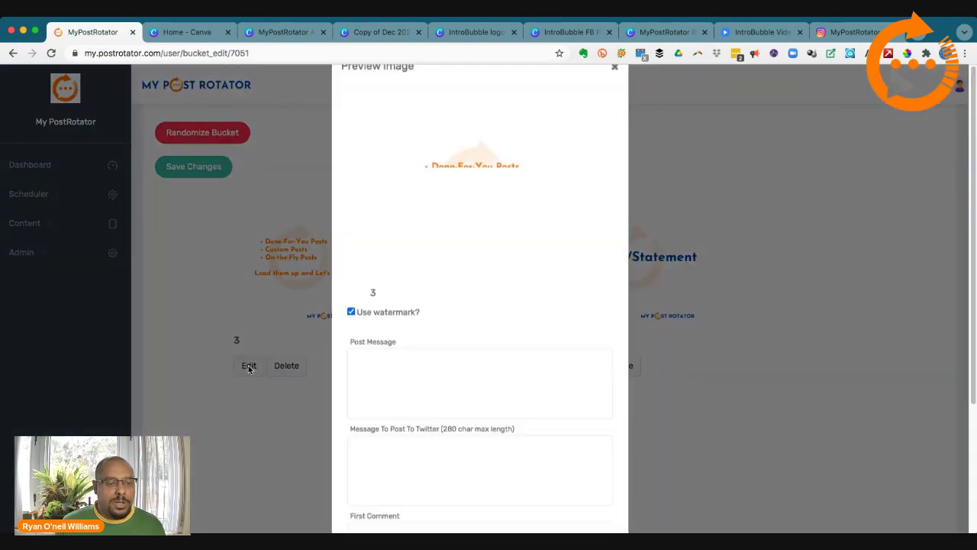
Step: Write post 3's message 'These are the benefits to using MyPostRotator', correcting the typos
{"action": "scroll", "coordinate": [407, 311], "scroll_direction": "down", "scroll_amount": 2}
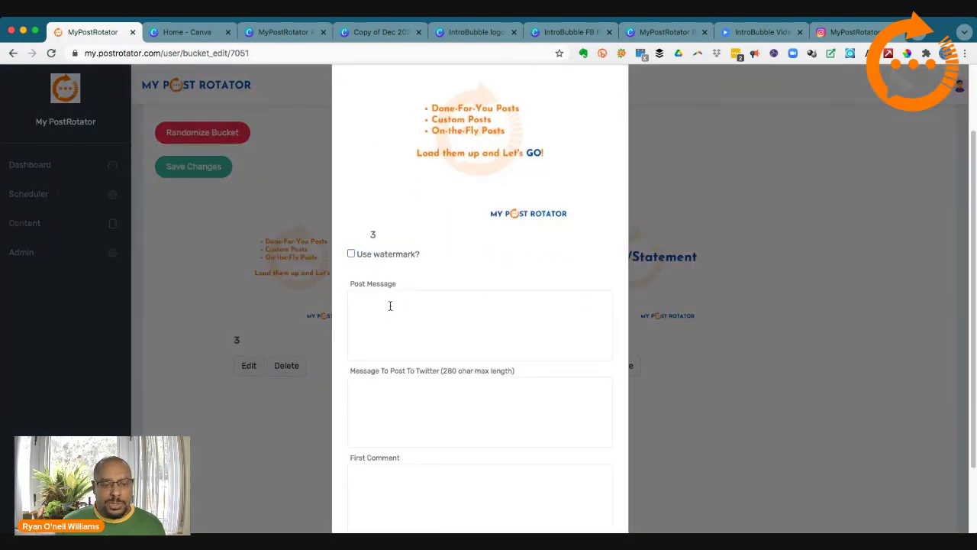
{"action": "mouse_move", "coordinate": [503, 220]}
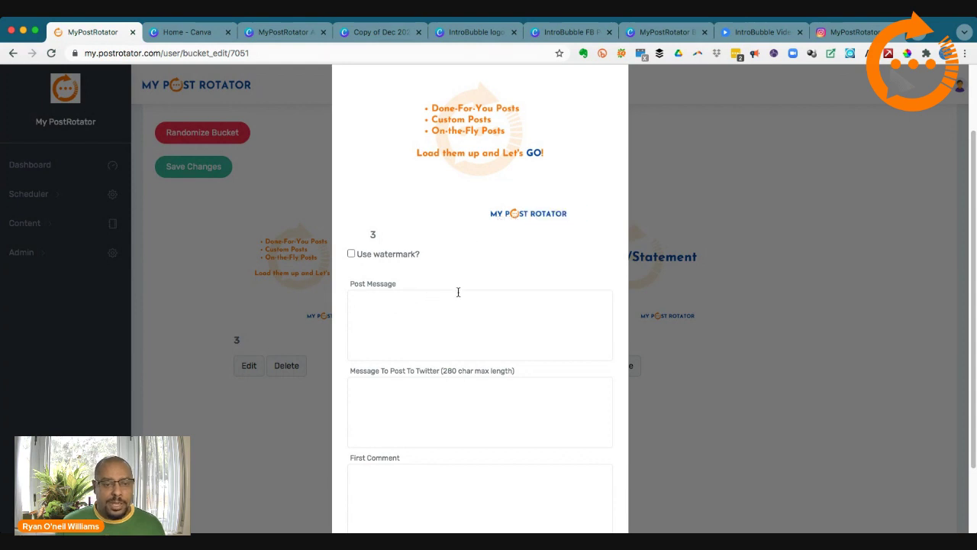
{"action": "type", "text": "Th"}
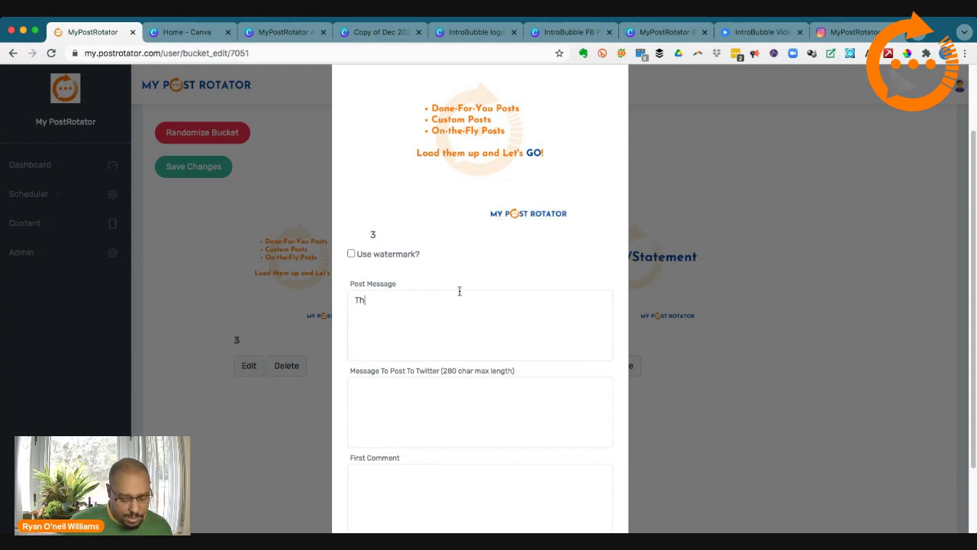
{"action": "type", "text": "ese are"}
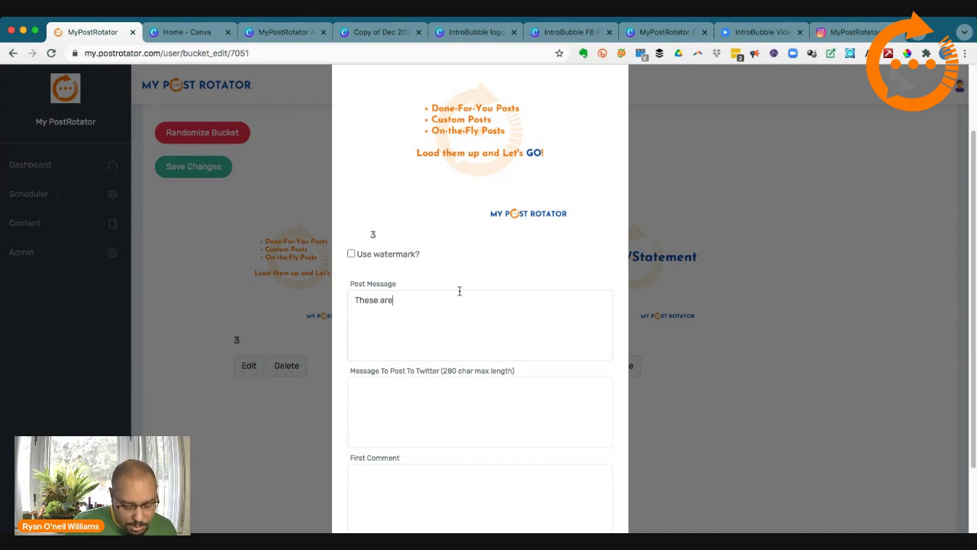
{"action": "type", "text": " the ben"}
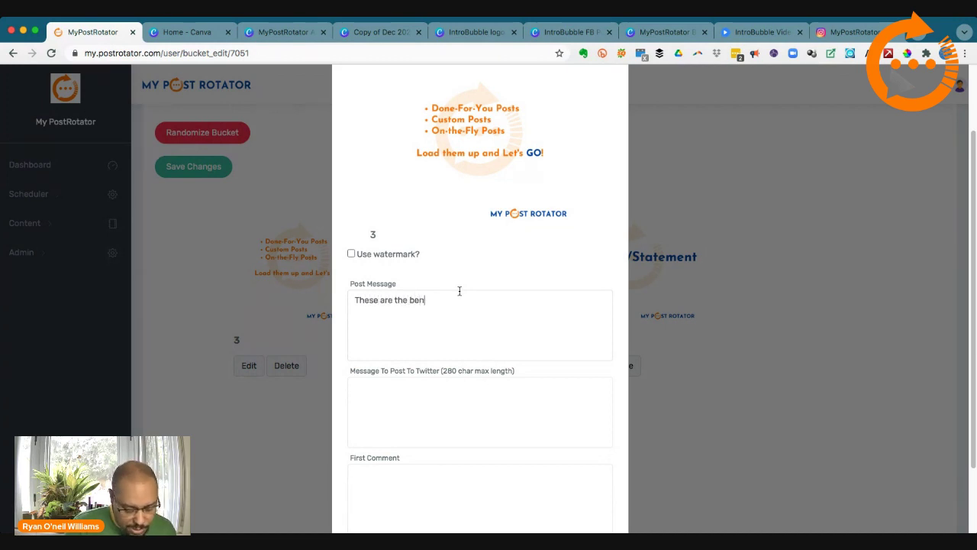
{"action": "type", "text": "eefit"}
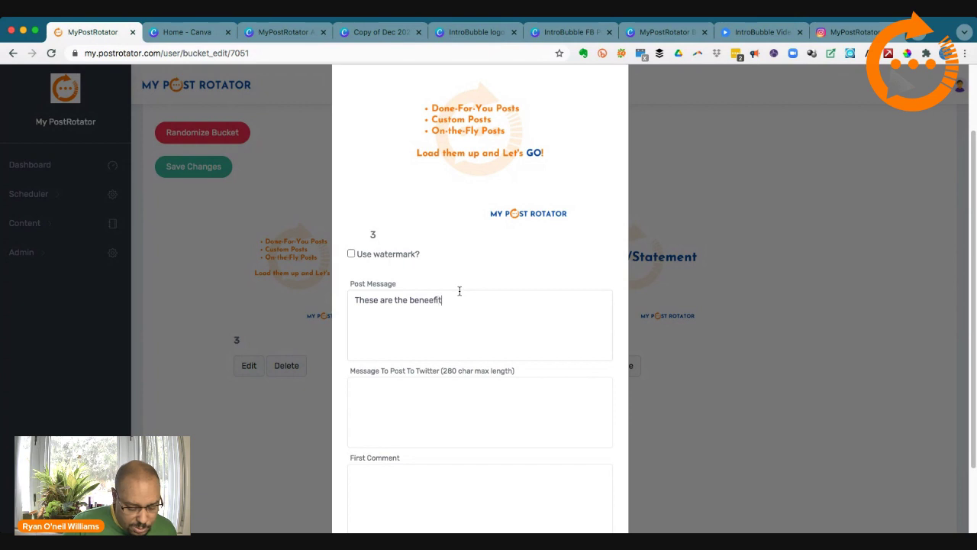
{"action": "type", "text": " s"}
{"action": "key", "text": "BackSpace"}
{"action": "key", "text": "BackSpace"}
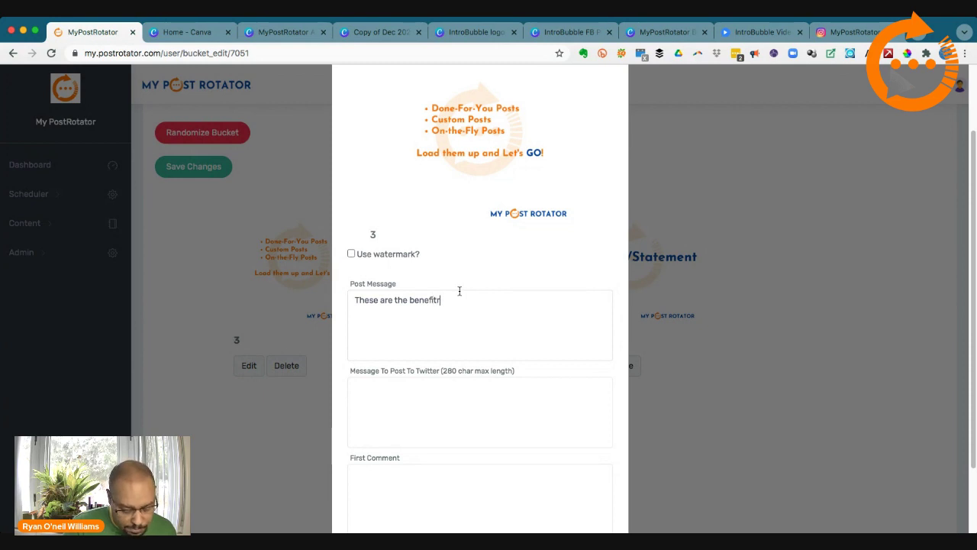
{"action": "type", "text": "fits to"}
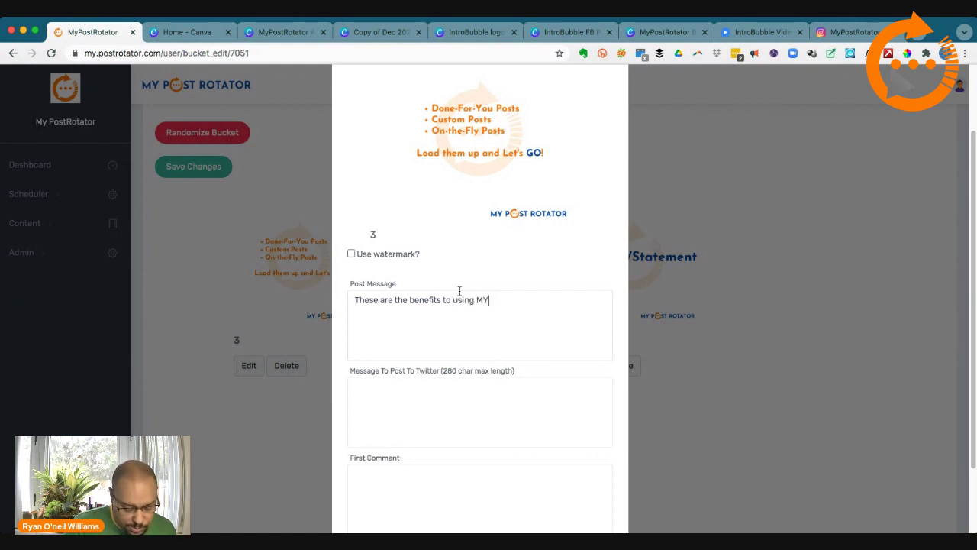
{"action": "type", "text": "using MYPostRoa"}
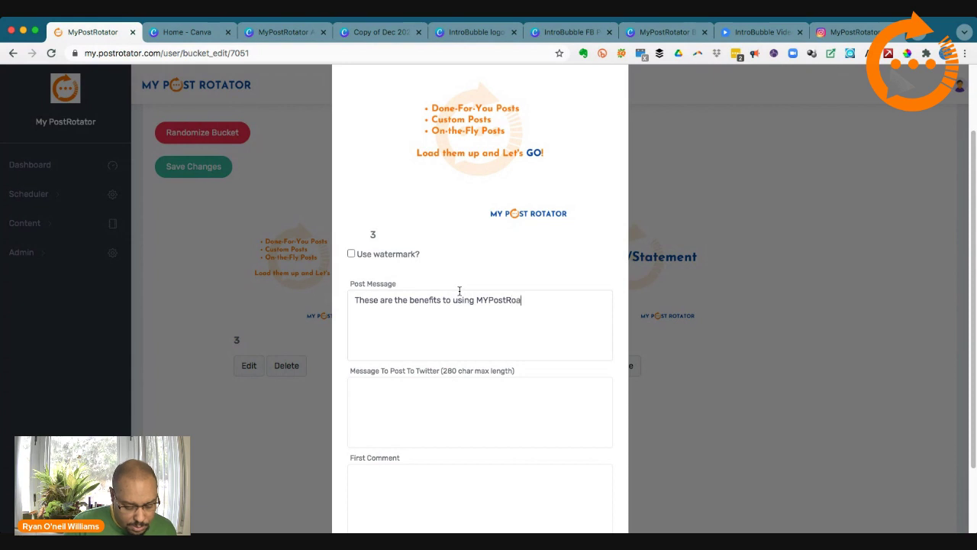
{"action": "type", "text": "tator"}
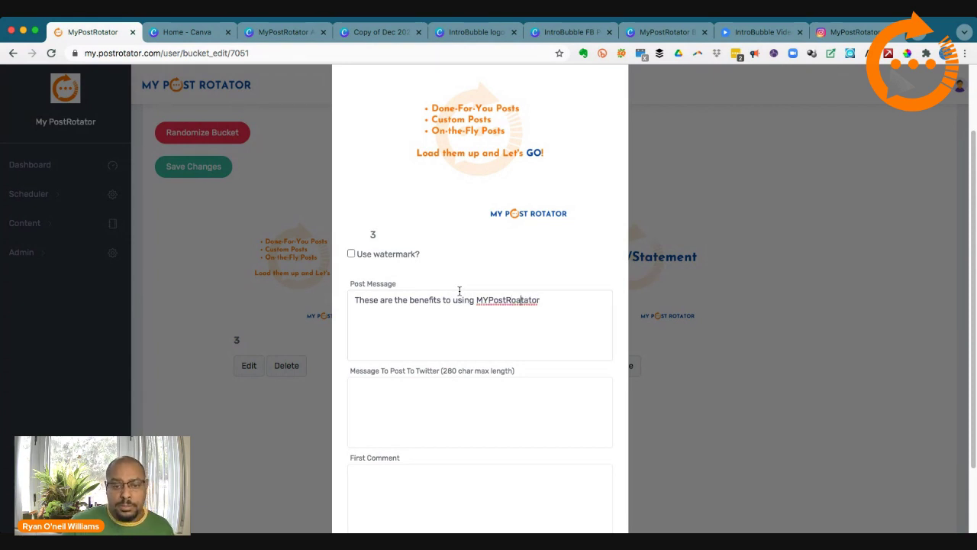
{"action": "key", "text": "BackSpace"}
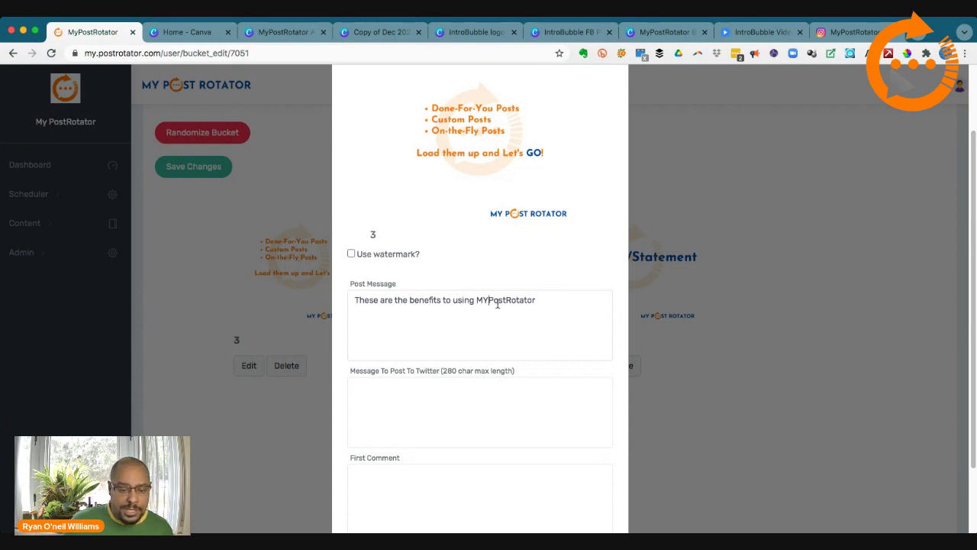
{"action": "key", "text": "BackSpace"}
{"action": "type", "text": "y"}
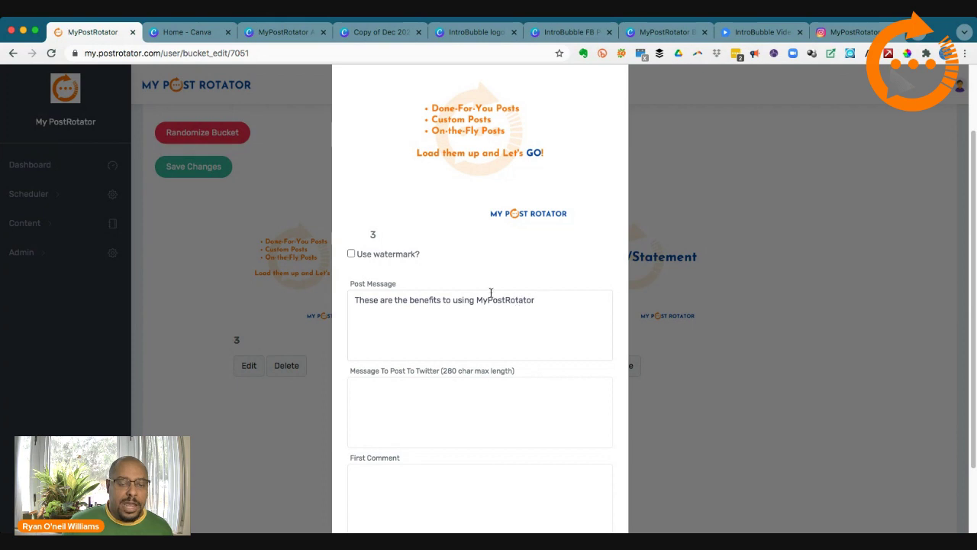
Step: Copy the post message into the Twitter message field
{"action": "left_click_drag", "start_coordinate": [542, 303], "coordinate": [327, 298]}
{"action": "key", "text": "super+c"}
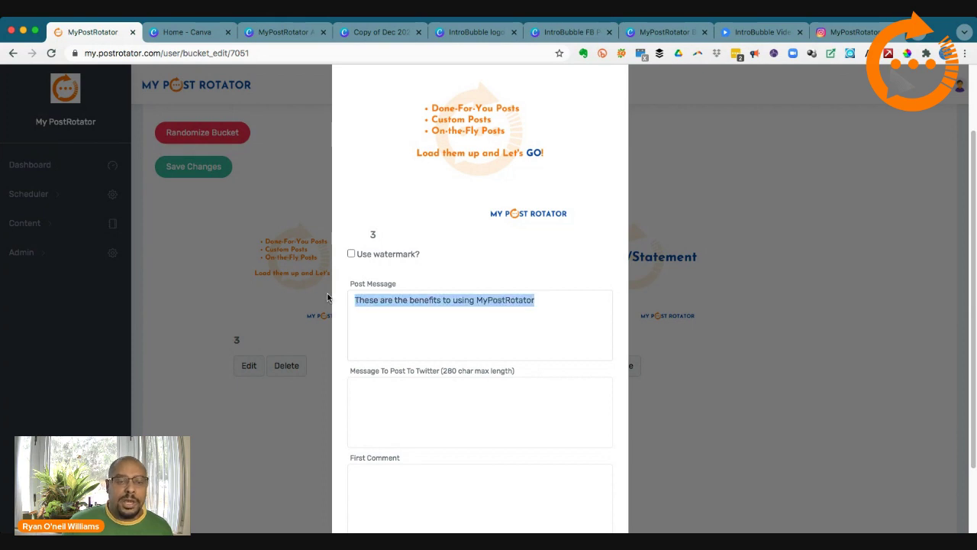
{"action": "left_click", "coordinate": [418, 395]}
{"action": "key", "text": "super+v"}
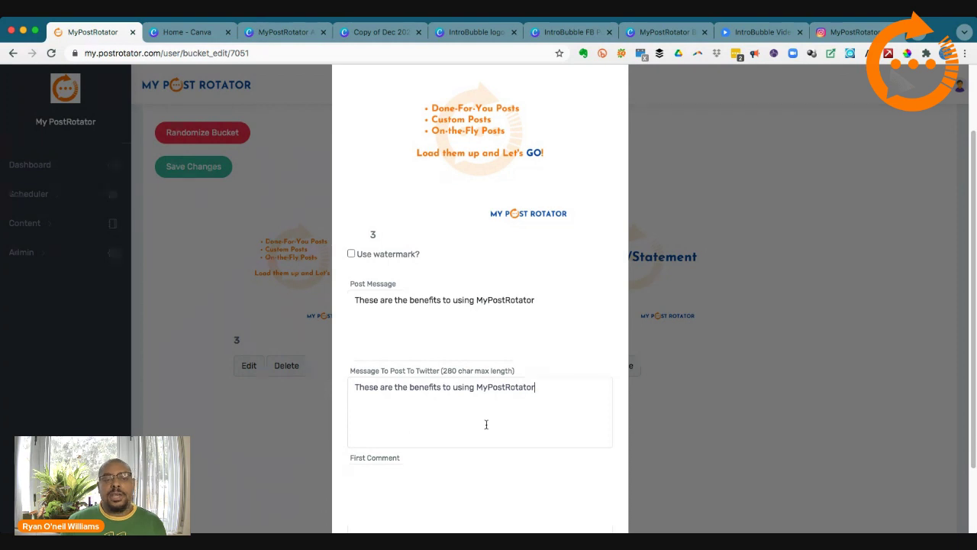
{"action": "scroll", "coordinate": [448, 420], "scroll_direction": "down", "scroll_amount": 3}
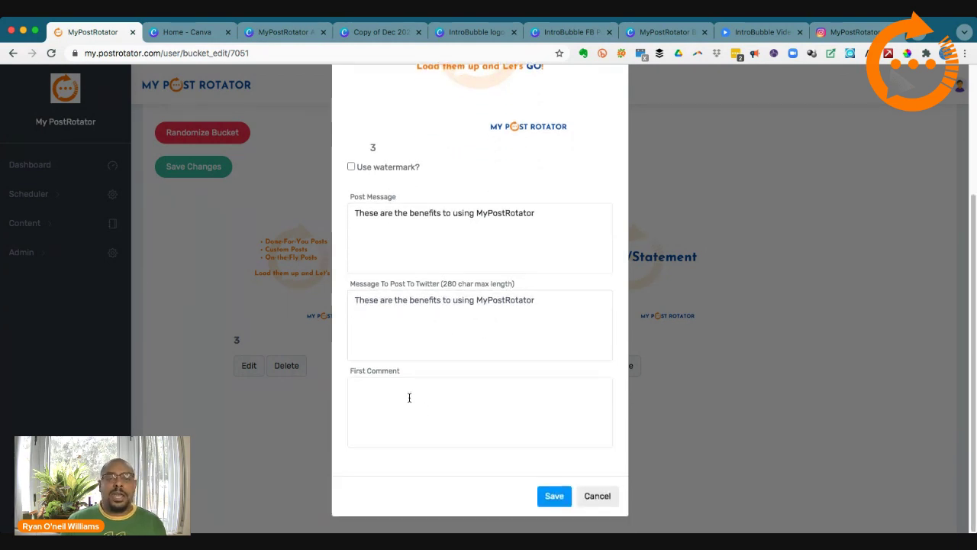
Step: Add first comment '#socialmedia #iposteveryday #mypostrotator', fixing the hashtag typo, and save post 3
{"action": "left_click", "coordinate": [409, 394]}
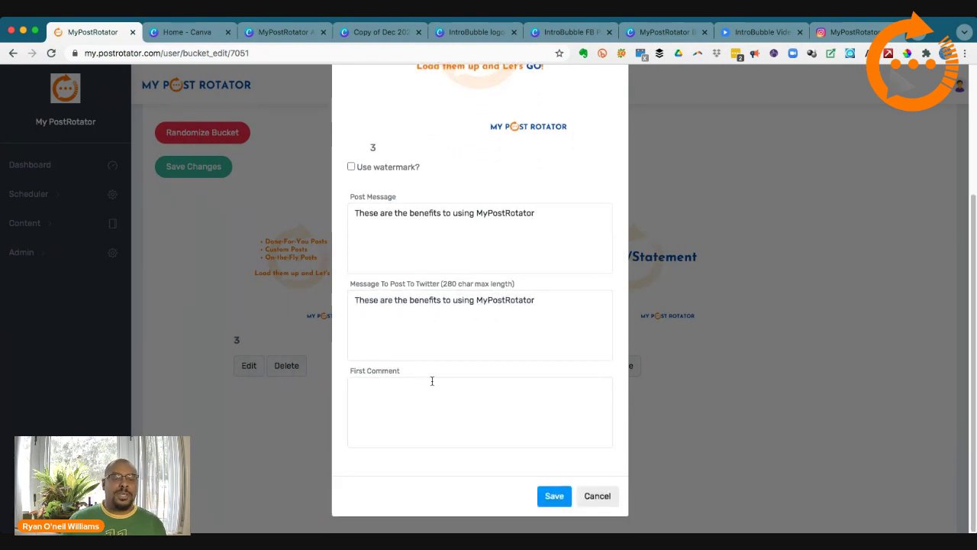
{"action": "type", "text": "#"}
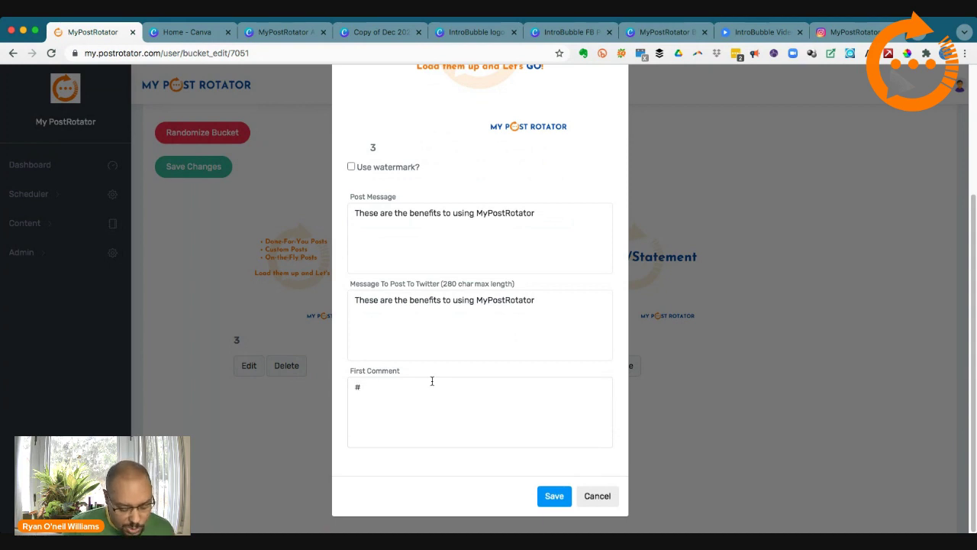
{"action": "type", "text": "social"}
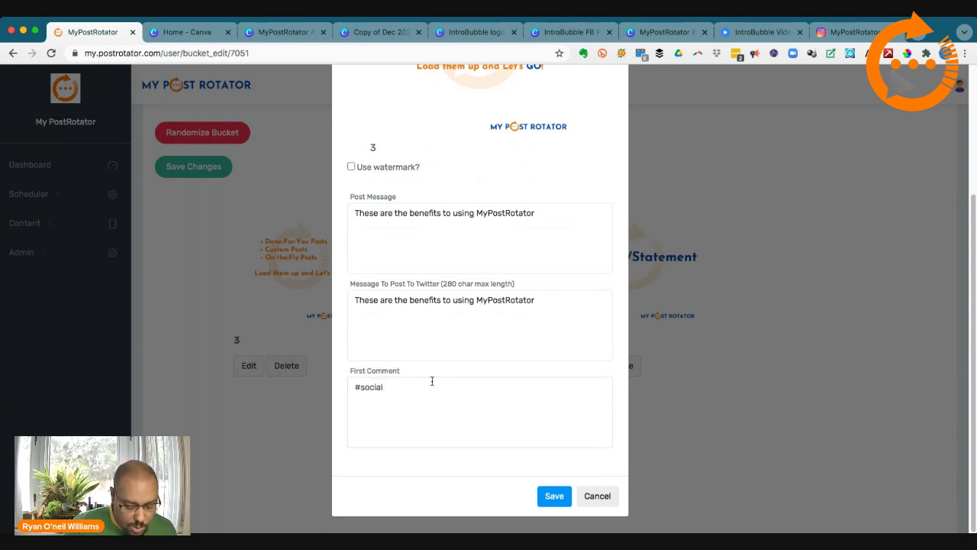
{"action": "type", "text": "media #ip"}
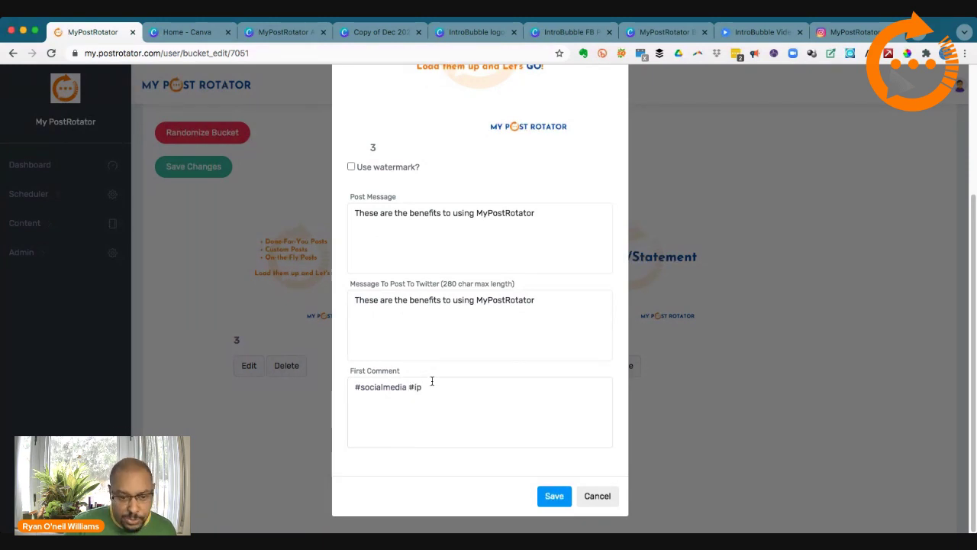
{"action": "type", "text": "osteveryday"}
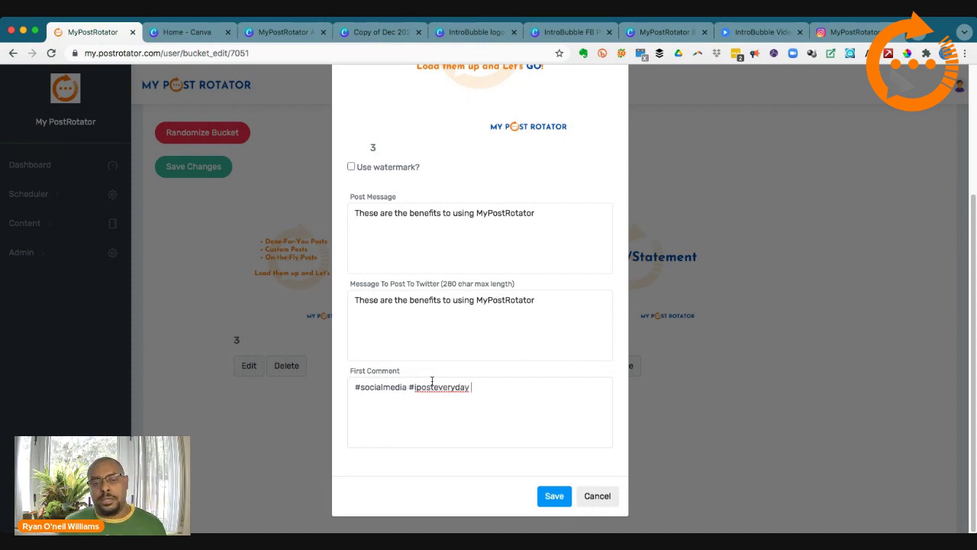
{"action": "type", "text": "#"}
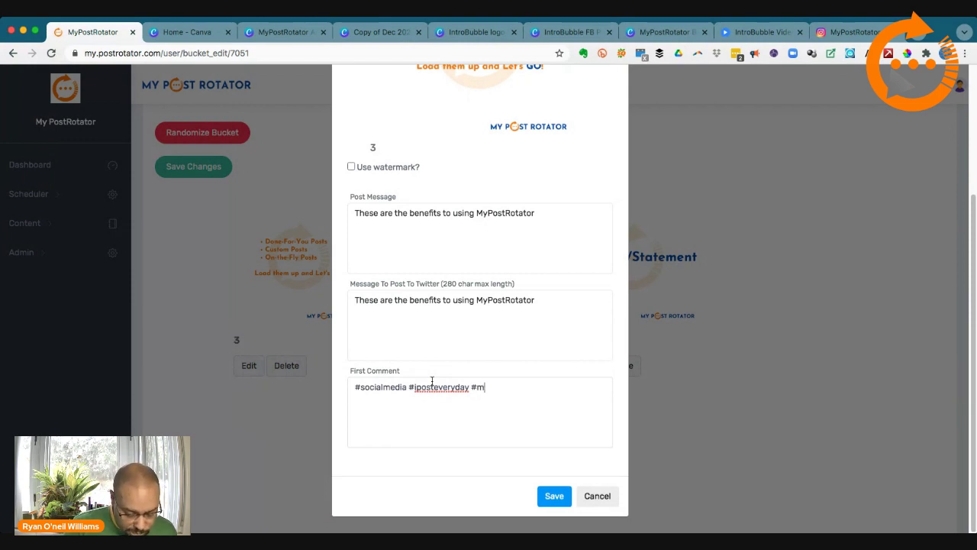
{"action": "type", "text": "mypostr"}
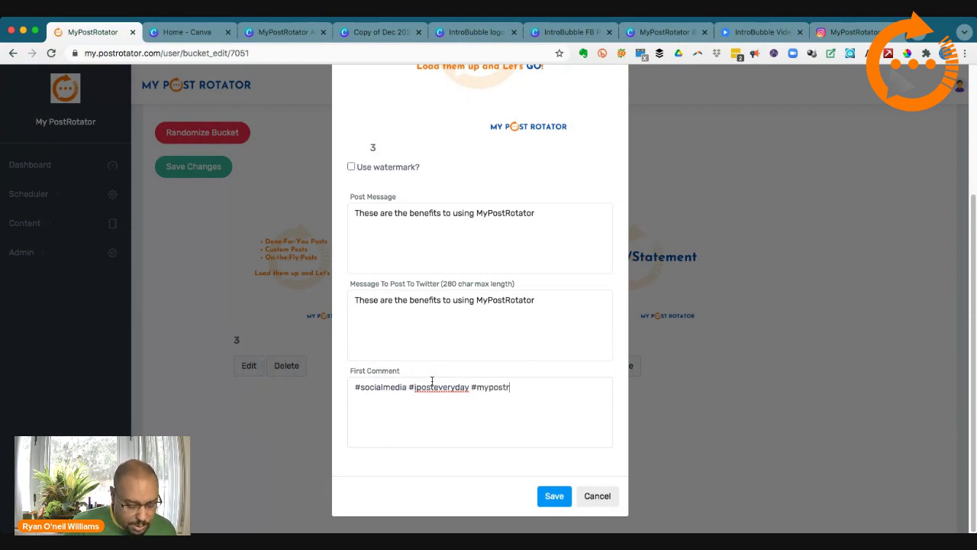
{"action": "type", "text": "aotator"}
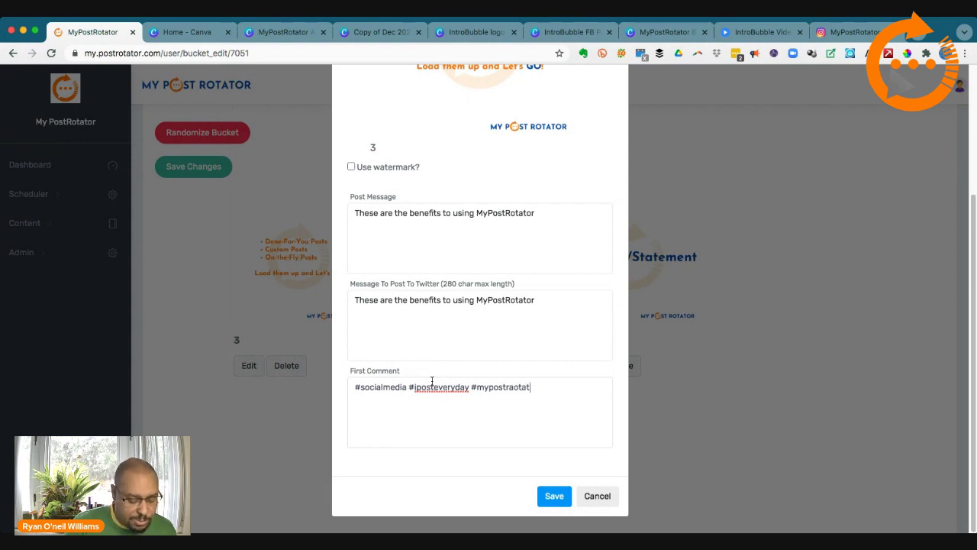
{"action": "left_click", "coordinate": [515, 390]}
{"action": "key", "text": "BackSpace"}
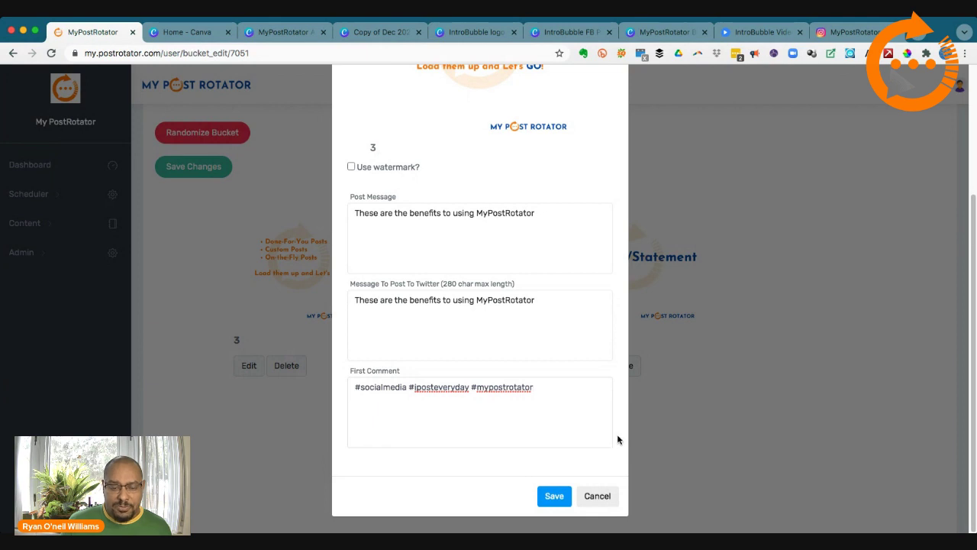
{"action": "left_click", "coordinate": [555, 495]}
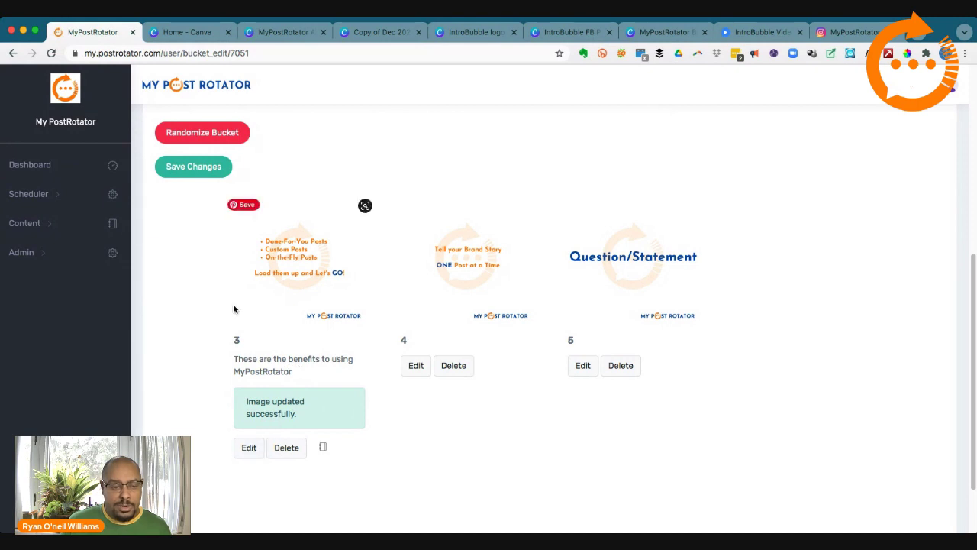
Step: Save the Intro Test bucket and wait for the page to reload
{"action": "left_click", "coordinate": [196, 168]}
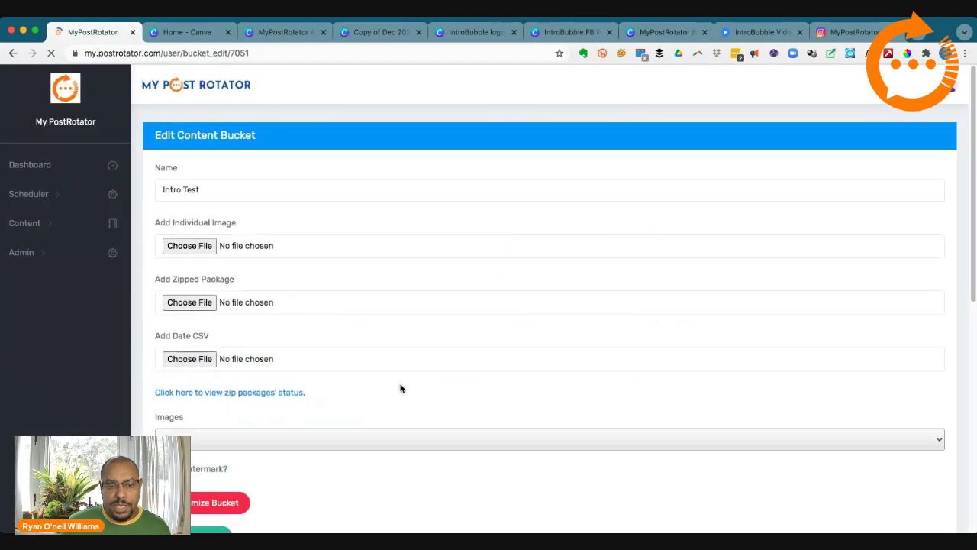
{"action": "scroll", "coordinate": [377, 380], "scroll_direction": "down", "scroll_amount": 5}
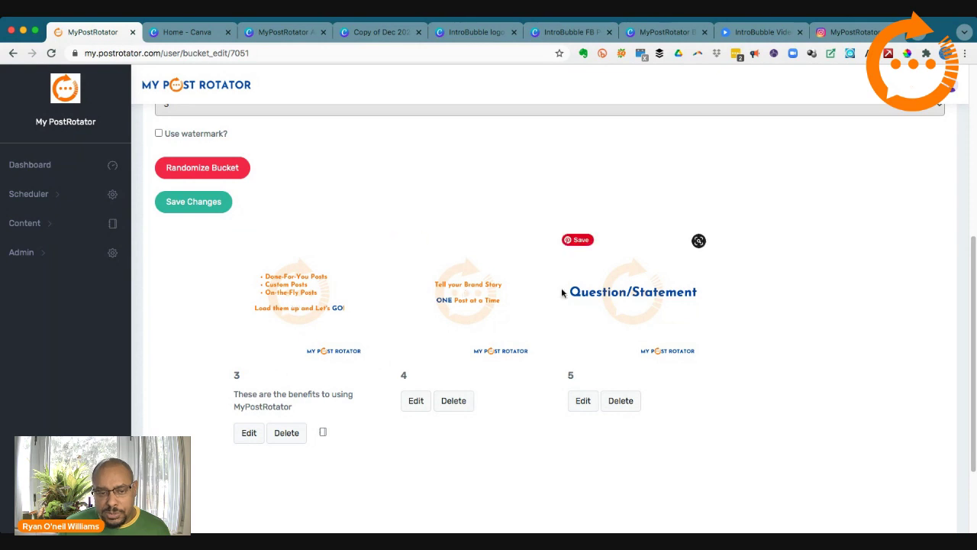
{"action": "scroll", "coordinate": [421, 339], "scroll_direction": "up", "scroll_amount": 4}
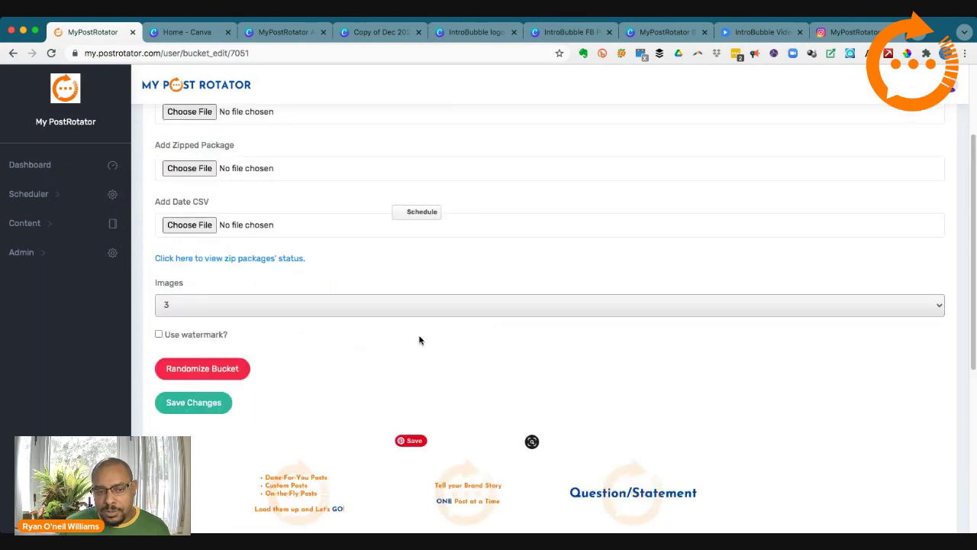
{"action": "scroll", "coordinate": [421, 338], "scroll_direction": "down", "scroll_amount": 2}
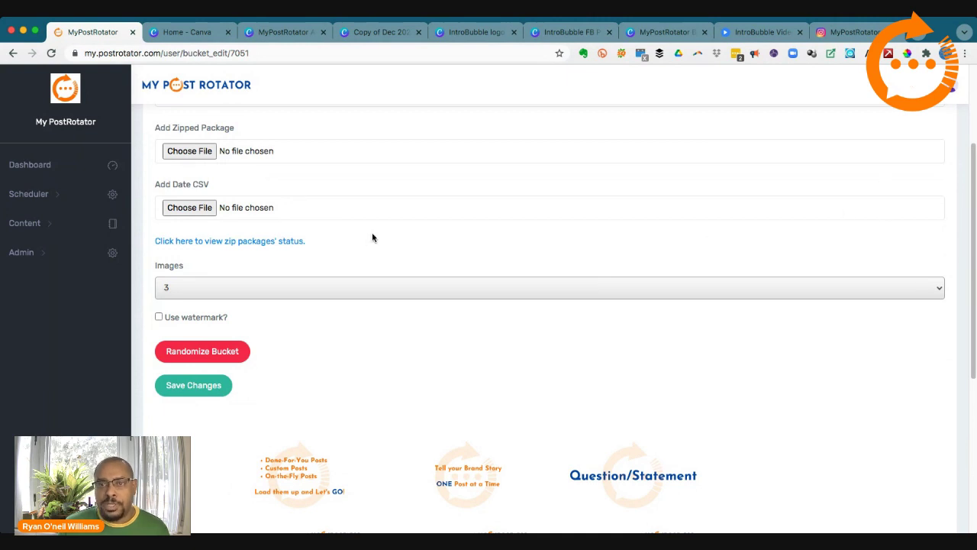
{"action": "scroll", "coordinate": [221, 206], "scroll_direction": "up", "scroll_amount": 1}
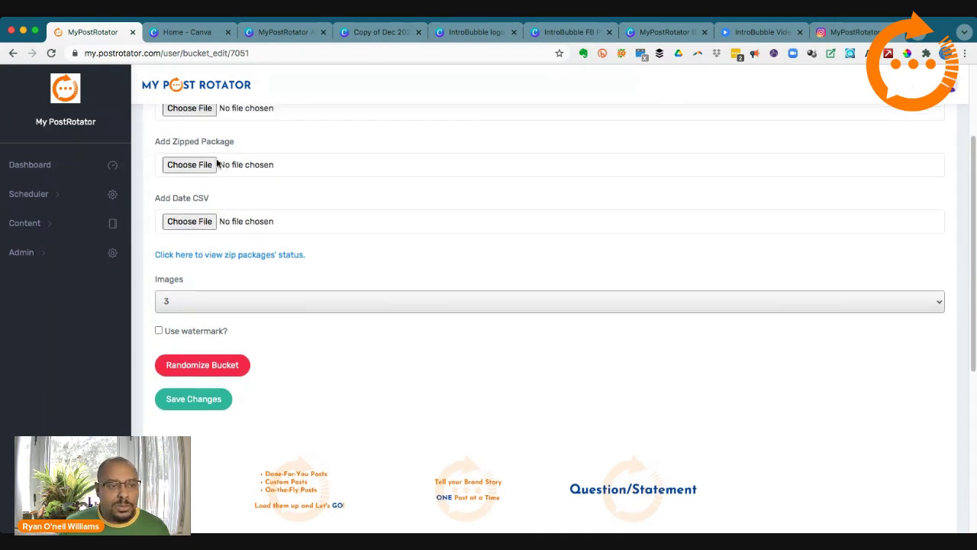
{"action": "scroll", "coordinate": [189, 206], "scroll_direction": "up", "scroll_amount": 4}
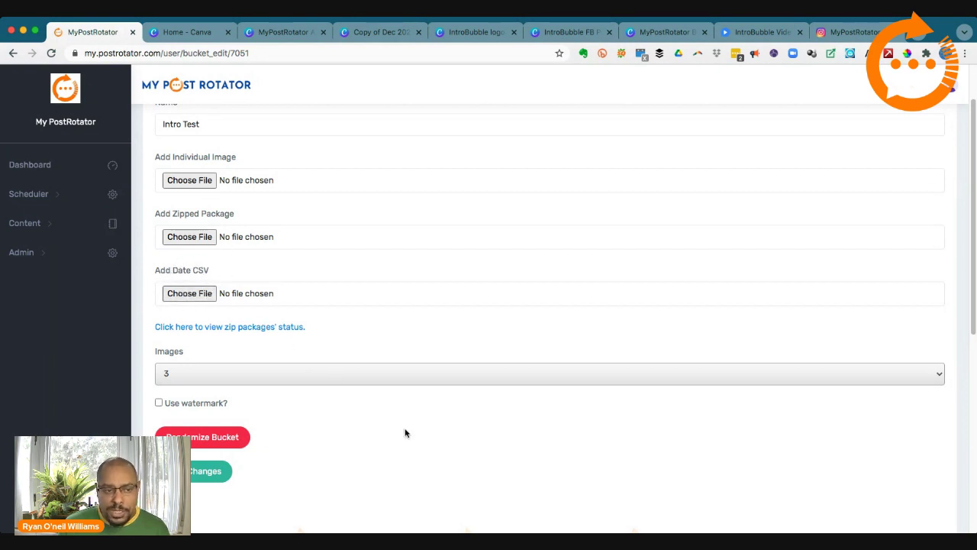
Step: Check that post 3's caption reads 'These are the benefits to using MyPostRotator'
{"action": "scroll", "coordinate": [406, 433], "scroll_direction": "down", "scroll_amount": 4}
{"action": "scroll", "coordinate": [447, 467], "scroll_direction": "up", "scroll_amount": 3}
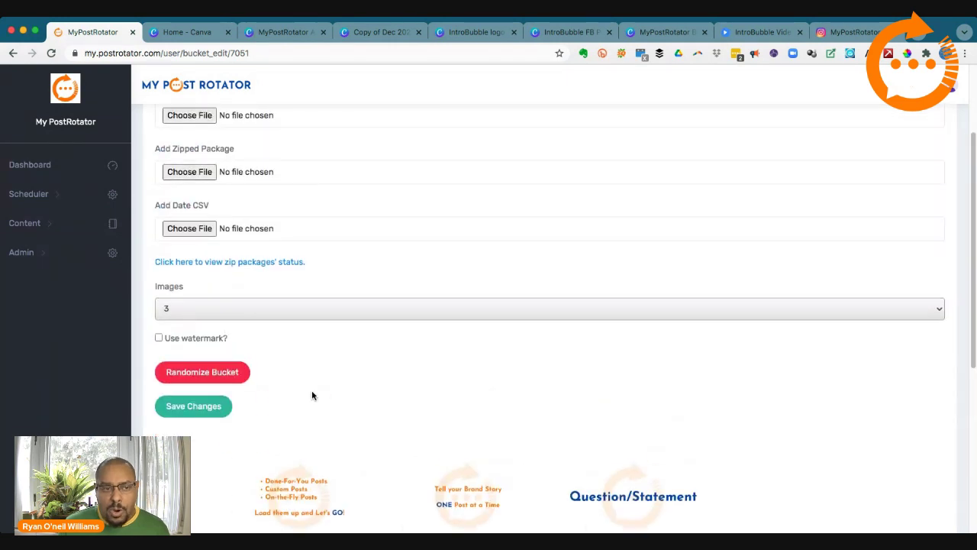
{"action": "scroll", "coordinate": [312, 395], "scroll_direction": "up", "scroll_amount": 2}
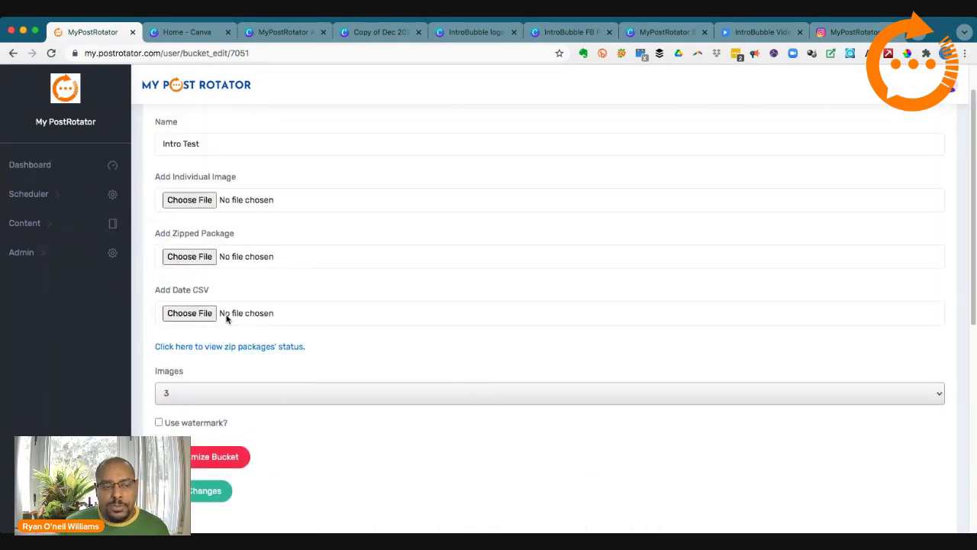
{"action": "scroll", "coordinate": [312, 329], "scroll_direction": "down", "scroll_amount": 3}
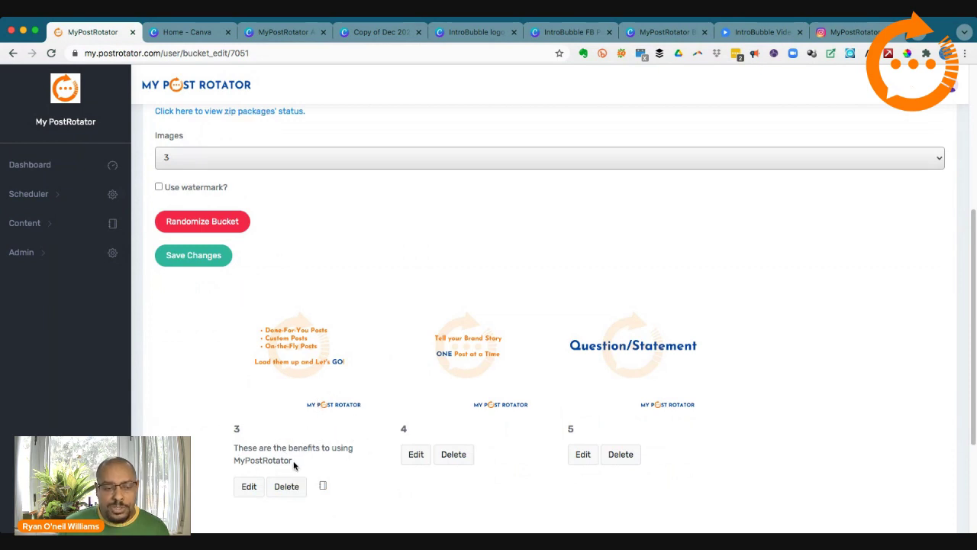
{"action": "left_click_drag", "start_coordinate": [294, 463], "coordinate": [236, 448]}
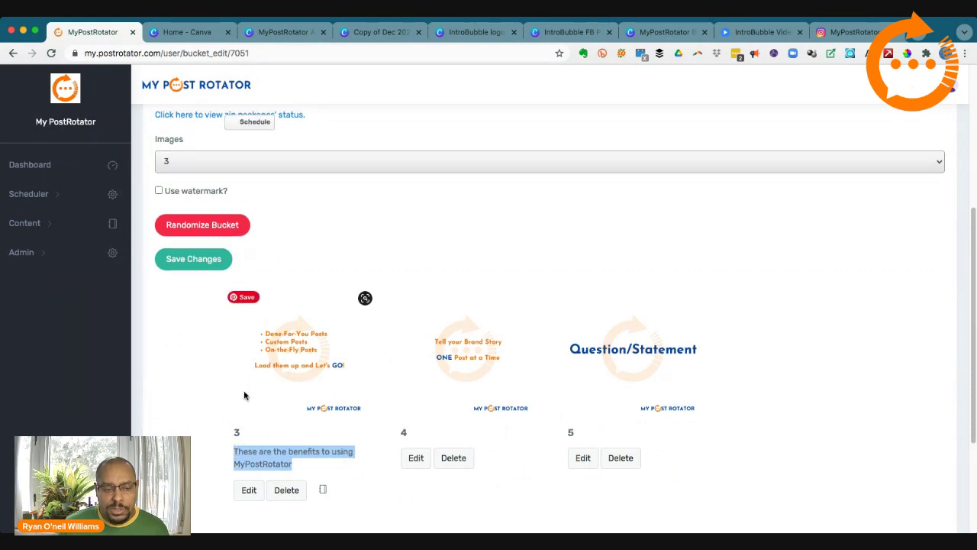
{"action": "scroll", "coordinate": [243, 390], "scroll_direction": "up", "scroll_amount": 3}
{"action": "scroll", "coordinate": [241, 323], "scroll_direction": "down", "scroll_amount": 2}
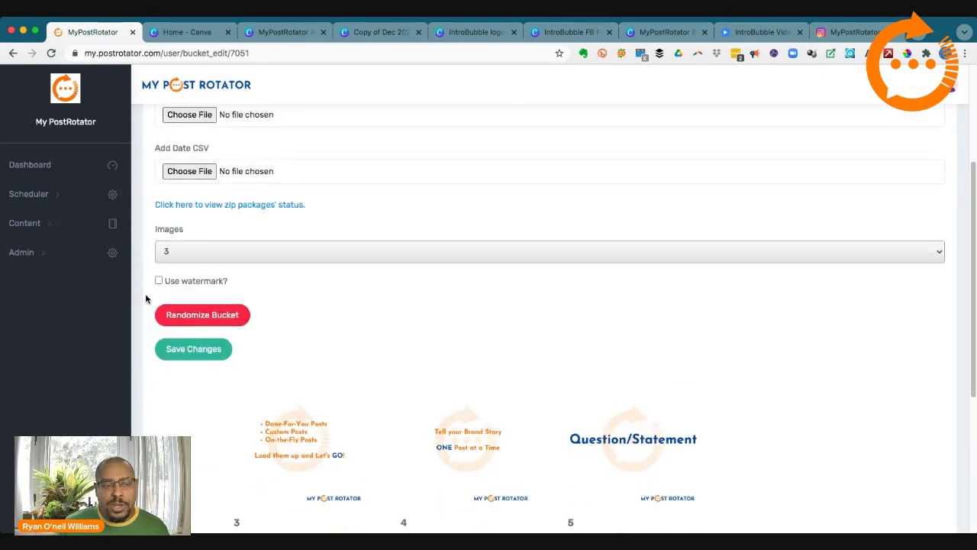
Step: Open Content > Your Buckets, where Intro Test shows 3 images, then open MyPostRotator Memes
{"action": "left_click", "coordinate": [34, 253]}
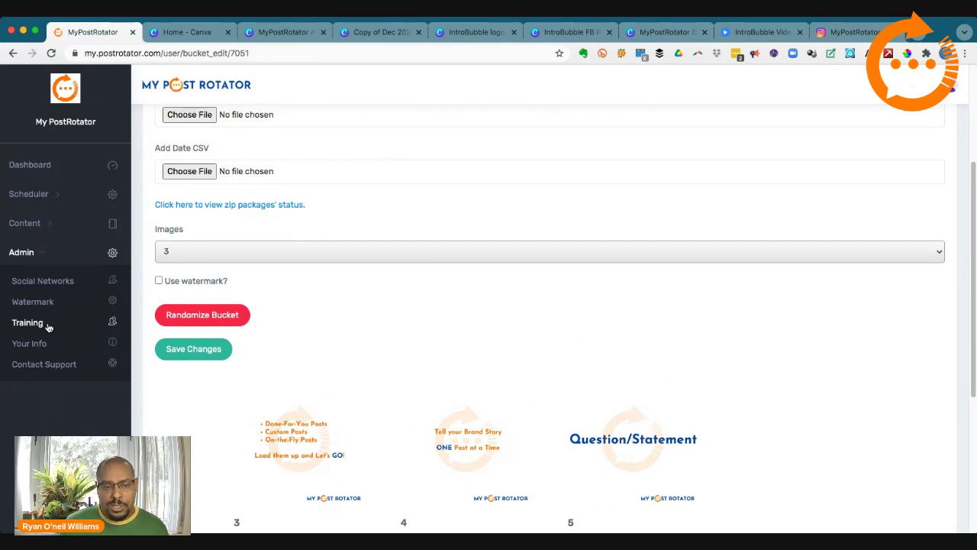
{"action": "scroll", "coordinate": [190, 294], "scroll_direction": "up", "scroll_amount": 2}
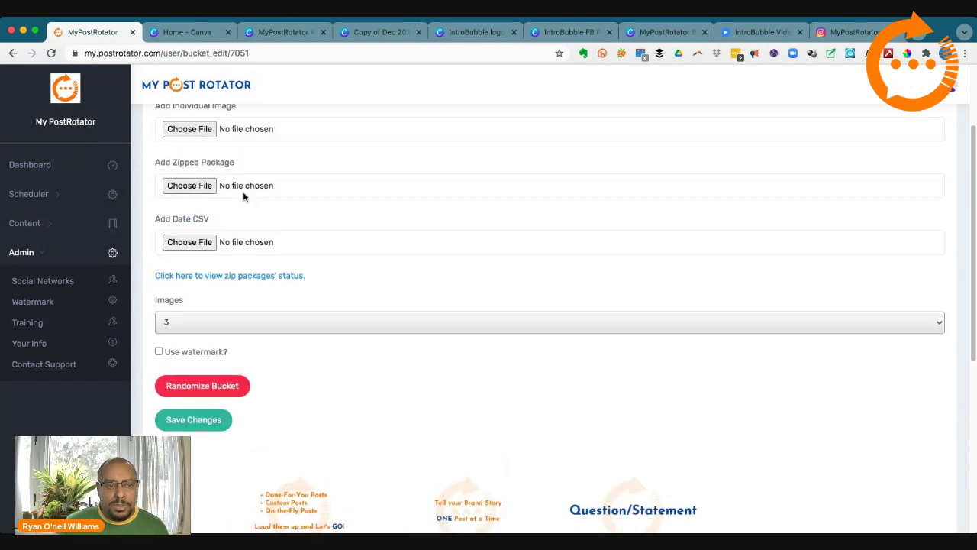
{"action": "scroll", "coordinate": [377, 381], "scroll_direction": "down", "scroll_amount": 3}
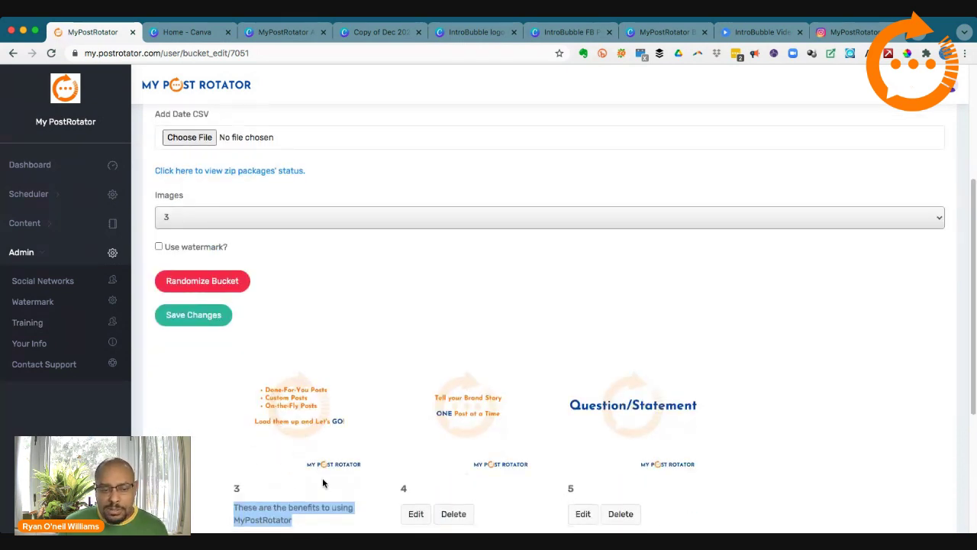
{"action": "scroll", "coordinate": [200, 432], "scroll_direction": "up", "scroll_amount": 6}
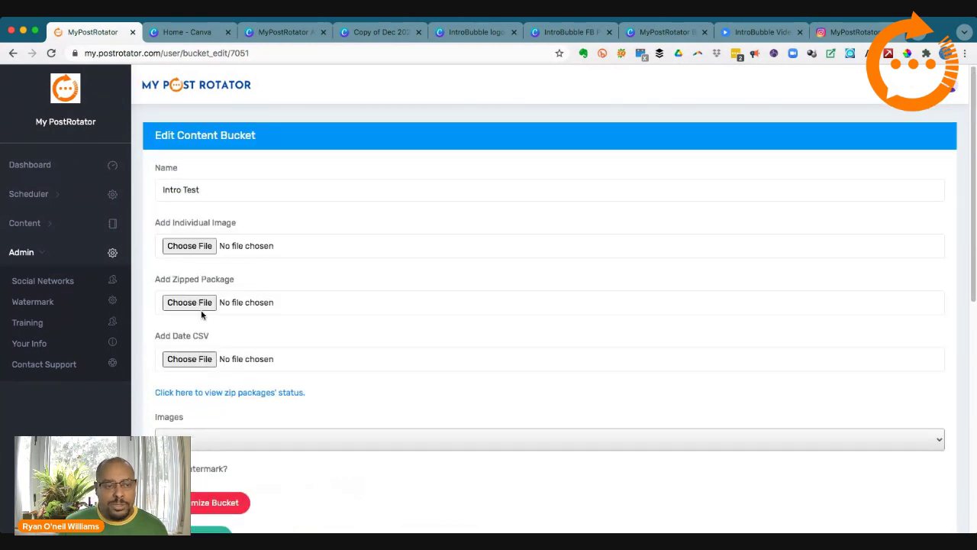
{"action": "scroll", "coordinate": [208, 351], "scroll_direction": "down", "scroll_amount": 2}
{"action": "scroll", "coordinate": [211, 350], "scroll_direction": "up", "scroll_amount": 2}
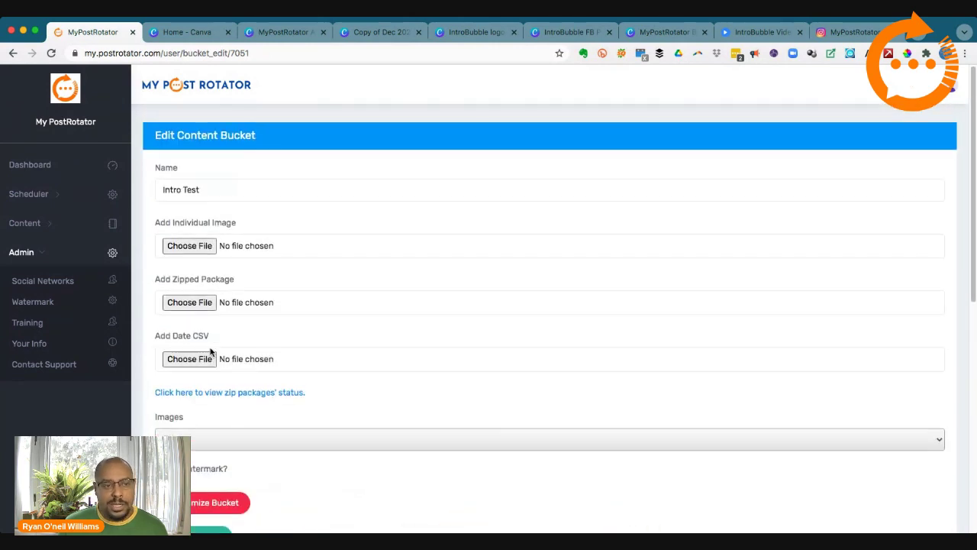
{"action": "left_click", "coordinate": [51, 225]}
{"action": "left_click", "coordinate": [46, 251]}
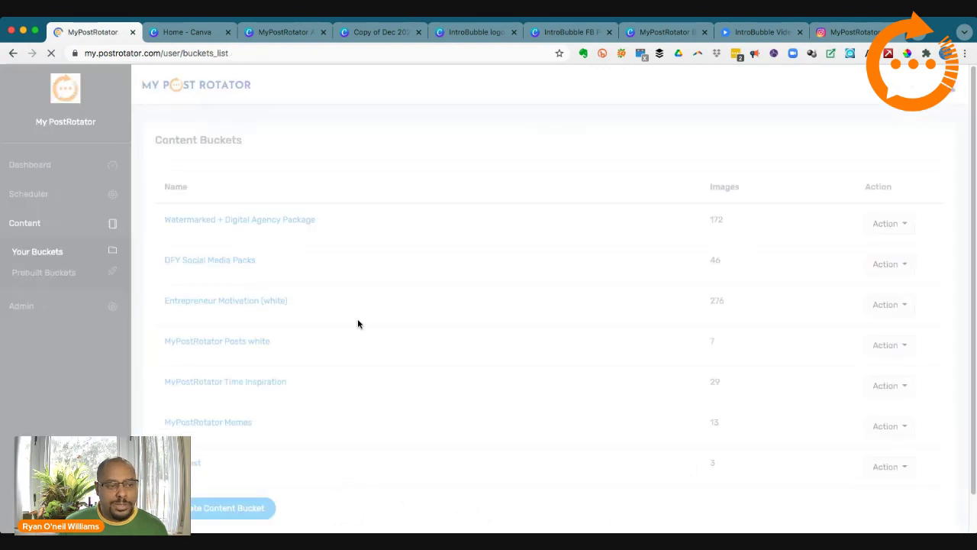
{"action": "scroll", "coordinate": [333, 323], "scroll_direction": "down", "scroll_amount": 2}
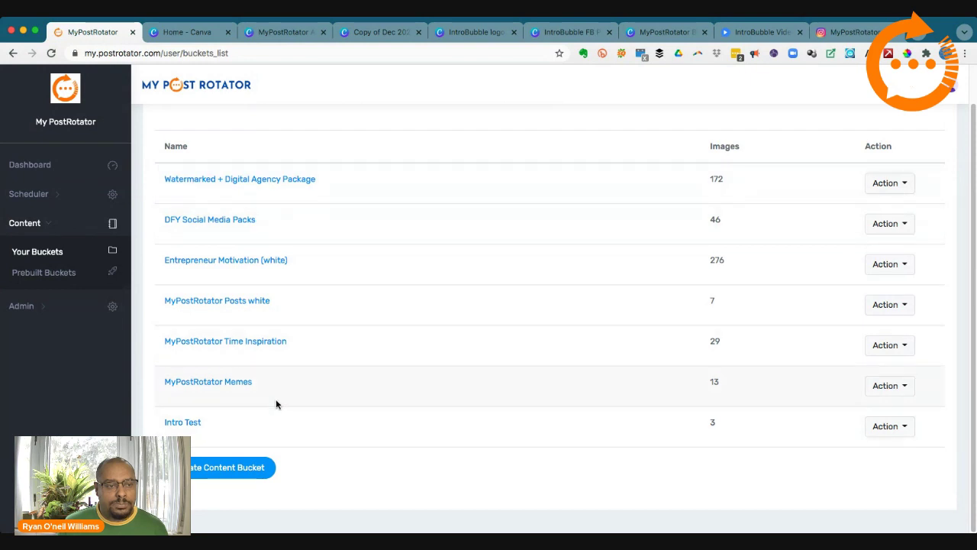
{"action": "left_click", "coordinate": [236, 387]}
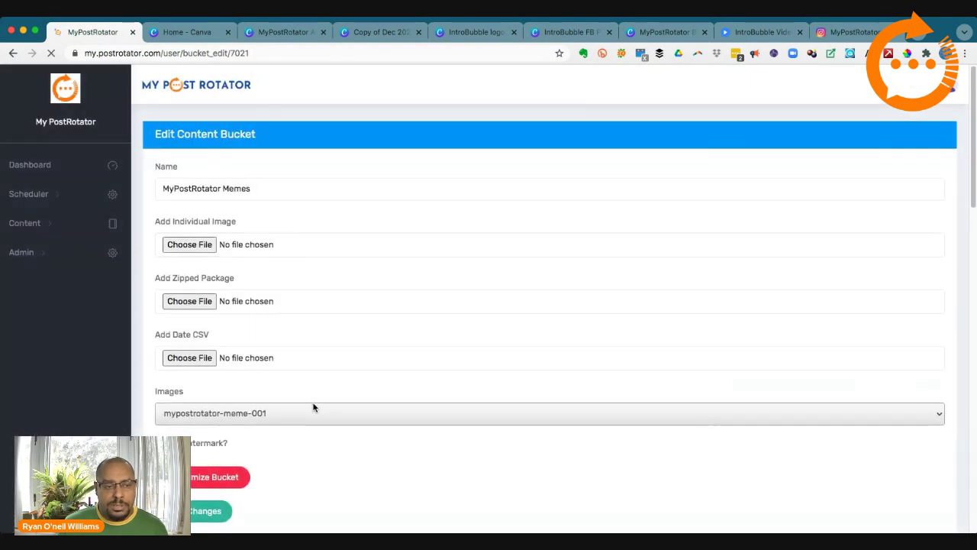
Step: Review the Memes bucket's meme-001 to meme-008 cards and captions, highlighting the meme-003 title
{"action": "scroll", "coordinate": [313, 404], "scroll_direction": "down", "scroll_amount": 5}
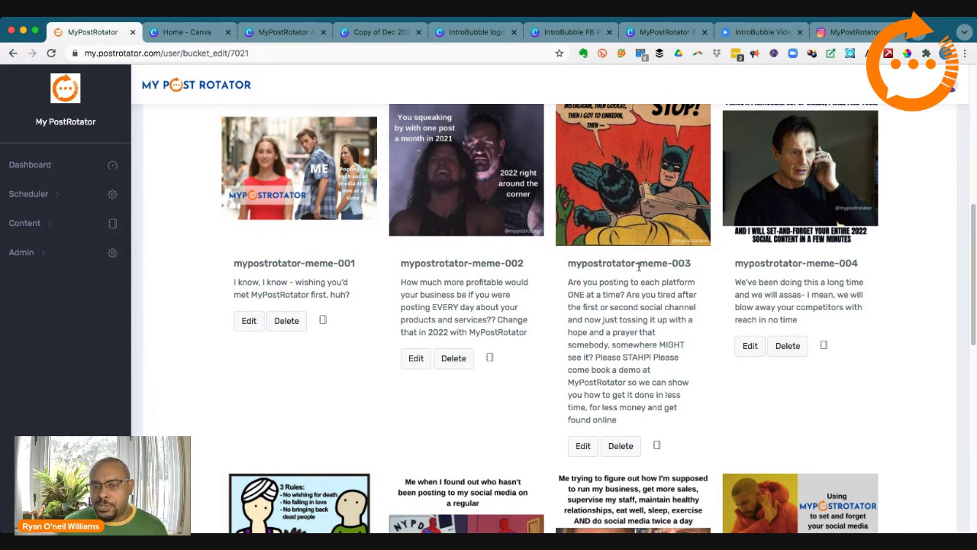
{"action": "left_click_drag", "start_coordinate": [568, 262], "coordinate": [689, 263]}
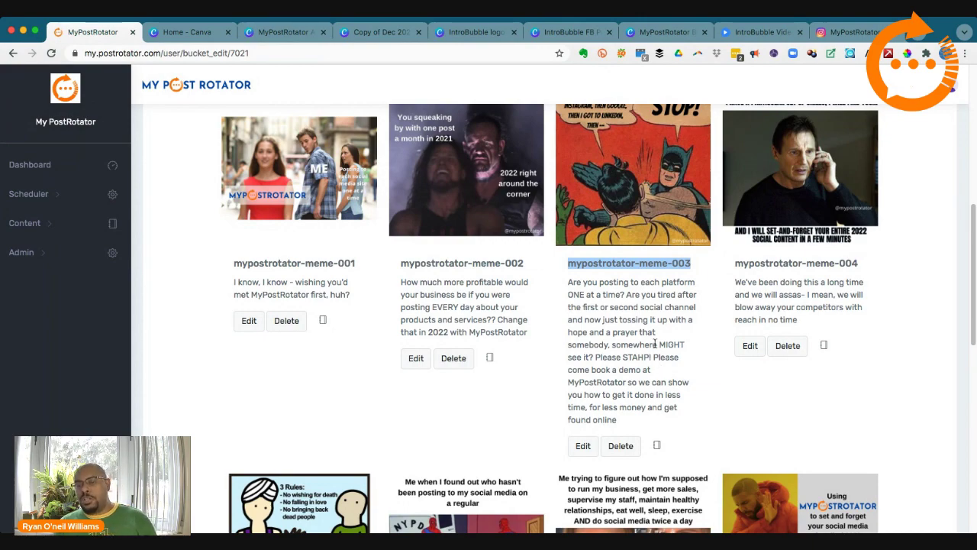
{"action": "scroll", "coordinate": [655, 341], "scroll_direction": "down", "scroll_amount": 4}
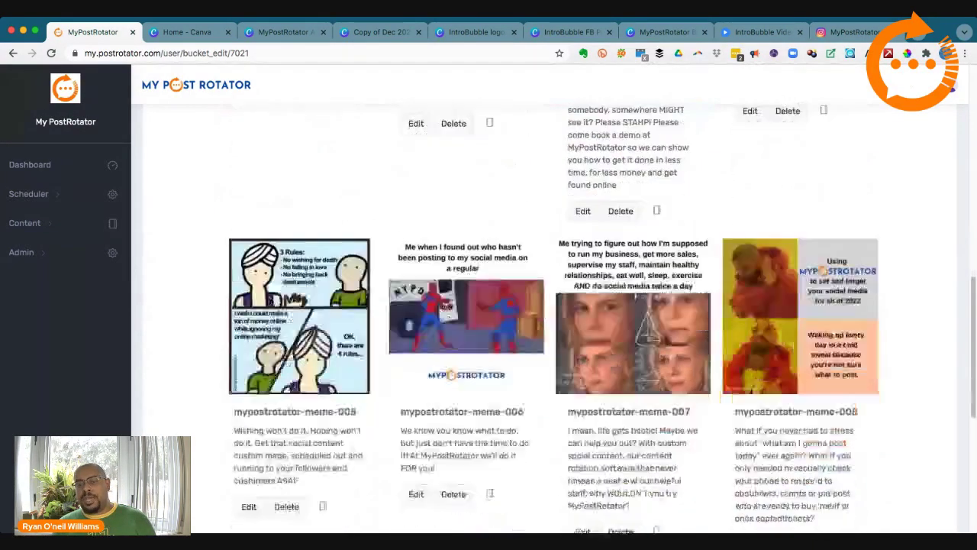
{"action": "scroll", "coordinate": [654, 344], "scroll_direction": "down", "scroll_amount": 3}
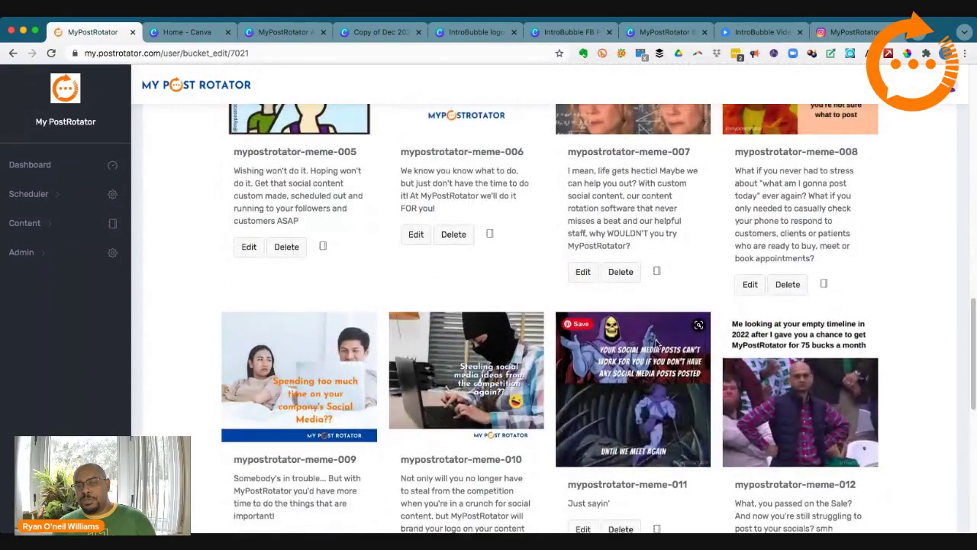
{"action": "scroll", "coordinate": [655, 343], "scroll_direction": "up", "scroll_amount": 4}
{"action": "scroll", "coordinate": [655, 342], "scroll_direction": "up", "scroll_amount": 8}
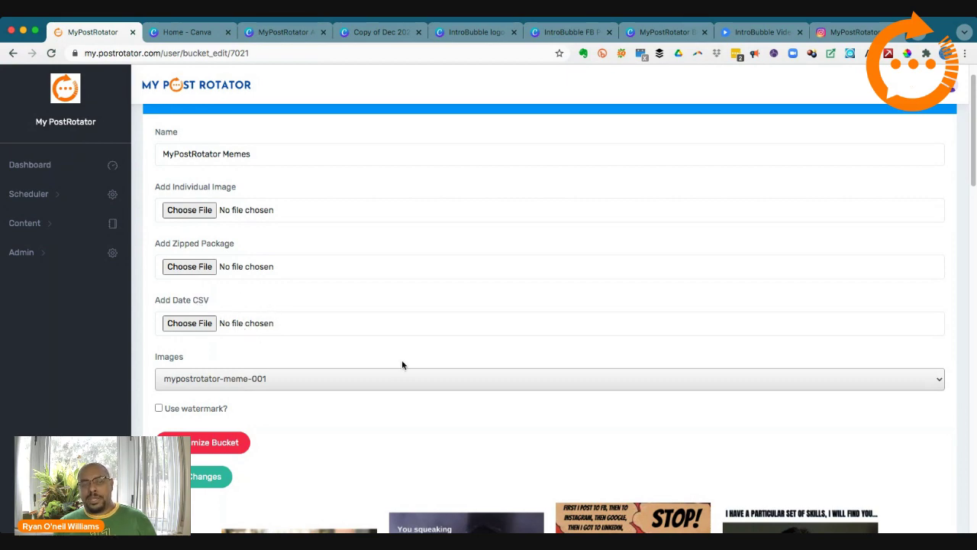
{"action": "scroll", "coordinate": [397, 359], "scroll_direction": "down", "scroll_amount": 10}
{"action": "scroll", "coordinate": [408, 353], "scroll_direction": "down", "scroll_amount": 4}
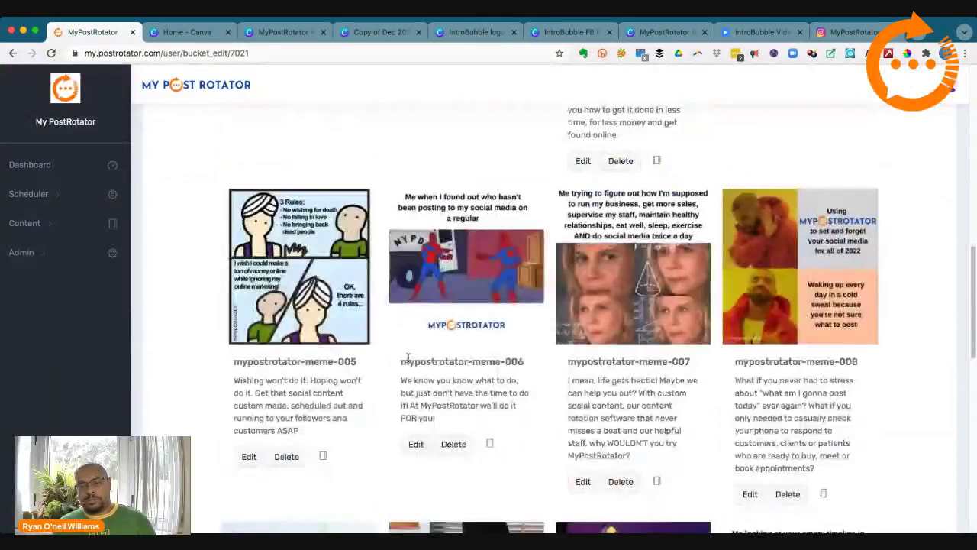
{"action": "scroll", "coordinate": [404, 357], "scroll_direction": "up", "scroll_amount": 4}
{"action": "scroll", "coordinate": [384, 288], "scroll_direction": "up", "scroll_amount": 1}
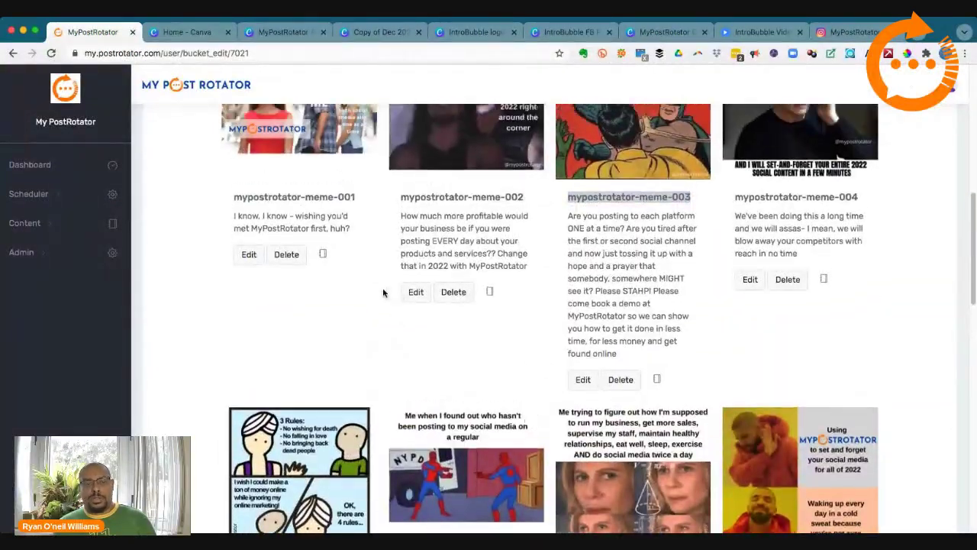
{"action": "scroll", "coordinate": [526, 348], "scroll_direction": "down", "scroll_amount": 1}
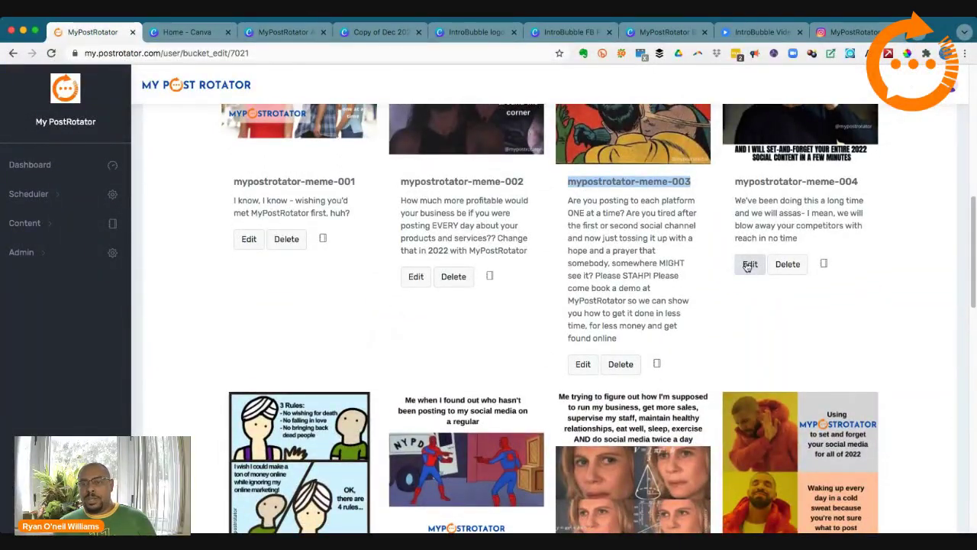
Step: Open mypostrotator-meme-004 for editing and uncheck 'Use watermark?'
{"action": "left_click", "coordinate": [750, 263]}
{"action": "scroll", "coordinate": [536, 287], "scroll_direction": "down", "scroll_amount": 2}
{"action": "scroll", "coordinate": [536, 286], "scroll_direction": "down", "scroll_amount": 1}
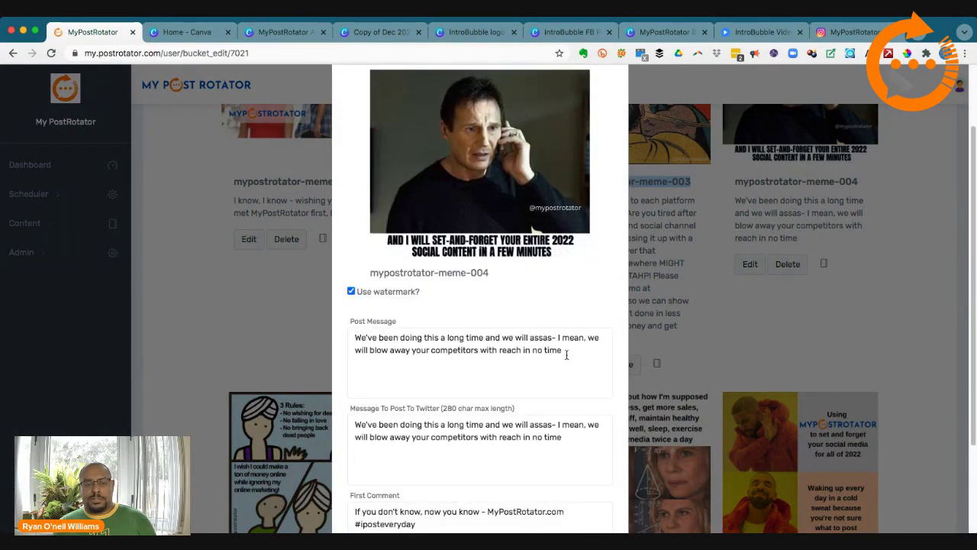
{"action": "scroll", "coordinate": [391, 348], "scroll_direction": "down", "scroll_amount": 2}
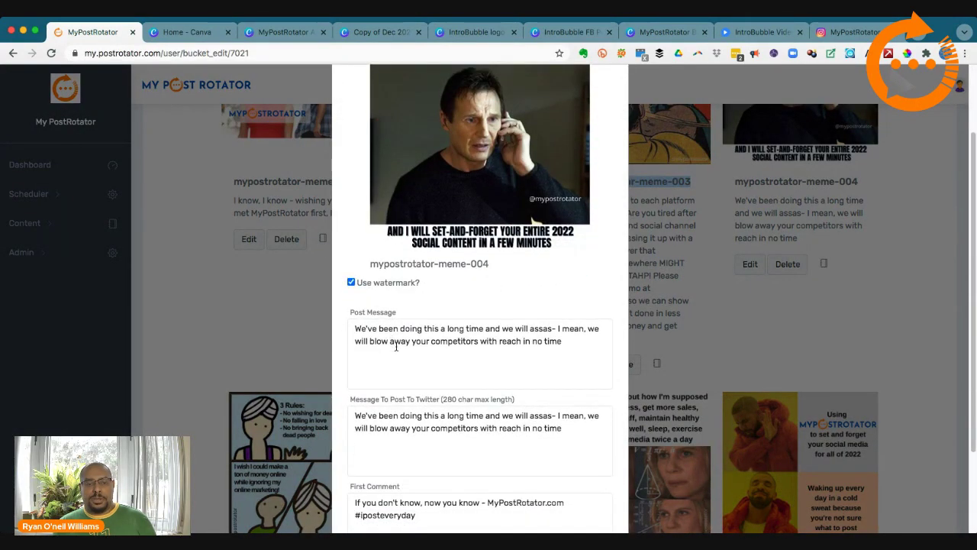
{"action": "scroll", "coordinate": [396, 346], "scroll_direction": "down", "scroll_amount": 1}
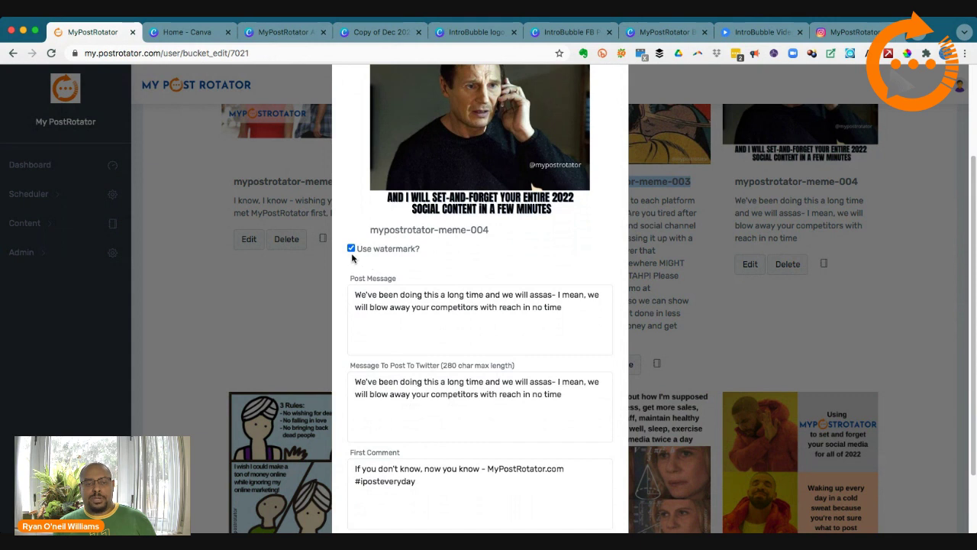
{"action": "left_click", "coordinate": [351, 248]}
{"action": "scroll", "coordinate": [414, 311], "scroll_direction": "down", "scroll_amount": 4}
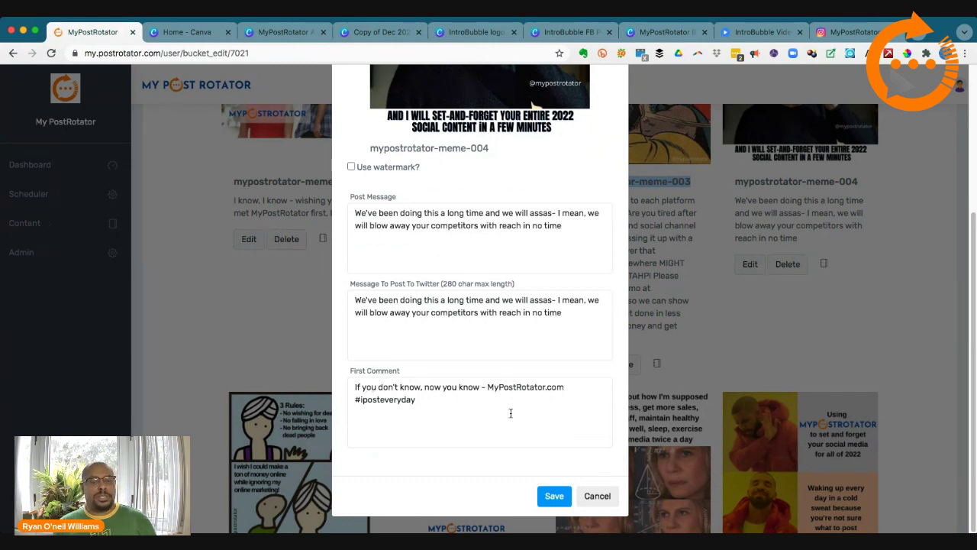
Step: Review the first comment's MyPostRotator.com and #iposteveryday text, then save meme-004
{"action": "left_click_drag", "start_coordinate": [488, 387], "coordinate": [561, 384]}
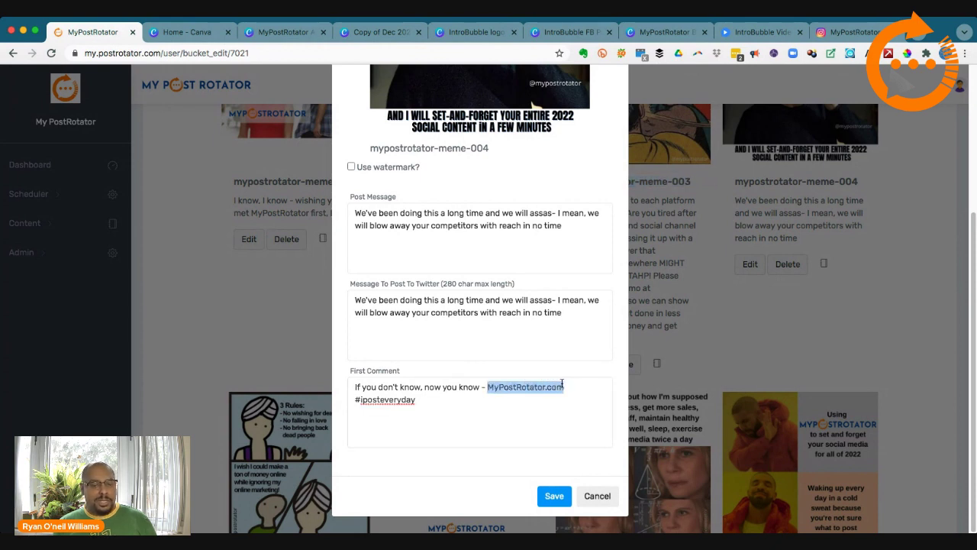
{"action": "left_click_drag", "start_coordinate": [423, 400], "coordinate": [354, 395]}
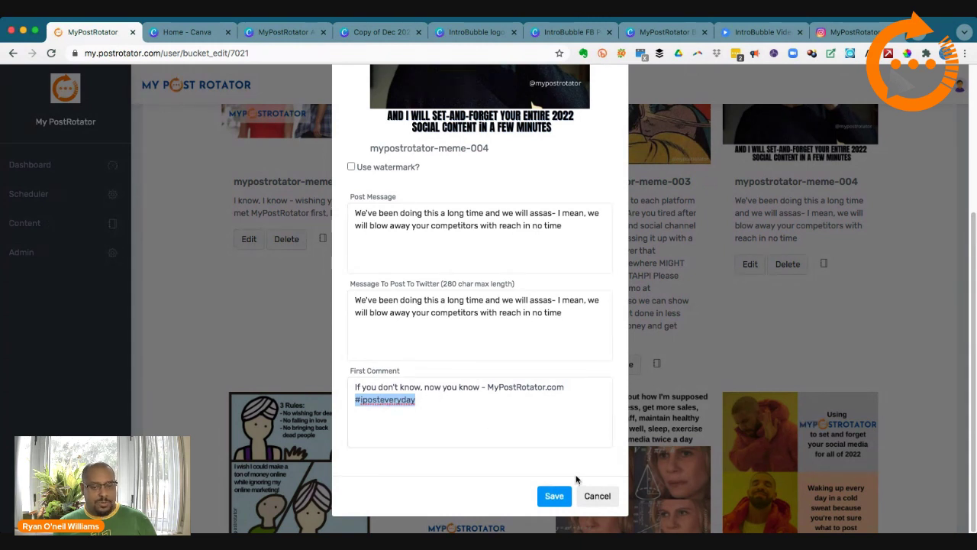
{"action": "left_click", "coordinate": [554, 497]}
{"action": "left_click_drag", "start_coordinate": [488, 387], "coordinate": [543, 395]}
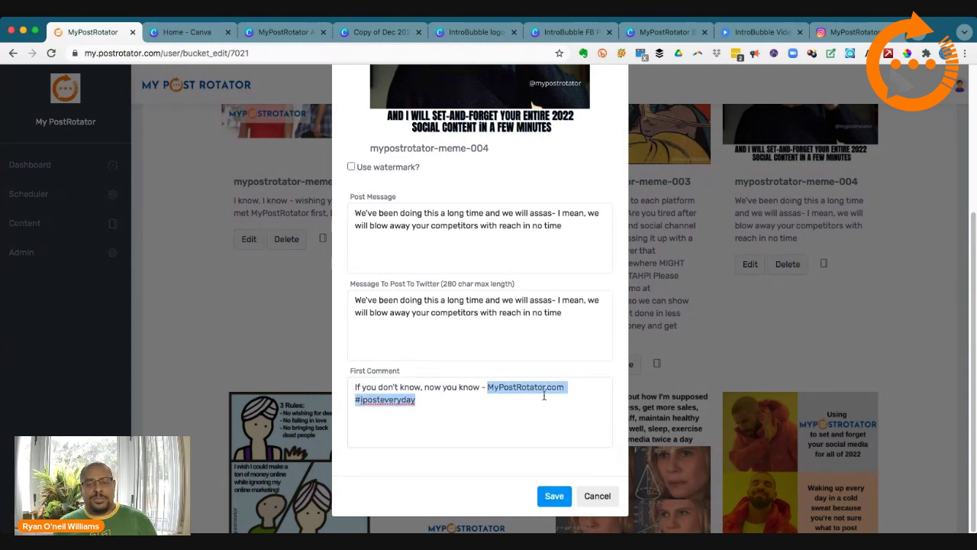
{"action": "left_click", "coordinate": [428, 402]}
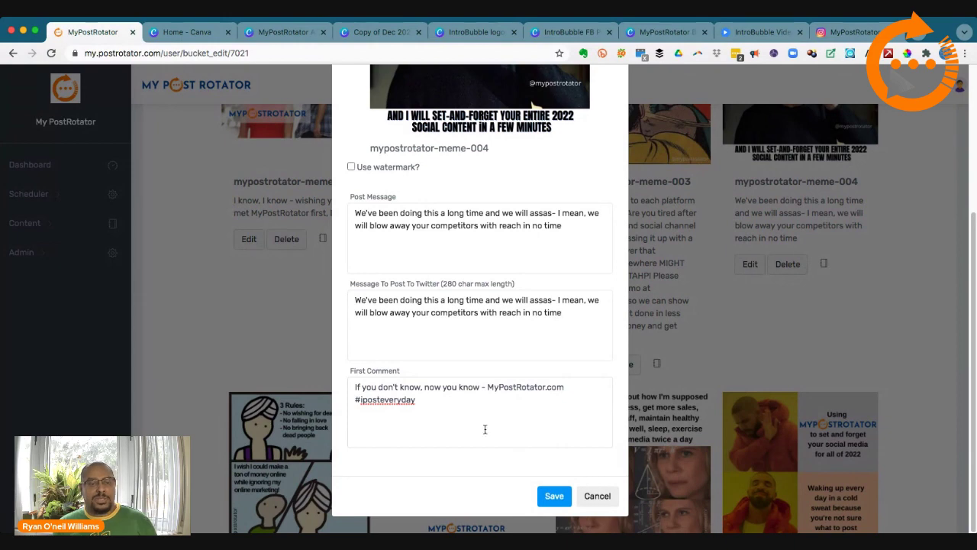
{"action": "left_click", "coordinate": [554, 497]}
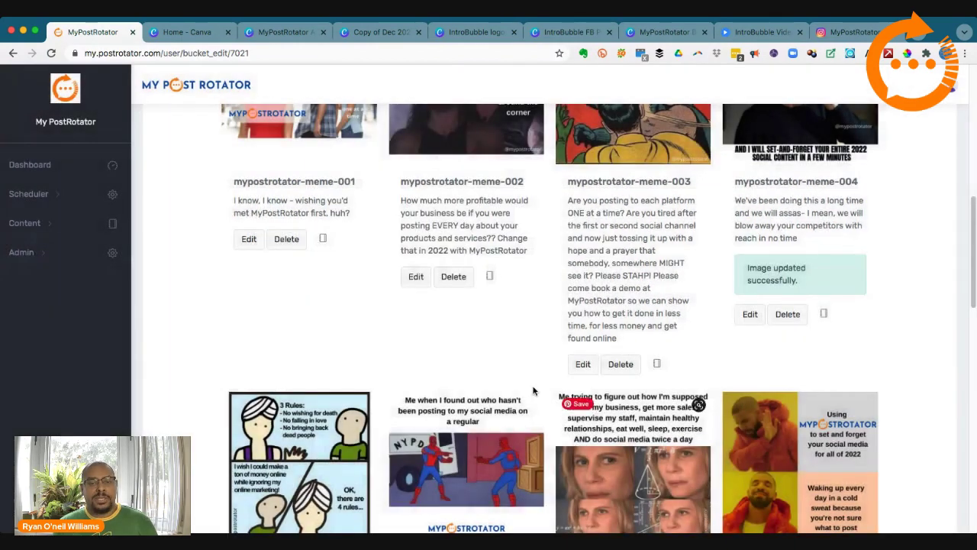
{"action": "scroll", "coordinate": [534, 392], "scroll_direction": "up", "scroll_amount": 10}
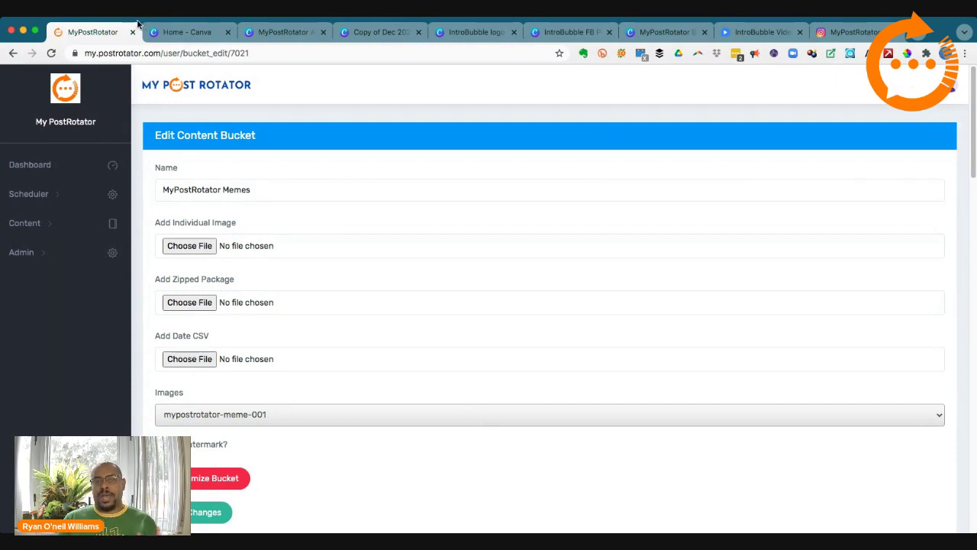
{"action": "key", "text": "super+Tab"}
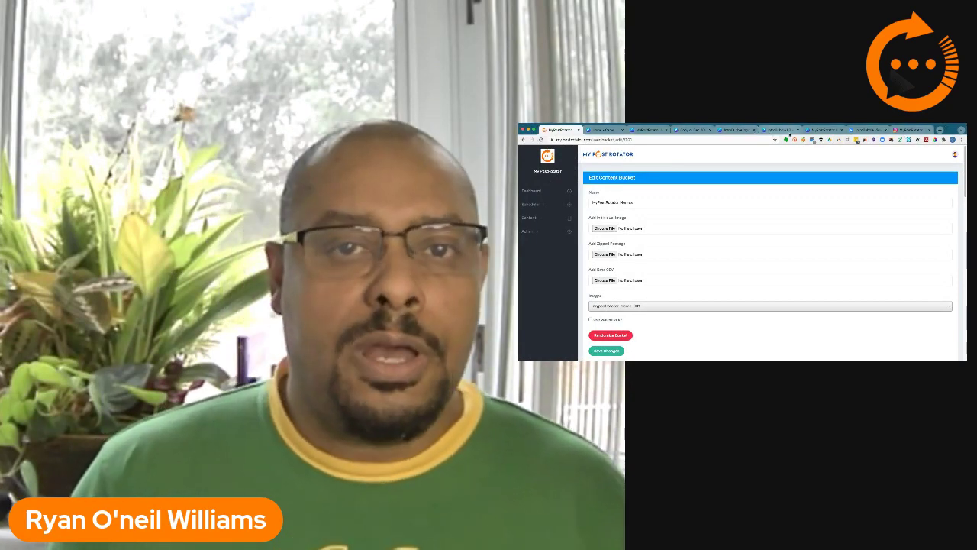
Step: Switch to the Chrome tab holding the Canva design
{"action": "left_click", "coordinate": [819, 130]}
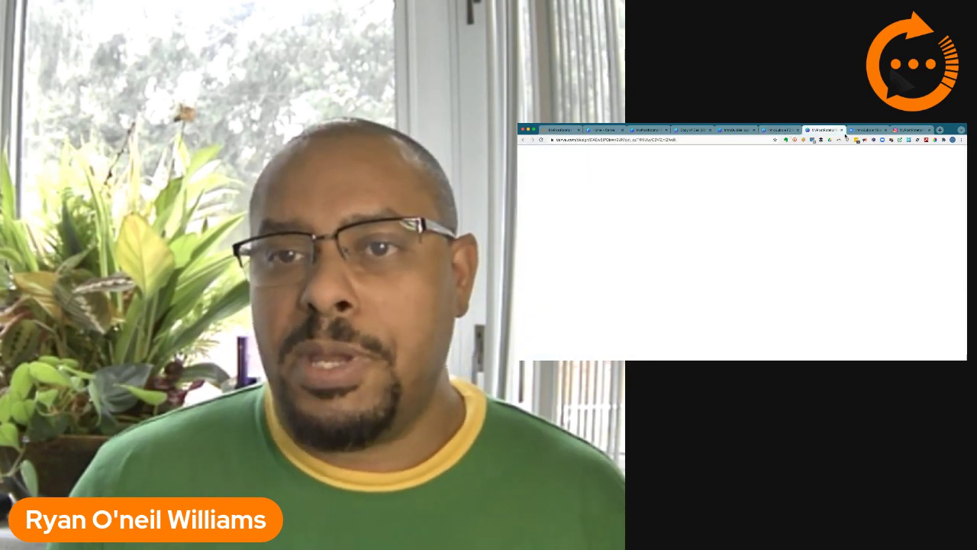